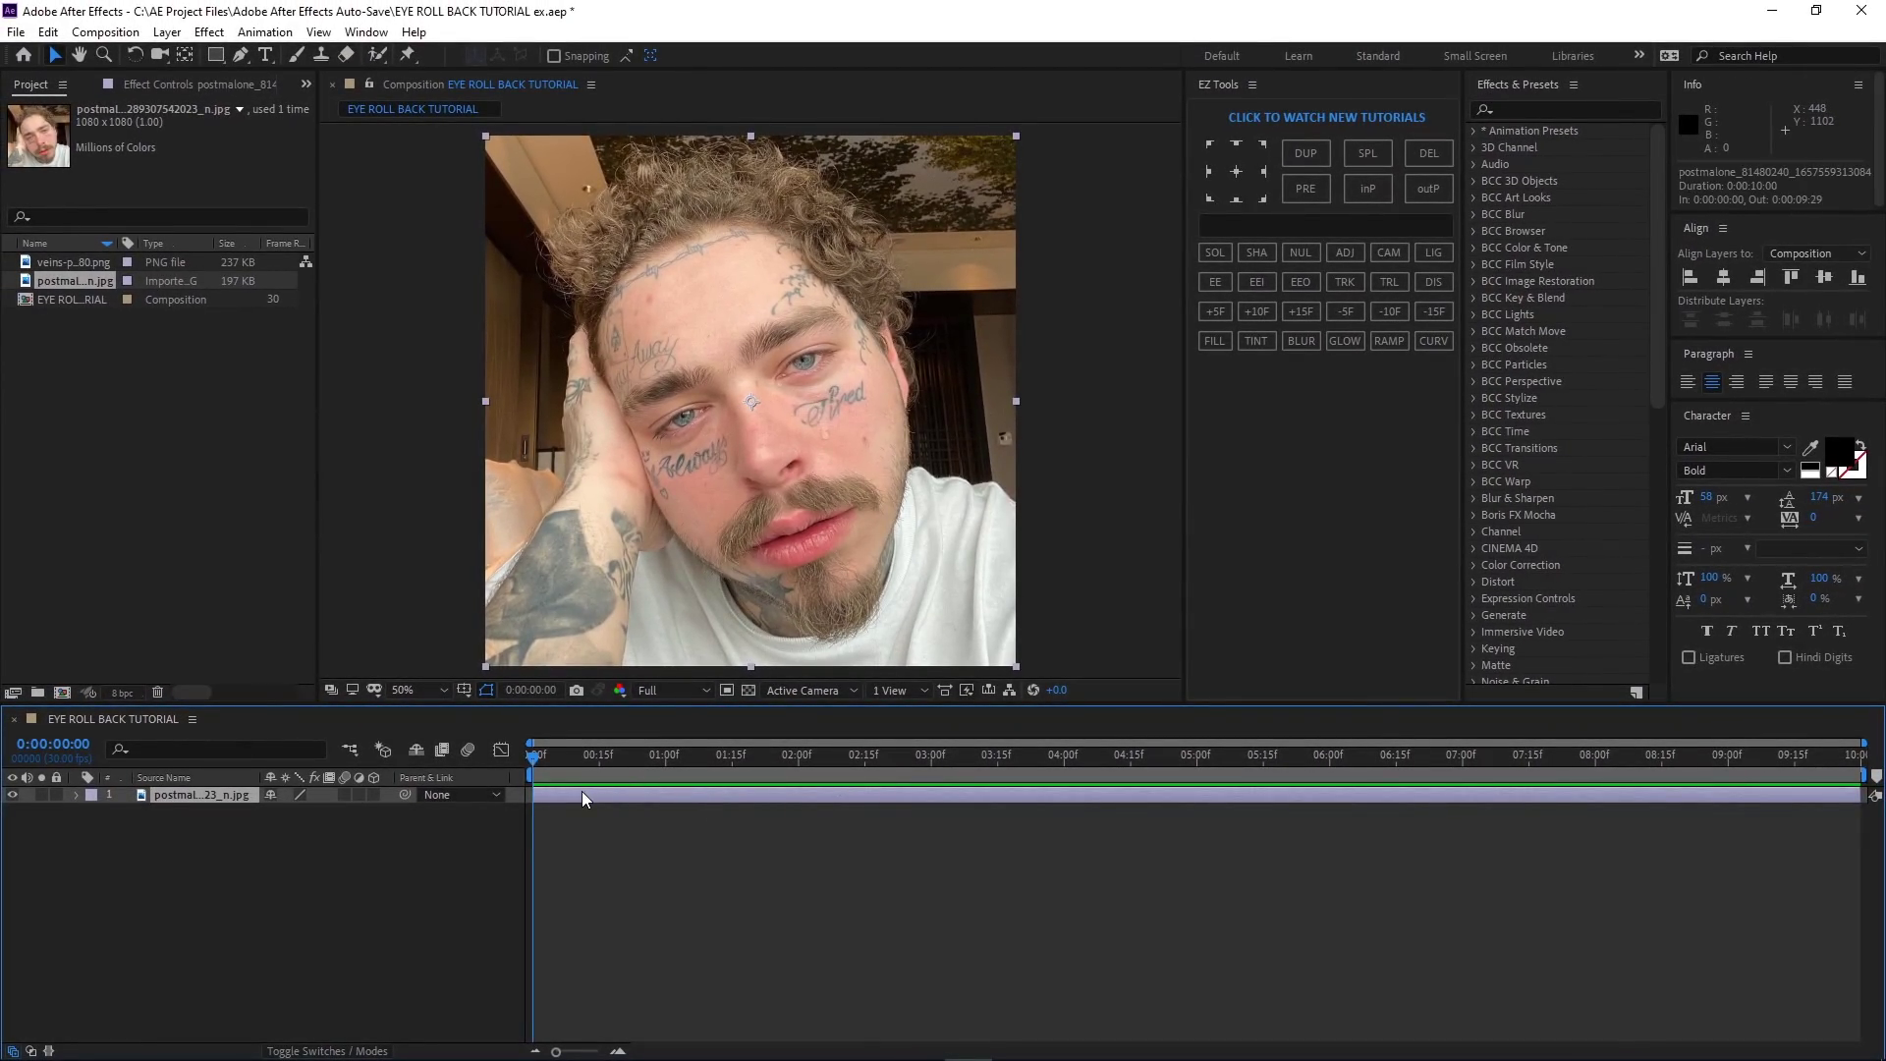
- Pre-compose the portrait photo layer into its own composition
{"action": "key", "text": "ctrl+shift+c"}
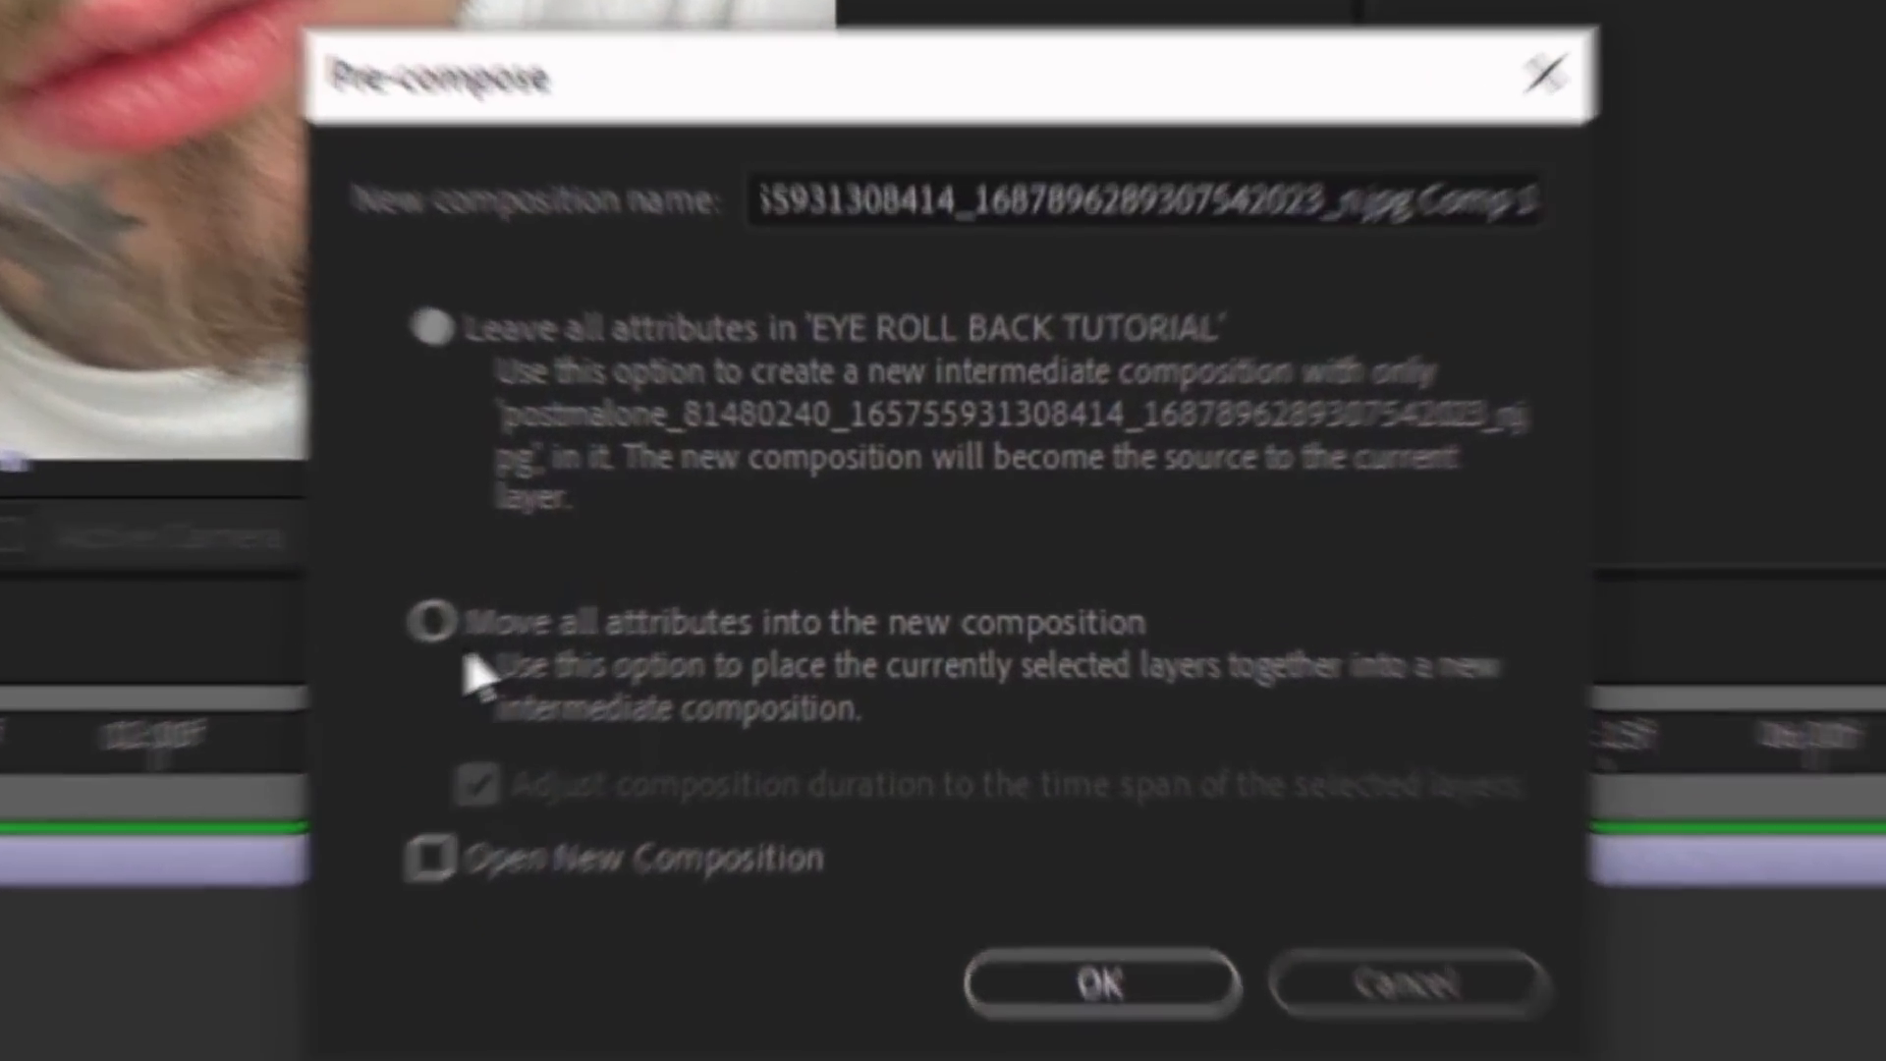
{"action": "key", "text": "Return"}
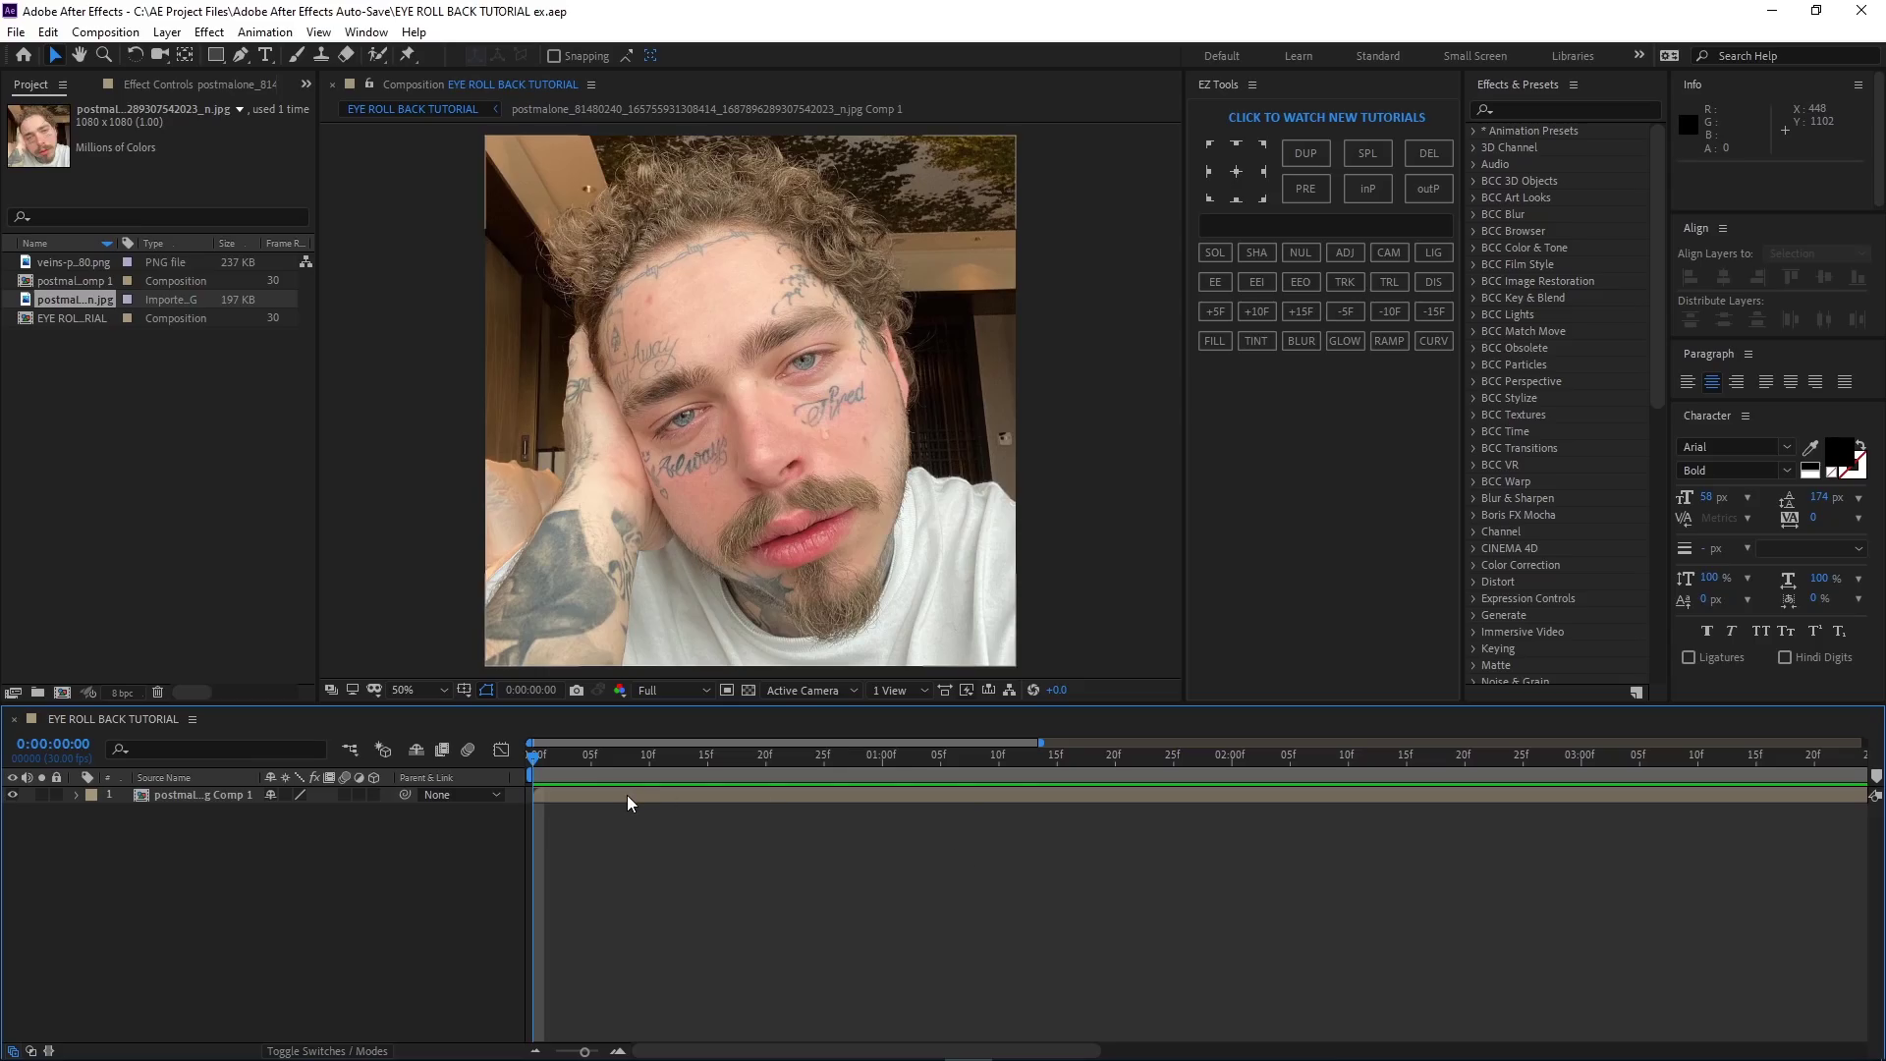
- Duplicate the pre-composed photo layer and rename the lower copy "original"
{"action": "left_click", "coordinate": [760, 679]}
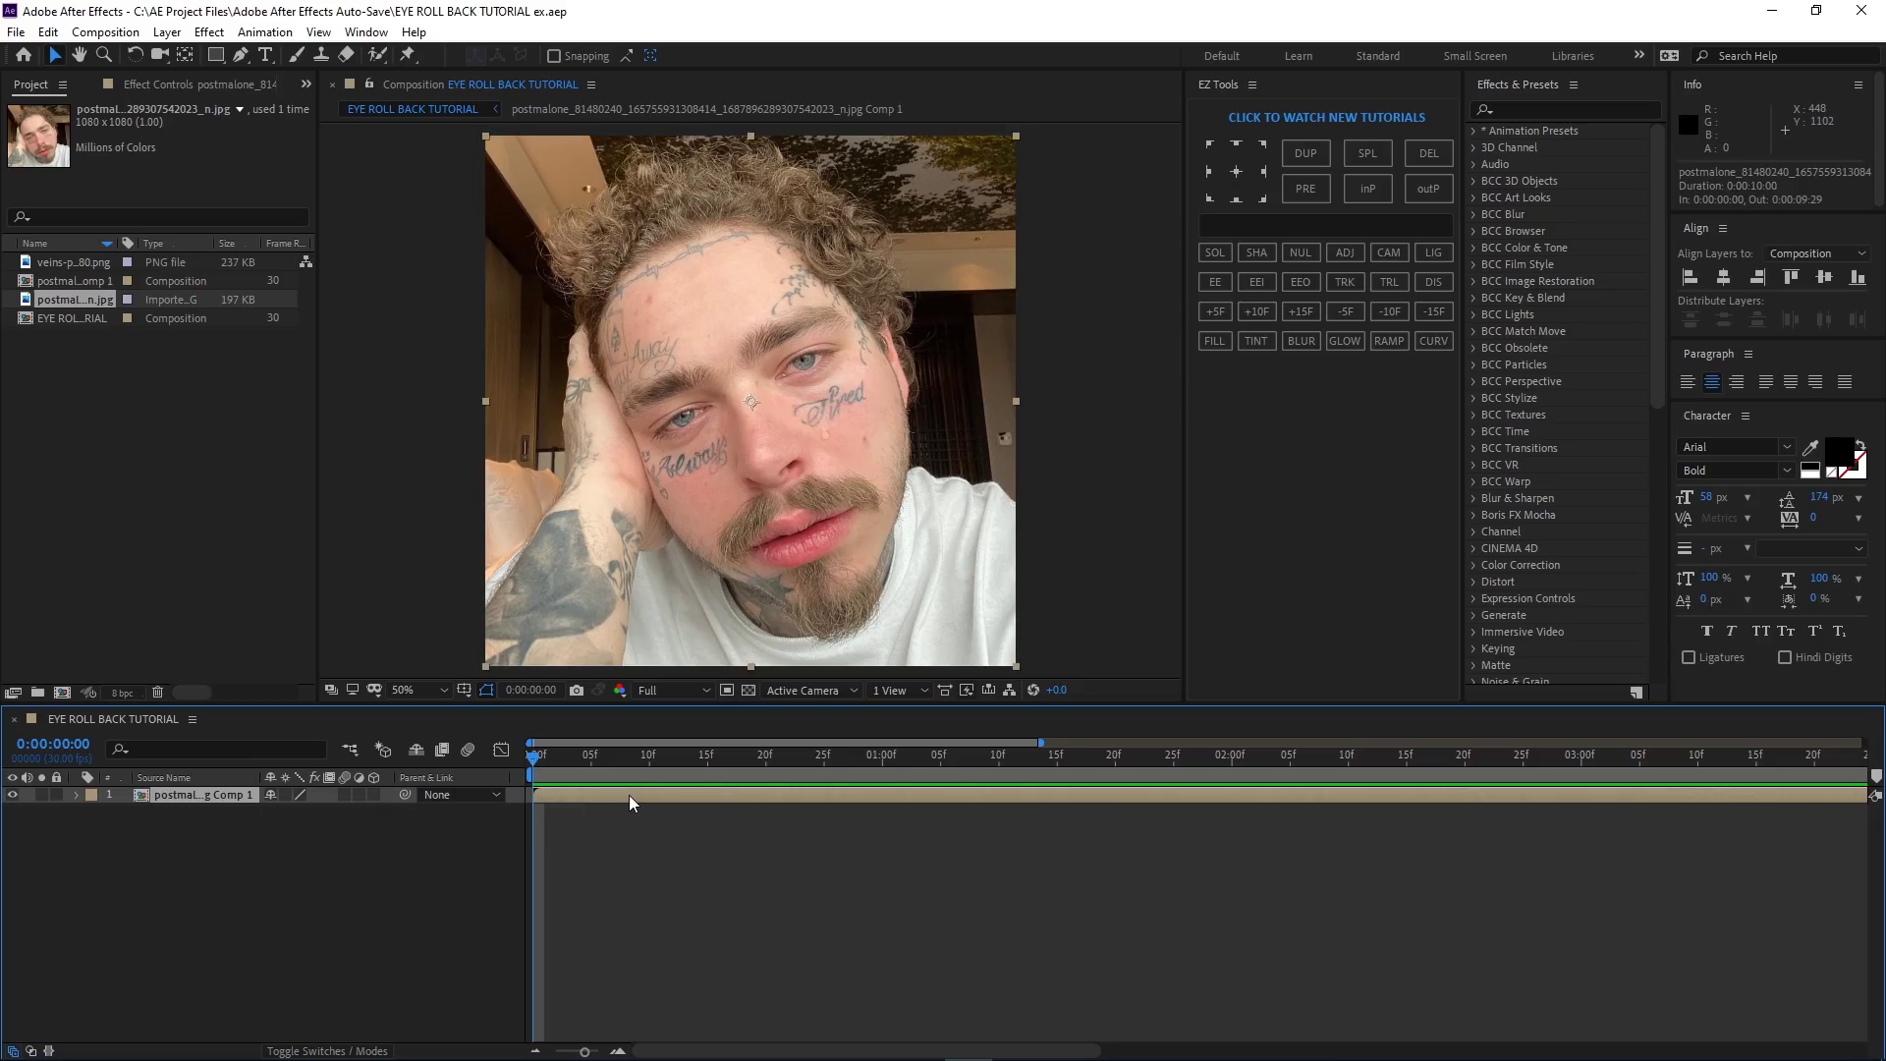
{"action": "key", "text": "ctrl+d"}
{"action": "key", "text": "Return"}
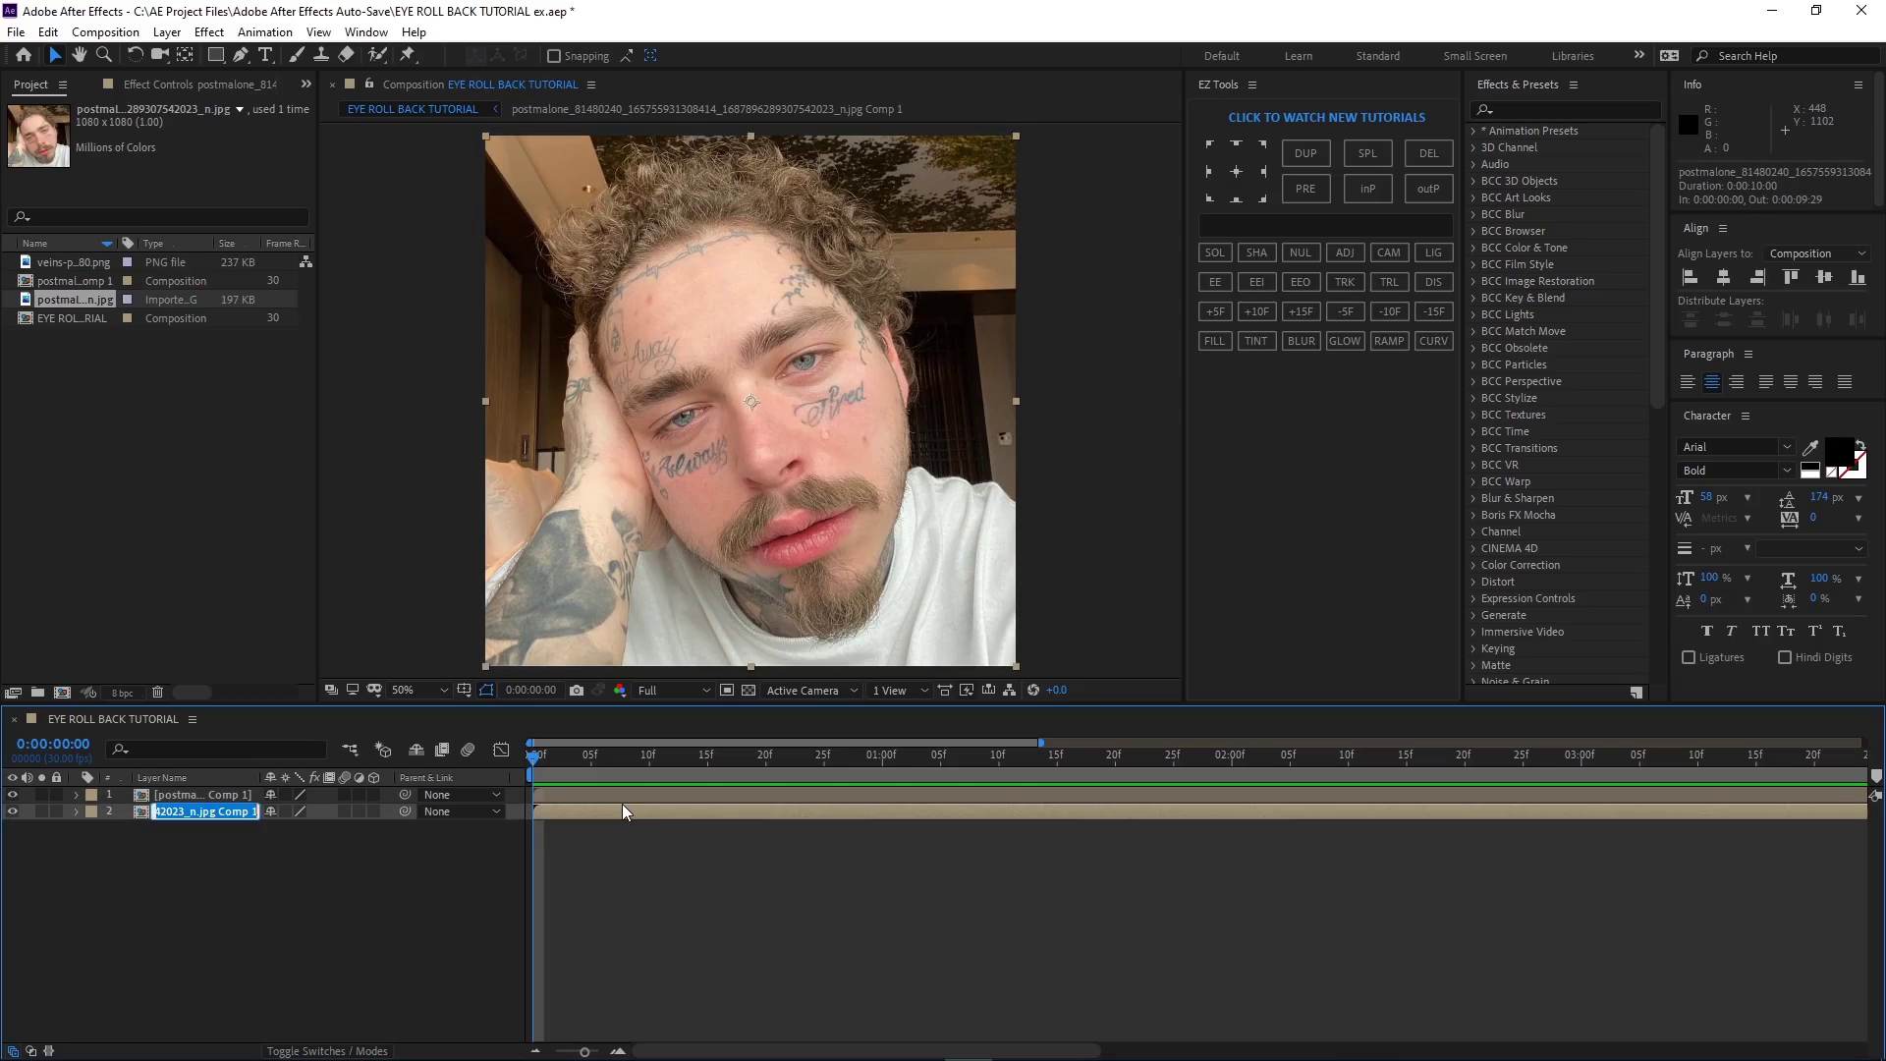
{"action": "type", "text": "original"}
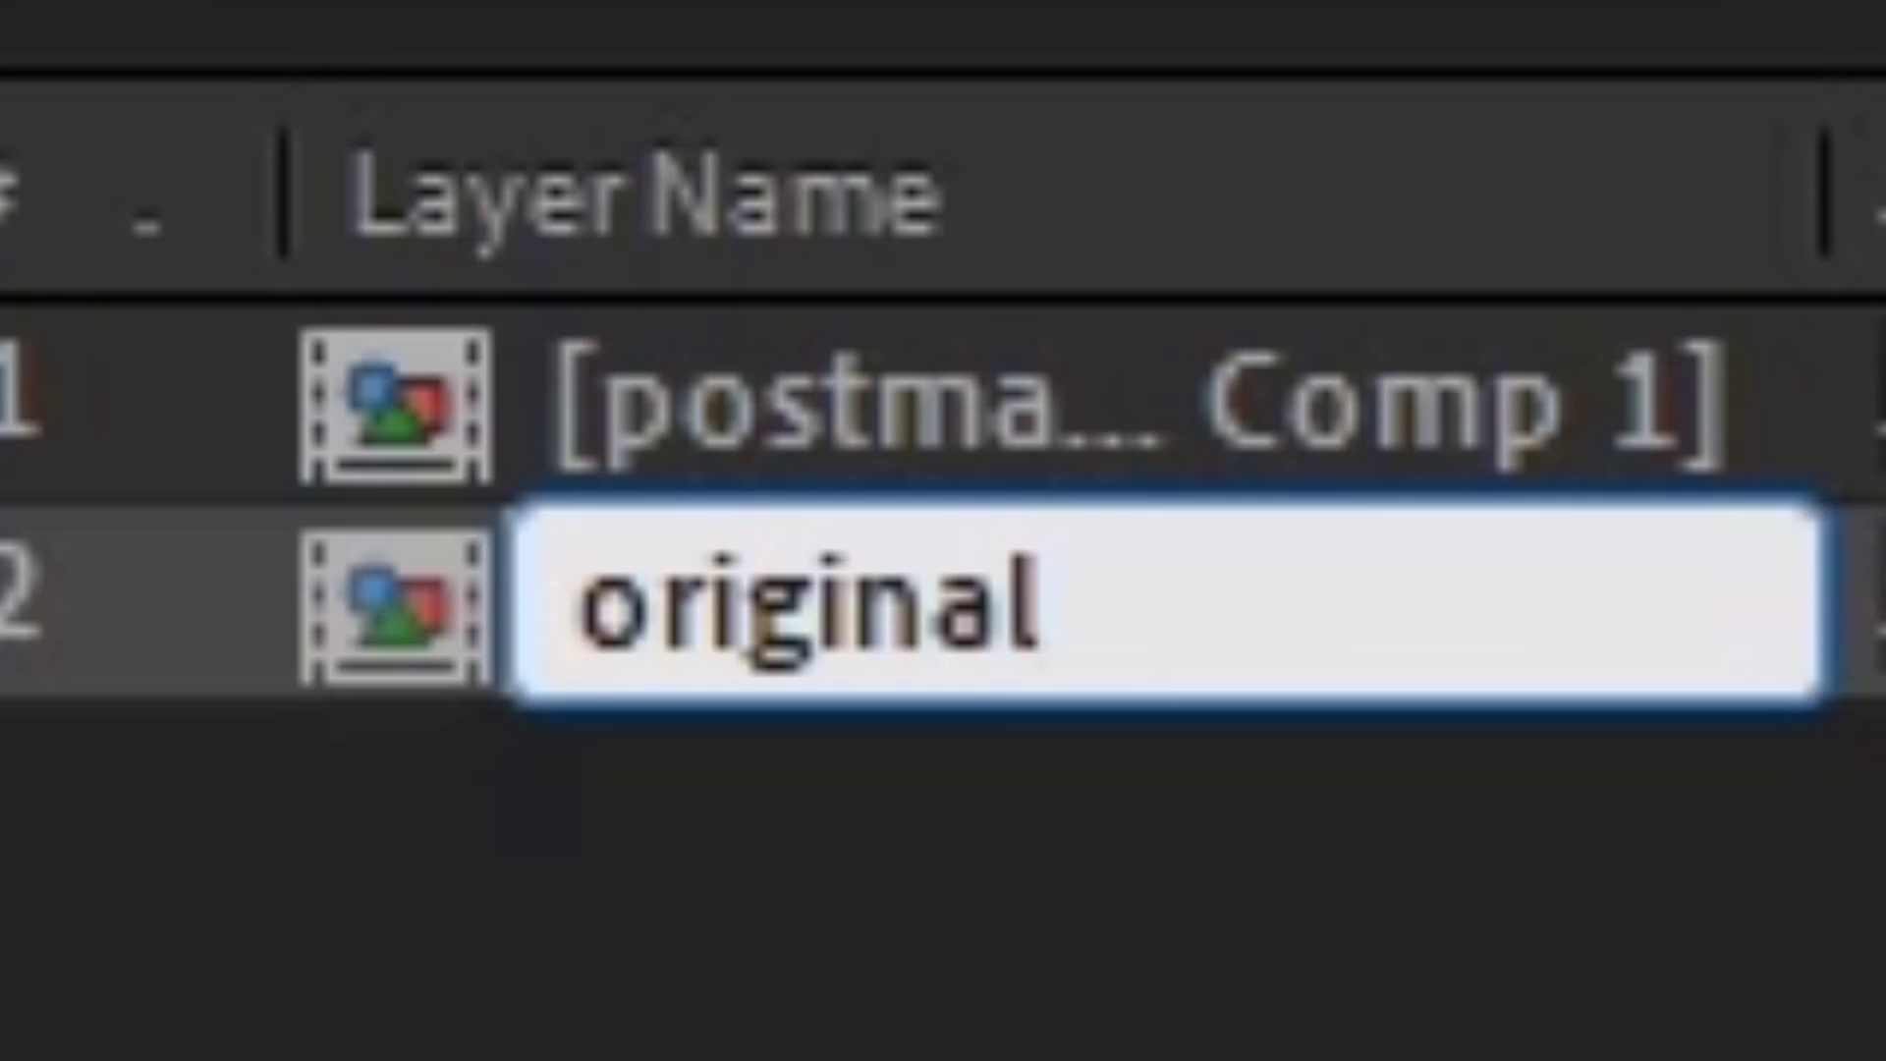
{"action": "key", "text": "Return"}
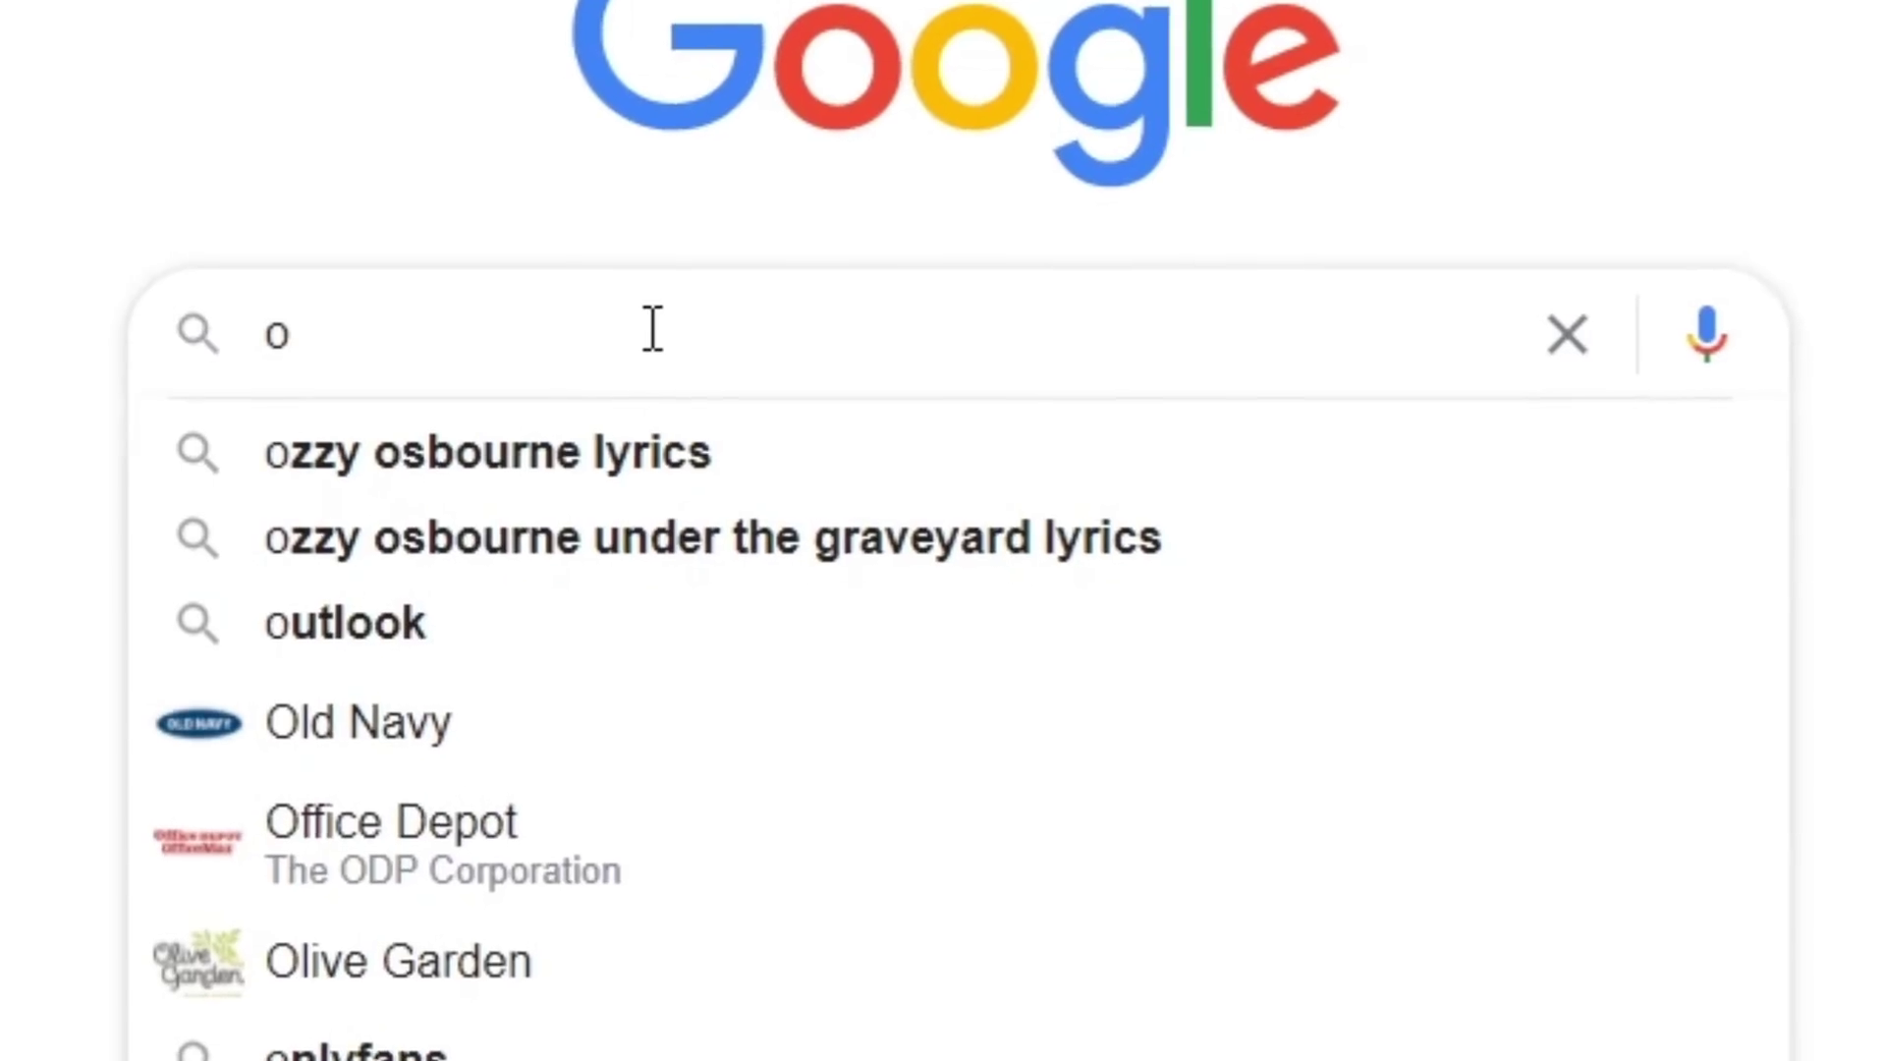
- In the web browser, search Google for "original spelling" and play the word's pronunciation
{"action": "type", "text": "riginal s"}
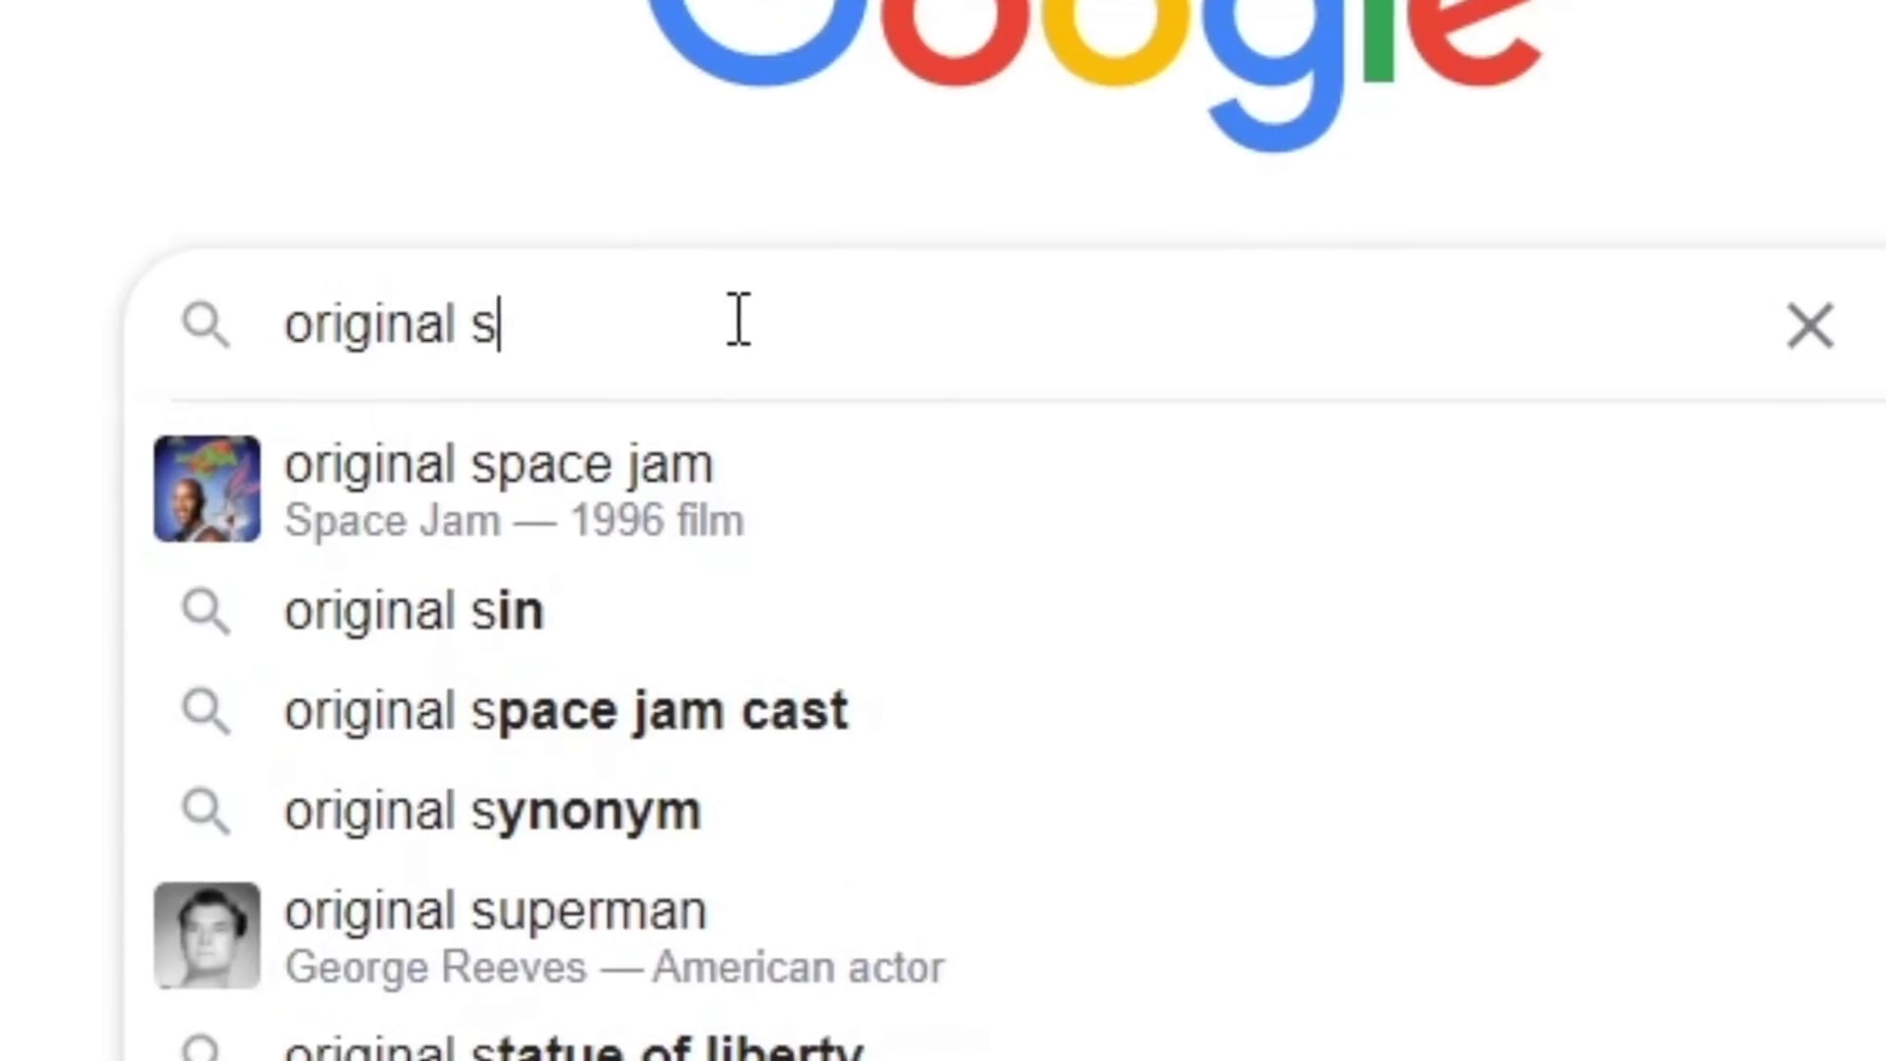
{"action": "type", "text": "pelling"}
{"action": "key", "text": "Return"}
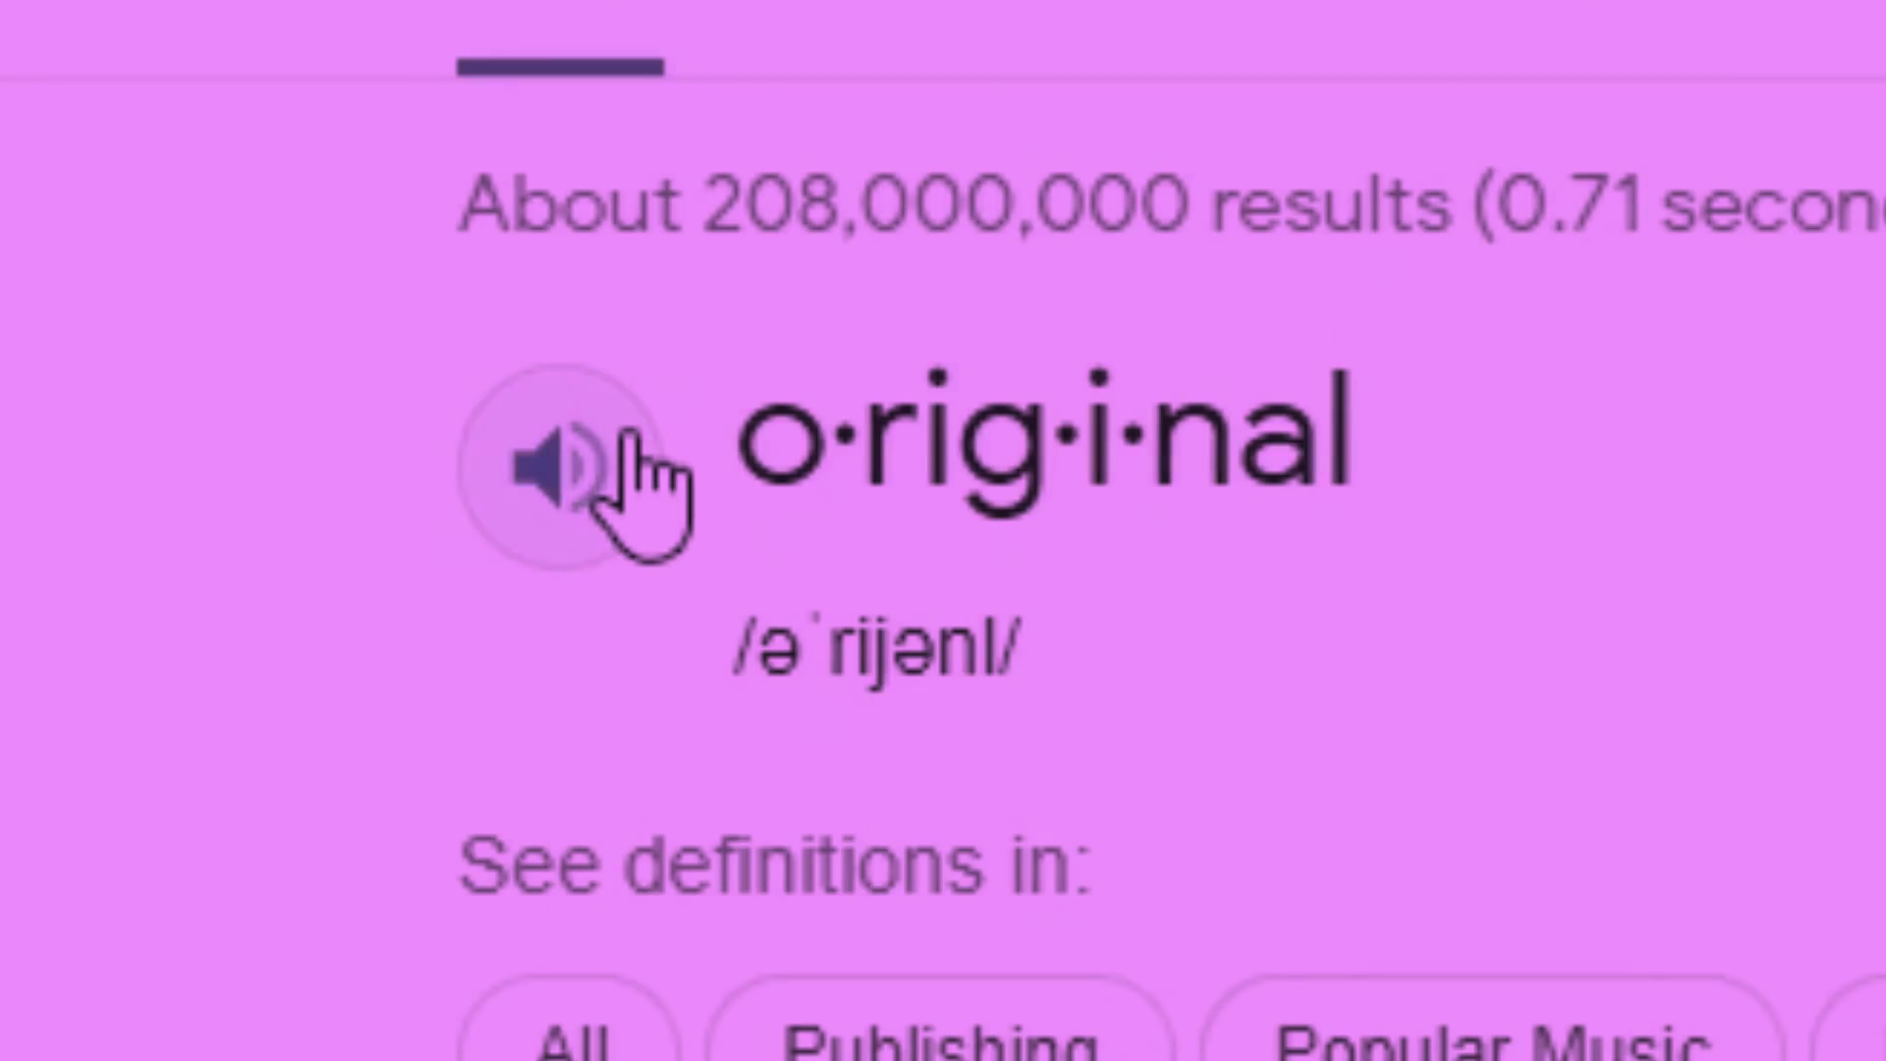
{"action": "left_click", "coordinate": [201, 266]}
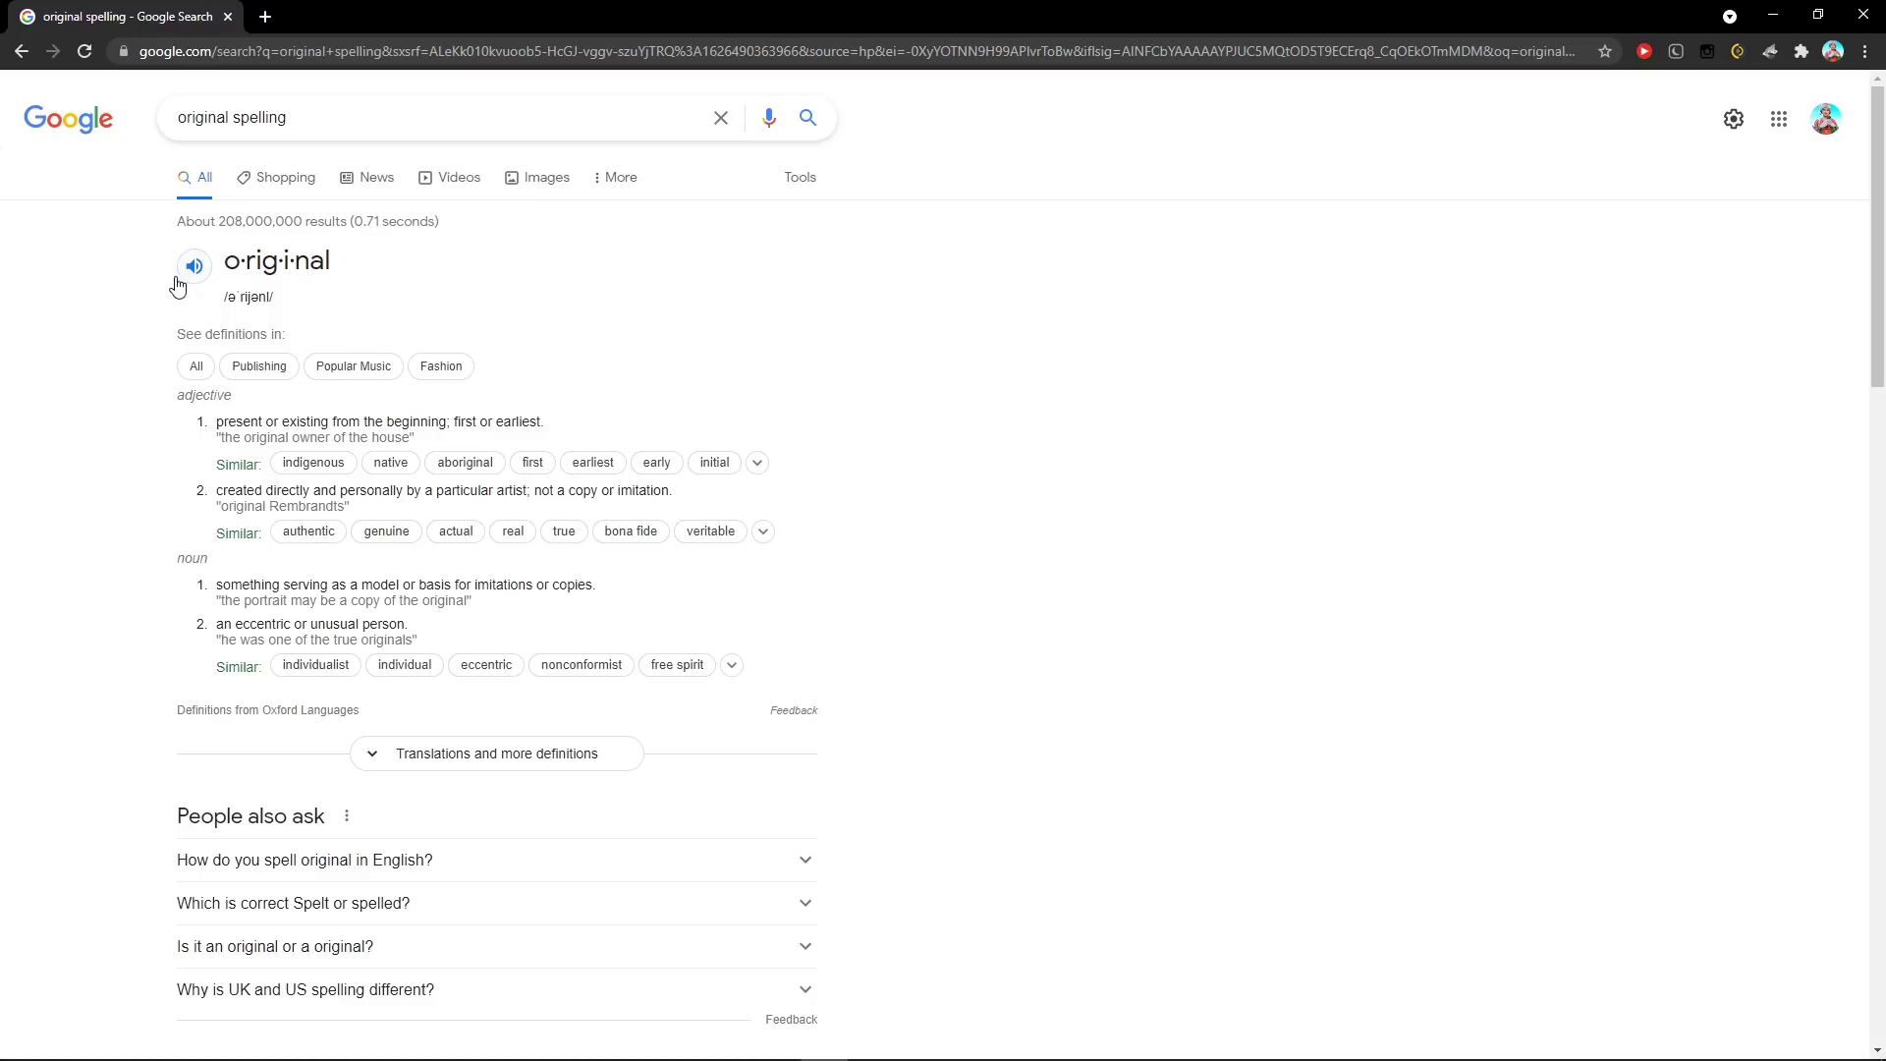
{"action": "left_click", "coordinate": [191, 278]}
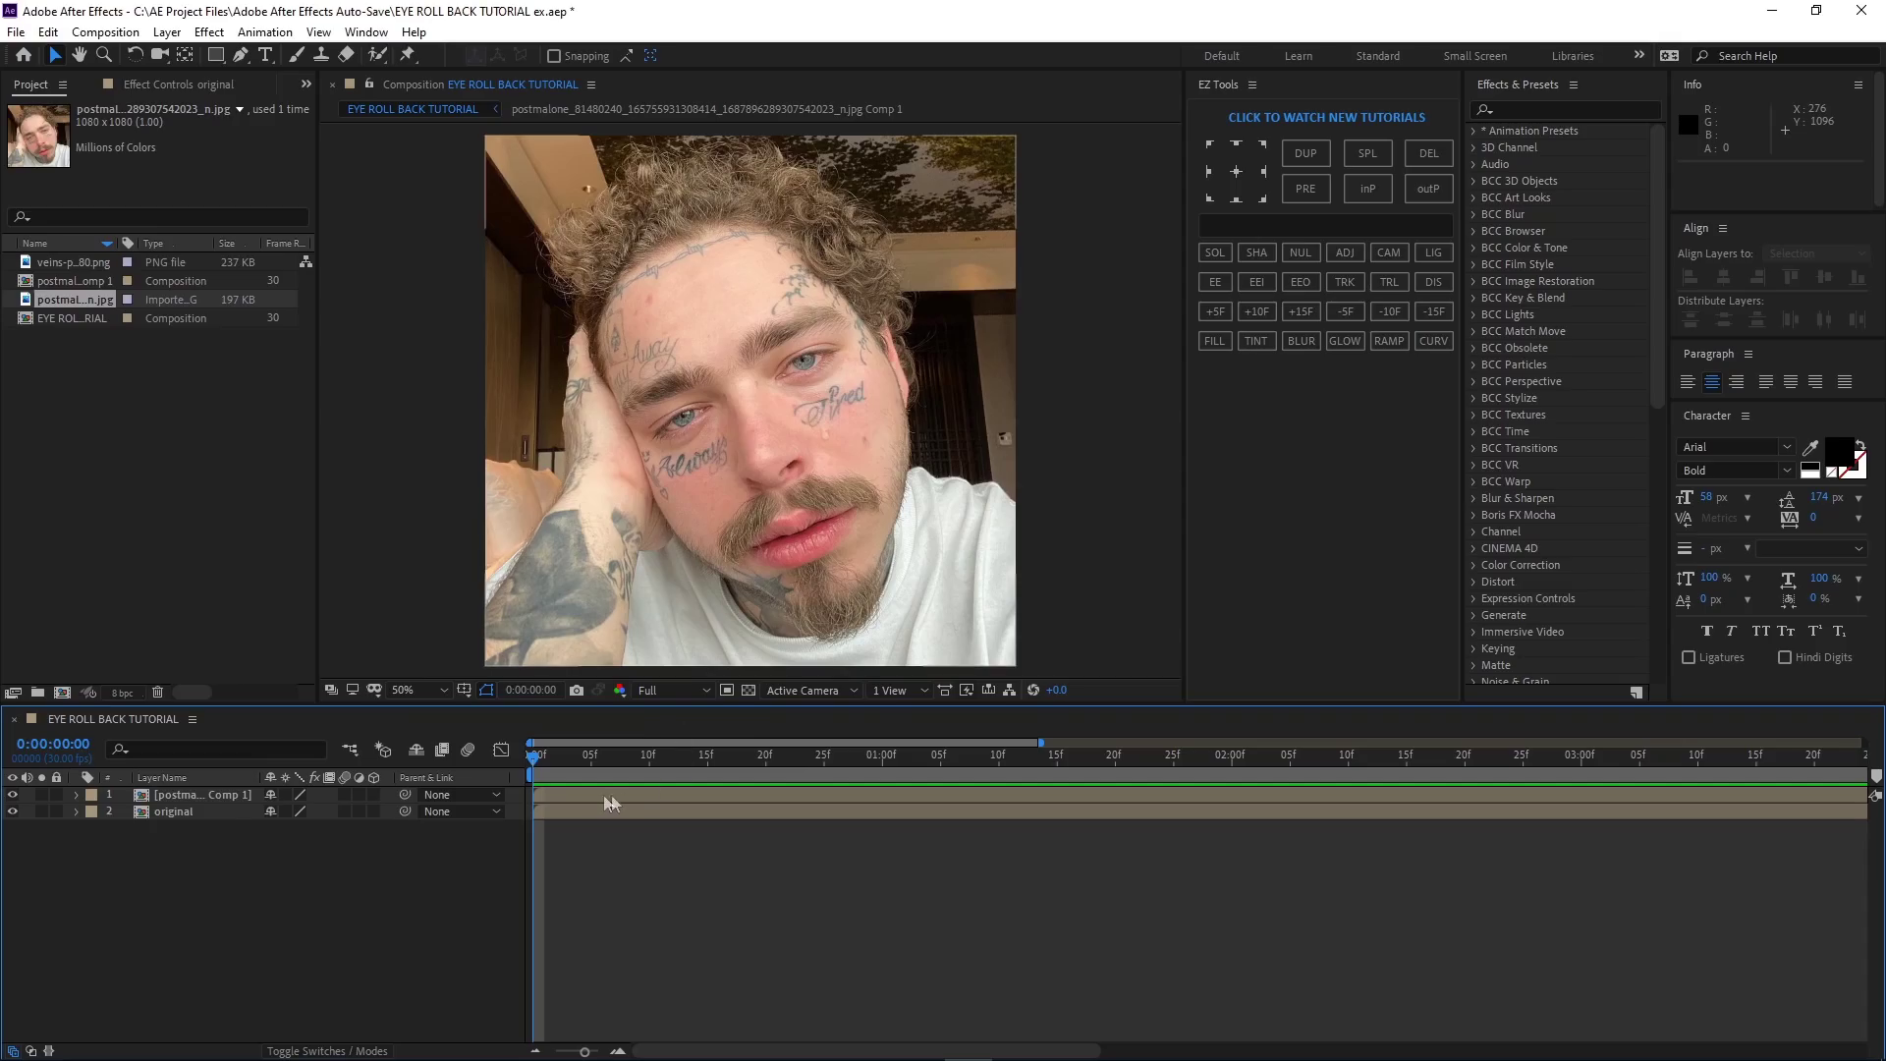
- Open the upper photo layer in its own layer view with the Brush tool active, framed on the eye nearest the hand
{"action": "left_click", "coordinate": [572, 794]}
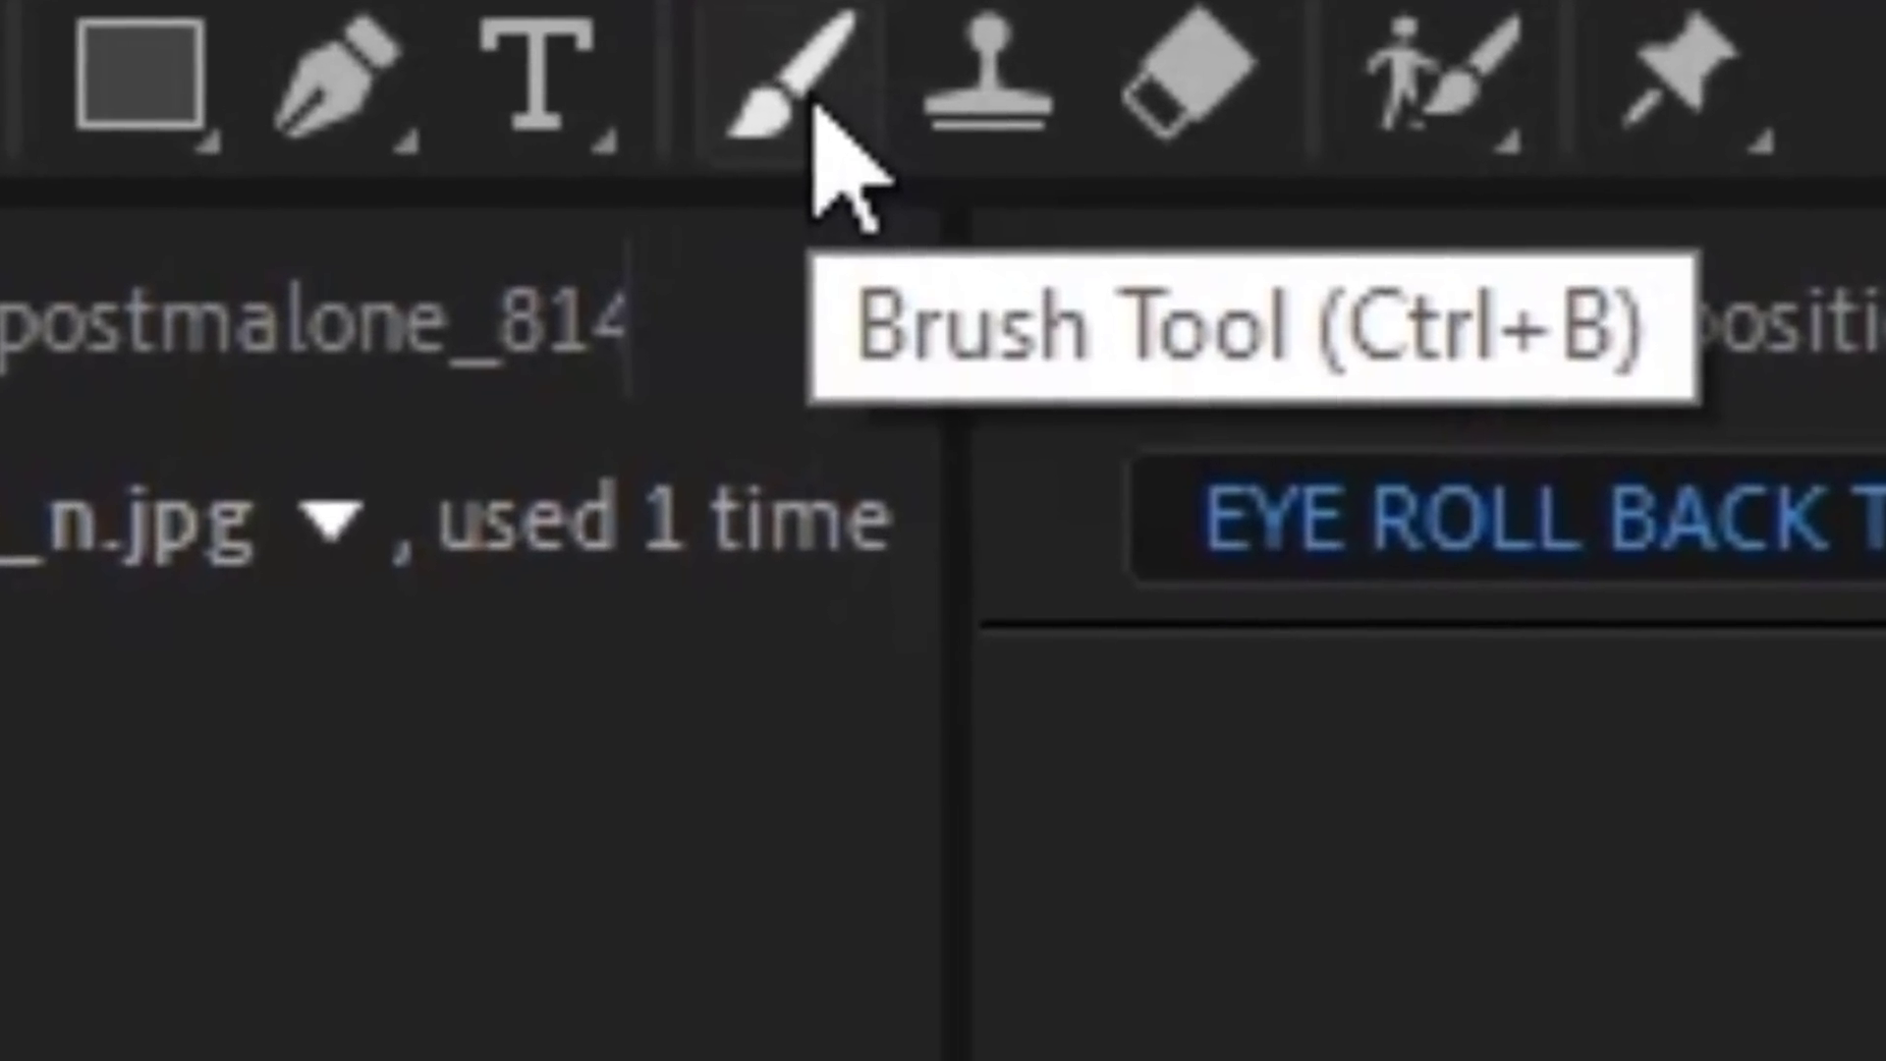
{"action": "left_click", "coordinate": [814, 107]}
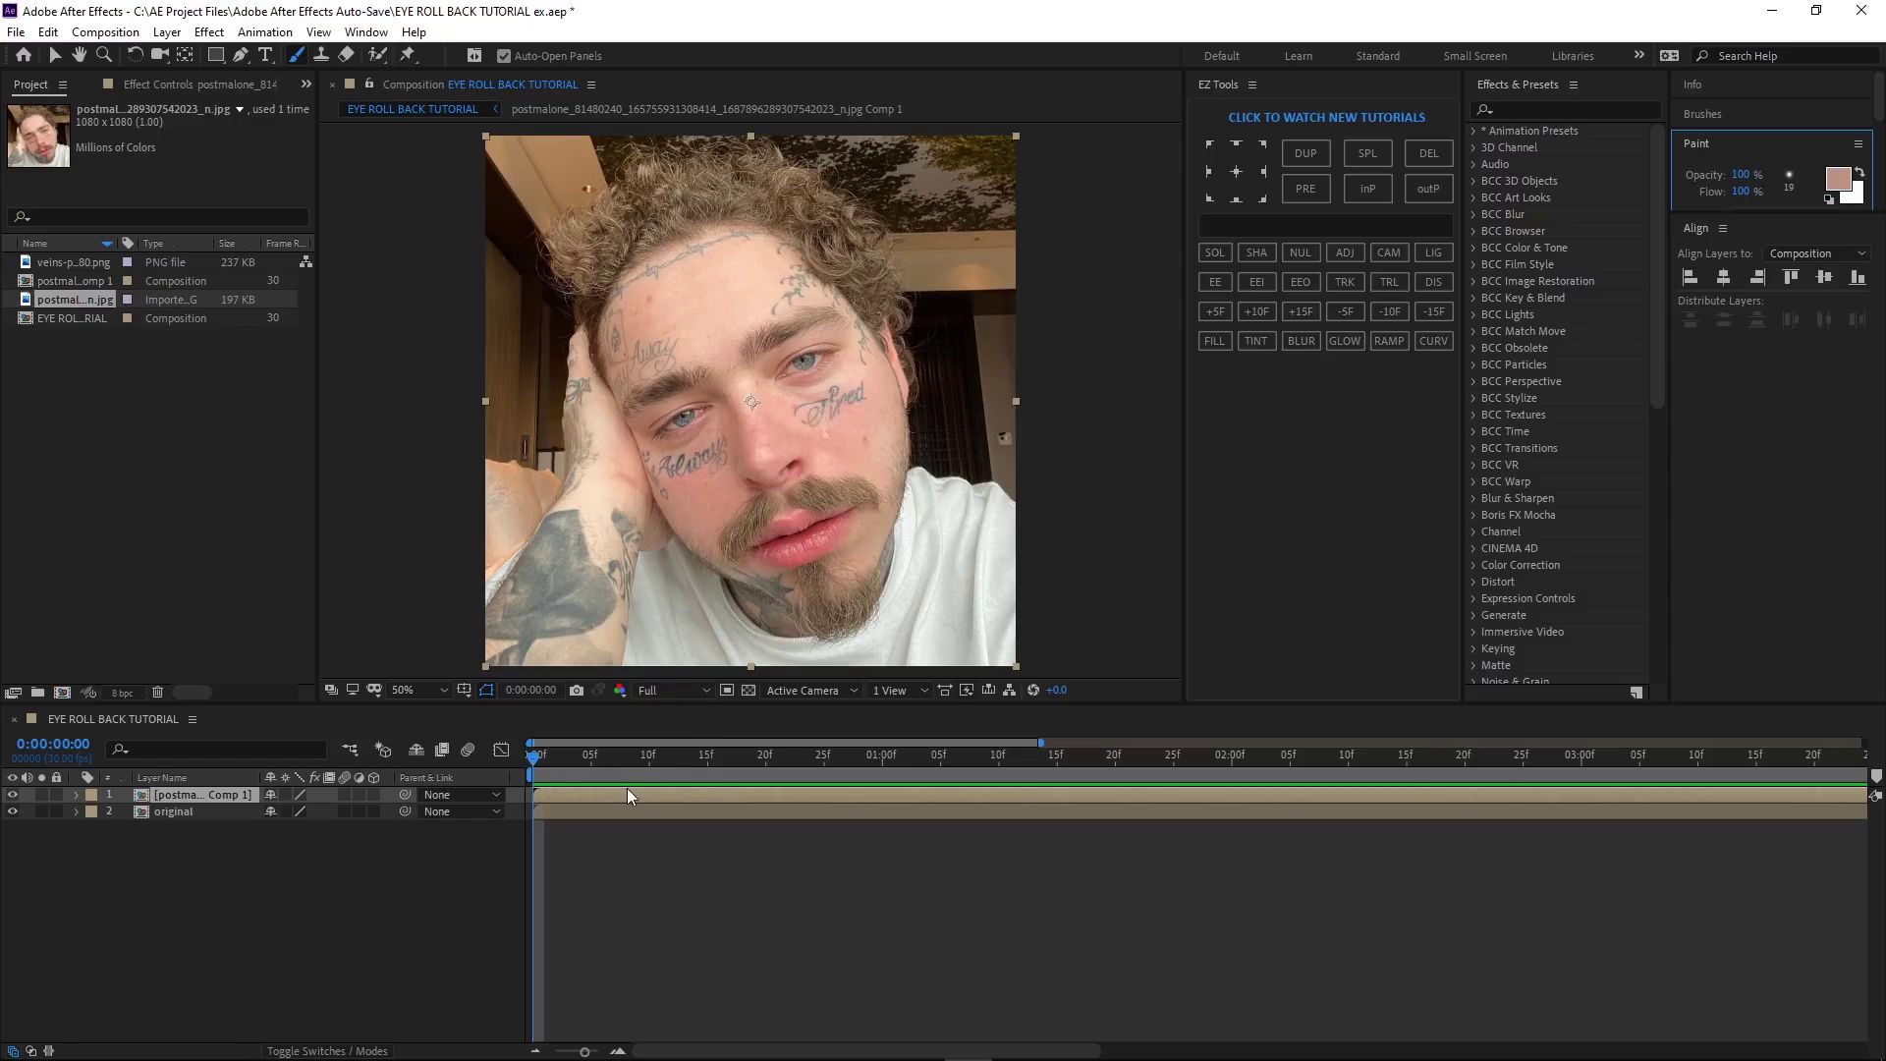
{"action": "double_click", "coordinate": [627, 793]}
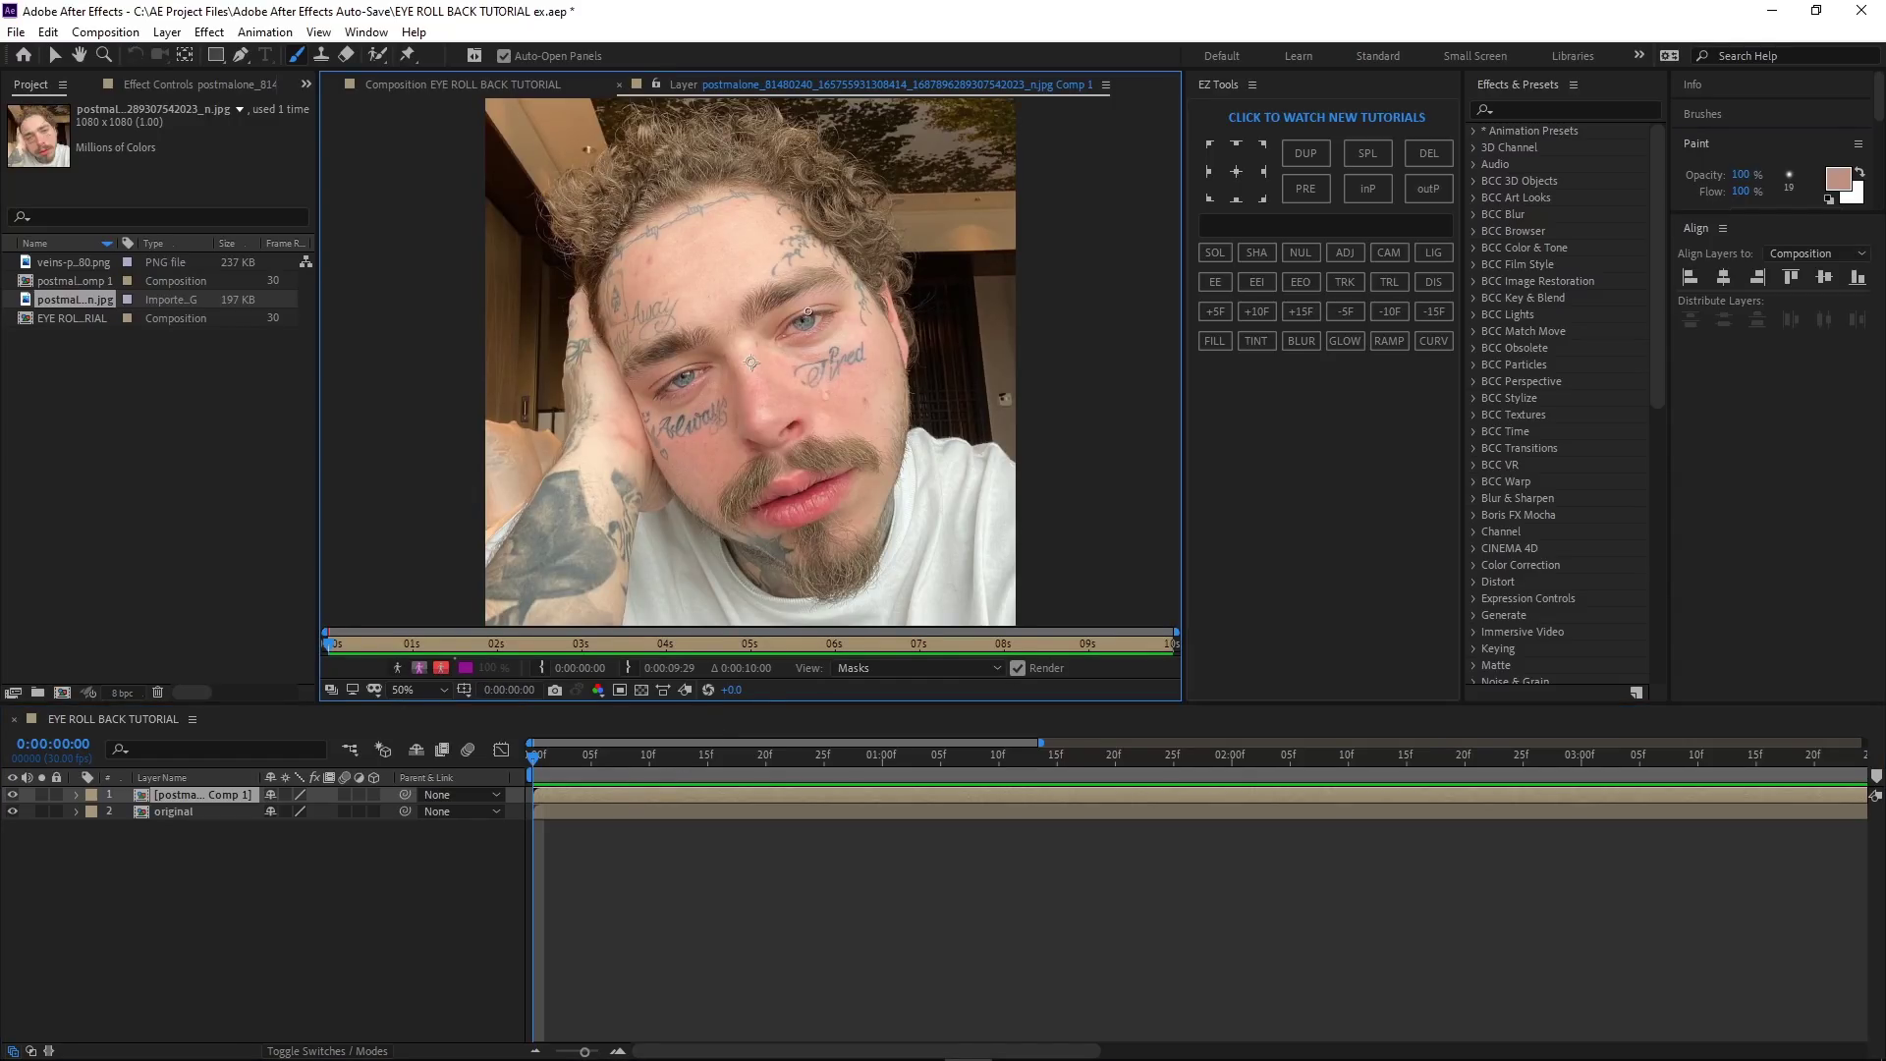
{"action": "scroll", "coordinate": [741, 374], "scroll_direction": "up", "scroll_amount": 4}
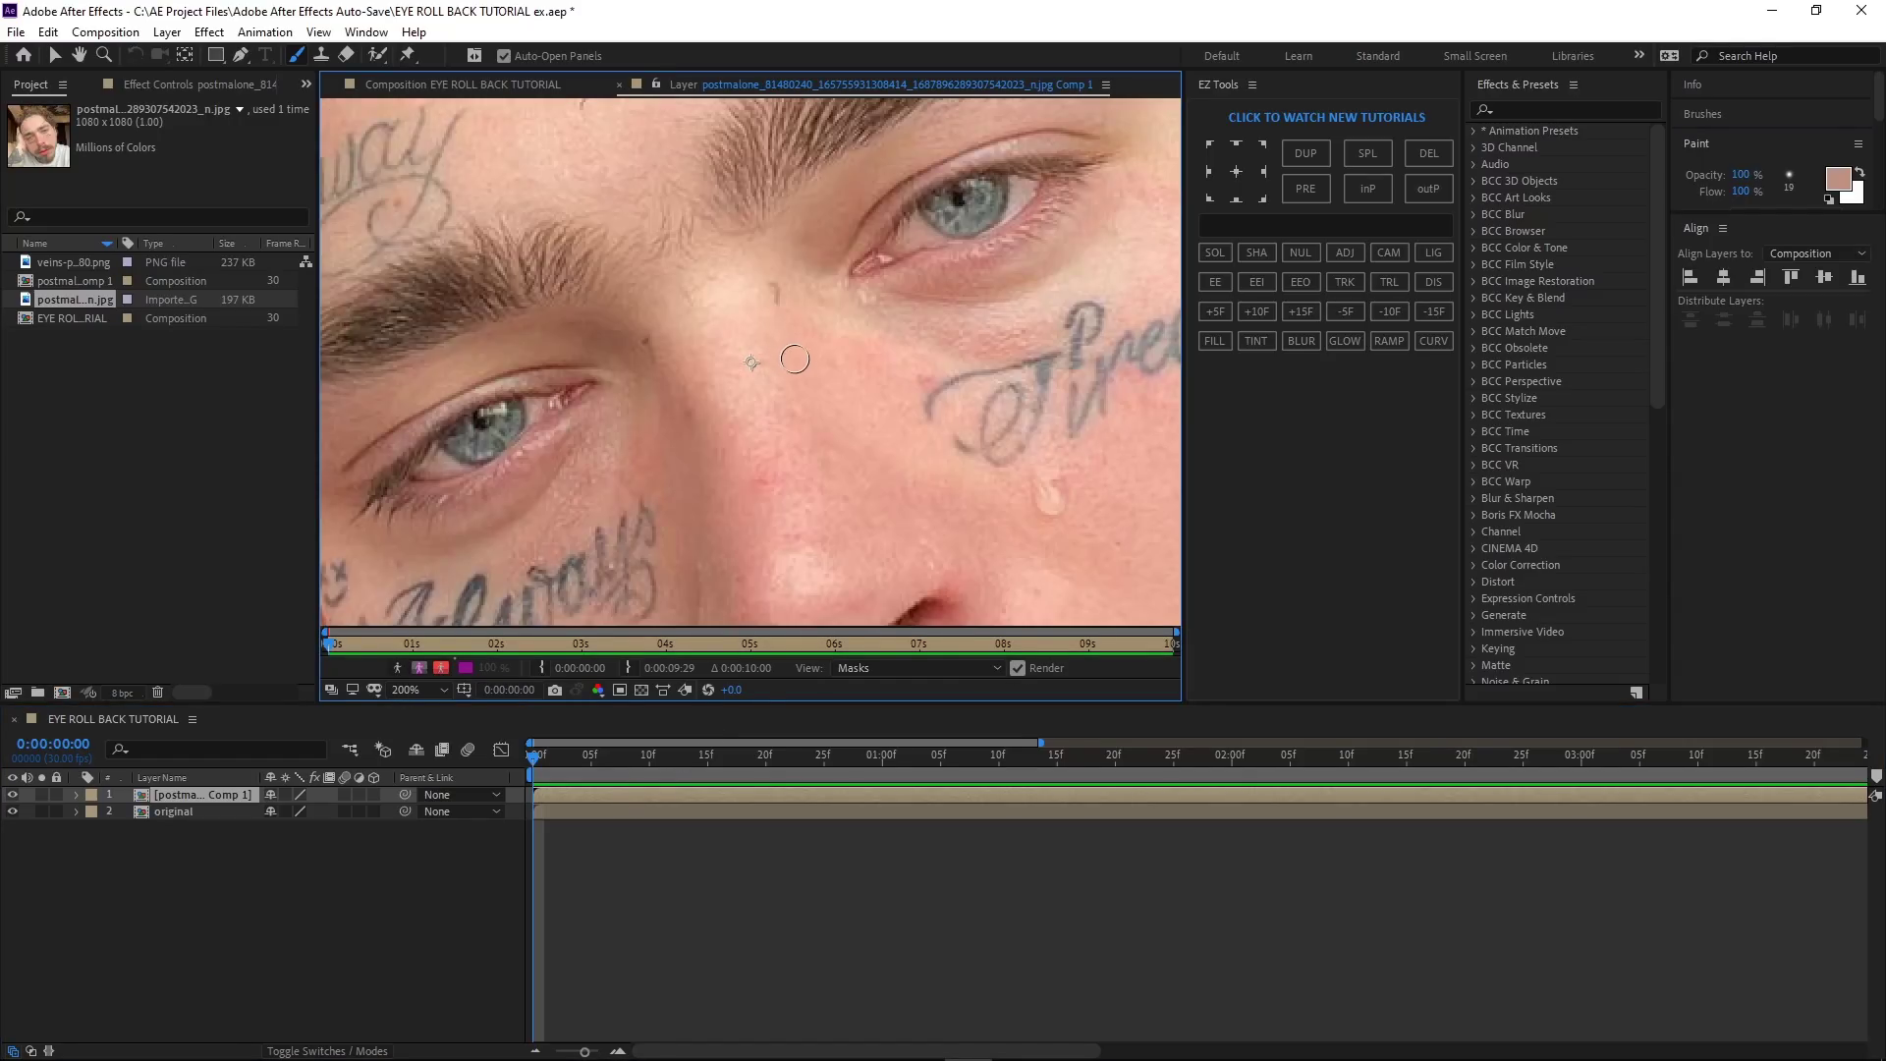
{"action": "scroll", "coordinate": [729, 378], "scroll_direction": "up", "scroll_amount": 2}
{"action": "left_click_drag", "start_coordinate": [863, 358], "coordinate": [878, 371]}
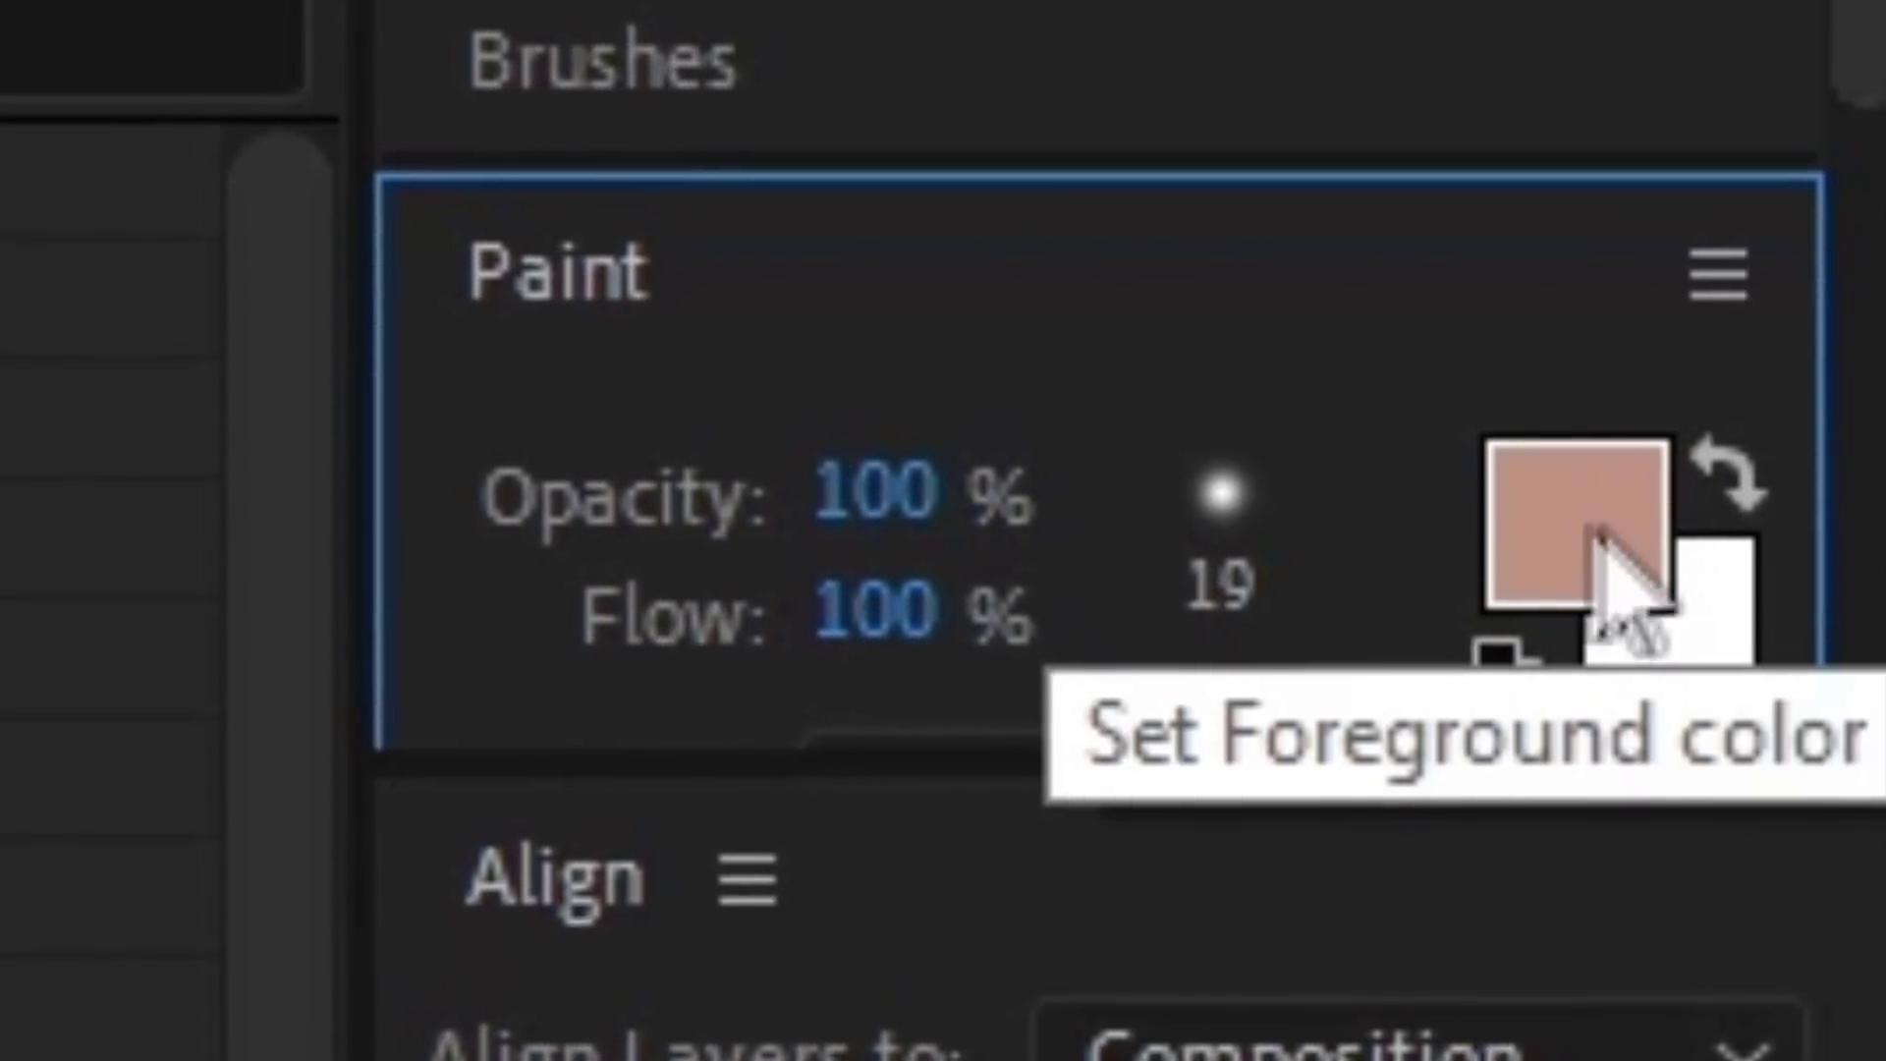
- Sample the brush's foreground colour from the photo around the eye, giving A7857C
{"action": "left_click", "coordinate": [1597, 535]}
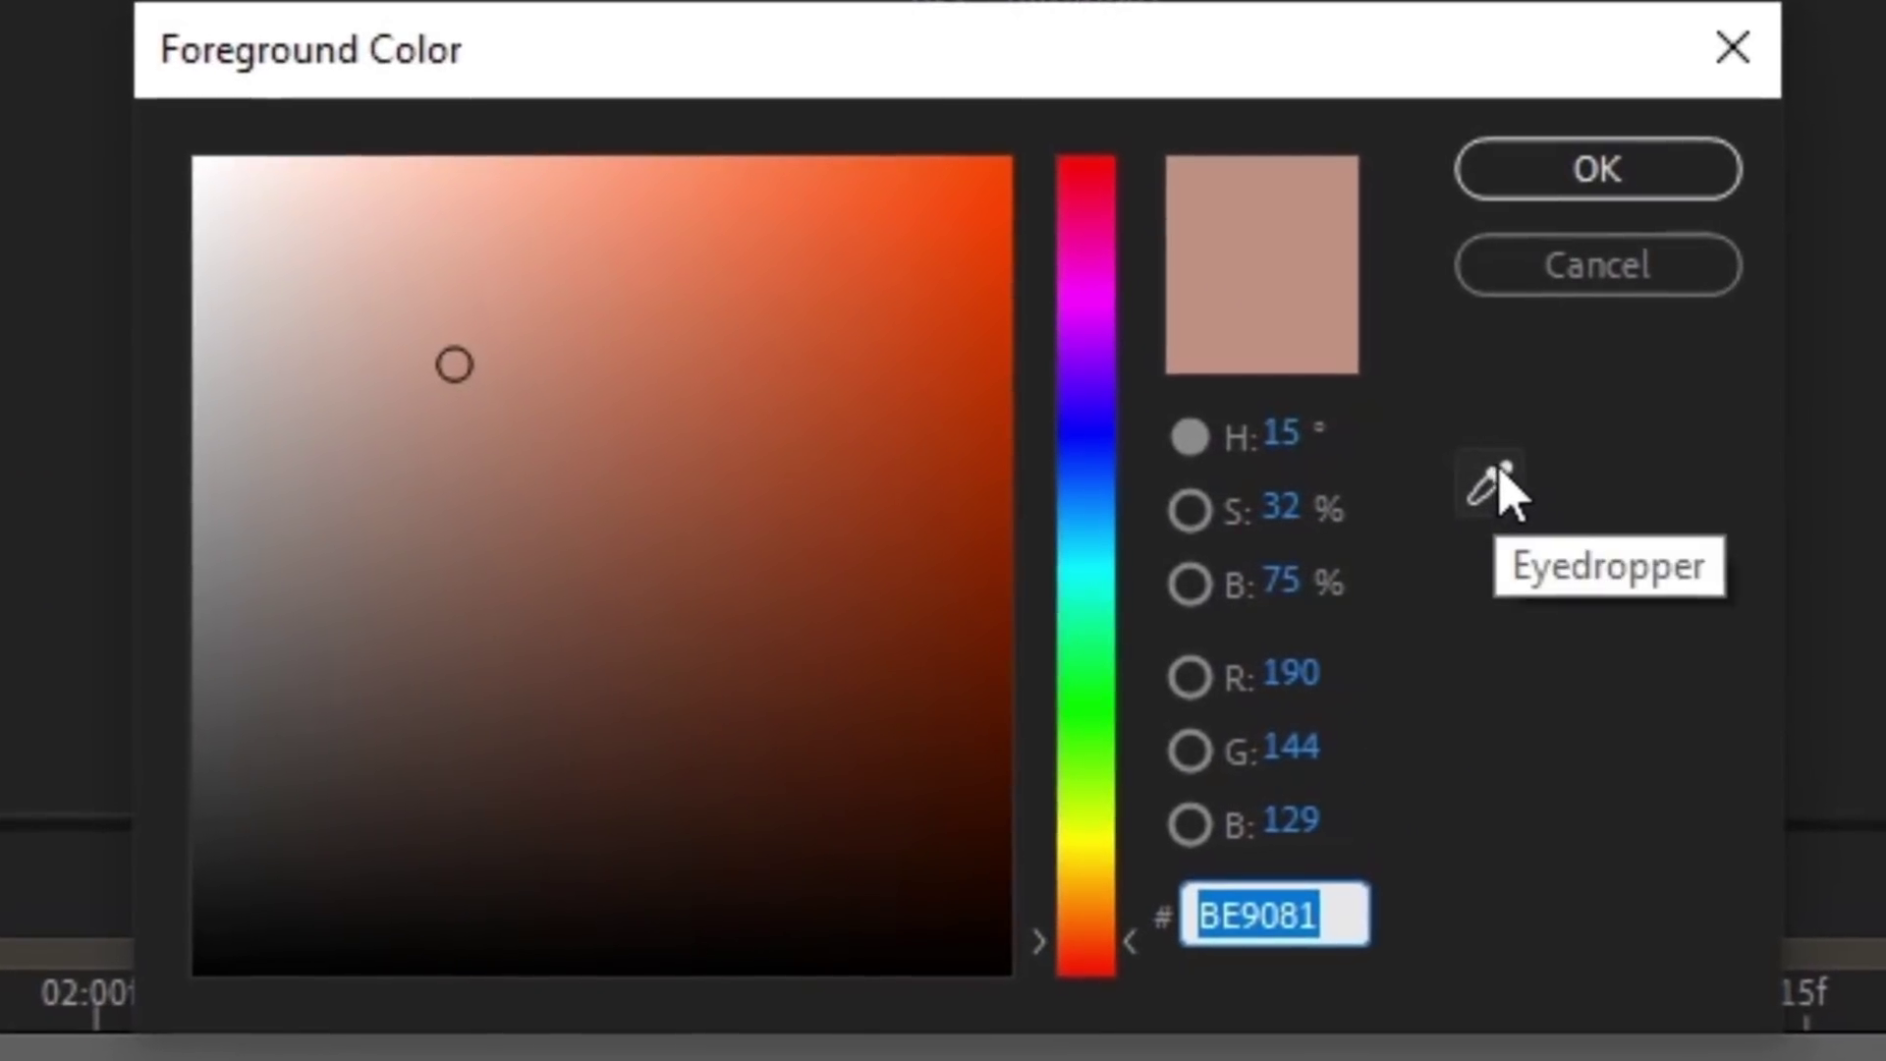
{"action": "left_click", "coordinate": [1660, 599]}
{"action": "left_click", "coordinate": [689, 539]}
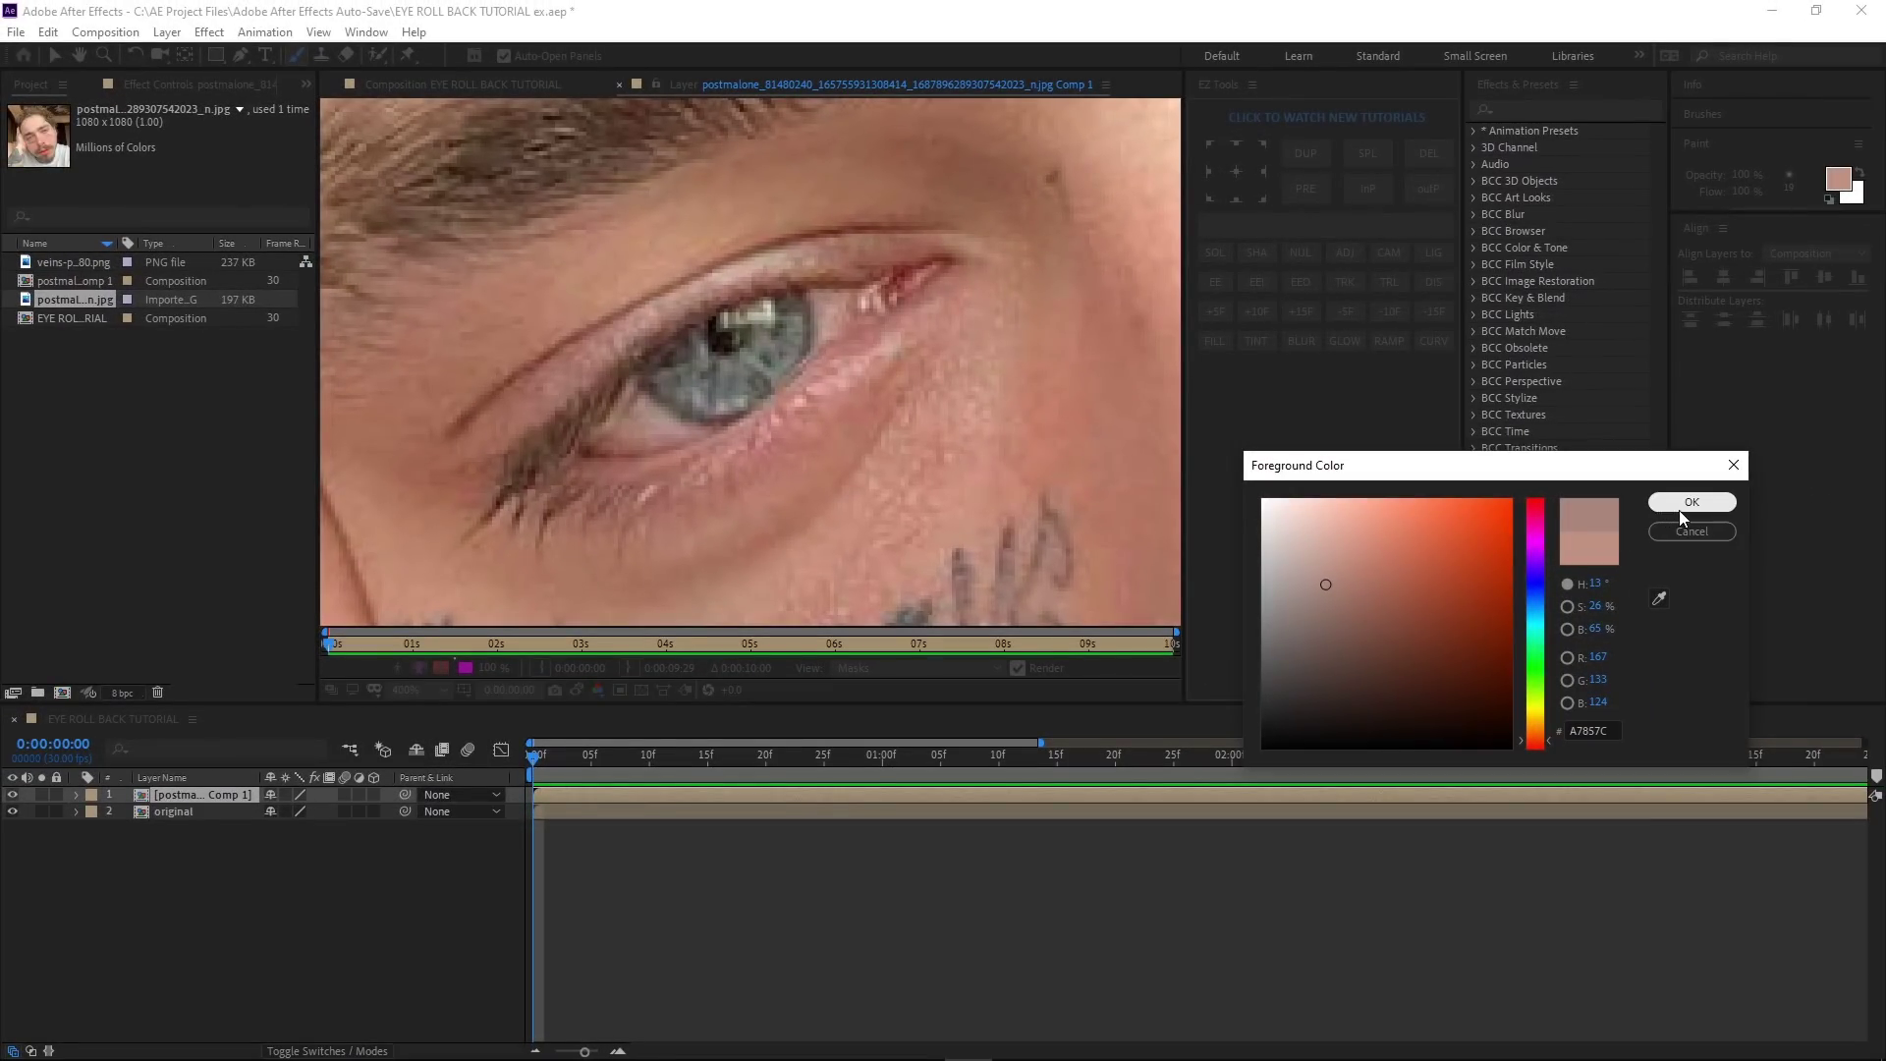
{"action": "left_click", "coordinate": [1682, 506]}
- Paint over the pupil and iris of the eye nearest the hand, staying within the eyelids
{"action": "left_click", "coordinate": [672, 398]}
{"action": "left_click_drag", "start_coordinate": [669, 411], "coordinate": [762, 369]}
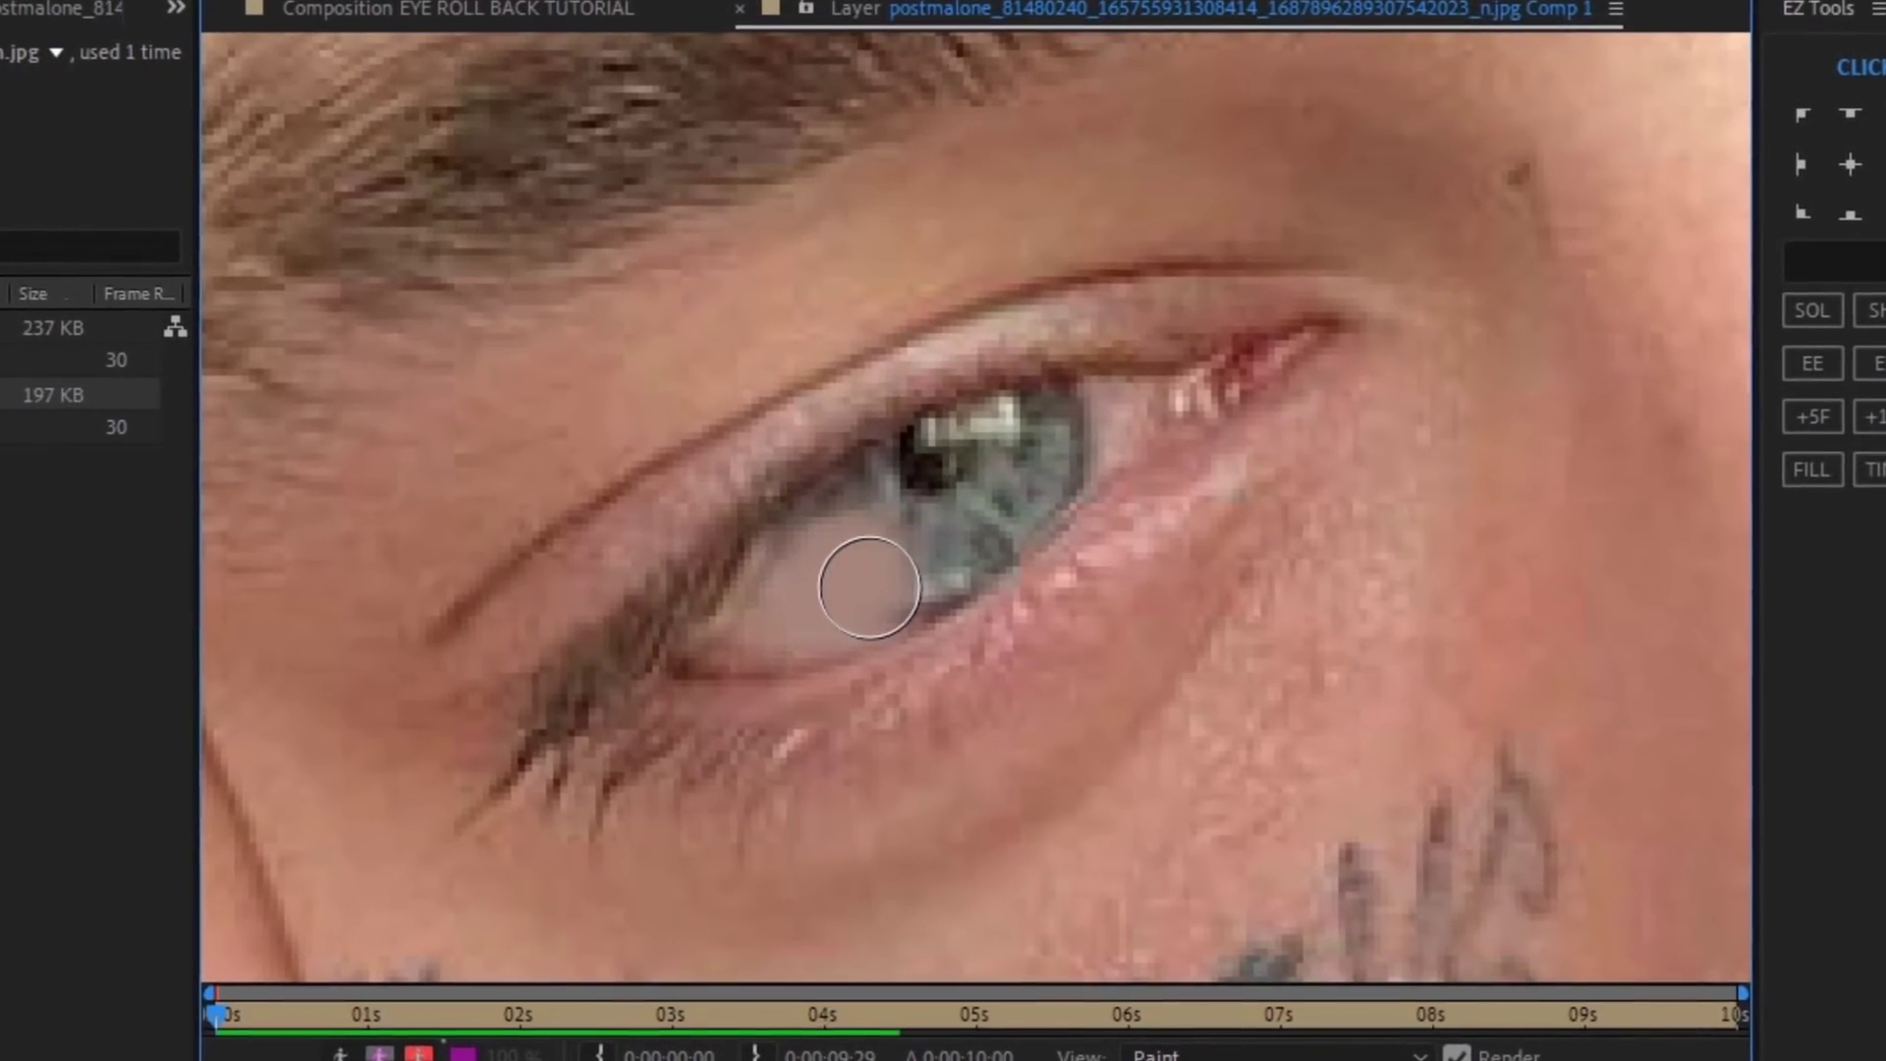
{"action": "mouse_move", "coordinate": [997, 522]}
{"action": "left_mouse_down"}
{"action": "mouse_move", "coordinate": [1070, 438]}
{"action": "mouse_move", "coordinate": [993, 455]}
{"action": "mouse_move", "coordinate": [912, 525]}
{"action": "mouse_move", "coordinate": [905, 505]}
{"action": "mouse_move", "coordinate": [998, 439]}
{"action": "mouse_move", "coordinate": [934, 476]}
{"action": "mouse_move", "coordinate": [1082, 490]}
{"action": "left_mouse_up"}
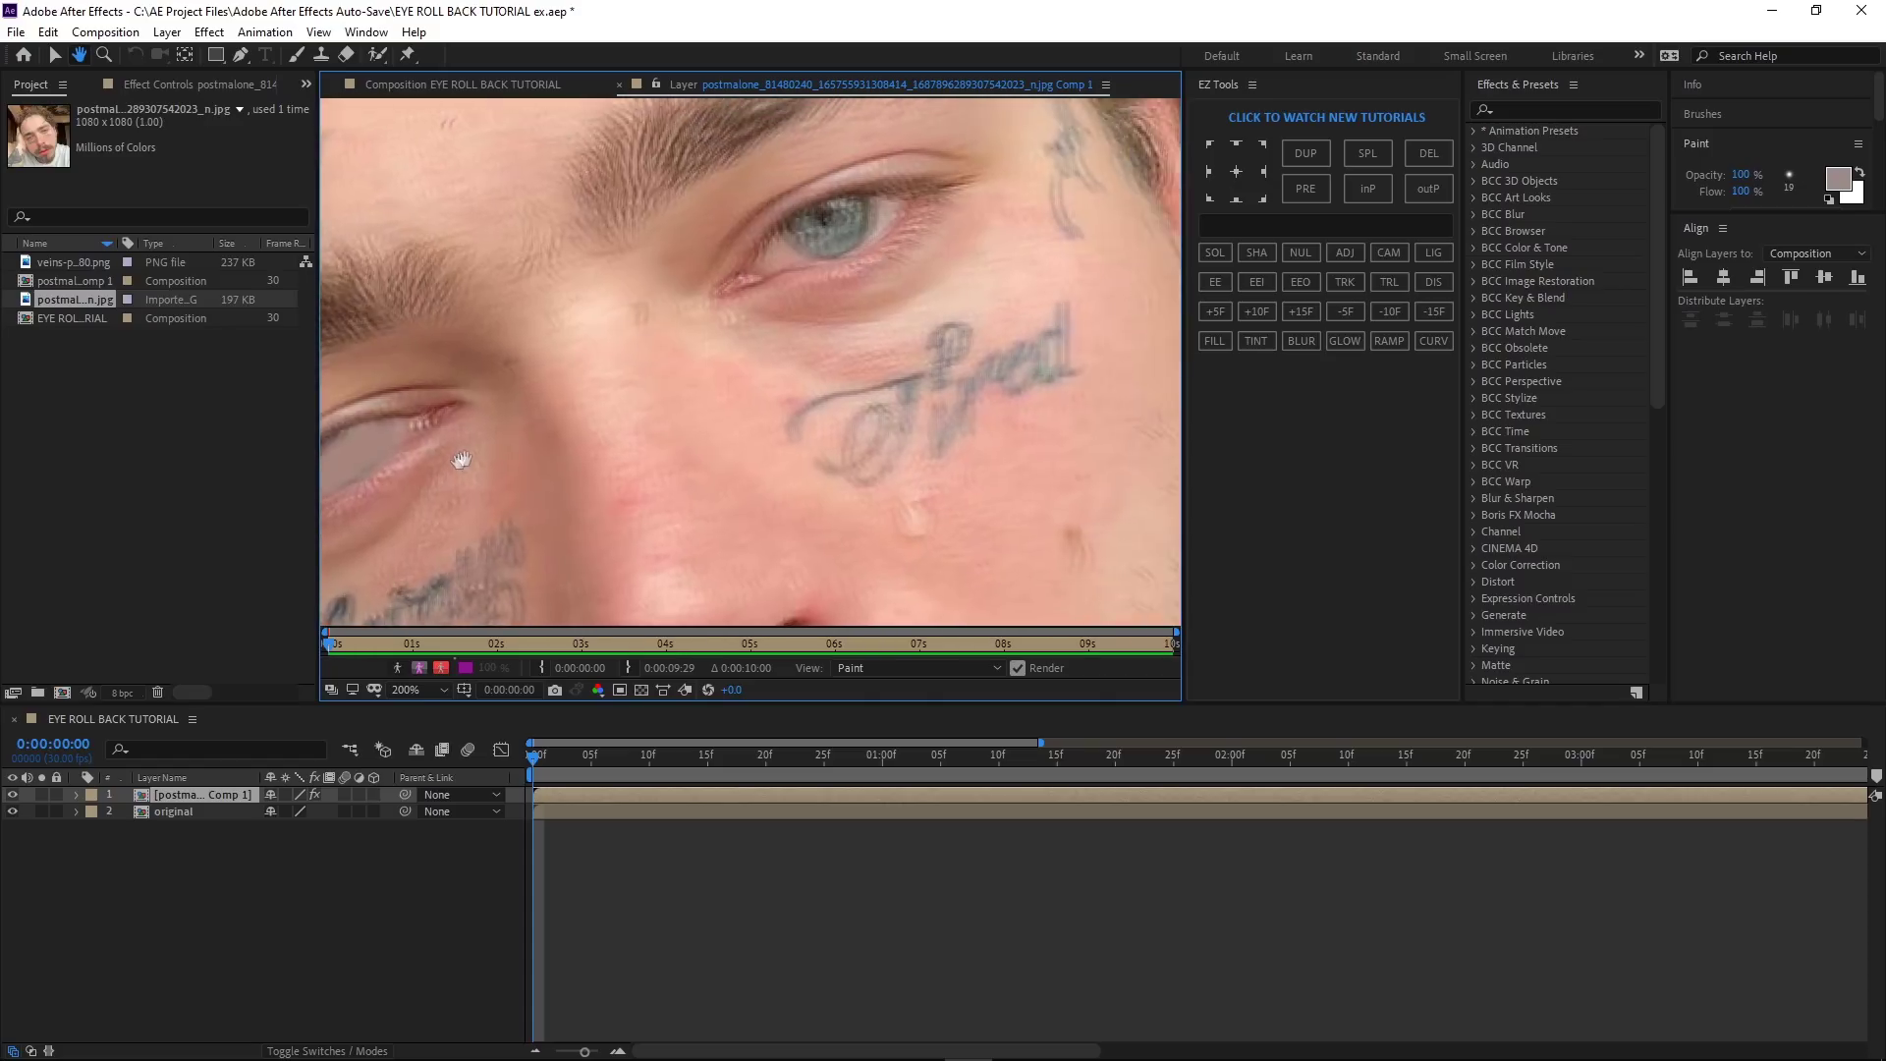
- Paint over the iris of the other eye and return to the EYE ROLL BACK TUTORIAL composition
{"action": "left_click_drag", "start_coordinate": [861, 294], "coordinate": [787, 339]}
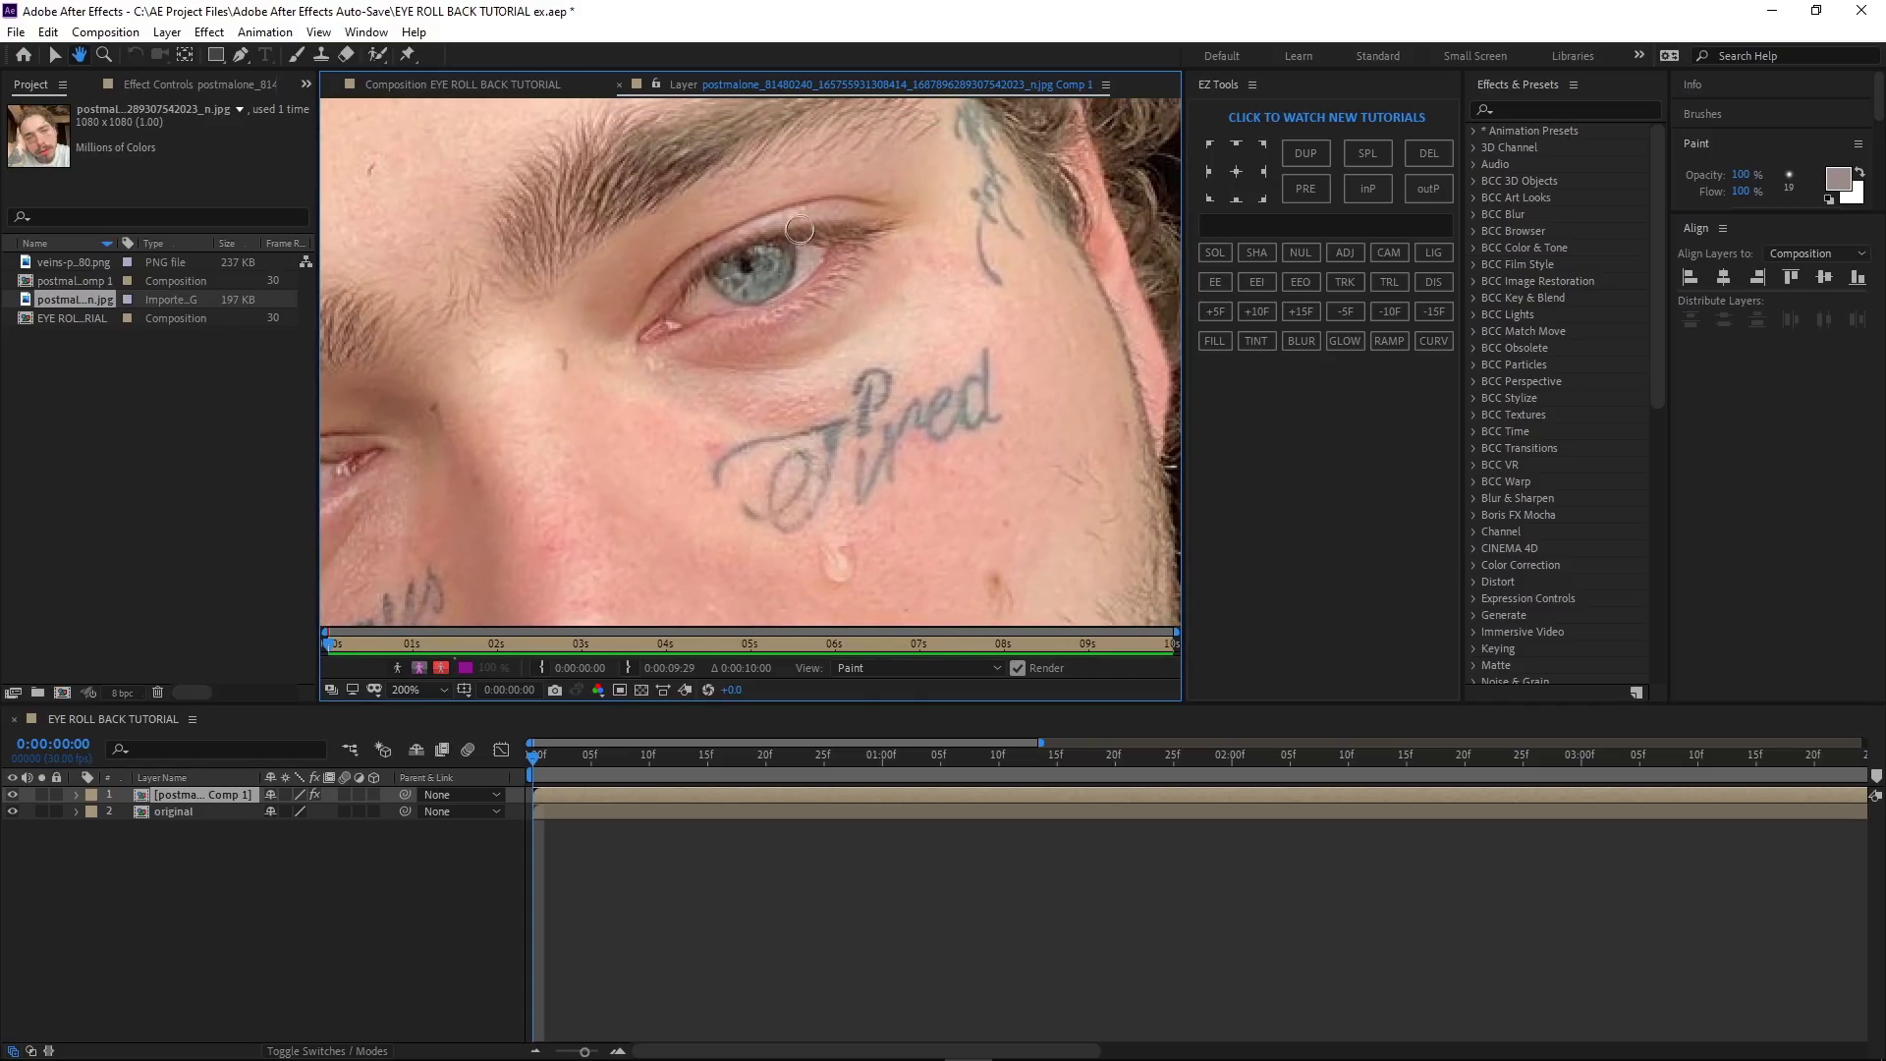
{"action": "scroll", "coordinate": [787, 338], "scroll_direction": "up", "scroll_amount": 2}
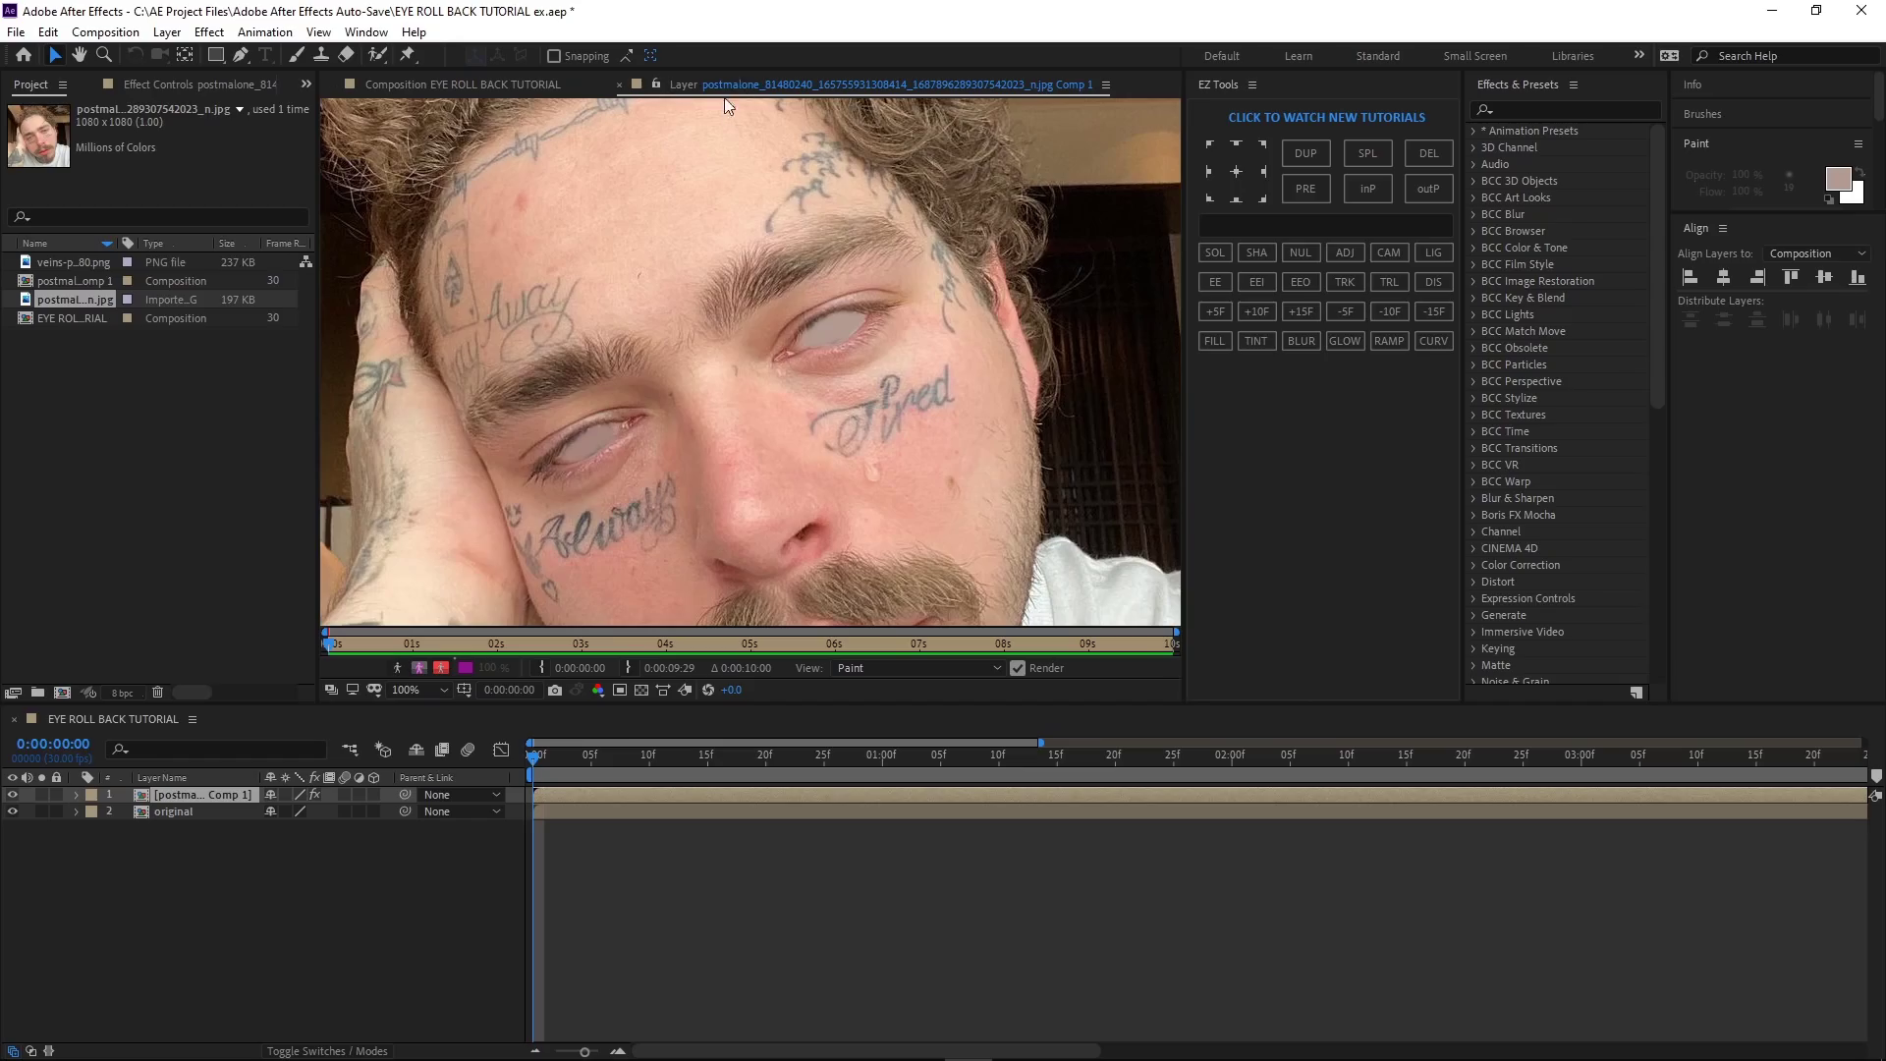
{"action": "left_click", "coordinate": [620, 85]}
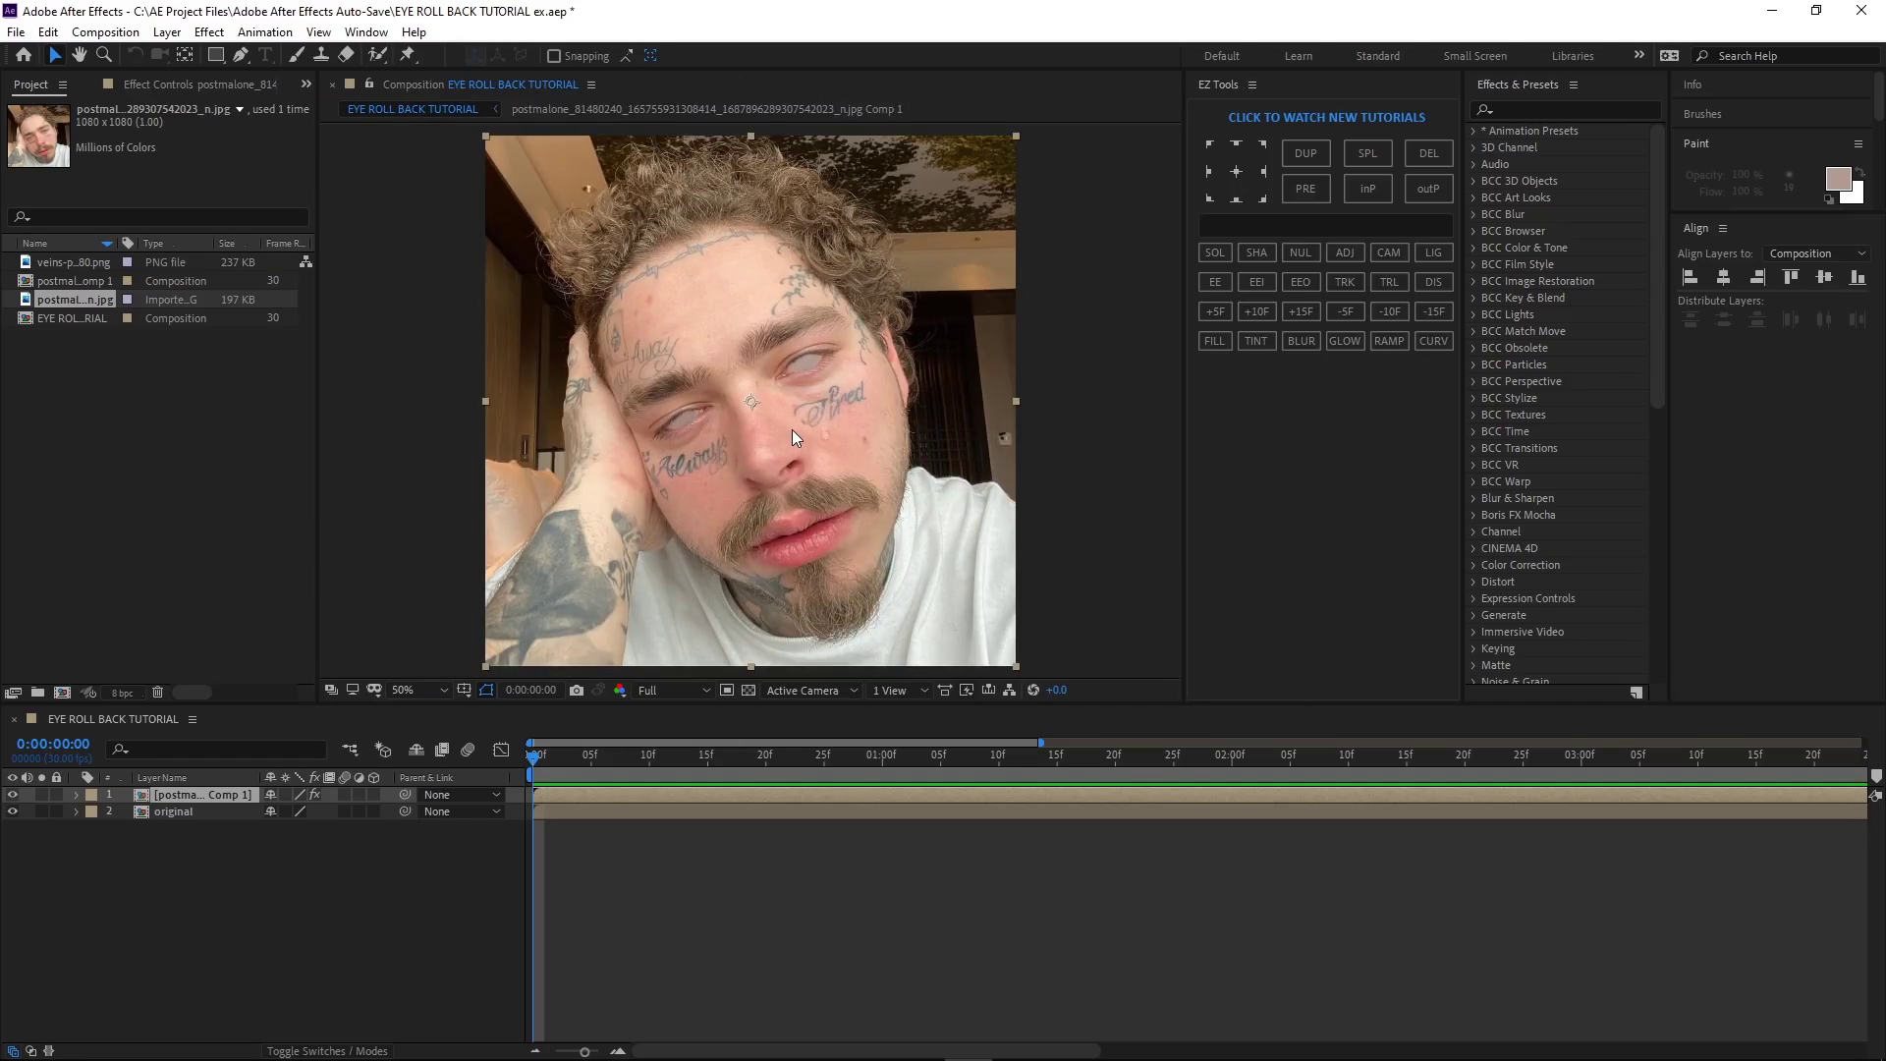
- Vary the painted layer's opacity to compare the whited-out eyes with the original ones
{"action": "key", "text": "period"}
{"action": "key", "text": "period"}
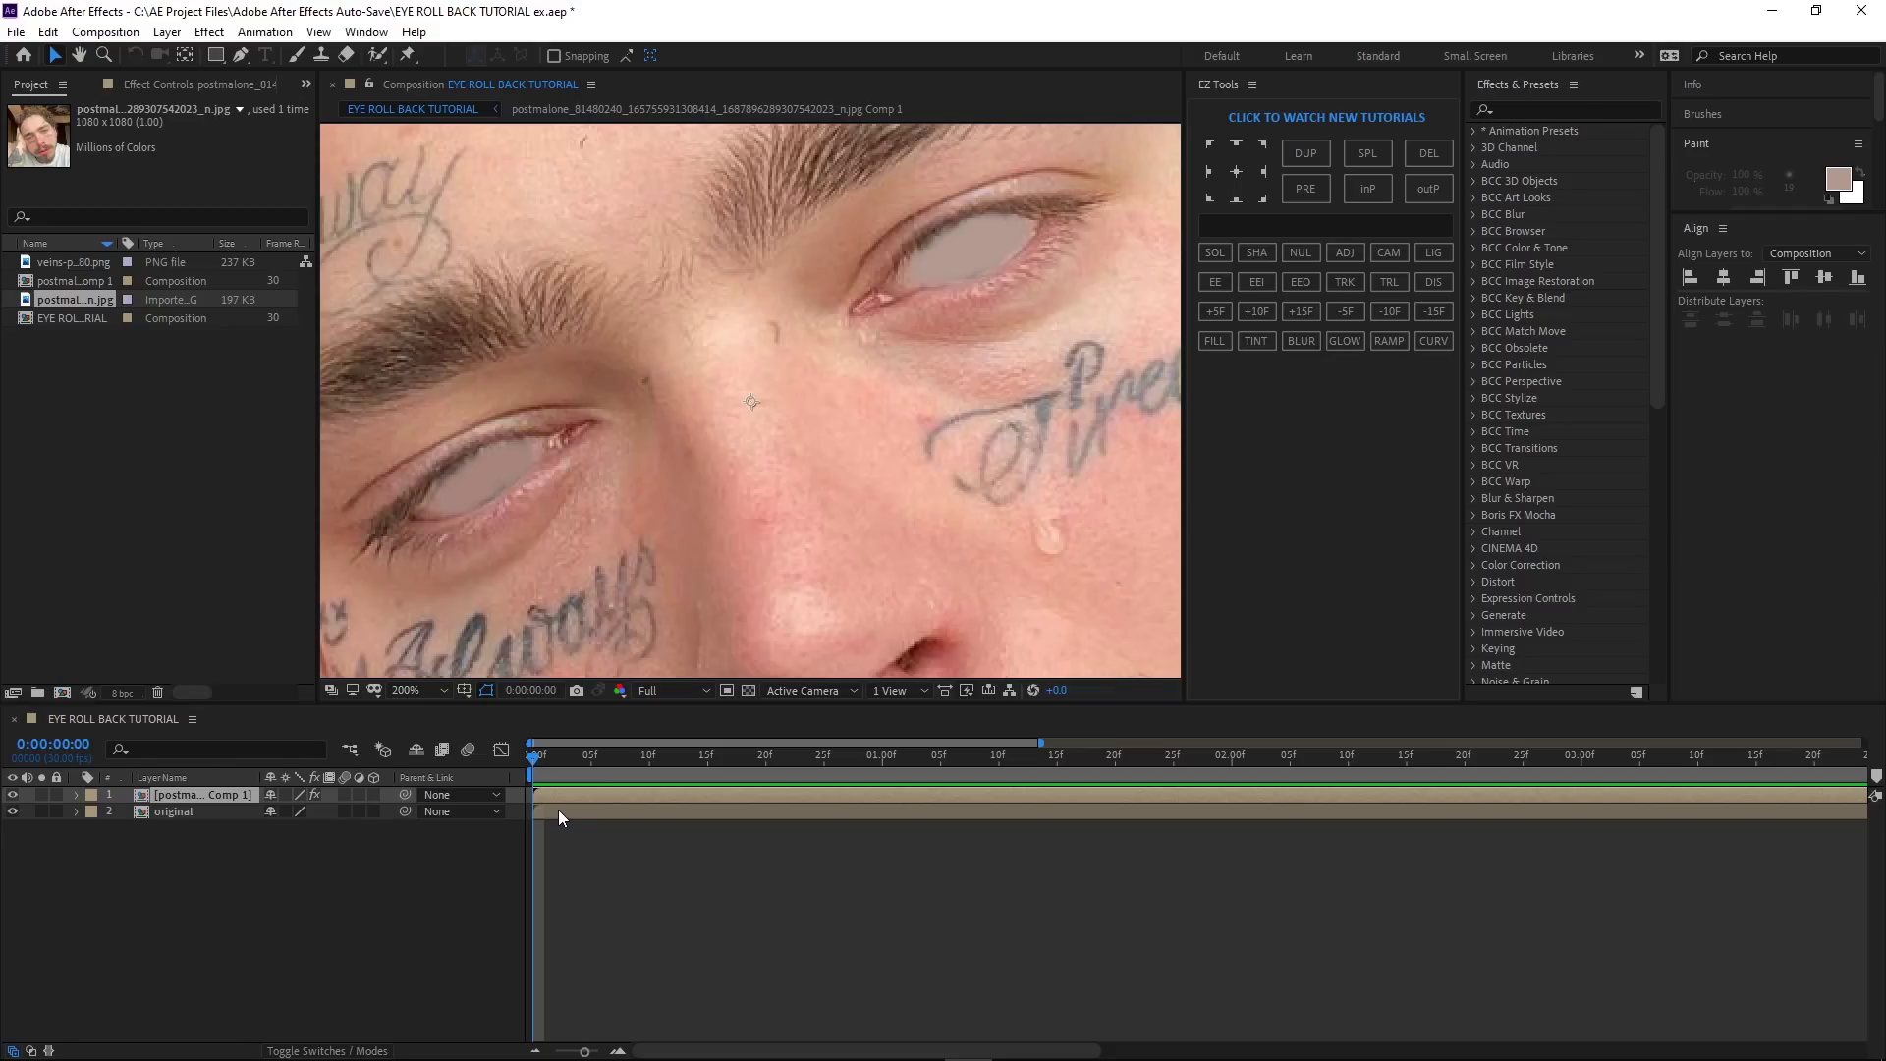
{"action": "key", "text": "t"}
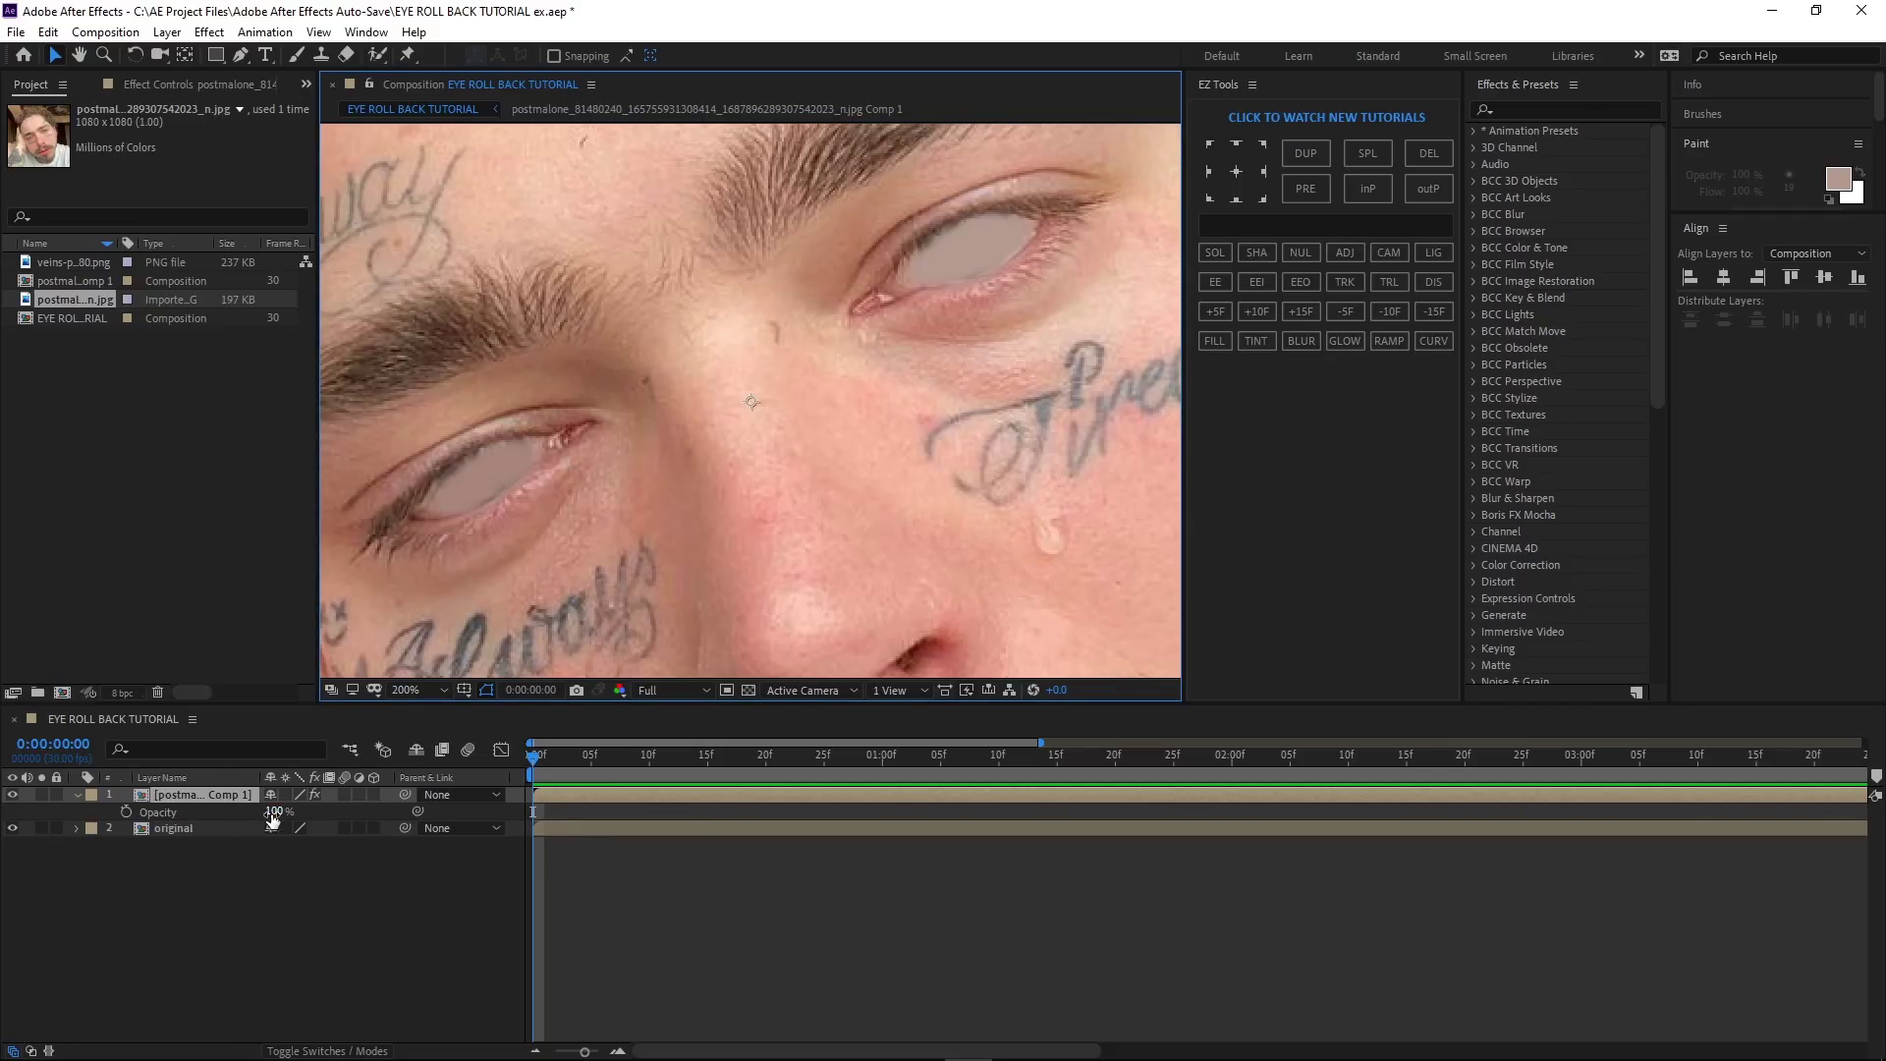
{"action": "mouse_move", "coordinate": [272, 819]}
{"action": "left_mouse_down"}
{"action": "mouse_move", "coordinate": [196, 828]}
{"action": "mouse_move", "coordinate": [338, 836]}
{"action": "mouse_move", "coordinate": [287, 835]}
{"action": "left_mouse_up"}
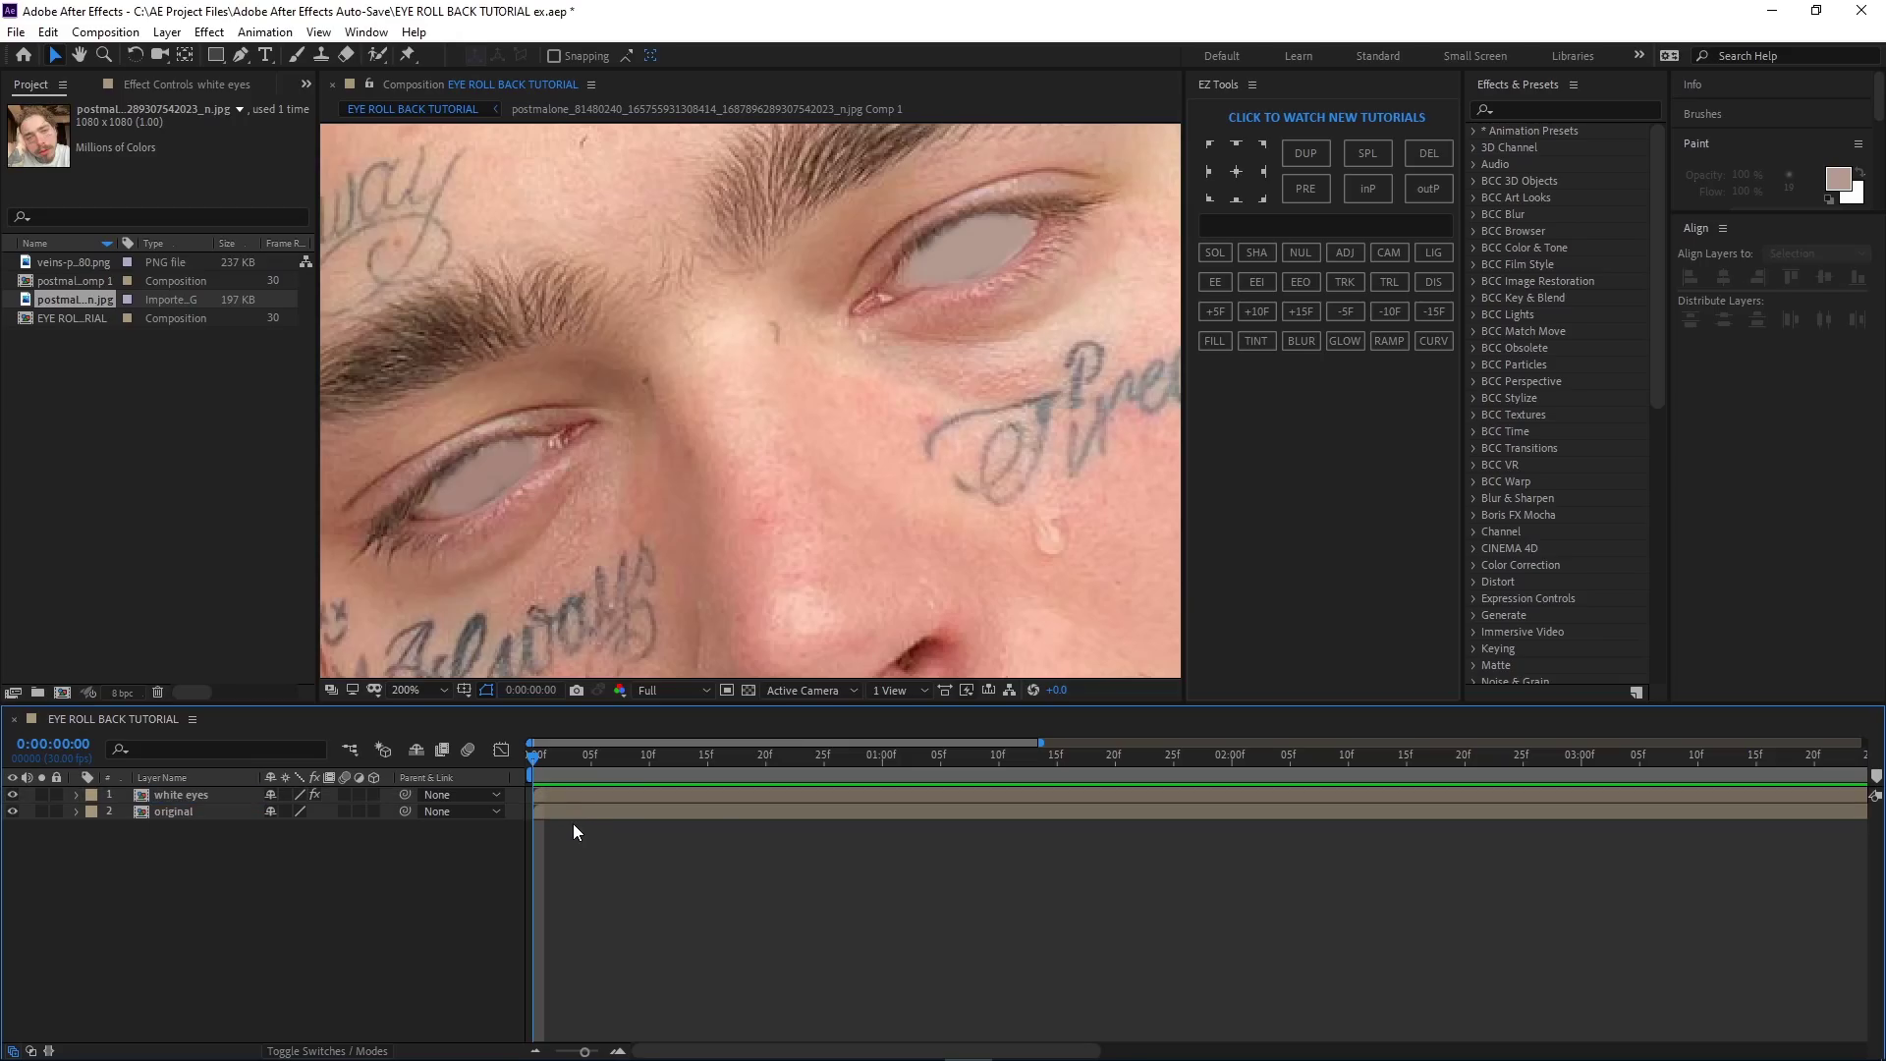
- Duplicate the original layer, place the copy above the white eyes layer and rename it "eyes"
{"action": "left_click", "coordinate": [580, 806]}
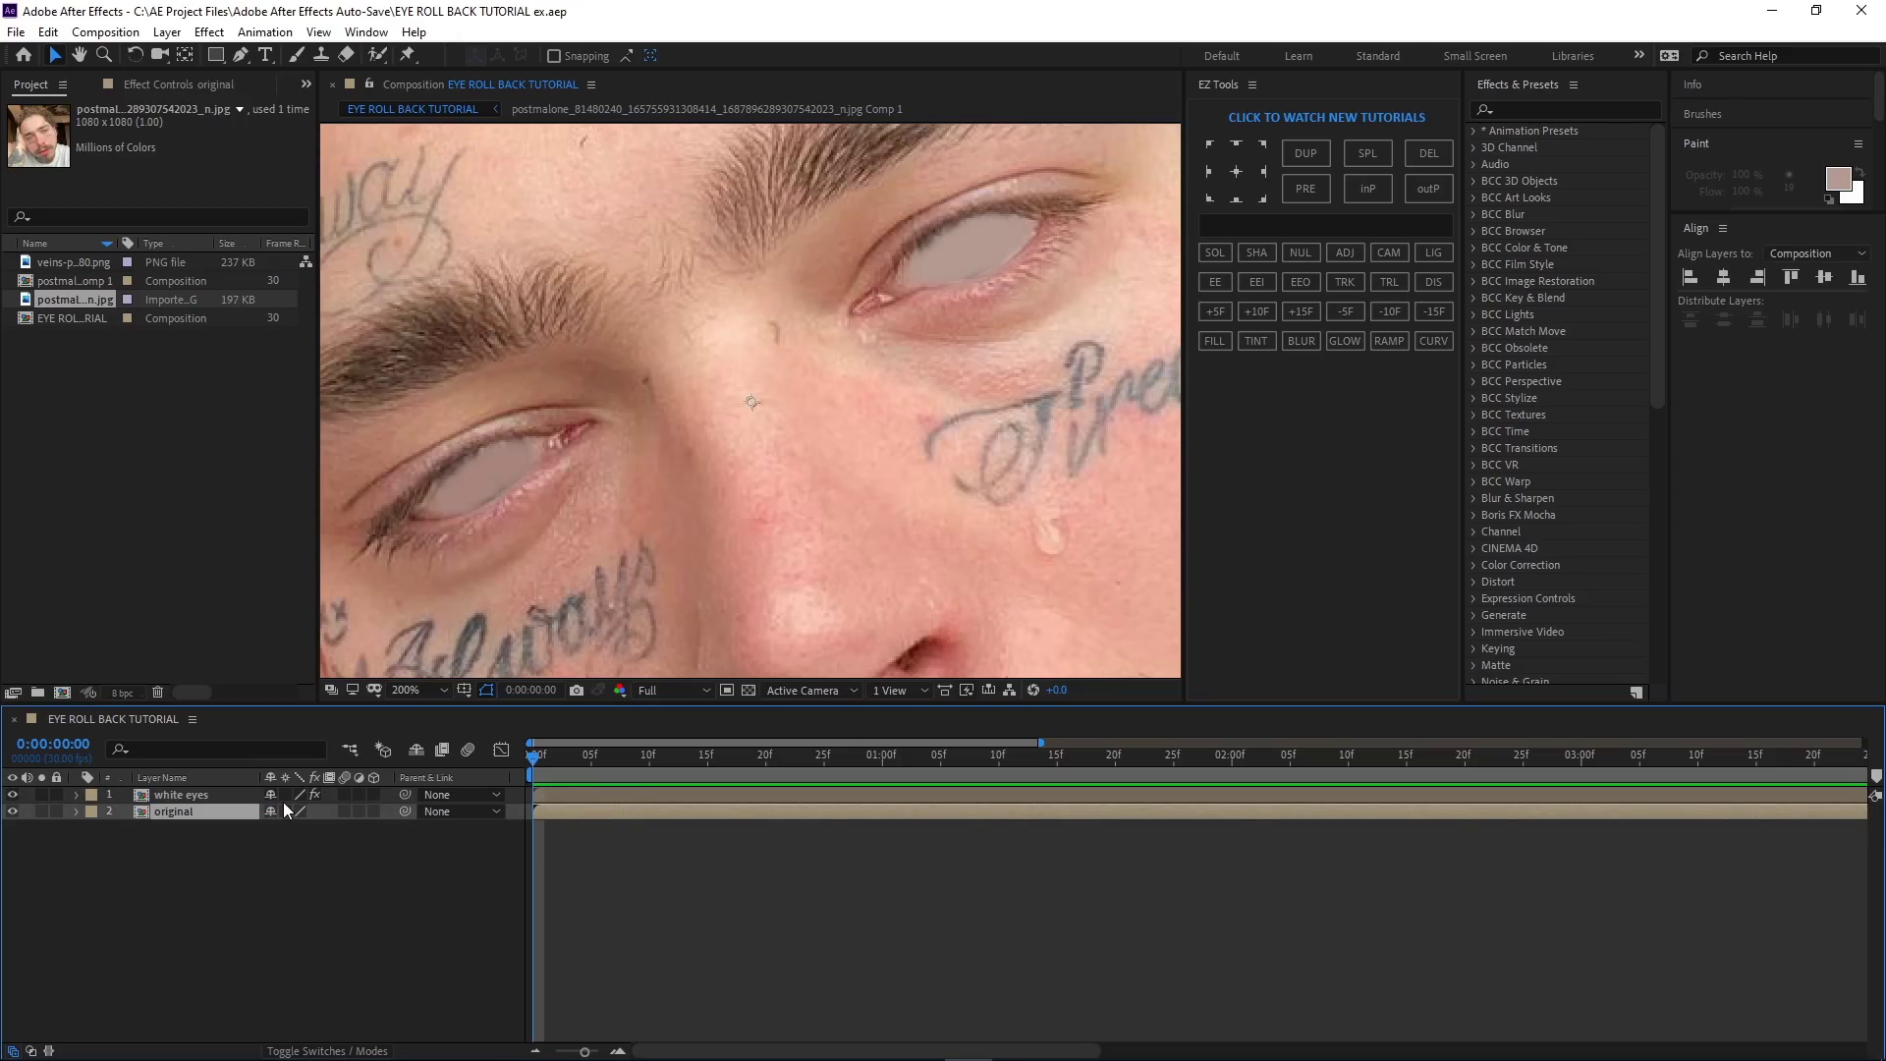
{"action": "key", "text": "ctrl+d"}
{"action": "left_click_drag", "start_coordinate": [216, 812], "coordinate": [214, 792]}
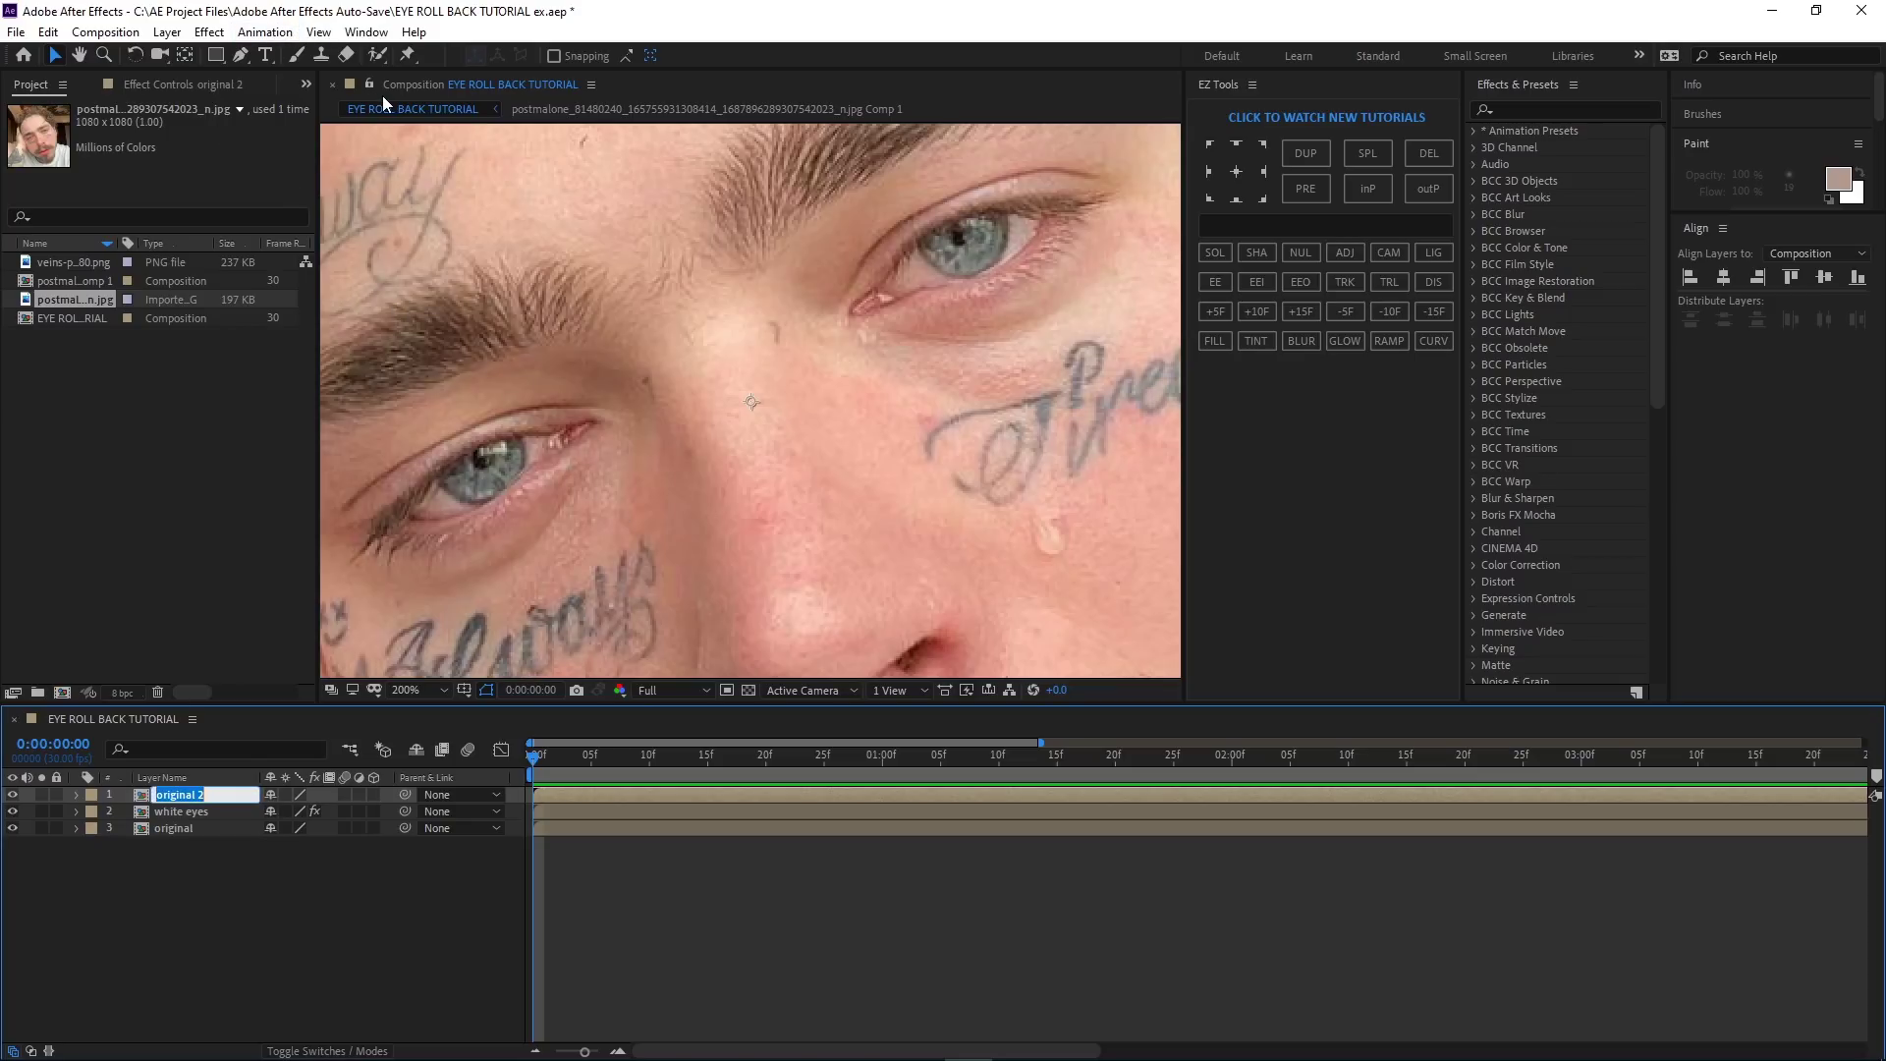
{"action": "key", "text": "Return"}
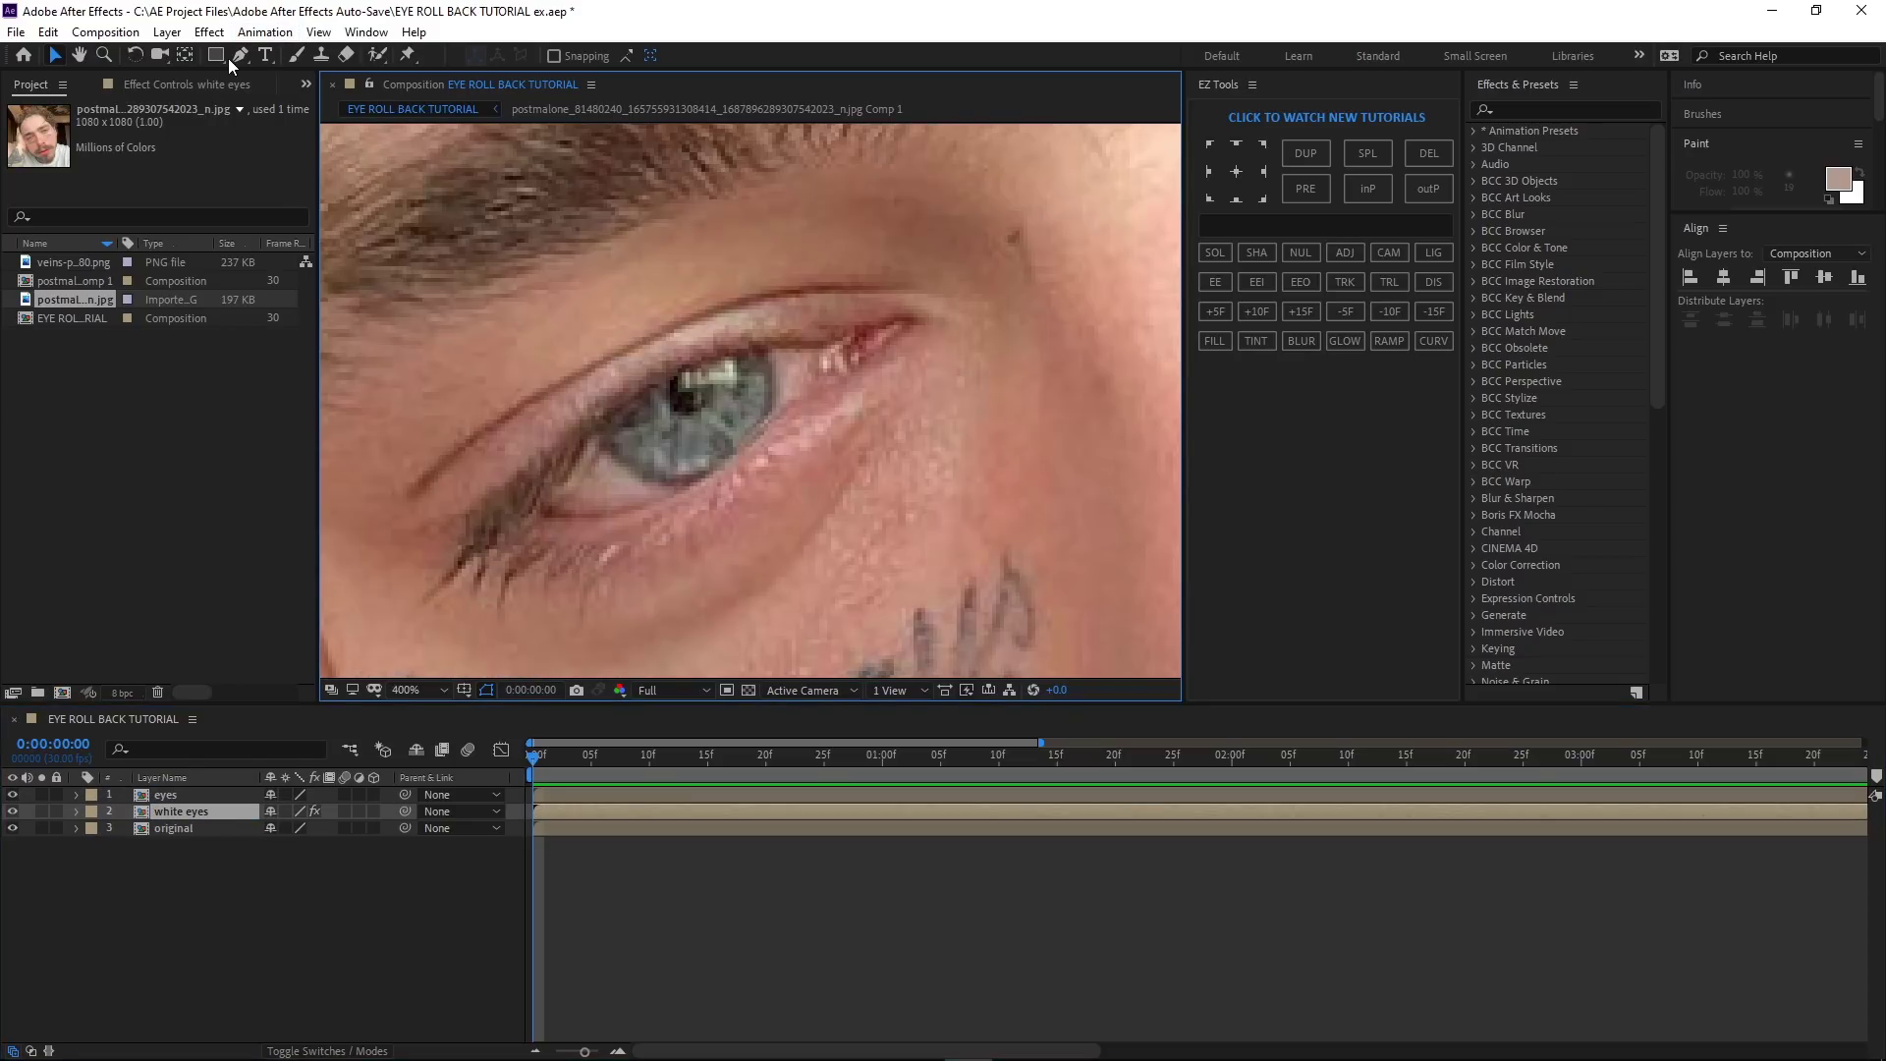
- Draw an elliptical mask on the eyes layer around the iris nearest the hand and adjust its shape to fit
{"action": "left_click", "coordinate": [216, 57]}
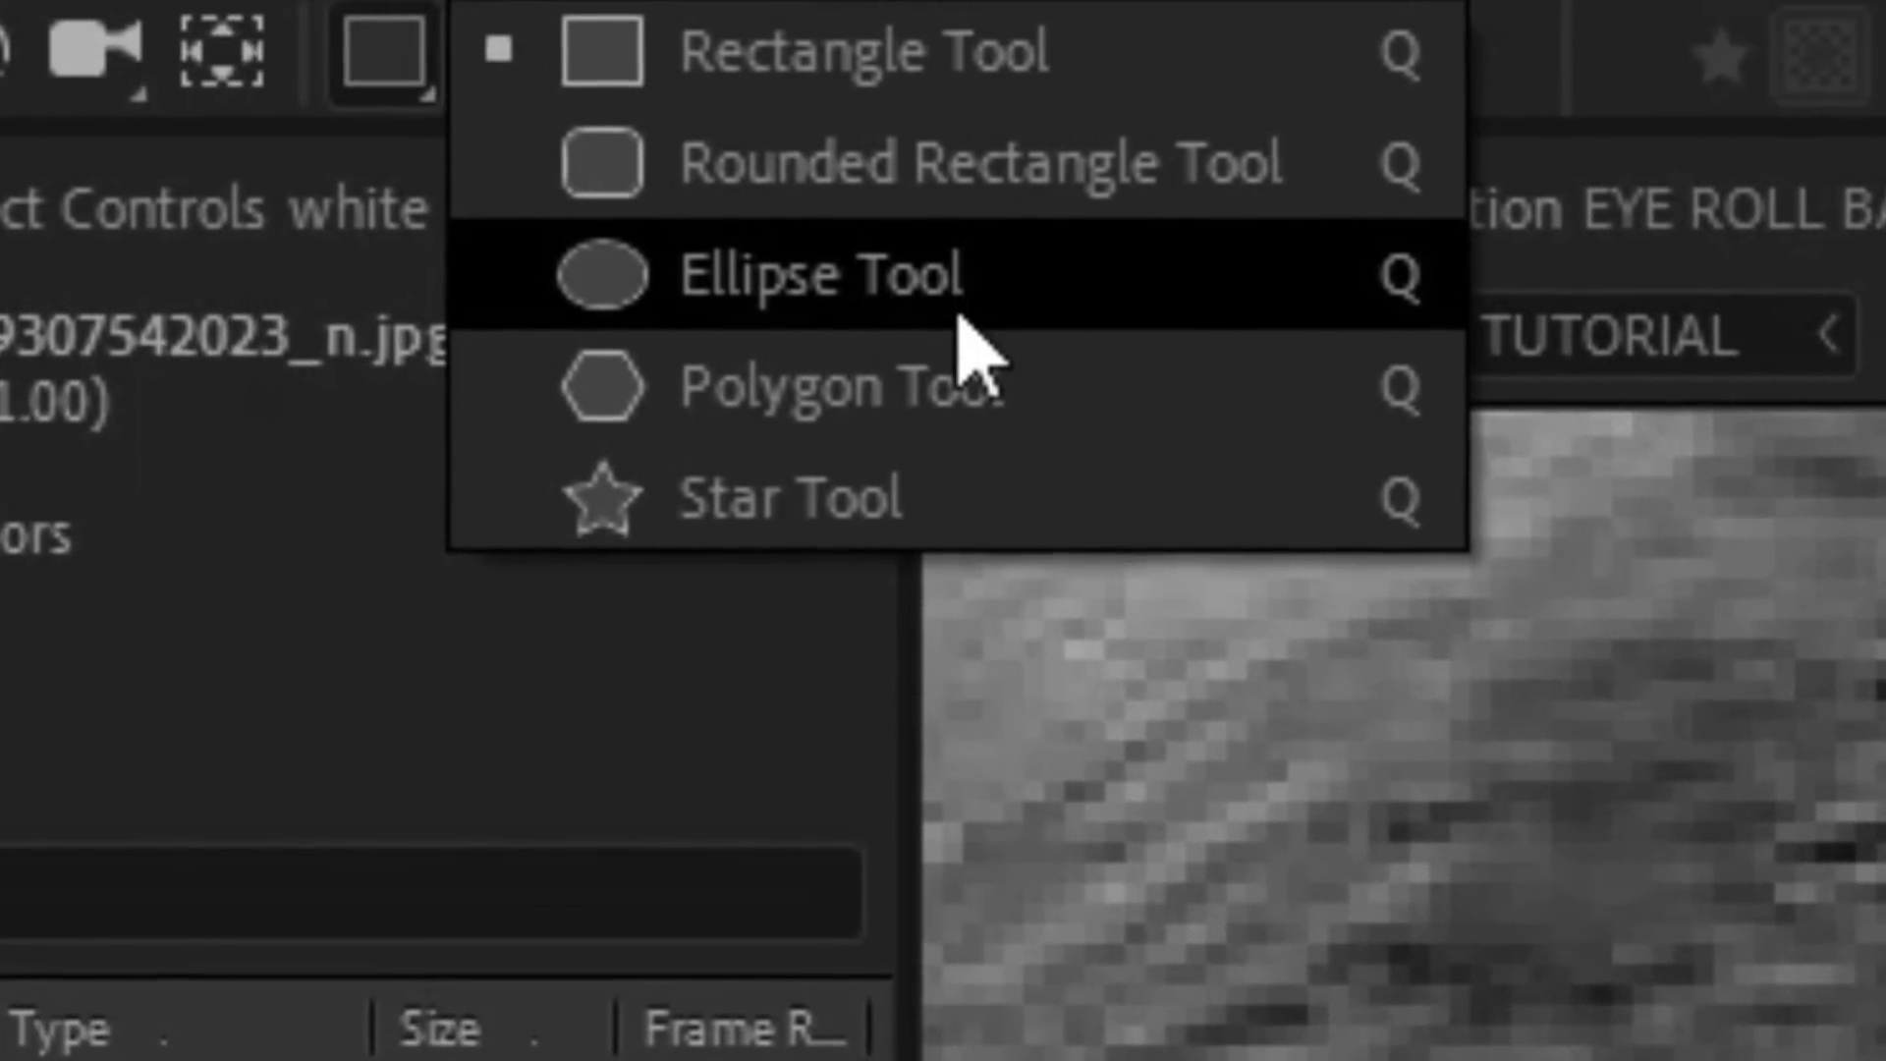
{"action": "left_click", "coordinate": [958, 324]}
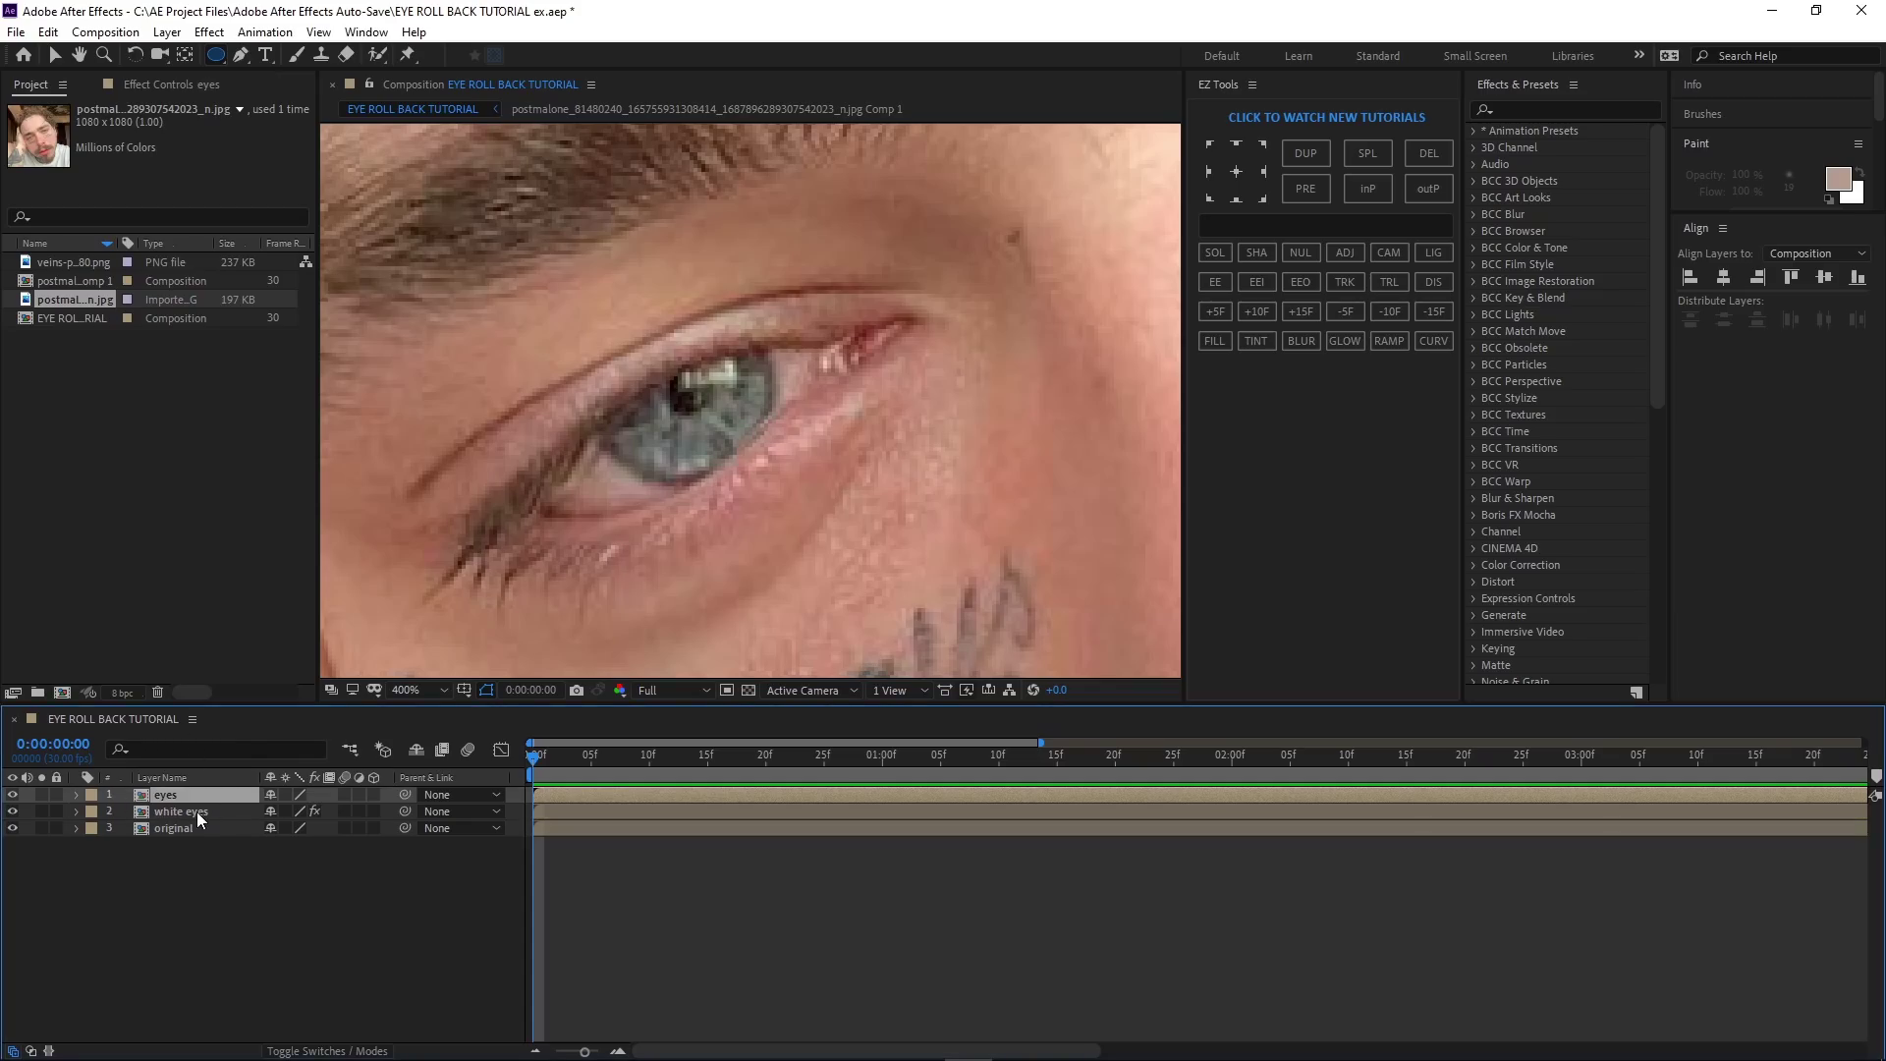
{"action": "left_click_drag", "start_coordinate": [761, 300], "coordinate": [725, 370]}
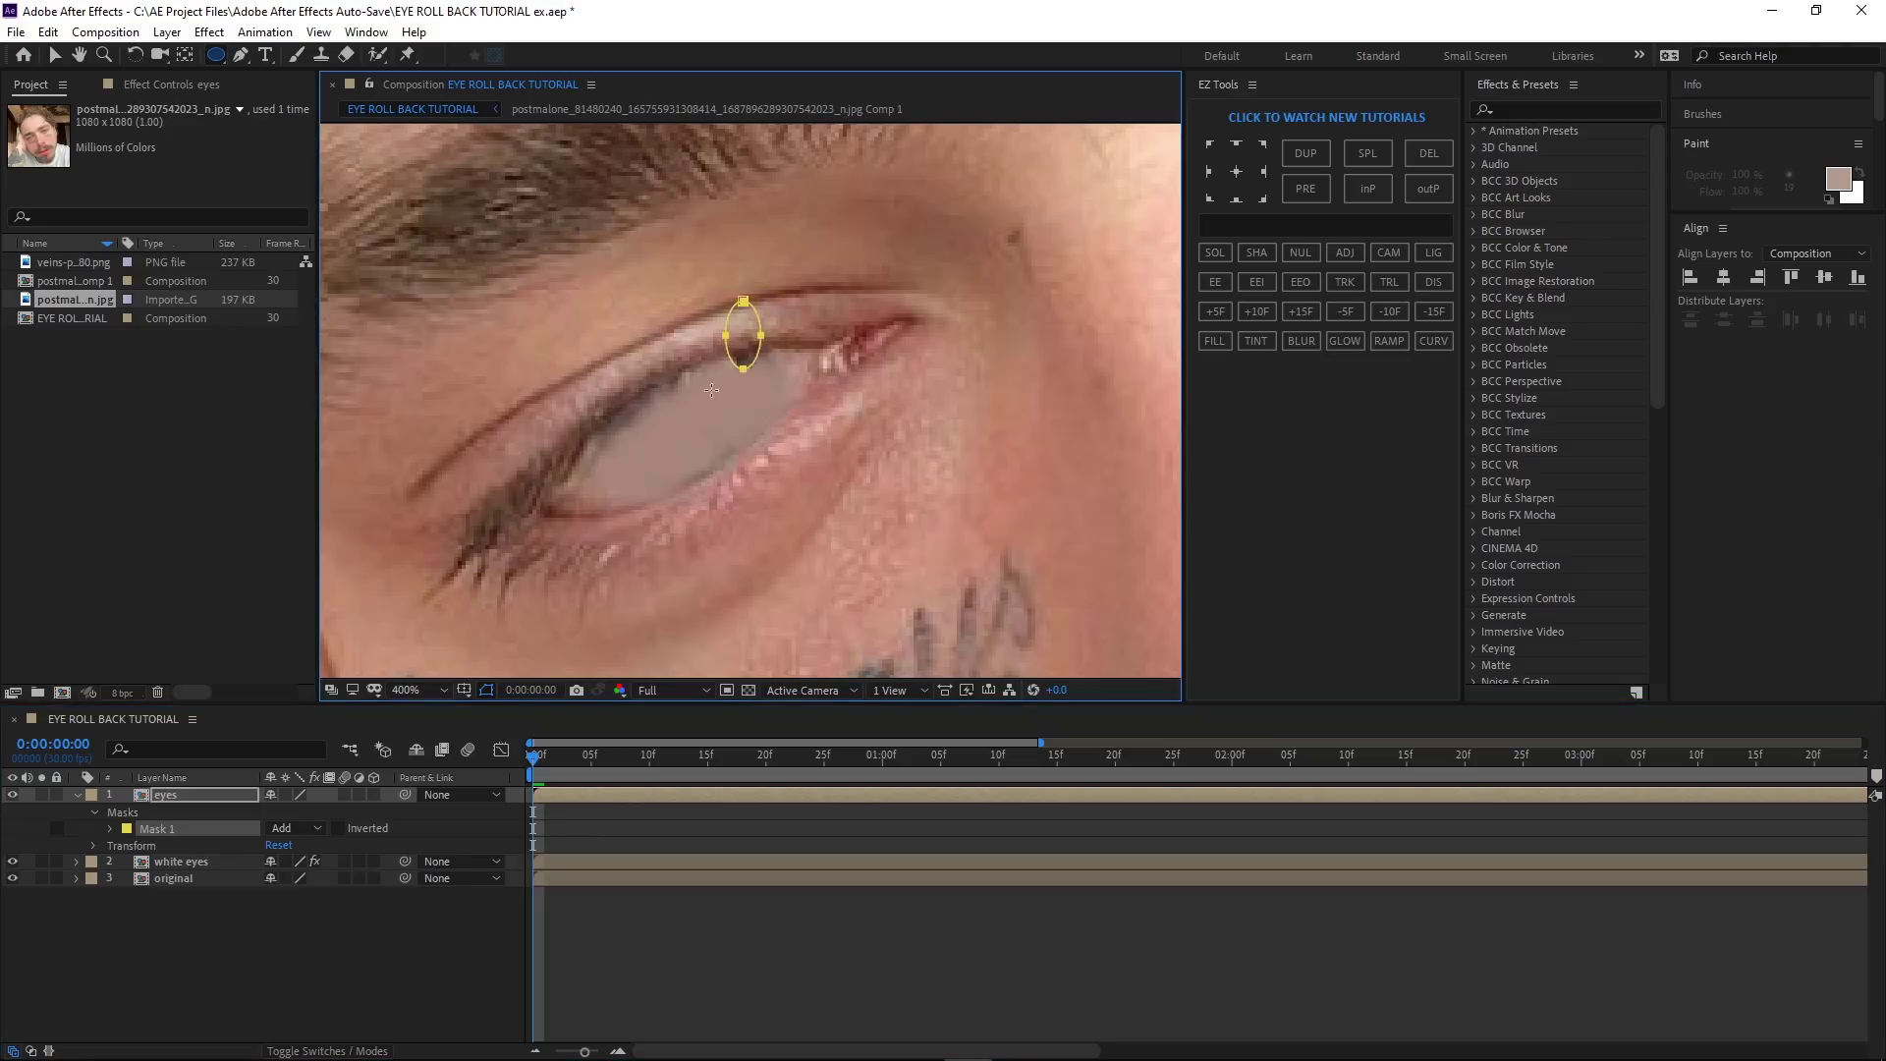
{"action": "left_click_drag", "start_coordinate": [621, 487], "coordinate": [583, 483]}
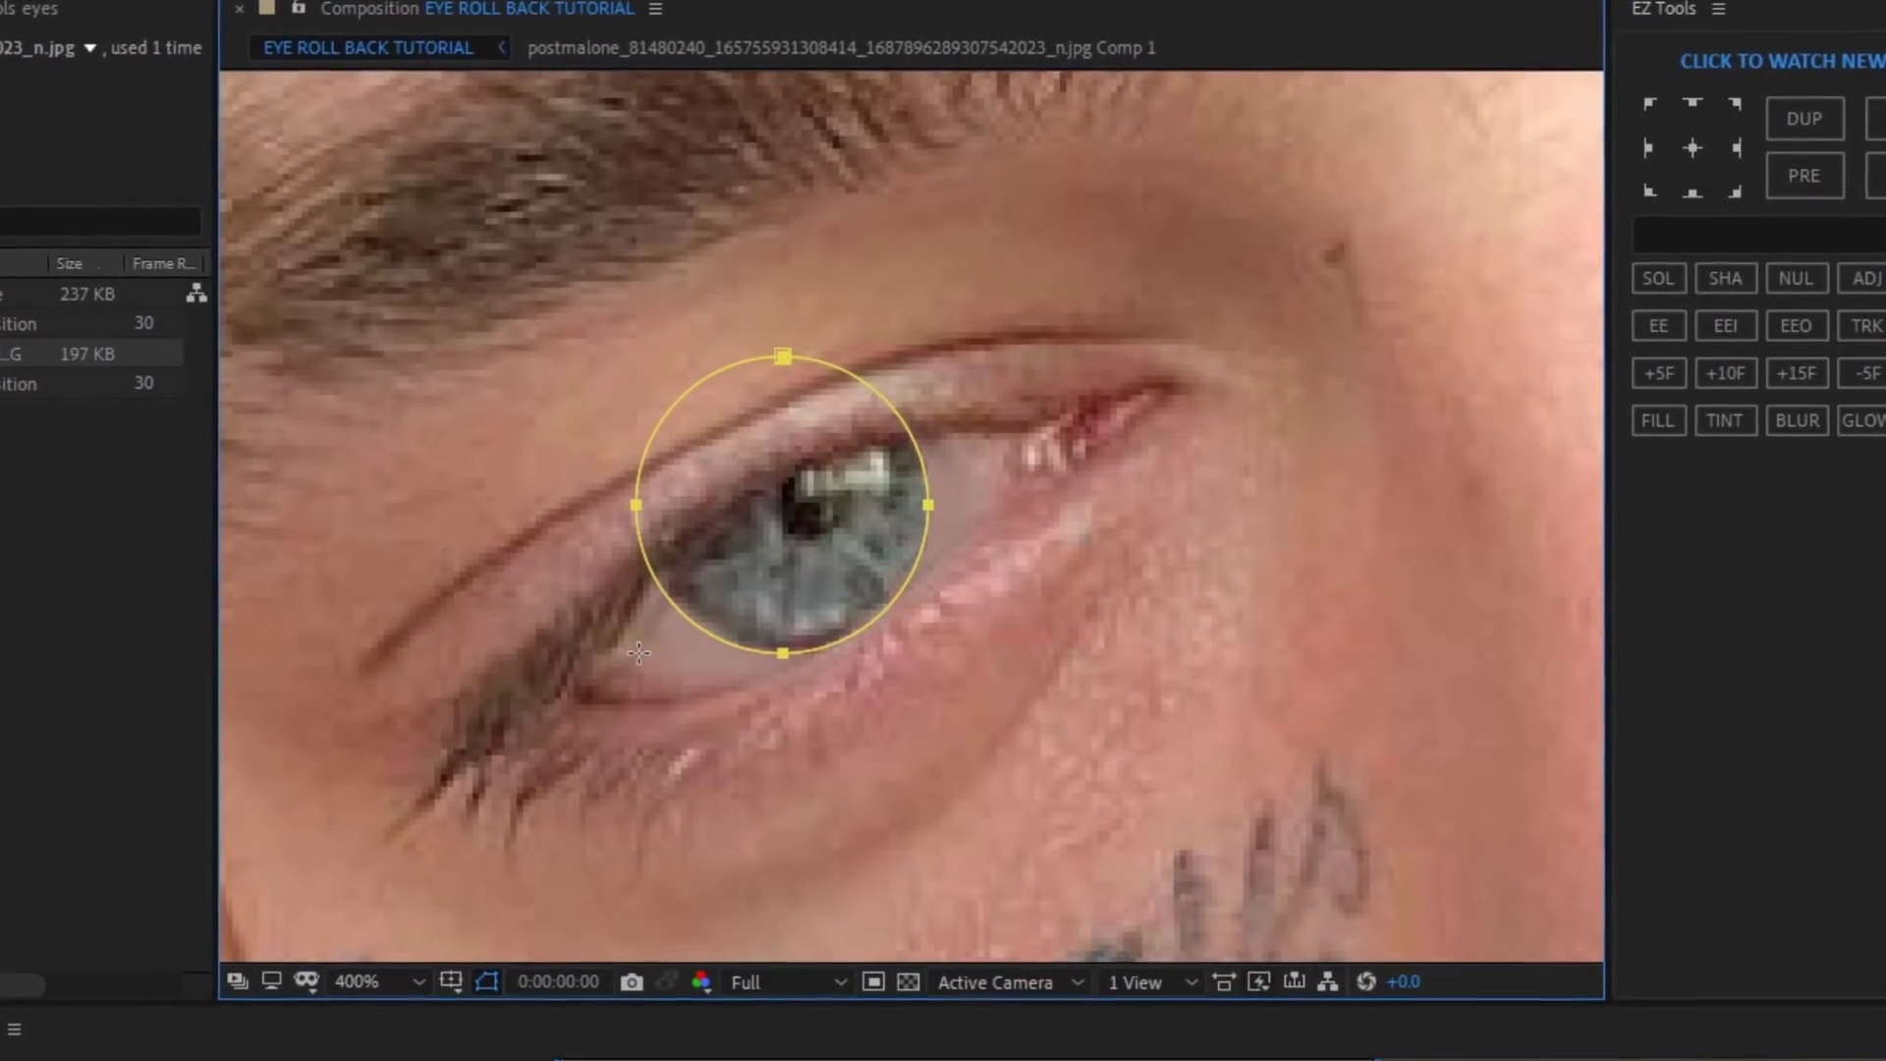
{"action": "left_click_drag", "start_coordinate": [924, 503], "coordinate": [887, 509]}
{"action": "double_click", "coordinate": [928, 501]}
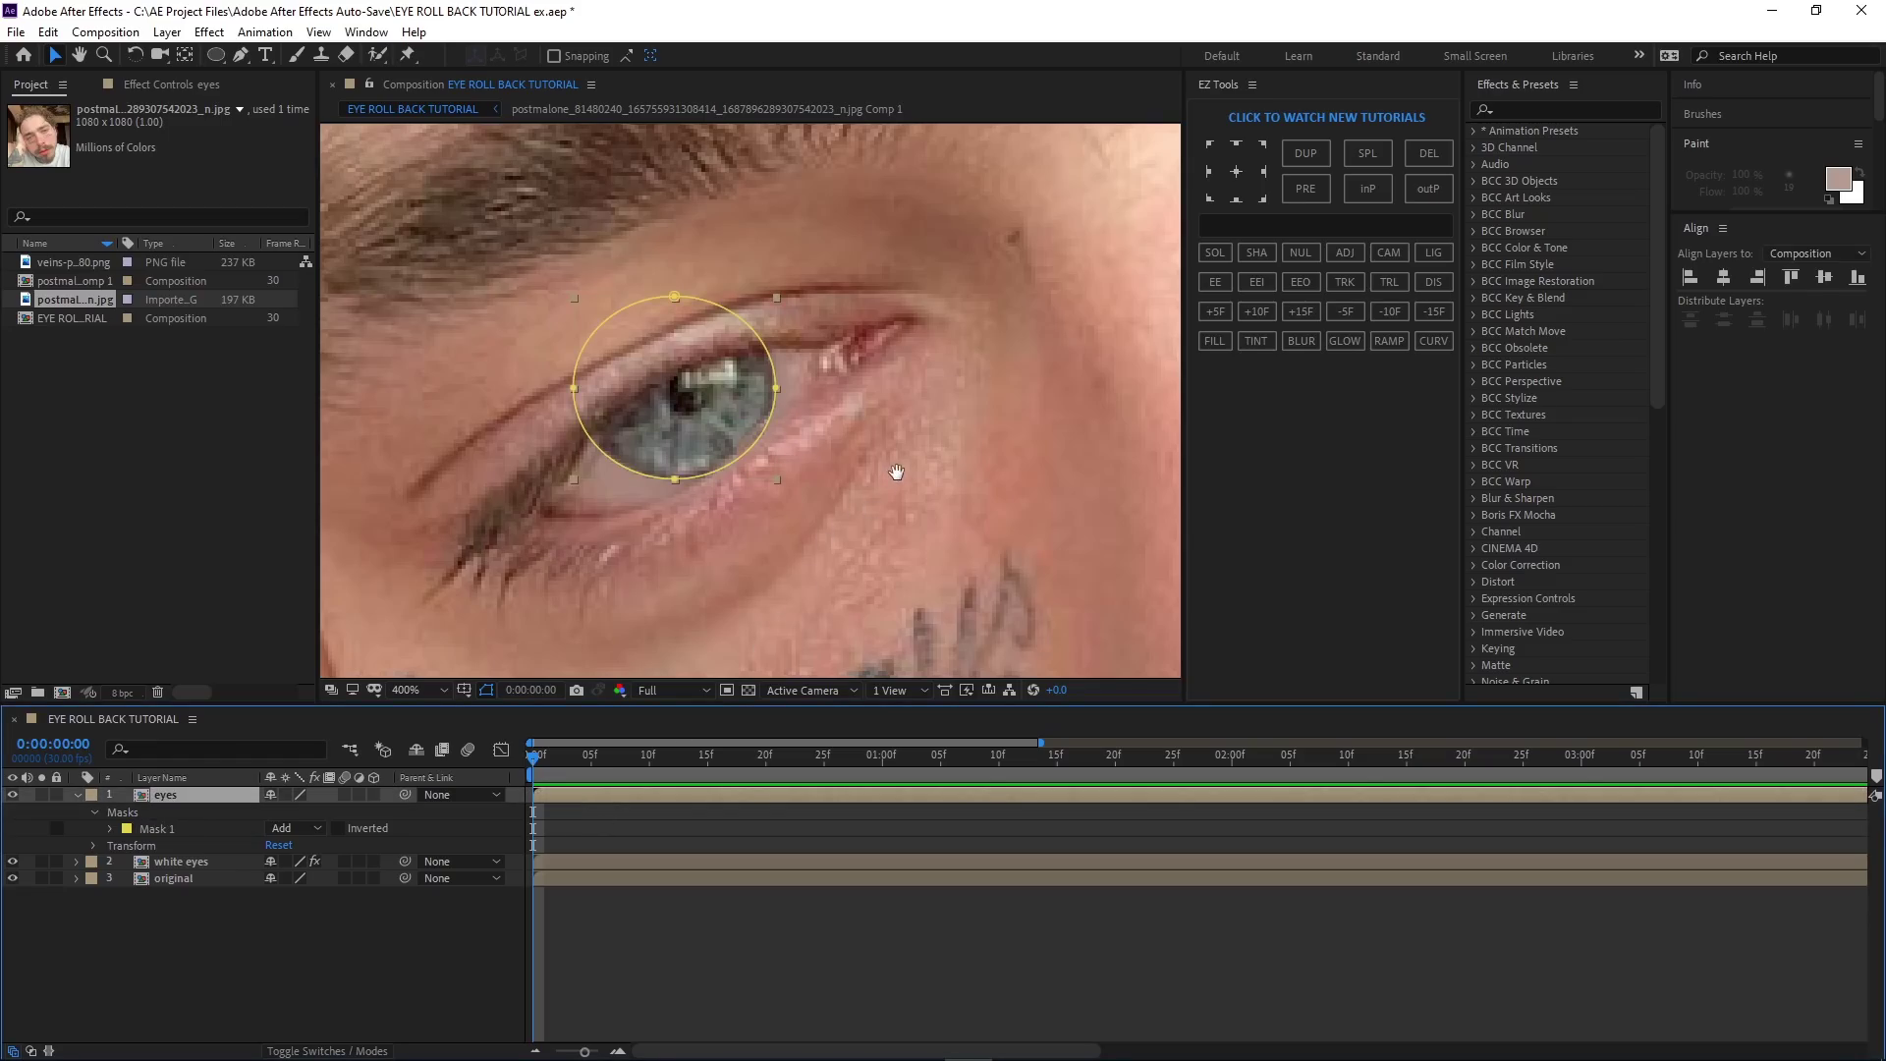
- Hide the white eyes layer so that the unmasked second eye can be seen
{"action": "left_click_drag", "start_coordinate": [1172, 642], "coordinate": [603, 727]}
{"action": "left_click_drag", "start_coordinate": [588, 516], "coordinate": [814, 461]}
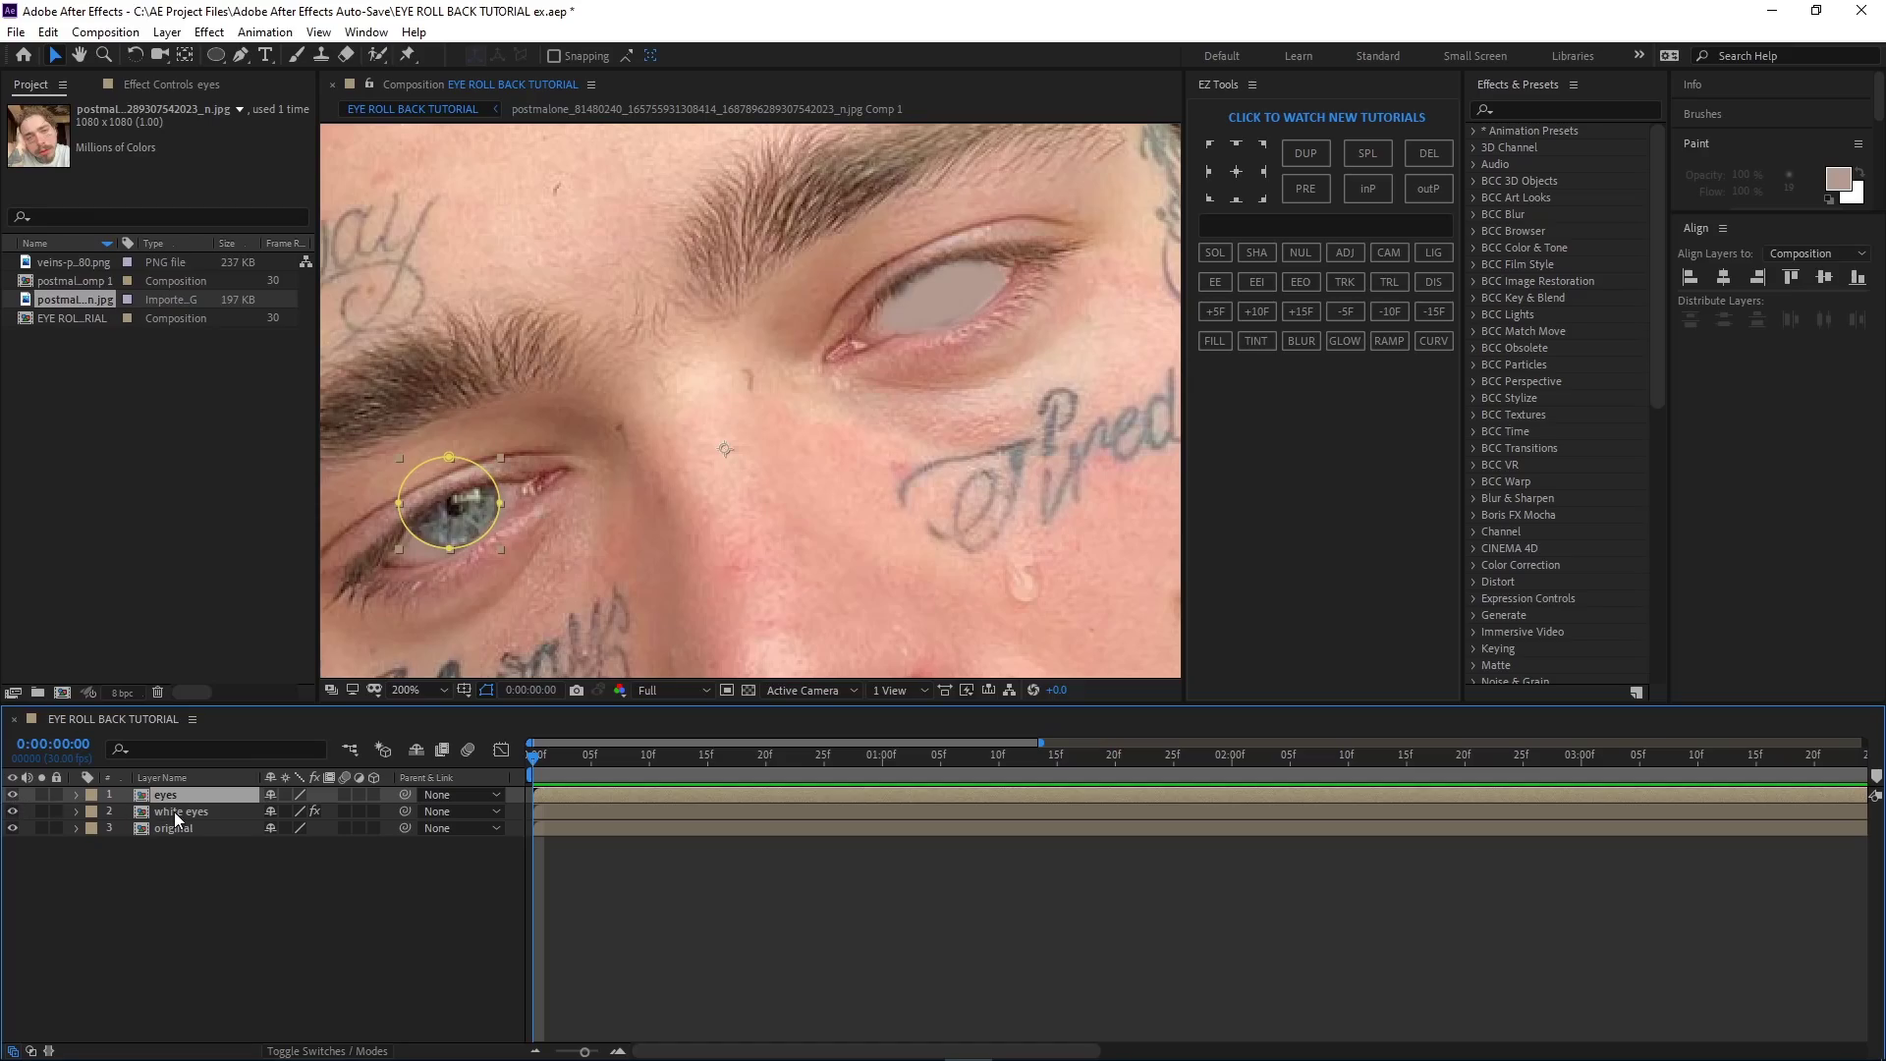
{"action": "left_click", "coordinate": [174, 812]}
{"action": "left_click", "coordinate": [12, 814]}
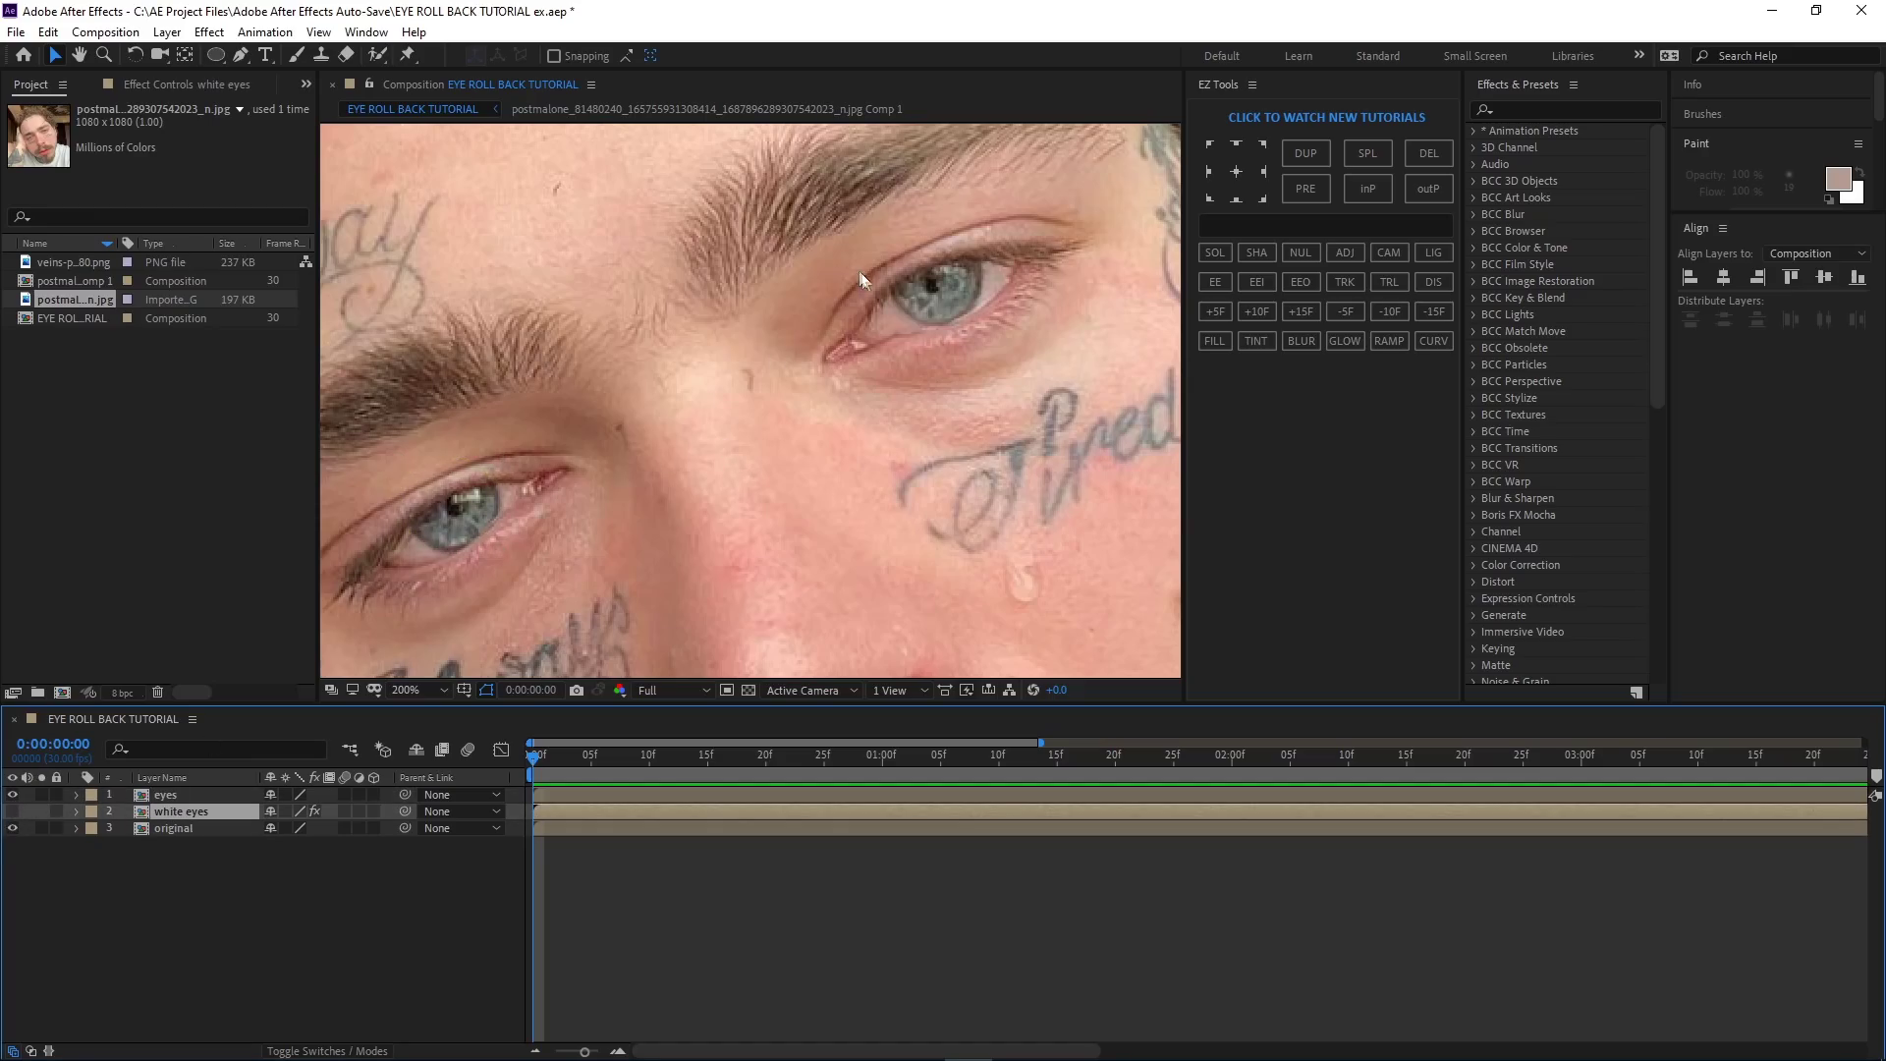
- Draw a second elliptical mask on the eyes layer around the other iris and fit it to the eye
{"action": "scroll", "coordinate": [861, 280], "scroll_direction": "up", "scroll_amount": 2}
{"action": "left_click_drag", "start_coordinate": [736, 357], "coordinate": [548, 699]}
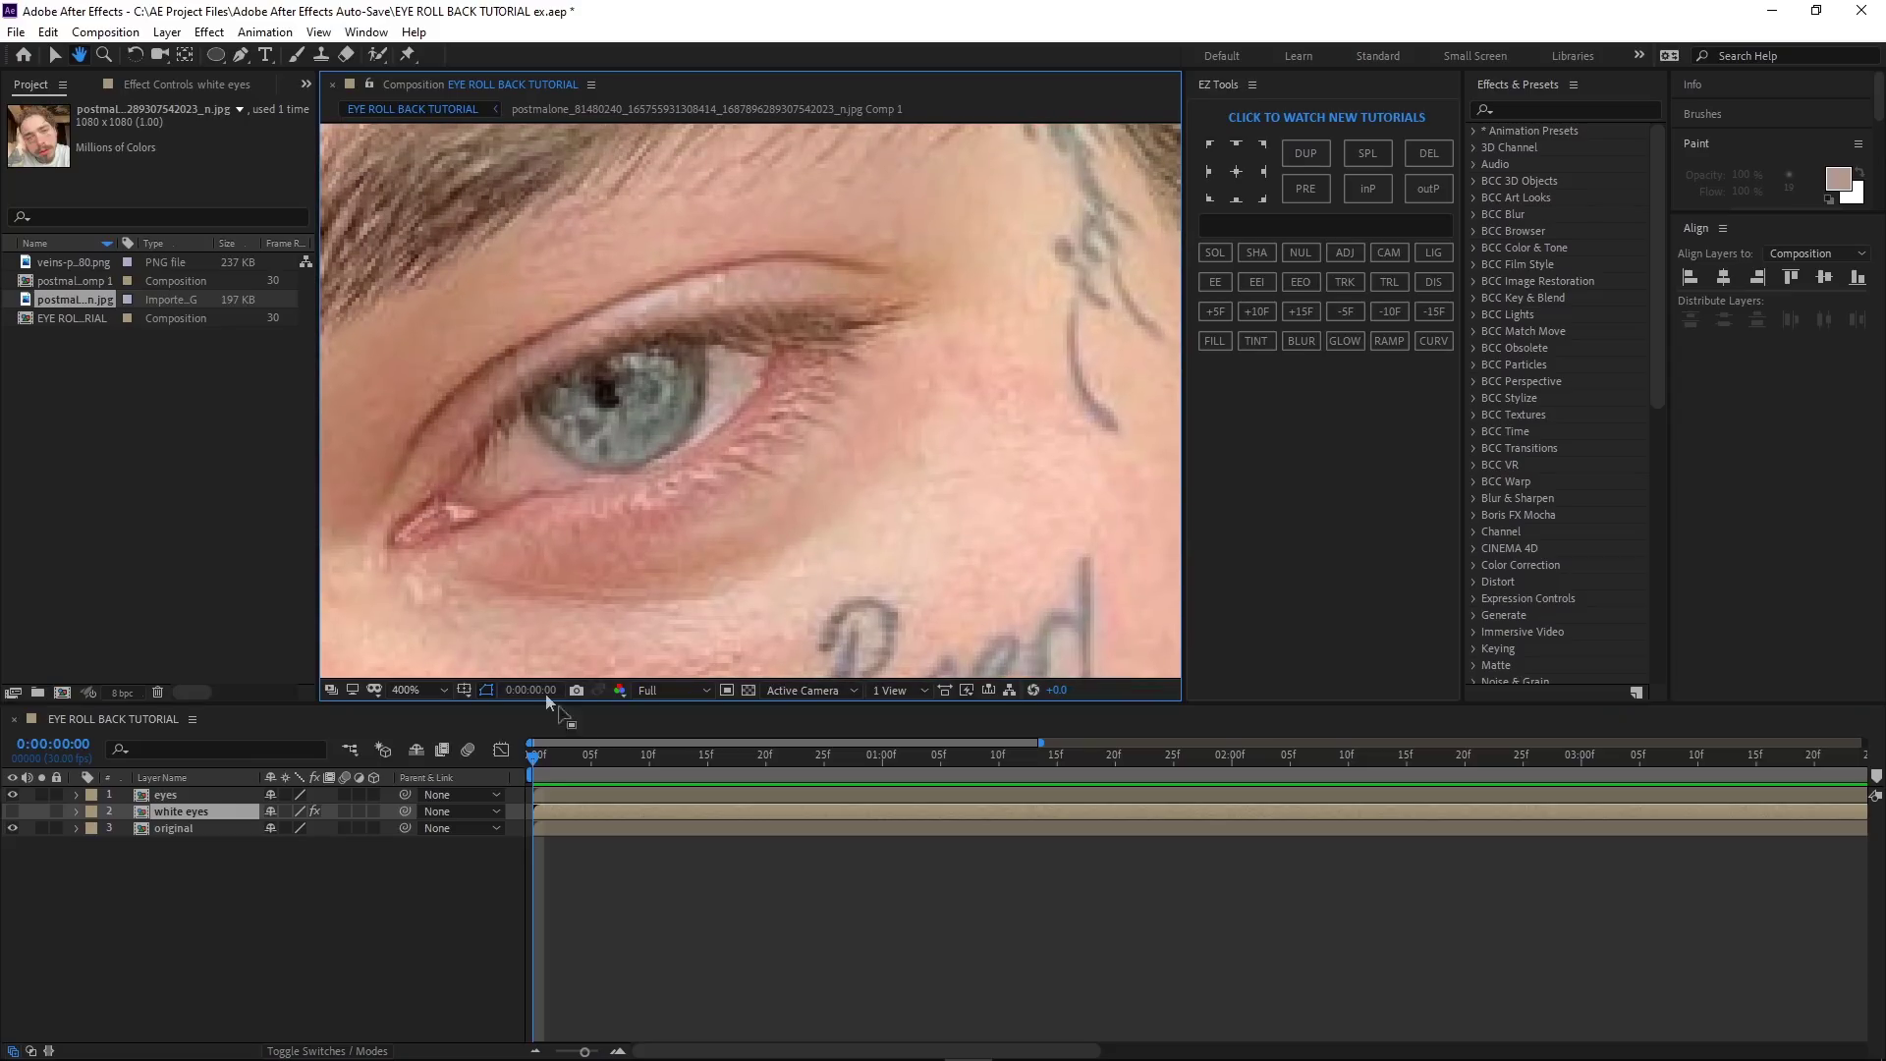
{"action": "left_click", "coordinate": [582, 793]}
{"action": "left_click", "coordinate": [216, 55]}
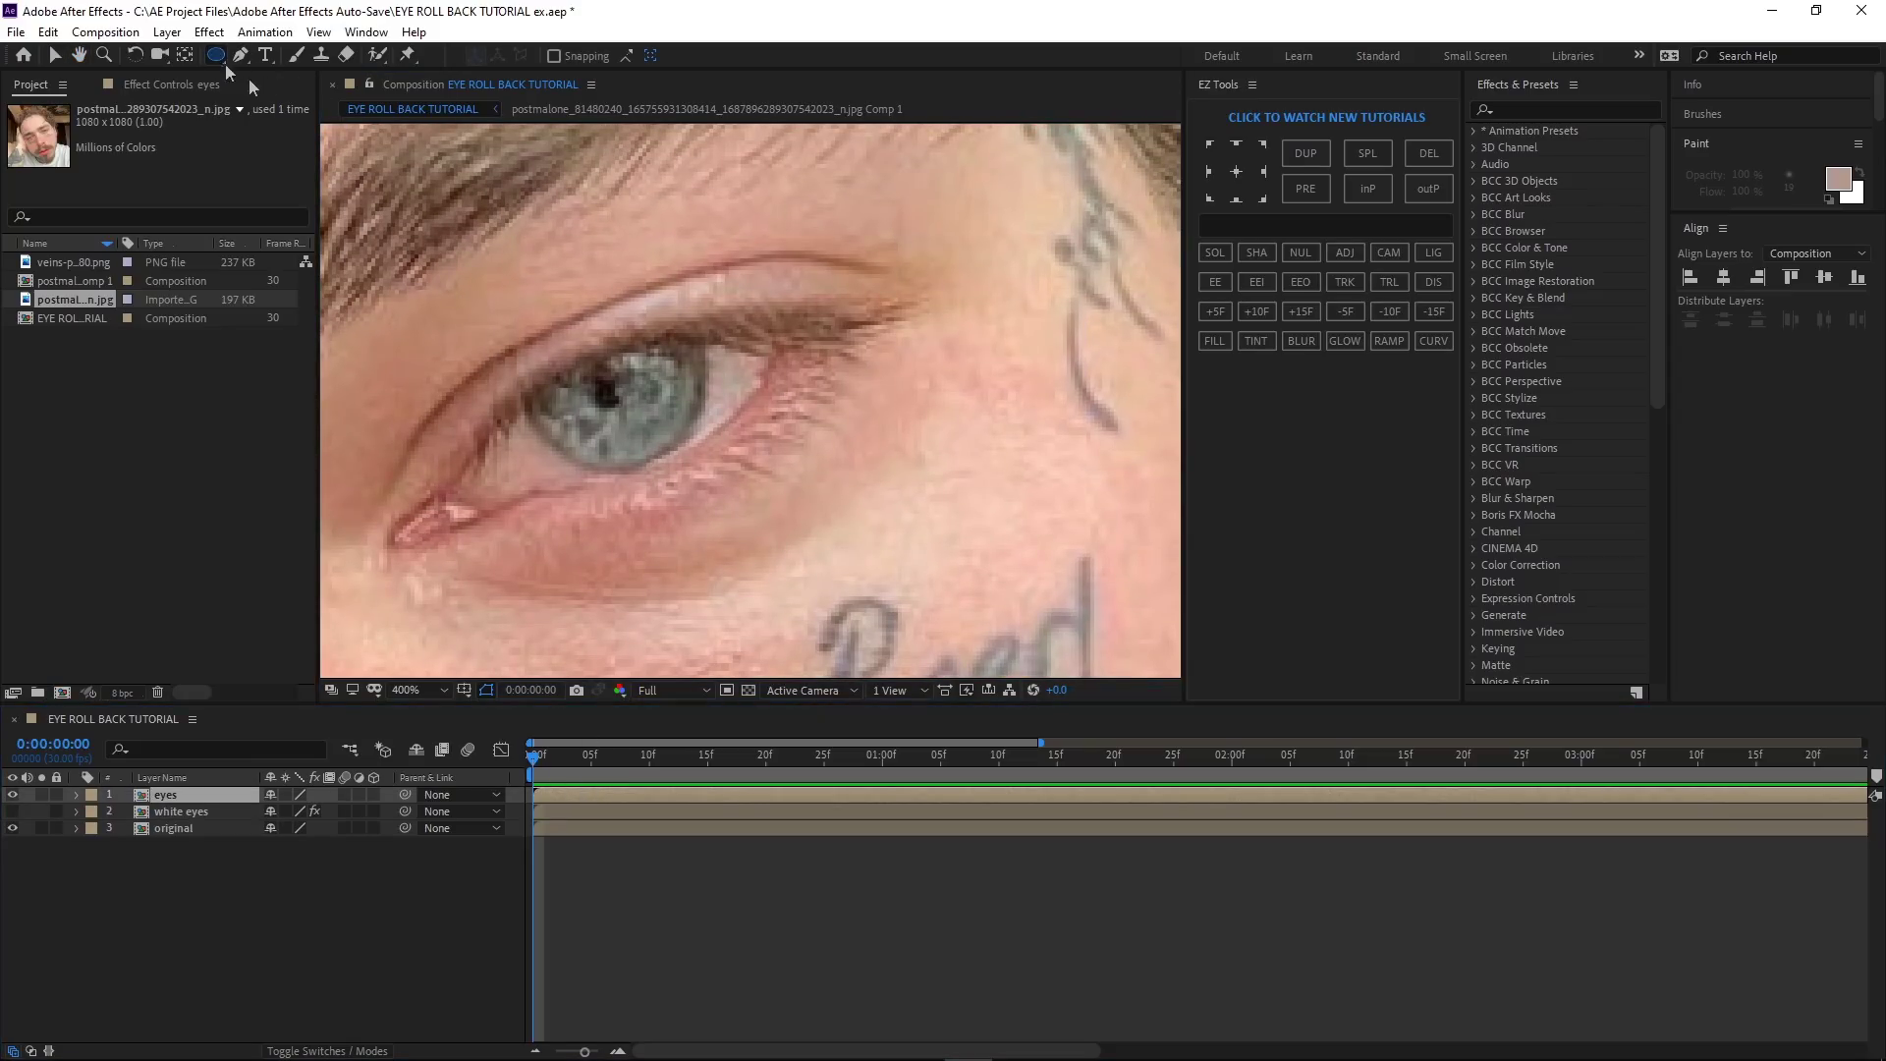
{"action": "left_click_drag", "start_coordinate": [654, 386], "coordinate": [522, 460]}
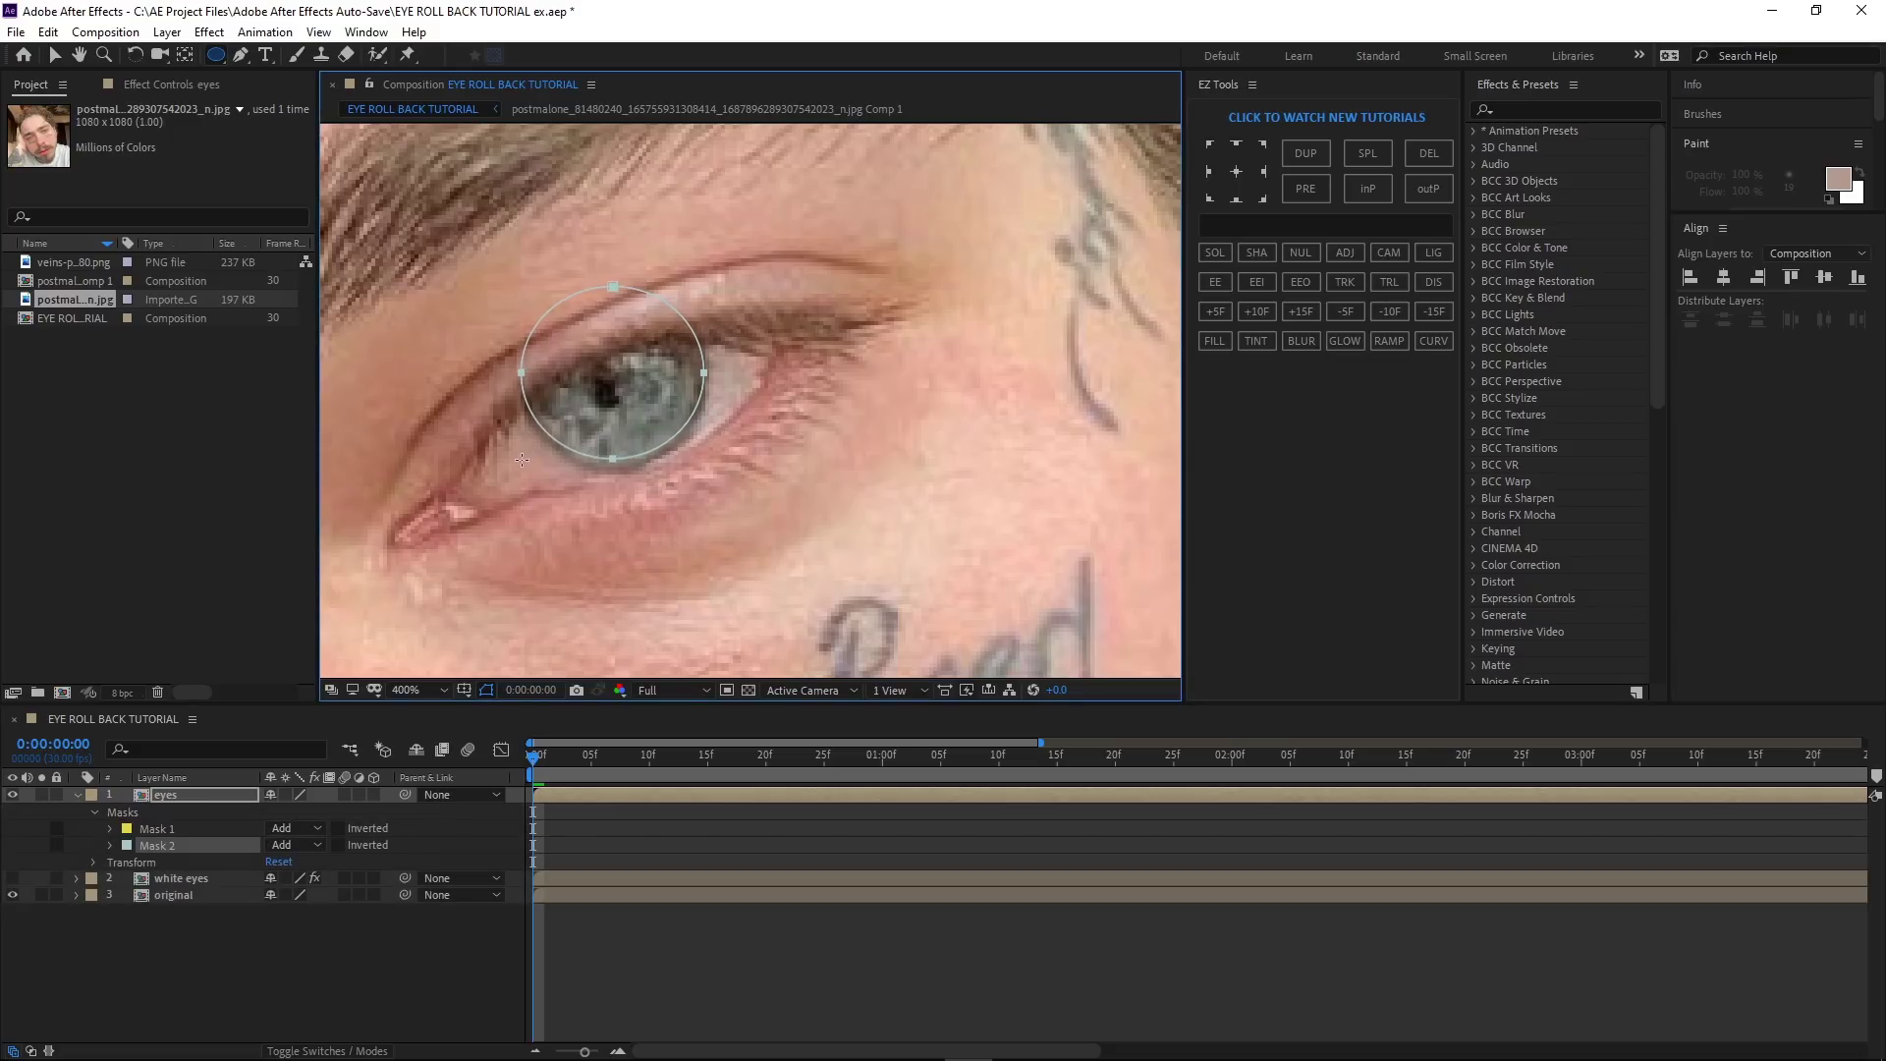
{"action": "left_click", "coordinate": [55, 56]}
{"action": "key", "text": "ctrl+t"}
{"action": "left_click", "coordinate": [77, 795]}
- Make the white eyes layer visible again and check both masked irises over it
{"action": "key", "text": "comma"}
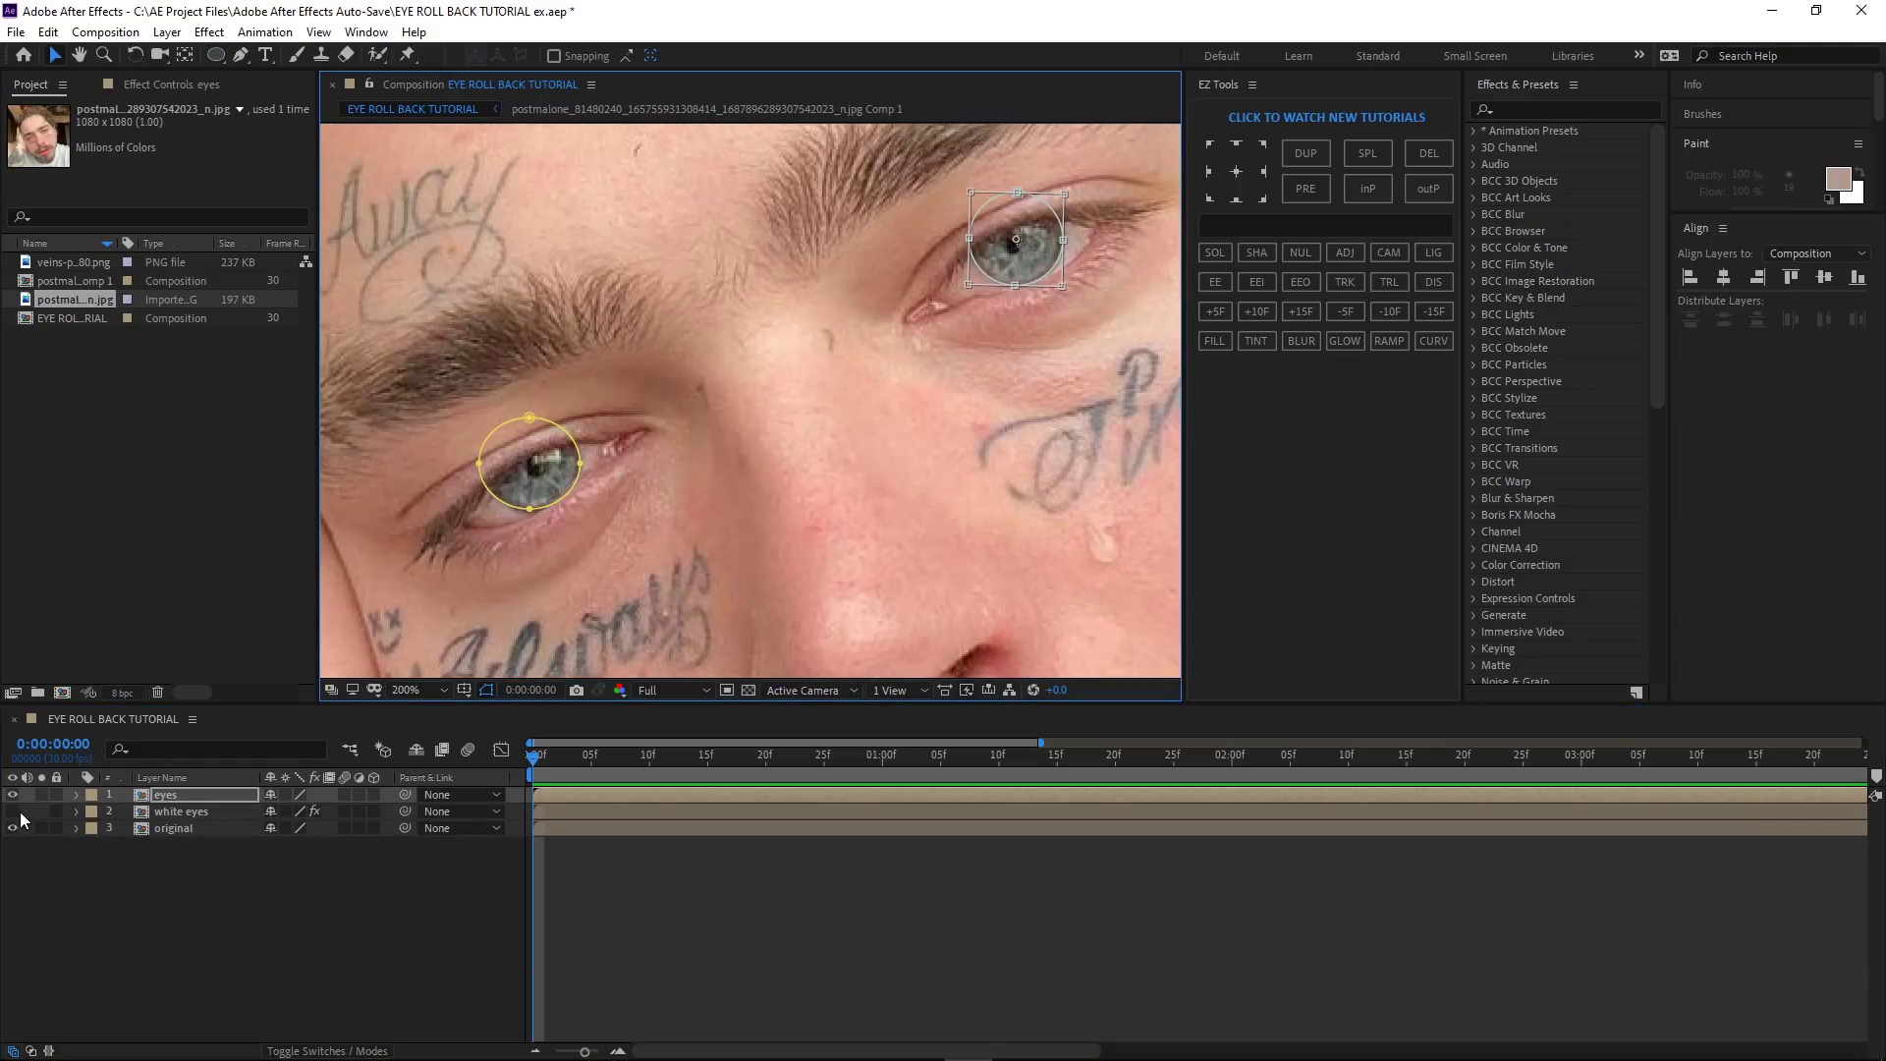
{"action": "key", "text": "comma"}
{"action": "left_click", "coordinate": [782, 863]}
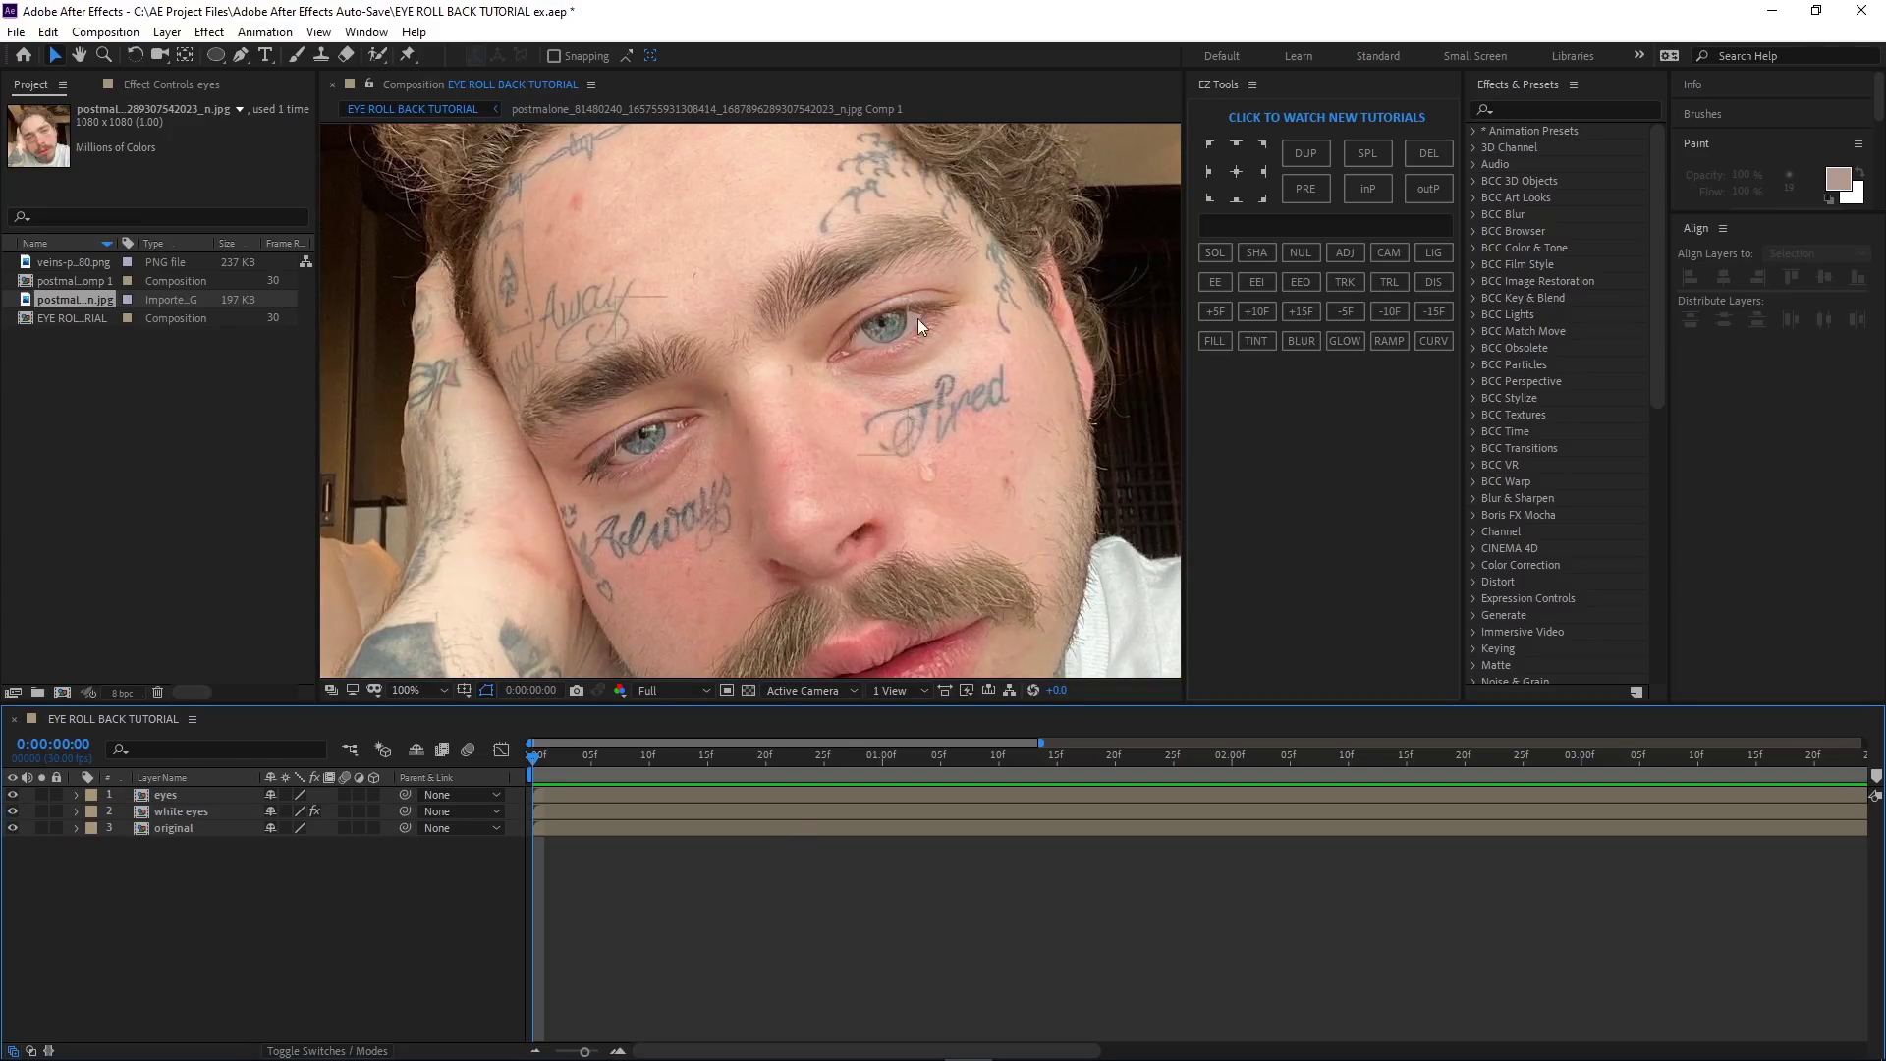
{"action": "scroll", "coordinate": [837, 389], "scroll_direction": "up", "scroll_amount": 2}
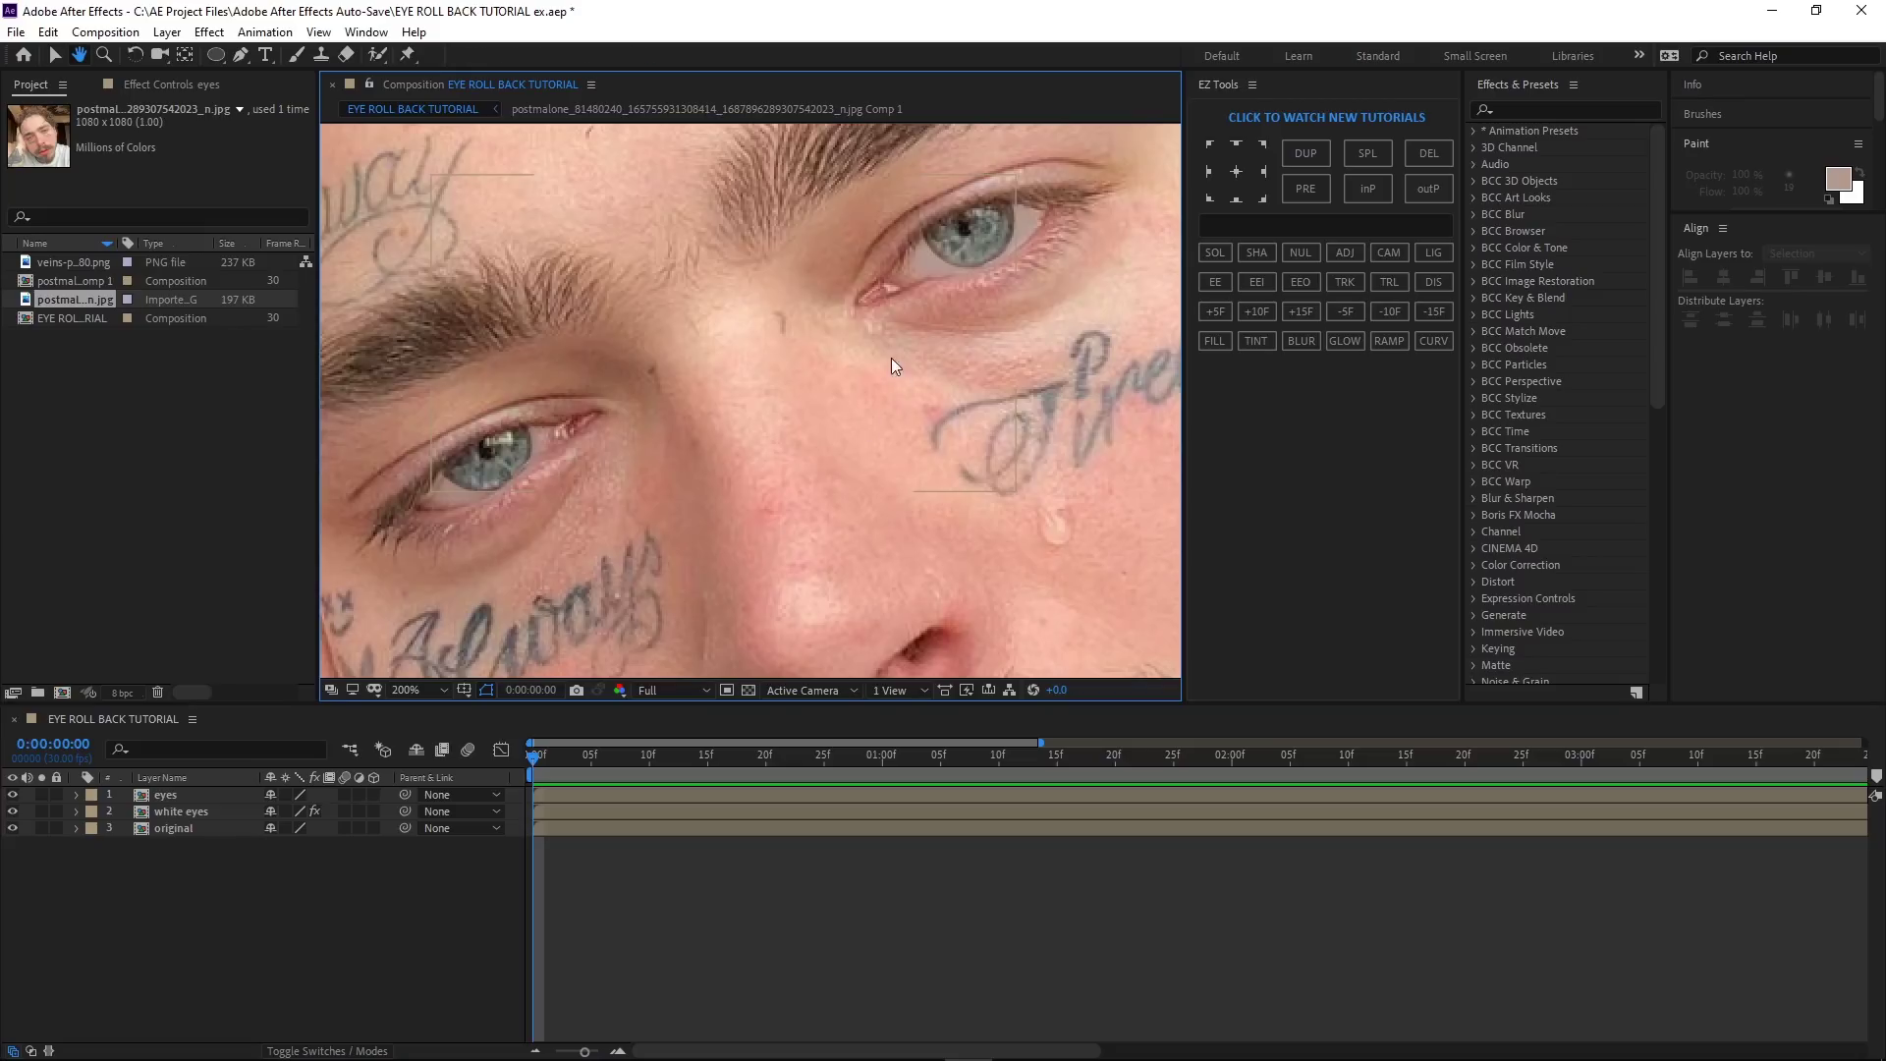
{"action": "left_click_drag", "start_coordinate": [13, 817], "coordinate": [10, 794]}
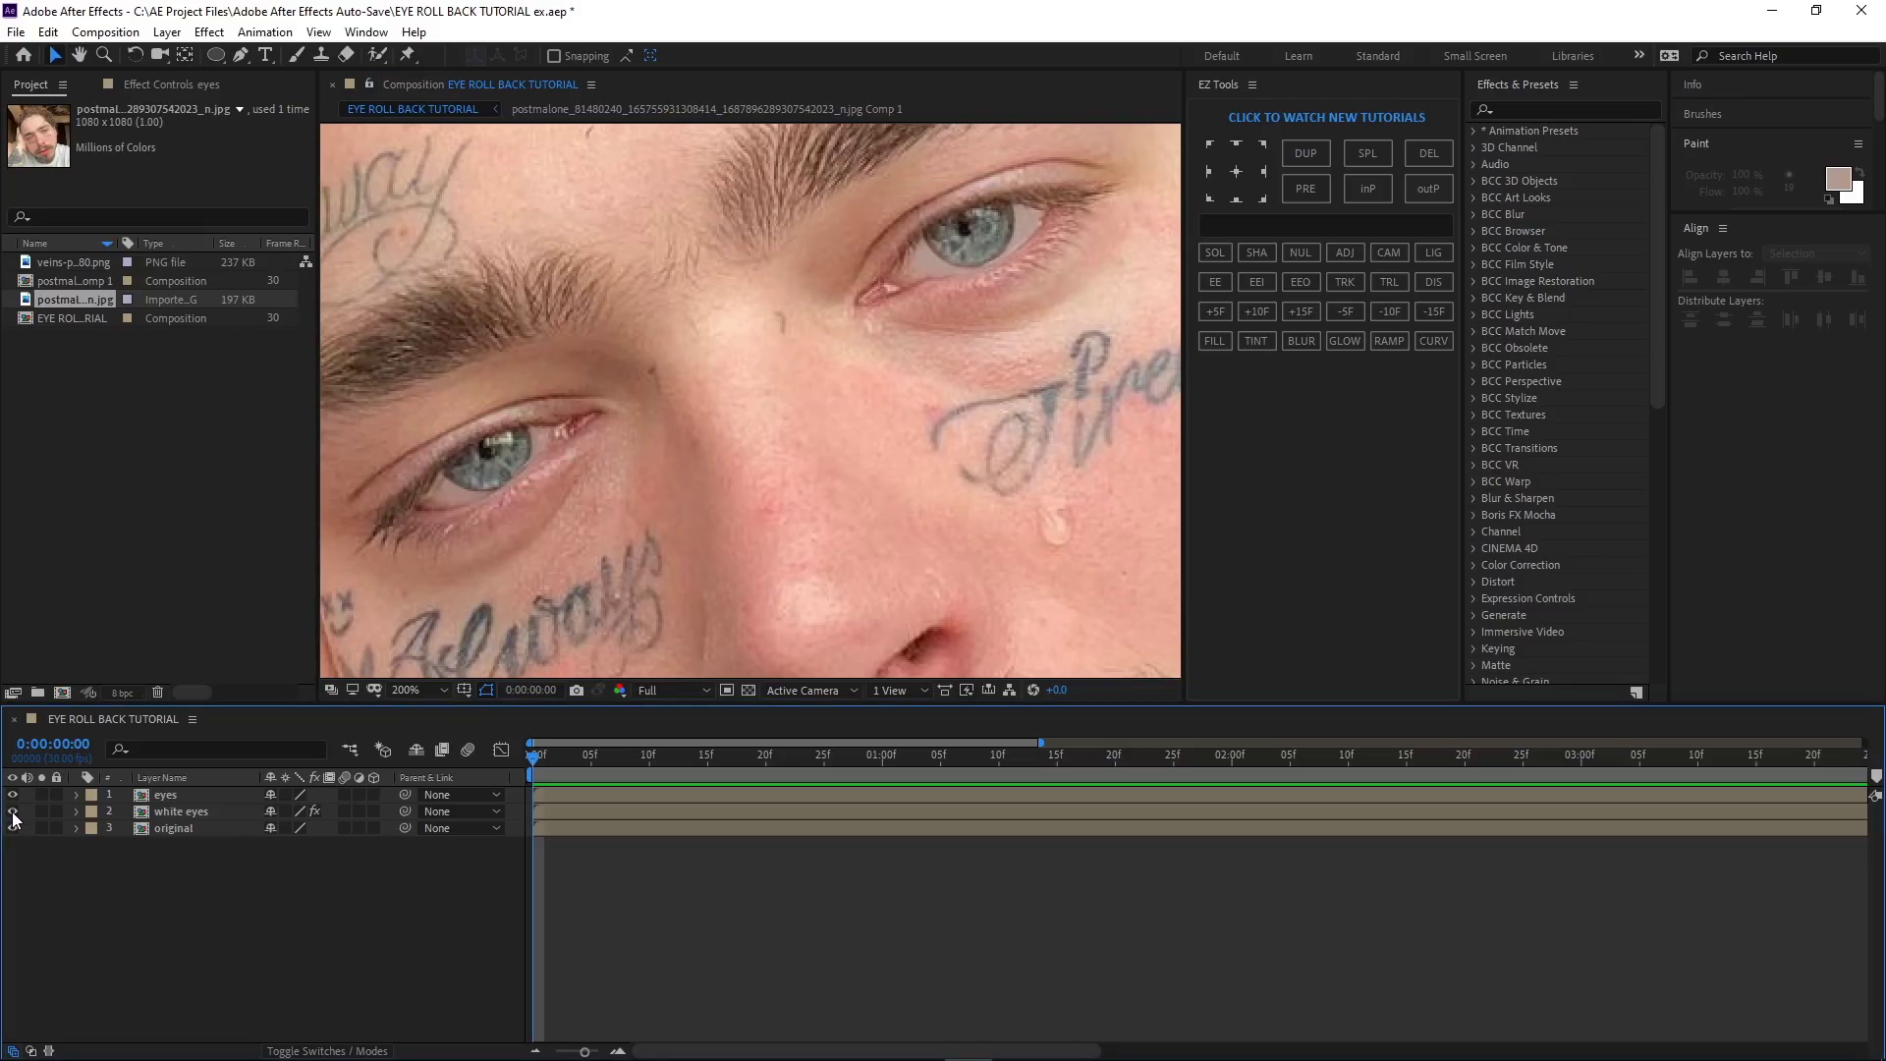
{"action": "scroll", "coordinate": [987, 517], "scroll_direction": "down", "scroll_amount": 4}
{"action": "scroll", "coordinate": [984, 521], "scroll_direction": "up", "scroll_amount": 4}
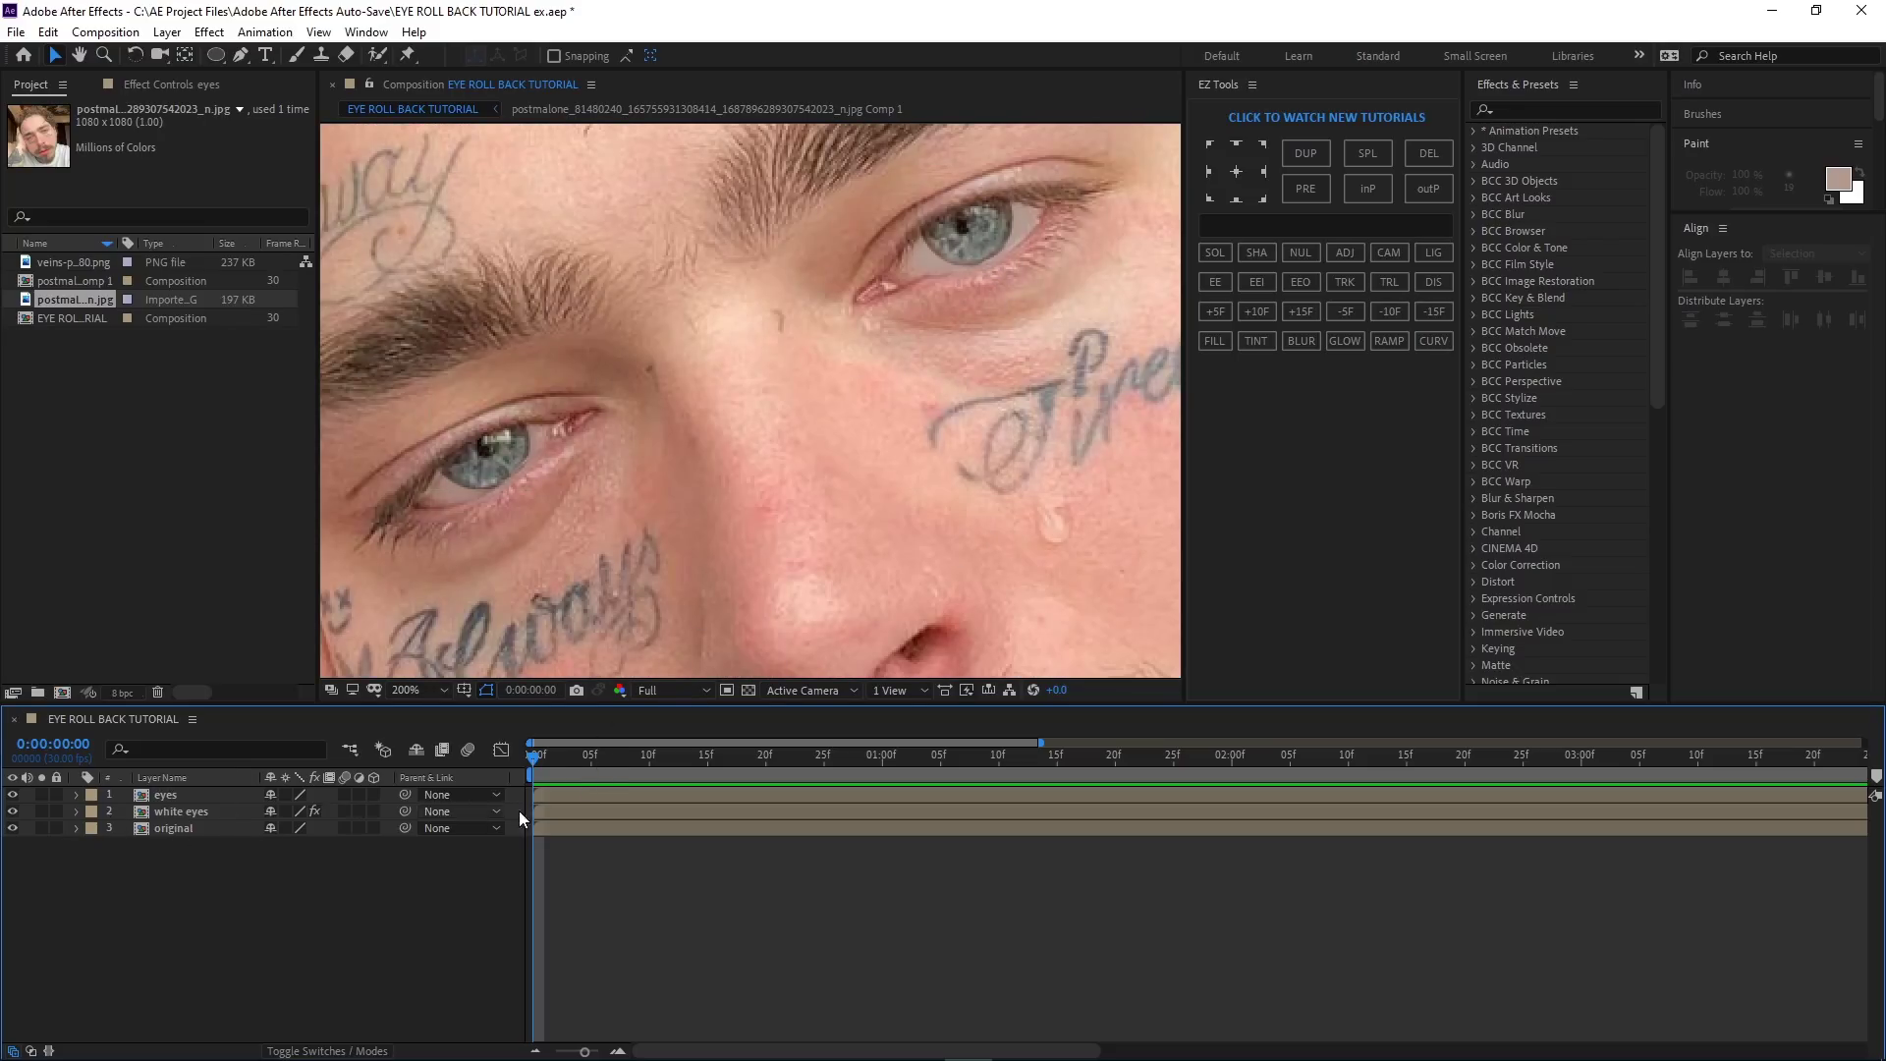
- Set the Mask Feather of Mask 2 on the eyes layer to 1 pixel
{"action": "left_click", "coordinate": [564, 798]}
{"action": "left_click", "coordinate": [77, 795]}
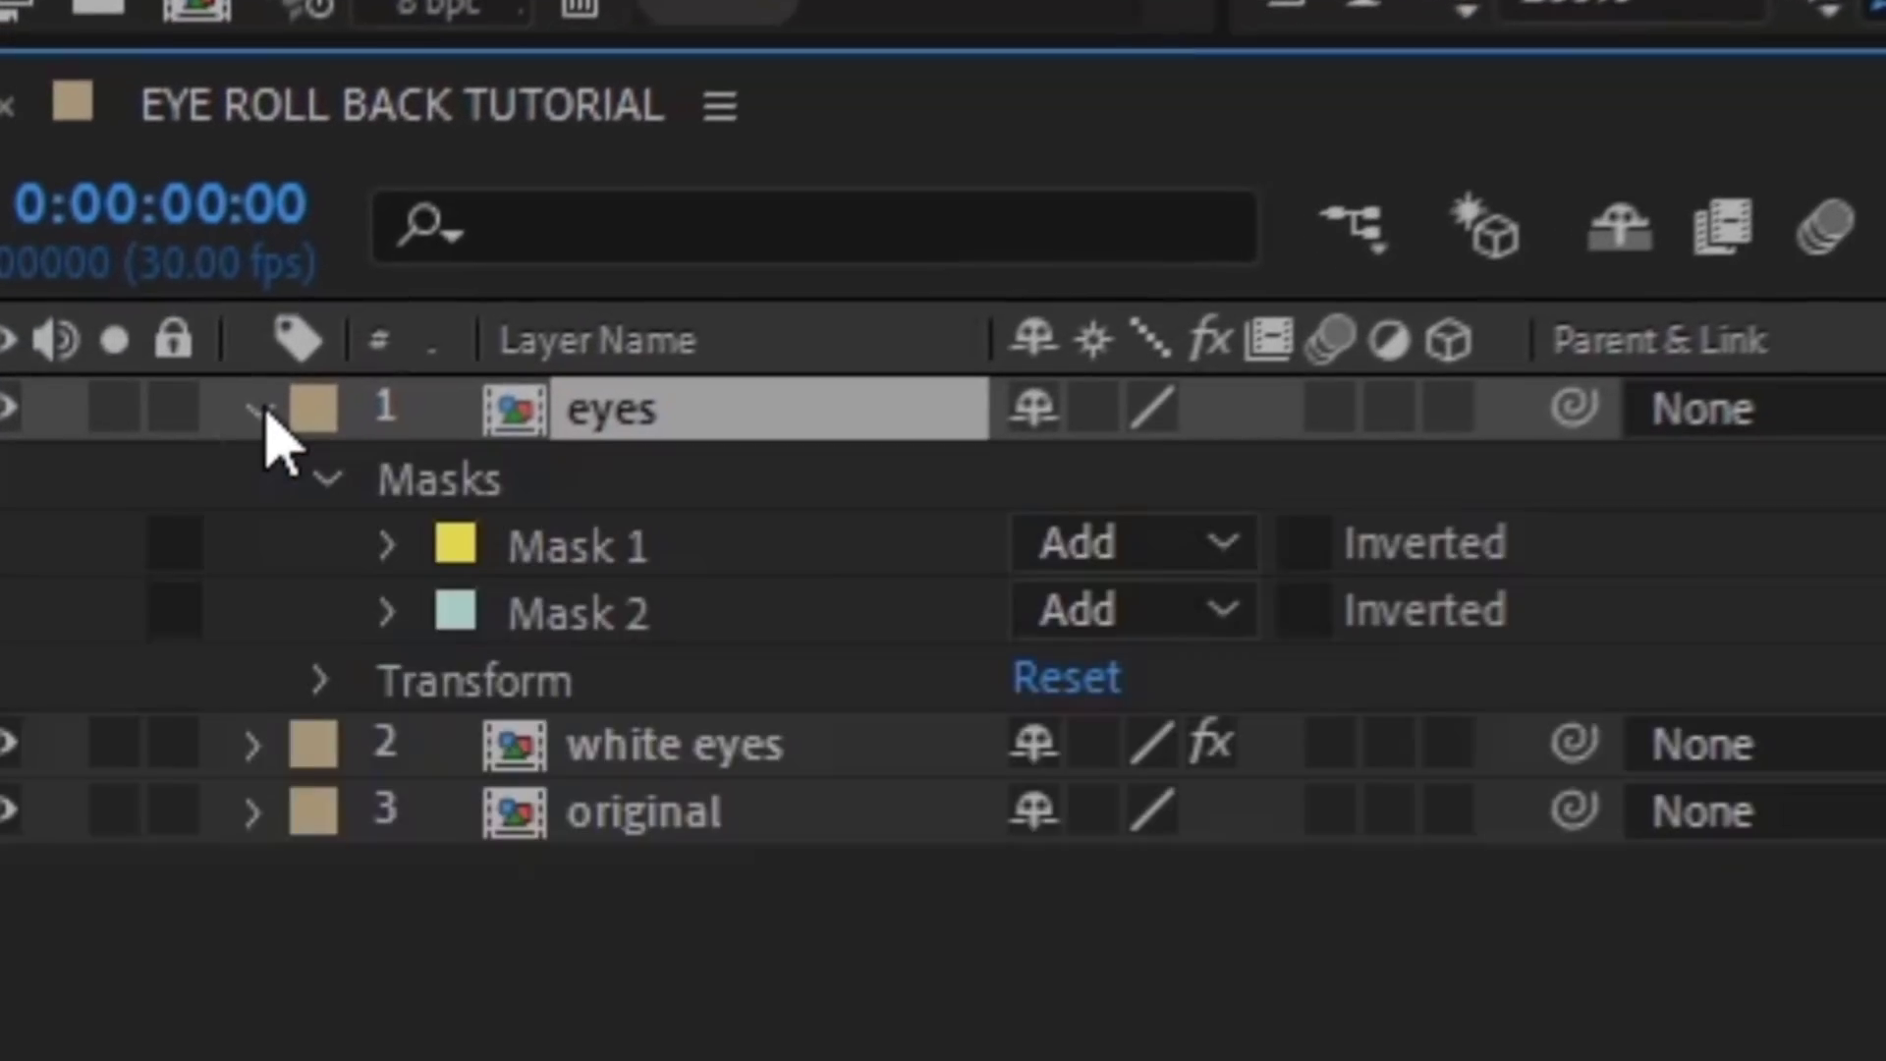
{"action": "left_click", "coordinate": [391, 610]}
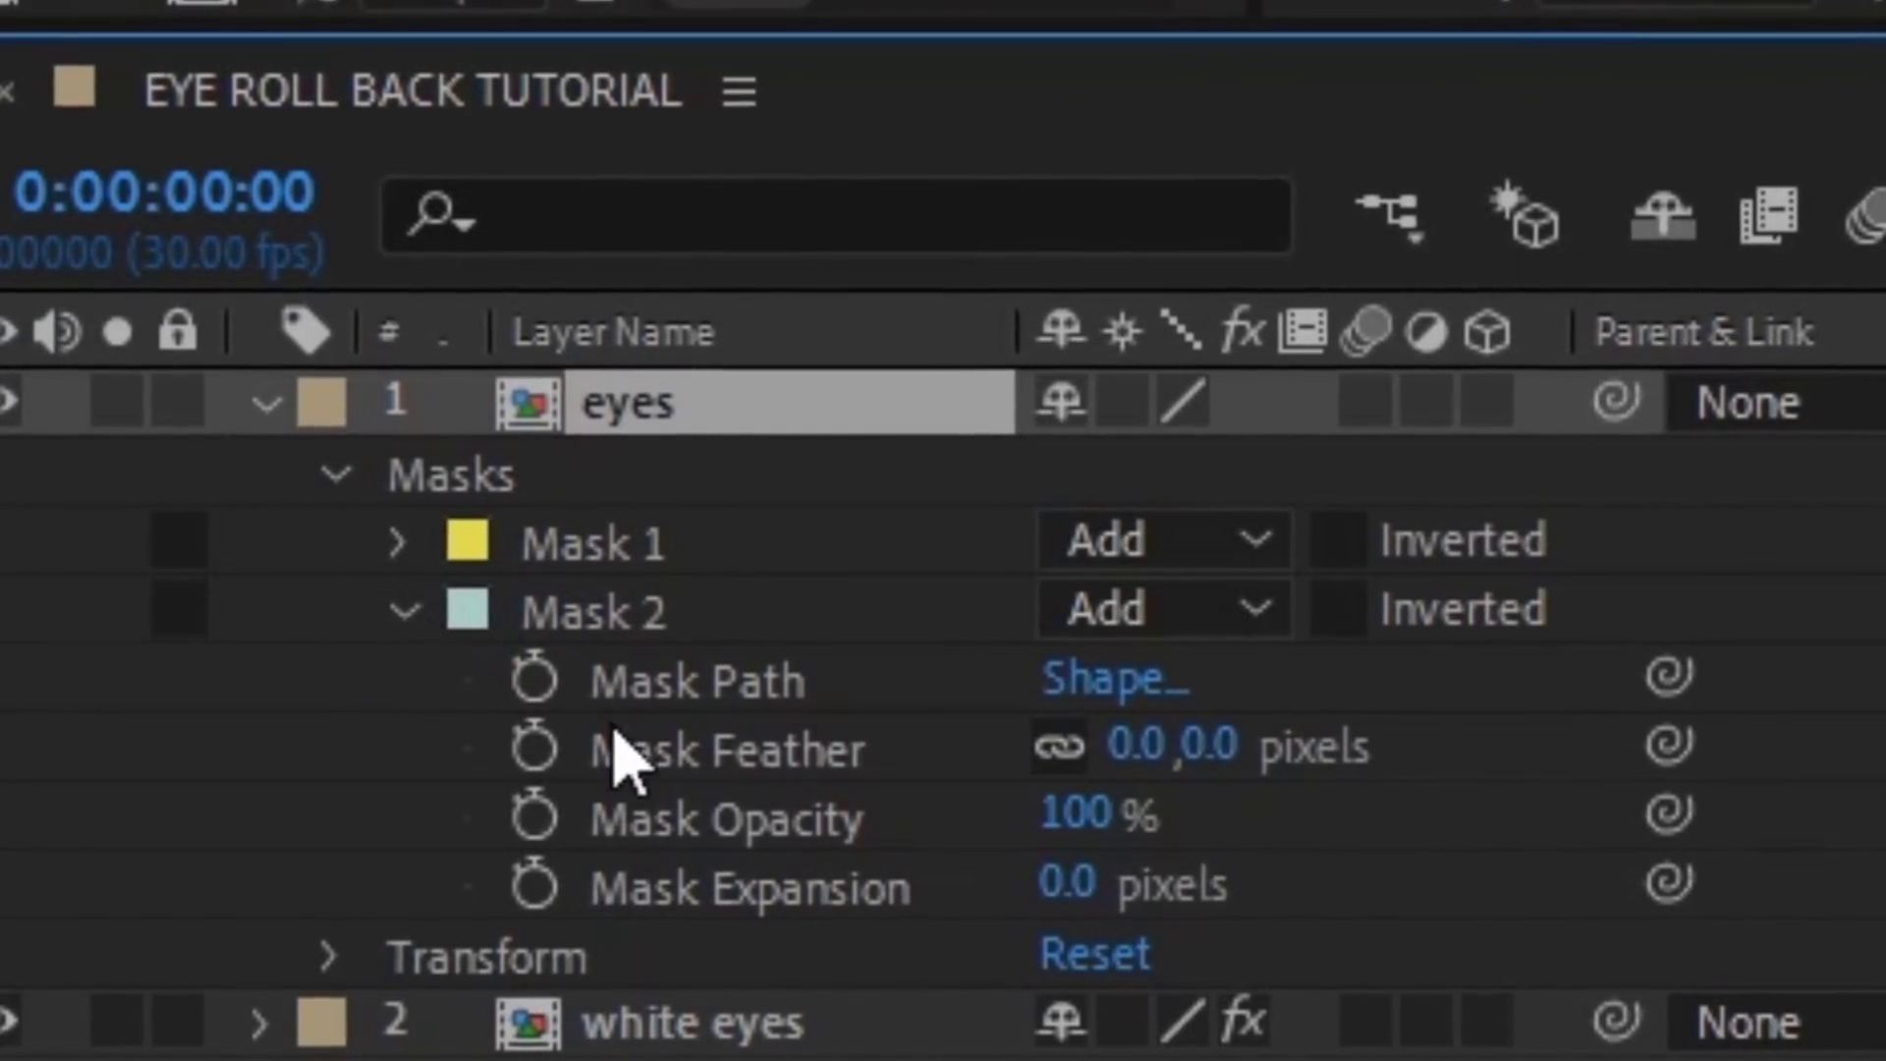
{"action": "left_click", "coordinate": [1169, 749]}
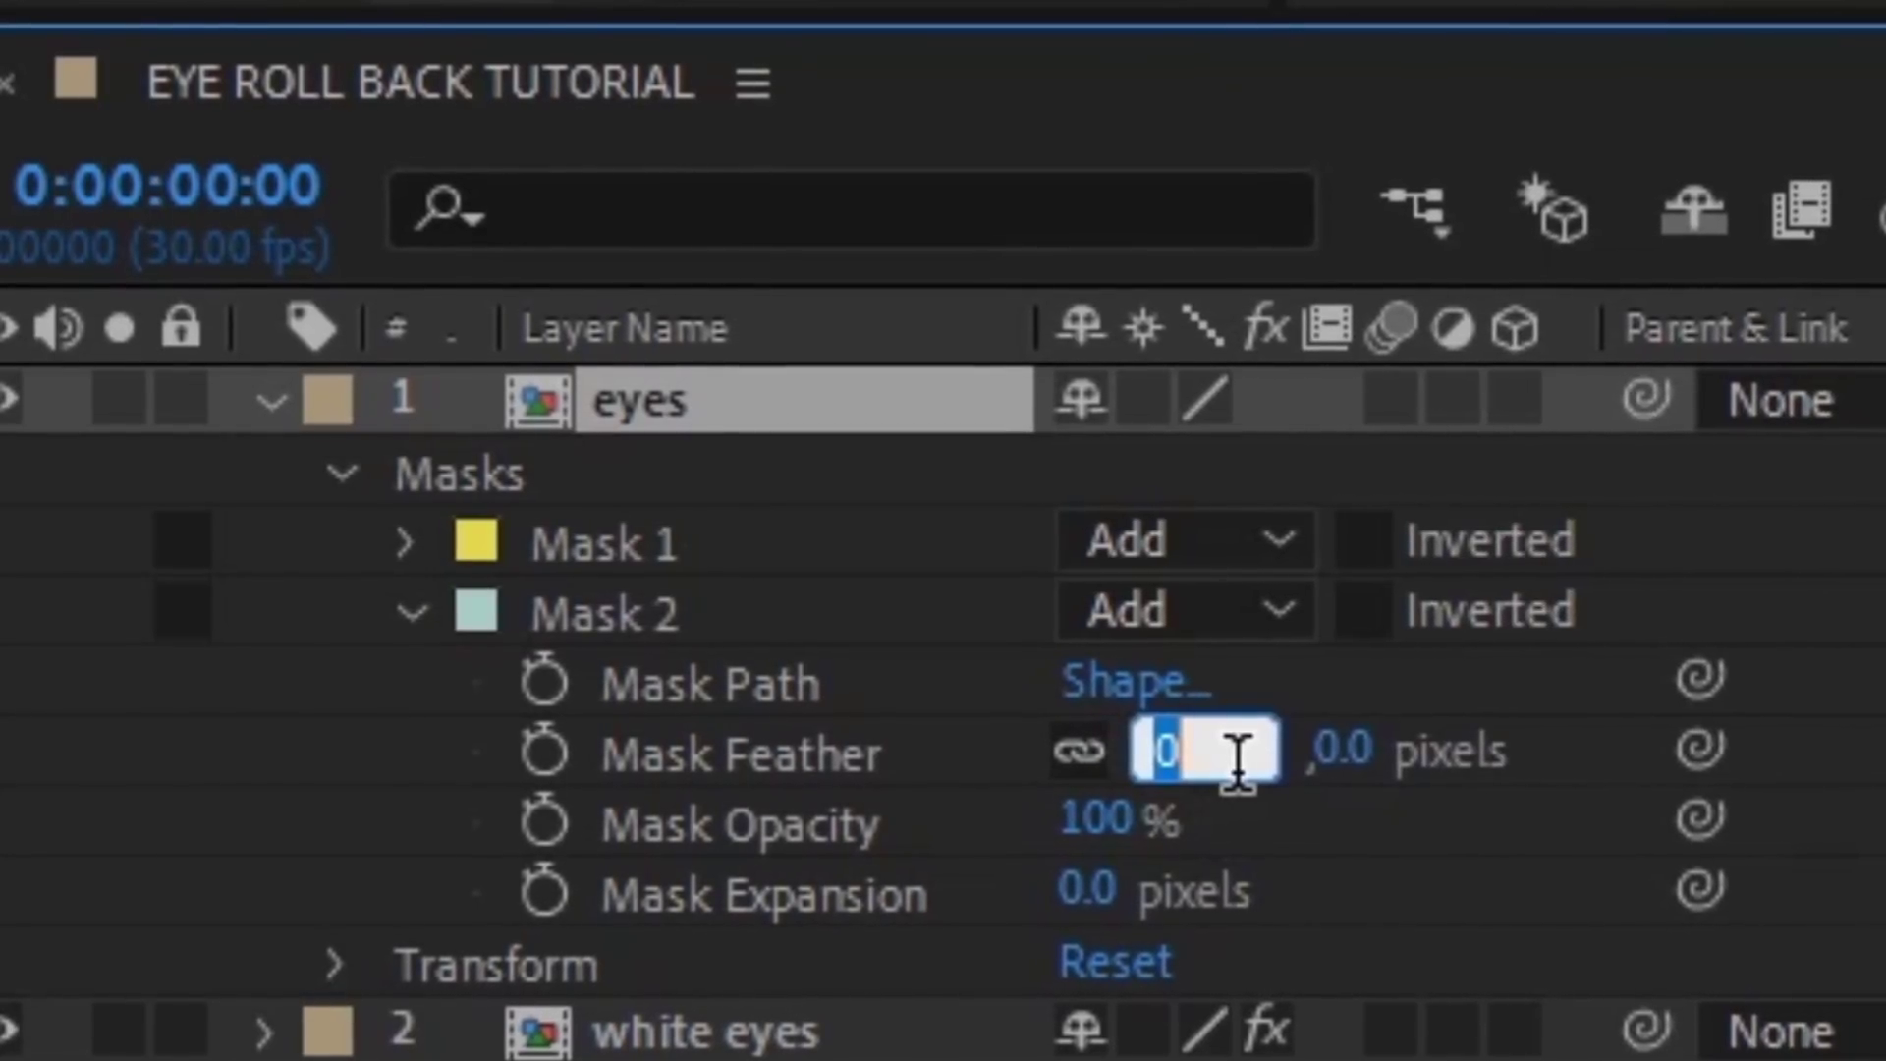
{"action": "type", "text": "1"}
{"action": "key", "text": "Return"}
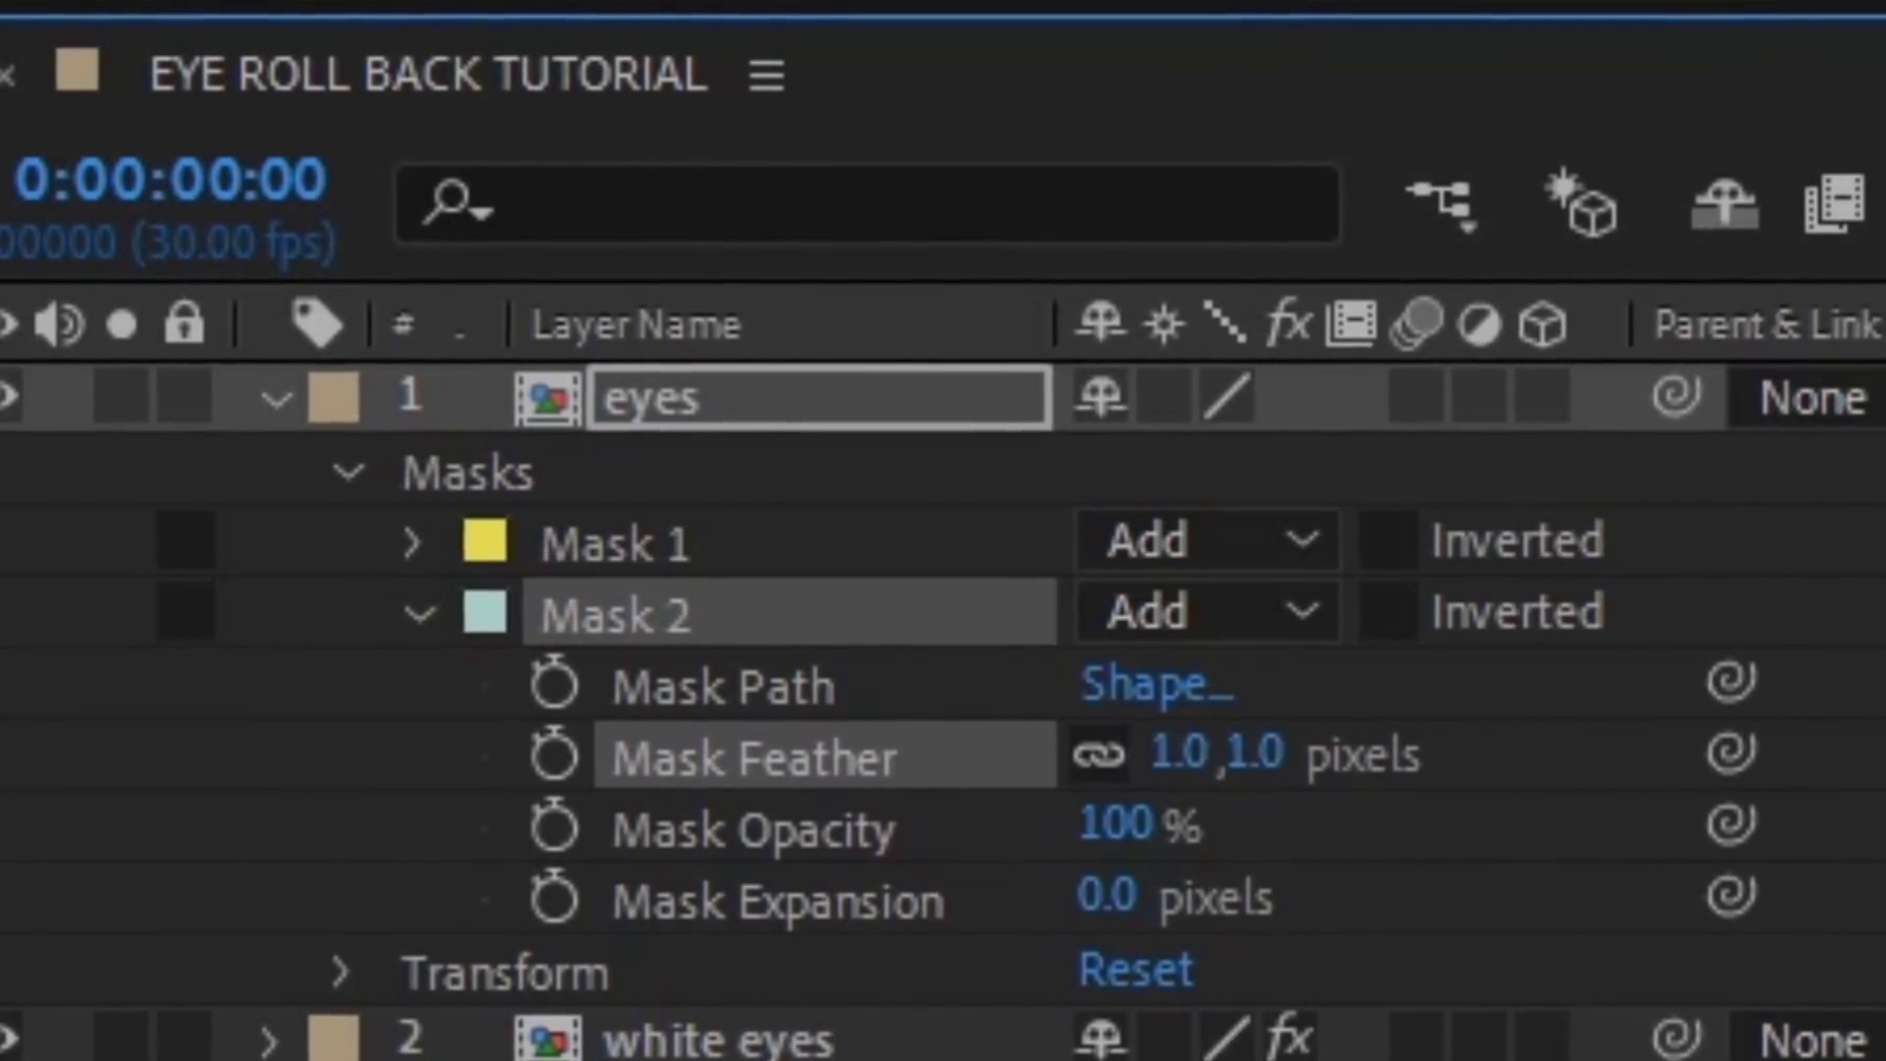
- Set the Mask Feather of both Mask 1 and Mask 2 on the eyes layer to 2 pixels
{"action": "key", "text": "ctrl+shift+a"}
{"action": "left_click", "coordinate": [413, 542]}
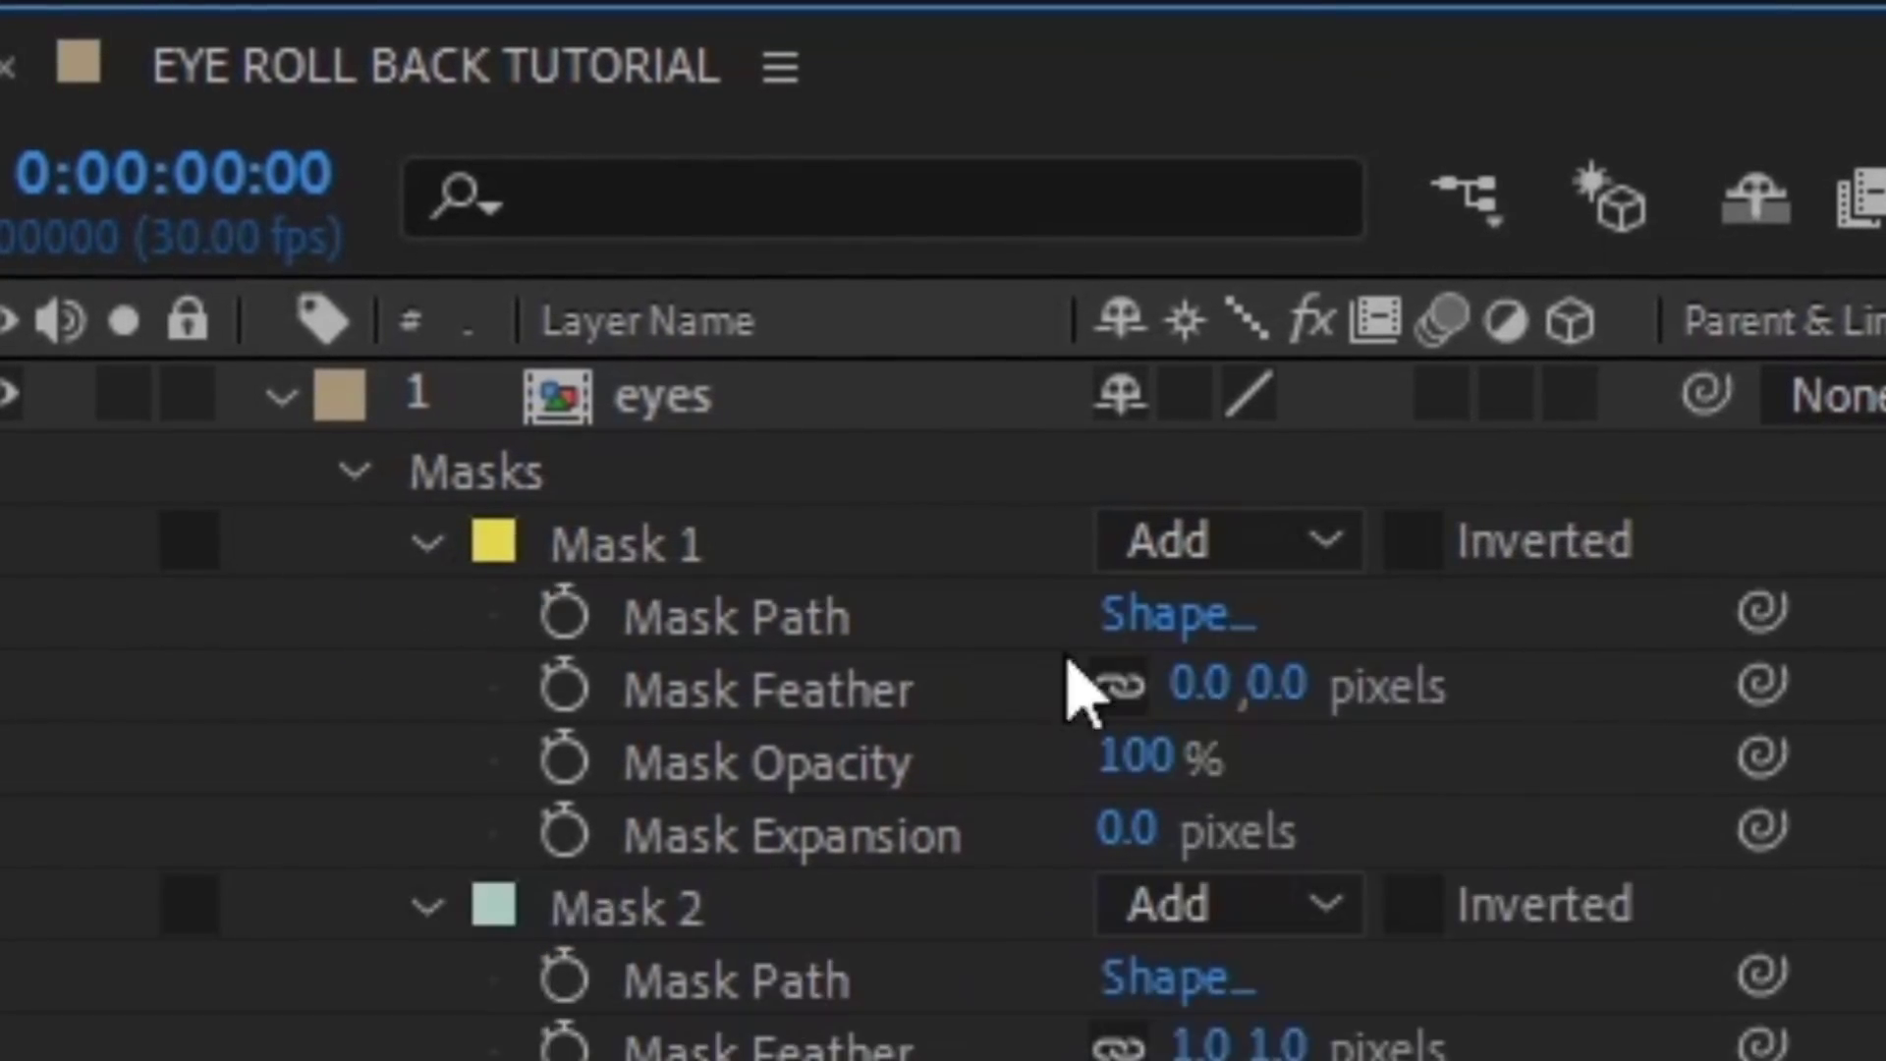
{"action": "left_click", "coordinate": [1218, 700]}
{"action": "type", "text": "1"}
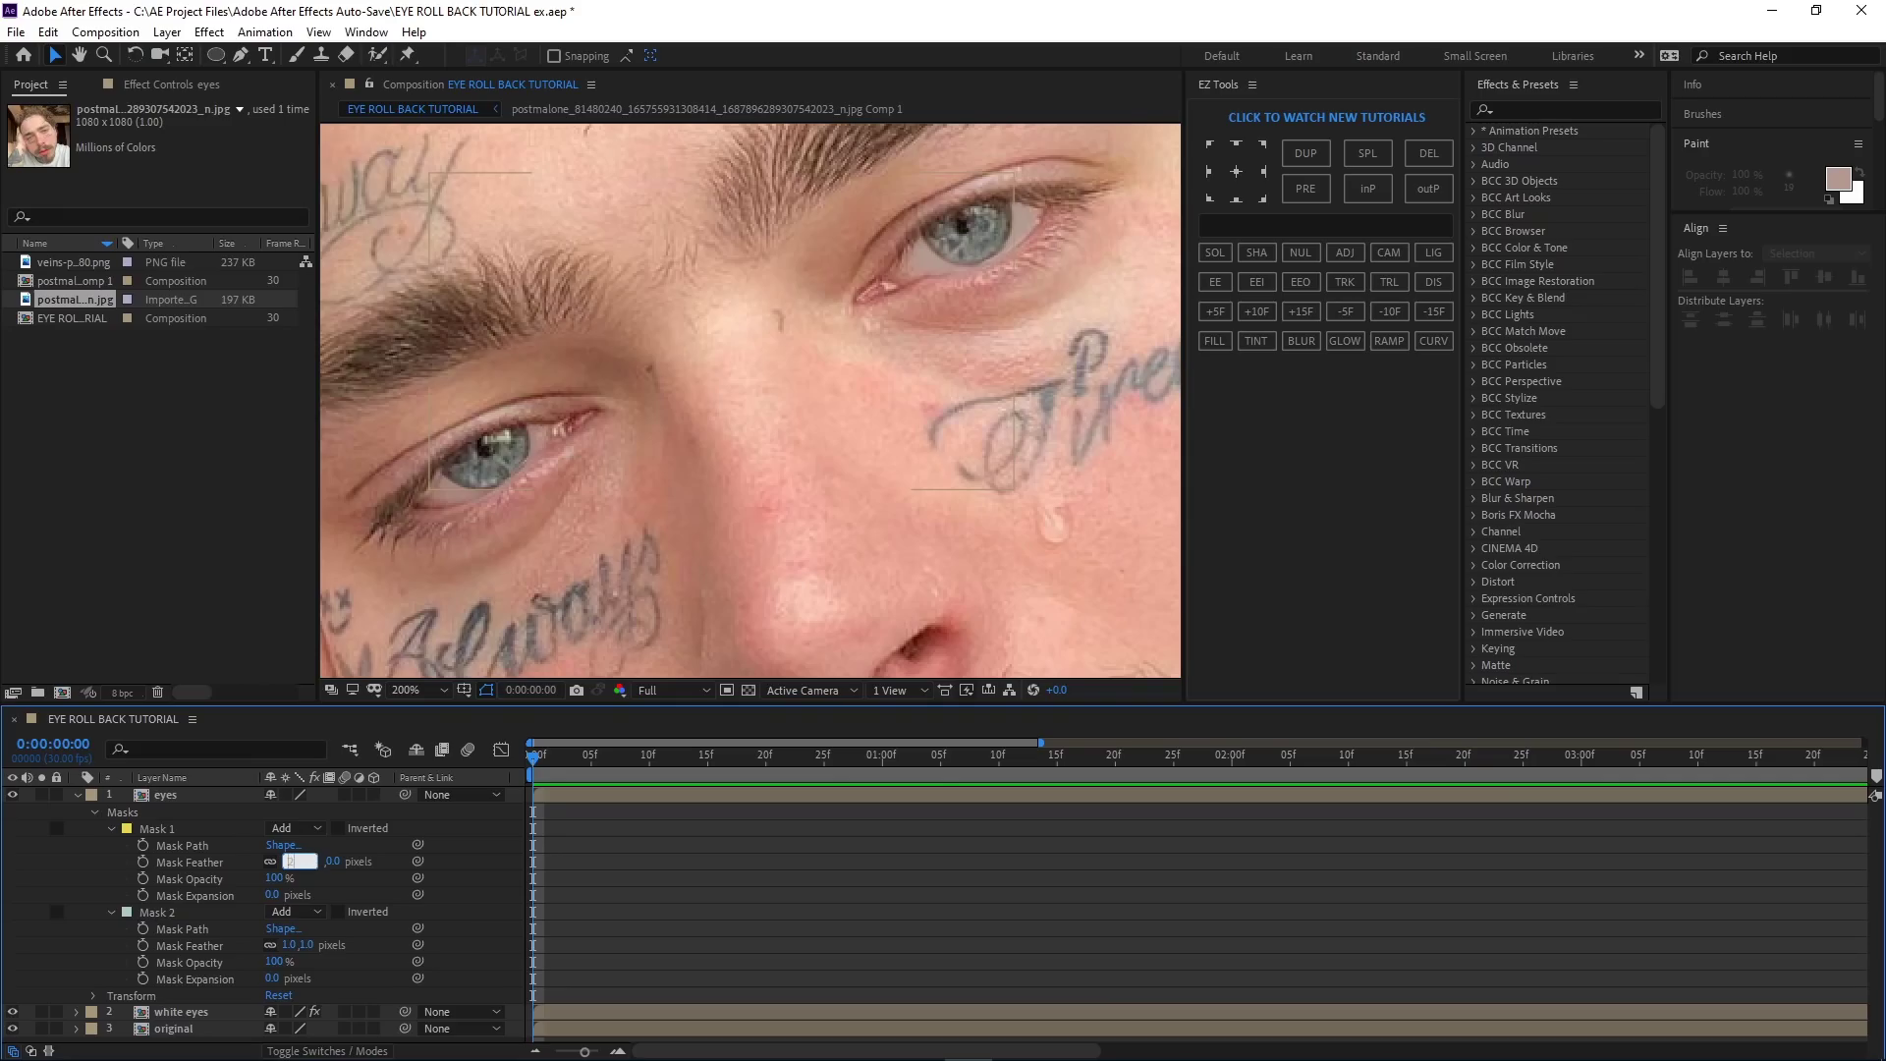
{"action": "key", "text": "Return"}
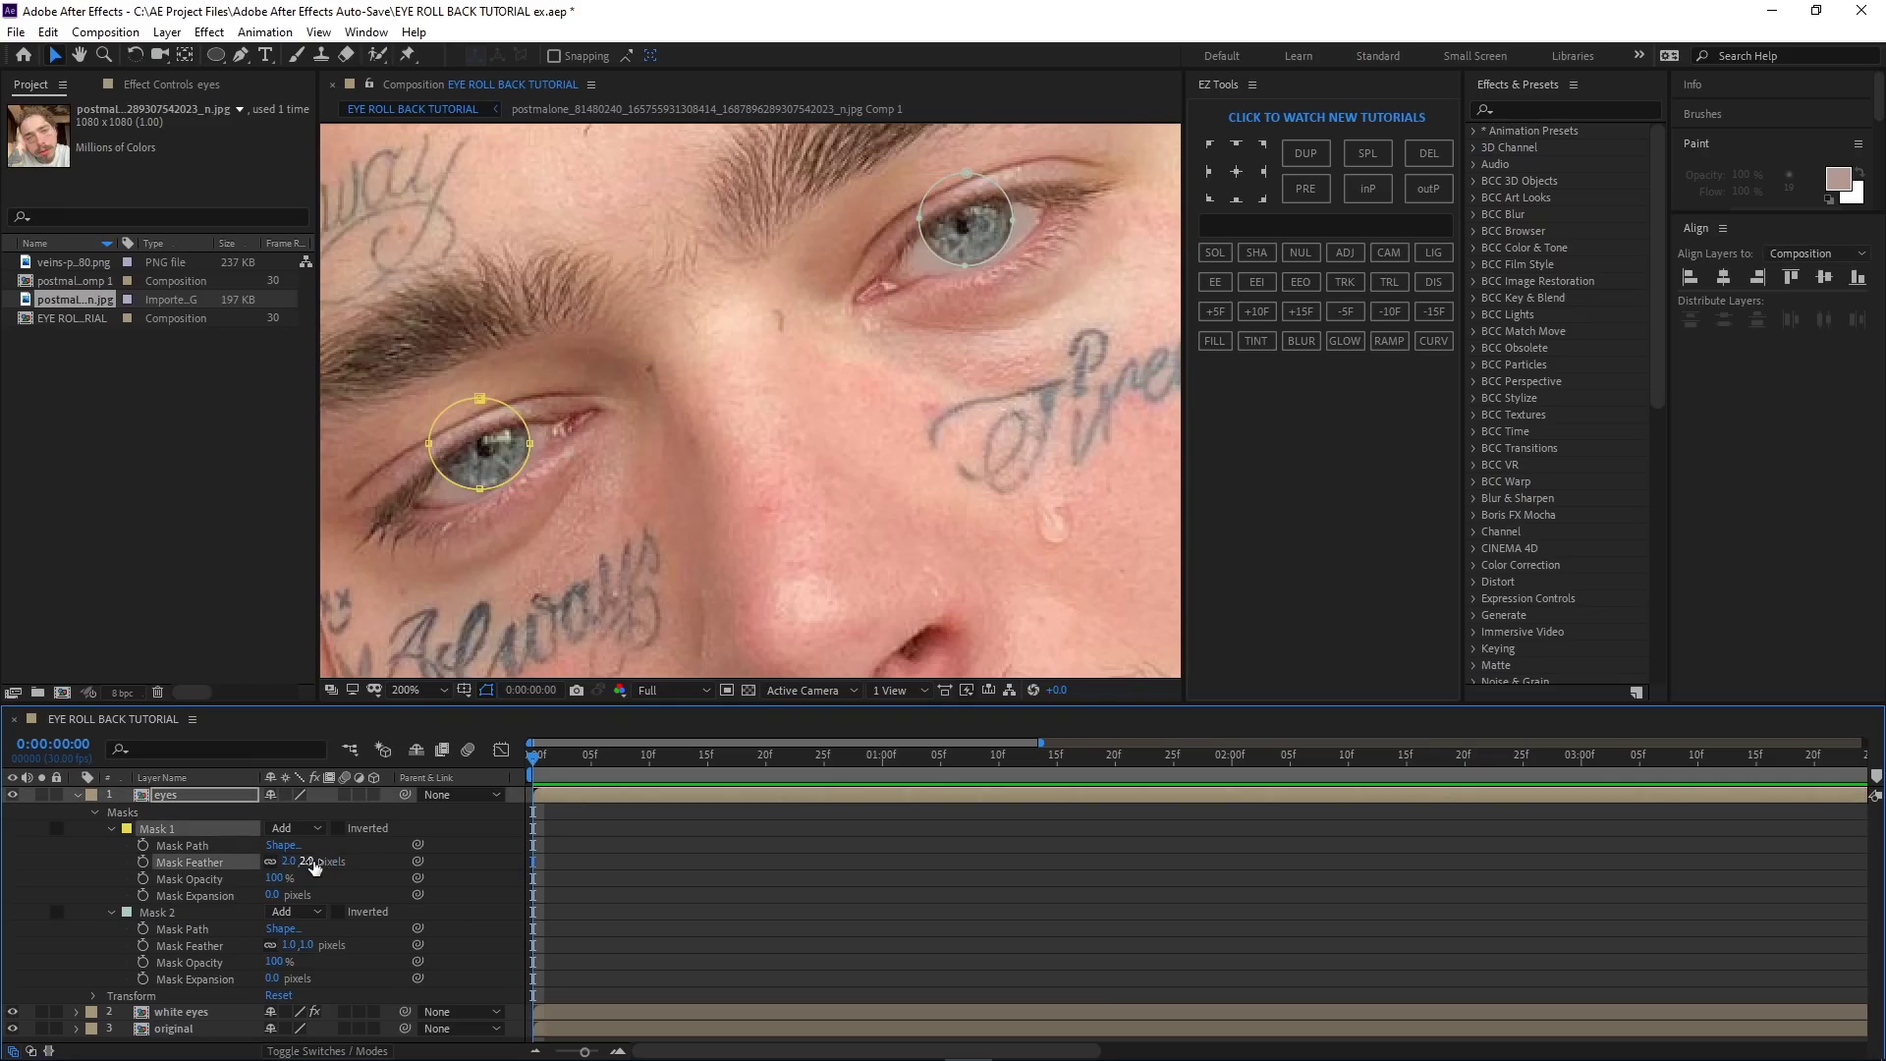
{"action": "scroll", "coordinate": [924, 418], "scroll_direction": "down", "scroll_amount": 2}
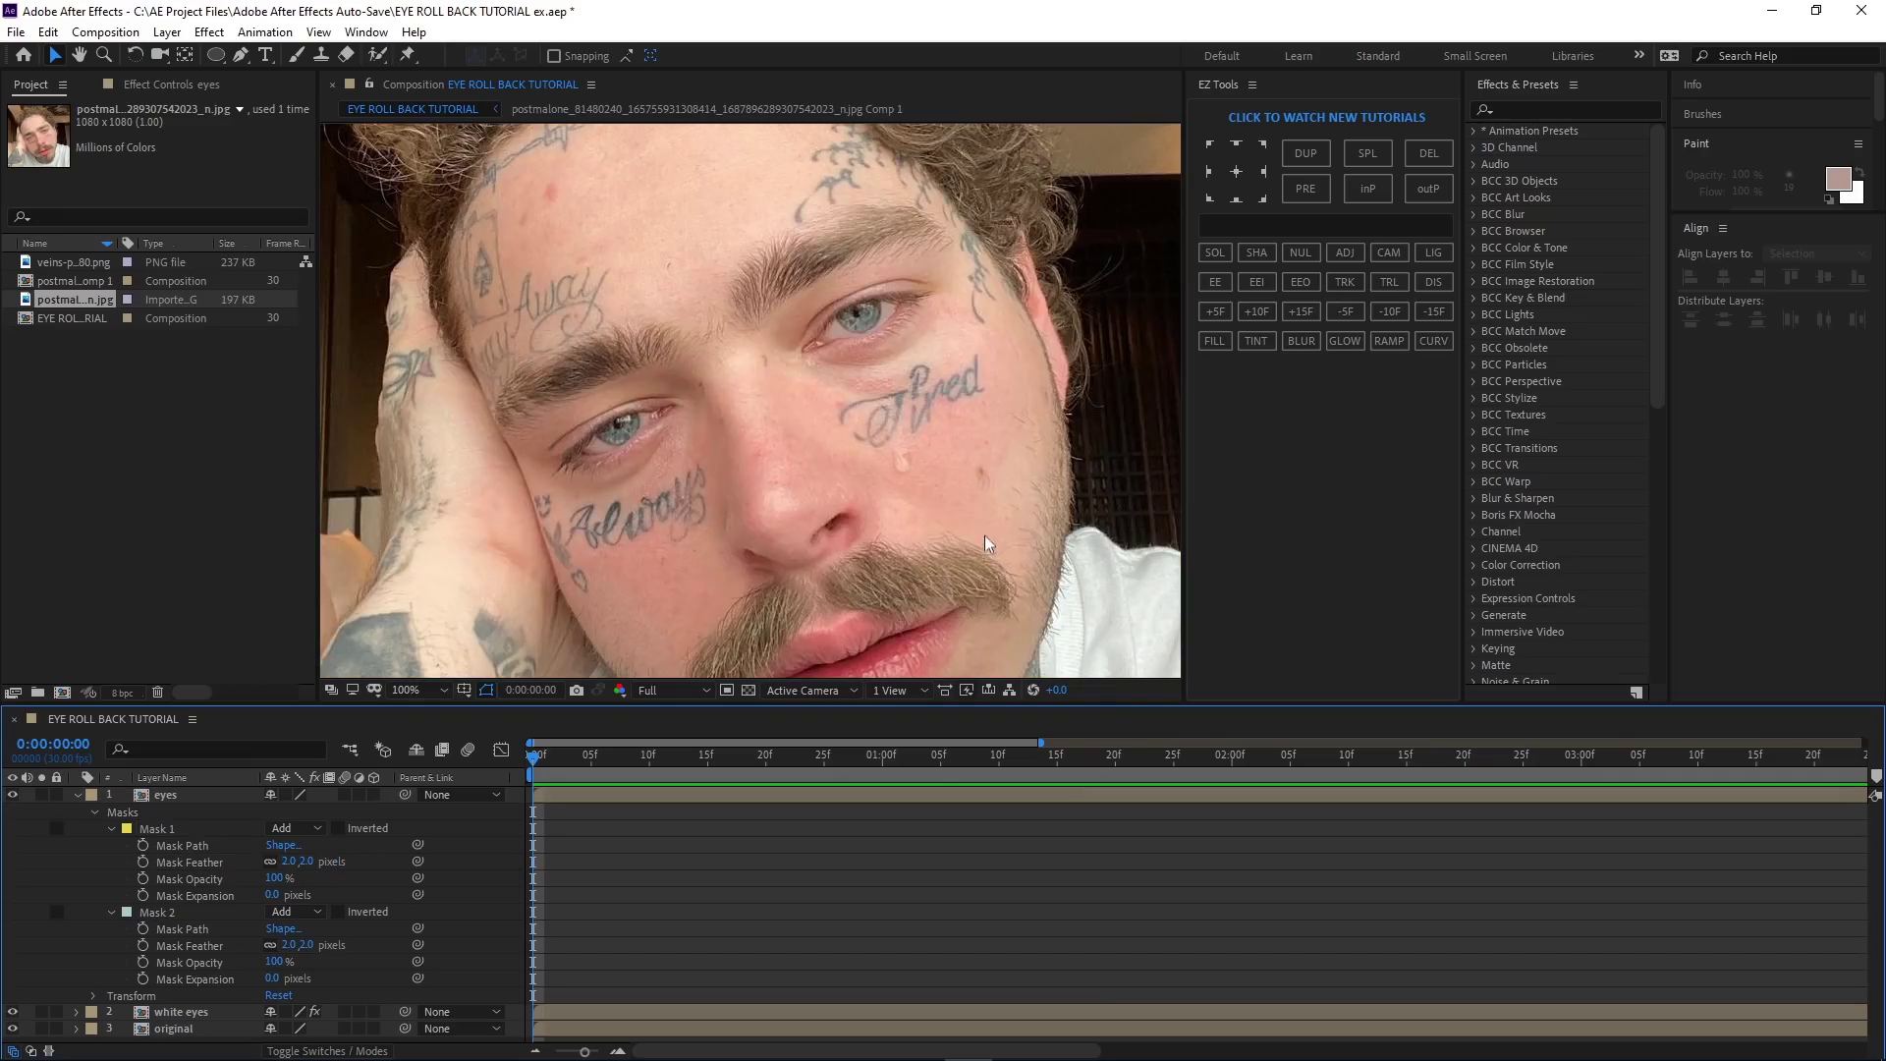
{"action": "scroll", "coordinate": [847, 460], "scroll_direction": "up", "scroll_amount": 2}
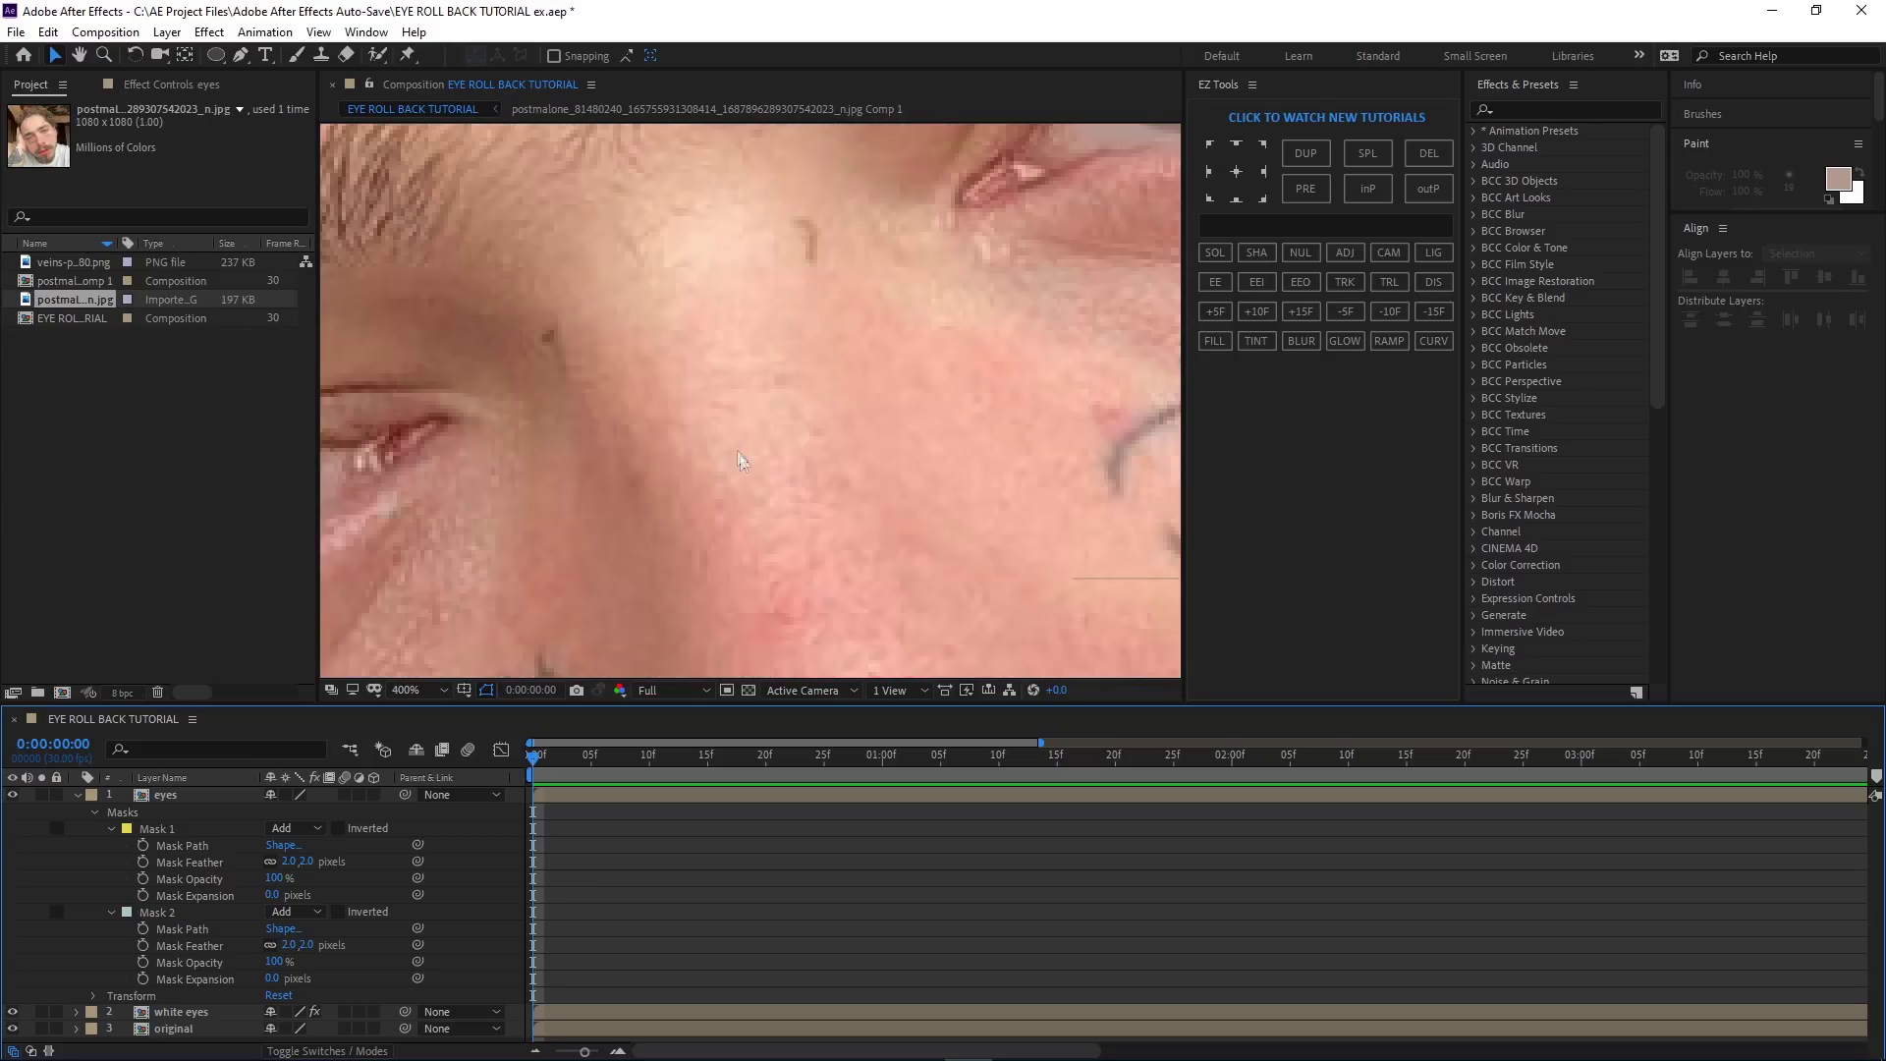
{"action": "left_click_drag", "start_coordinate": [291, 861], "coordinate": [306, 857]}
{"action": "scroll", "coordinate": [994, 475], "scroll_direction": "down", "scroll_amount": 2}
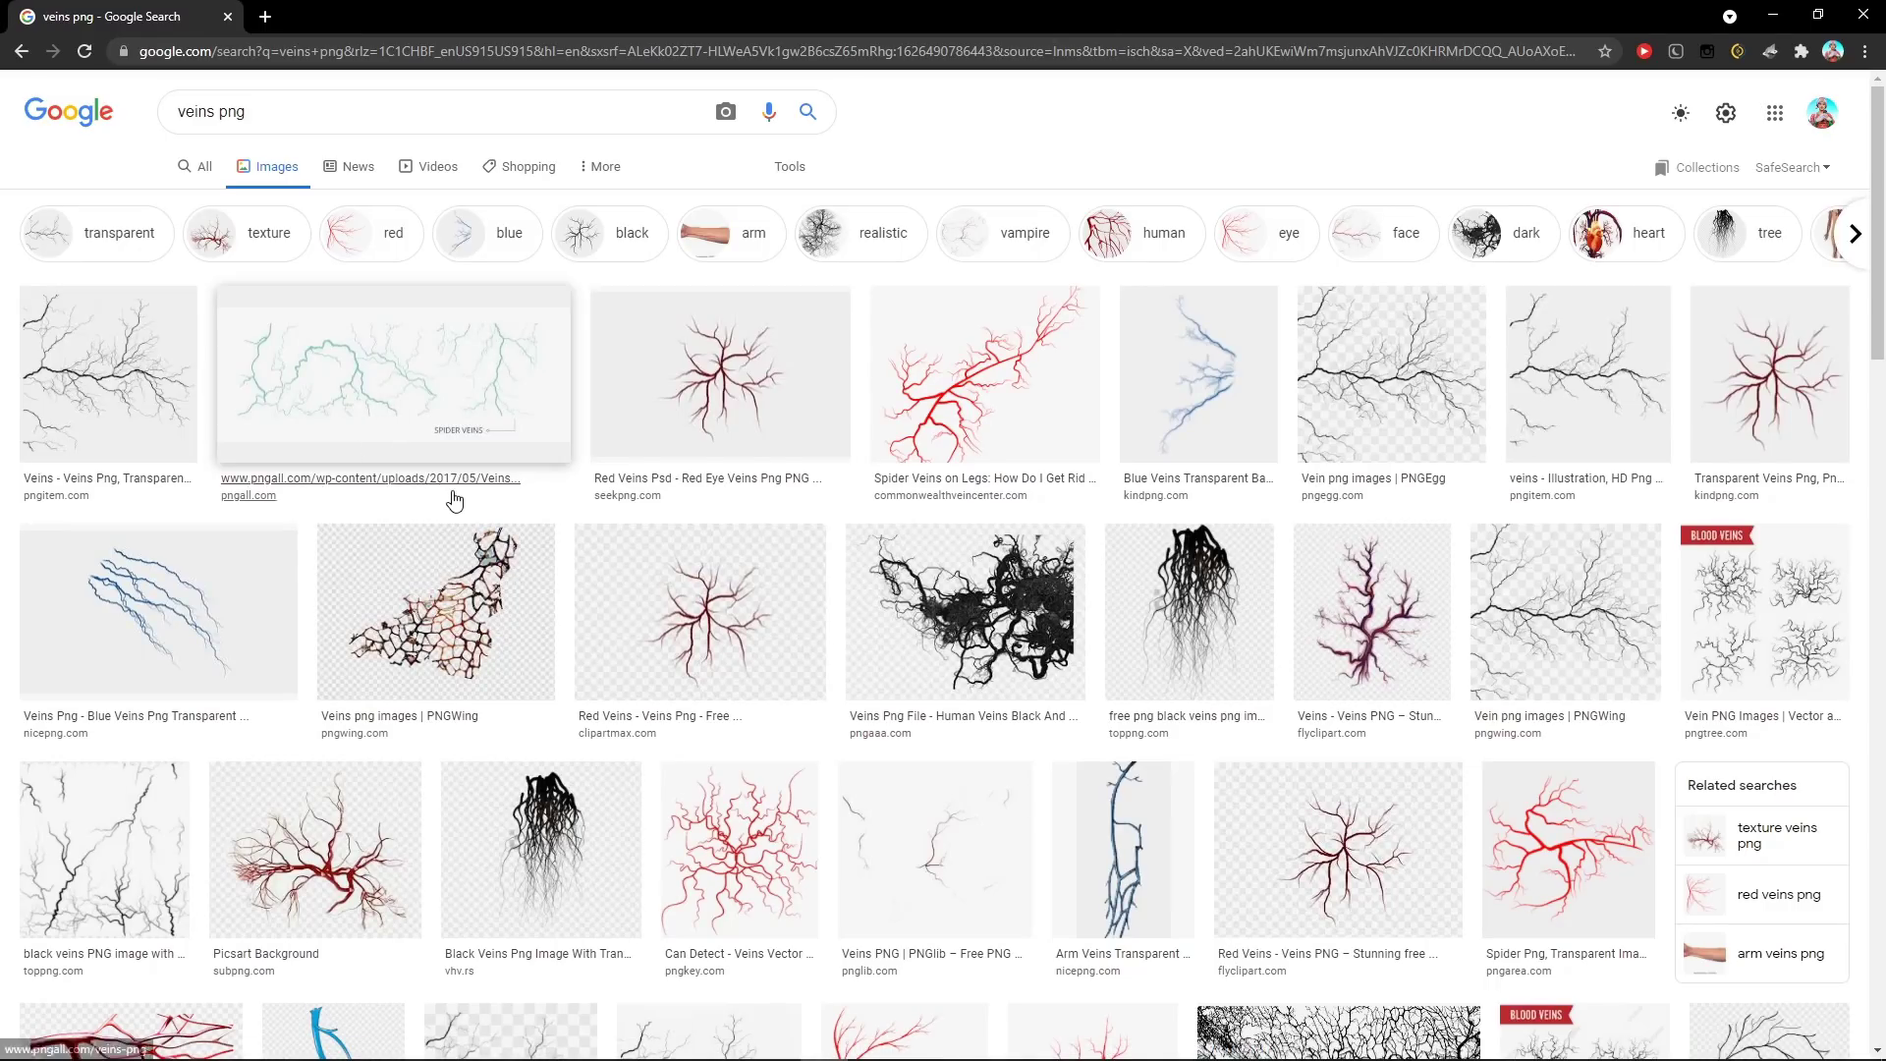
- Look through the "veins png" image search results for a suitable transparent picture of veins
{"action": "scroll", "coordinate": [452, 511], "scroll_direction": "down", "scroll_amount": 3}
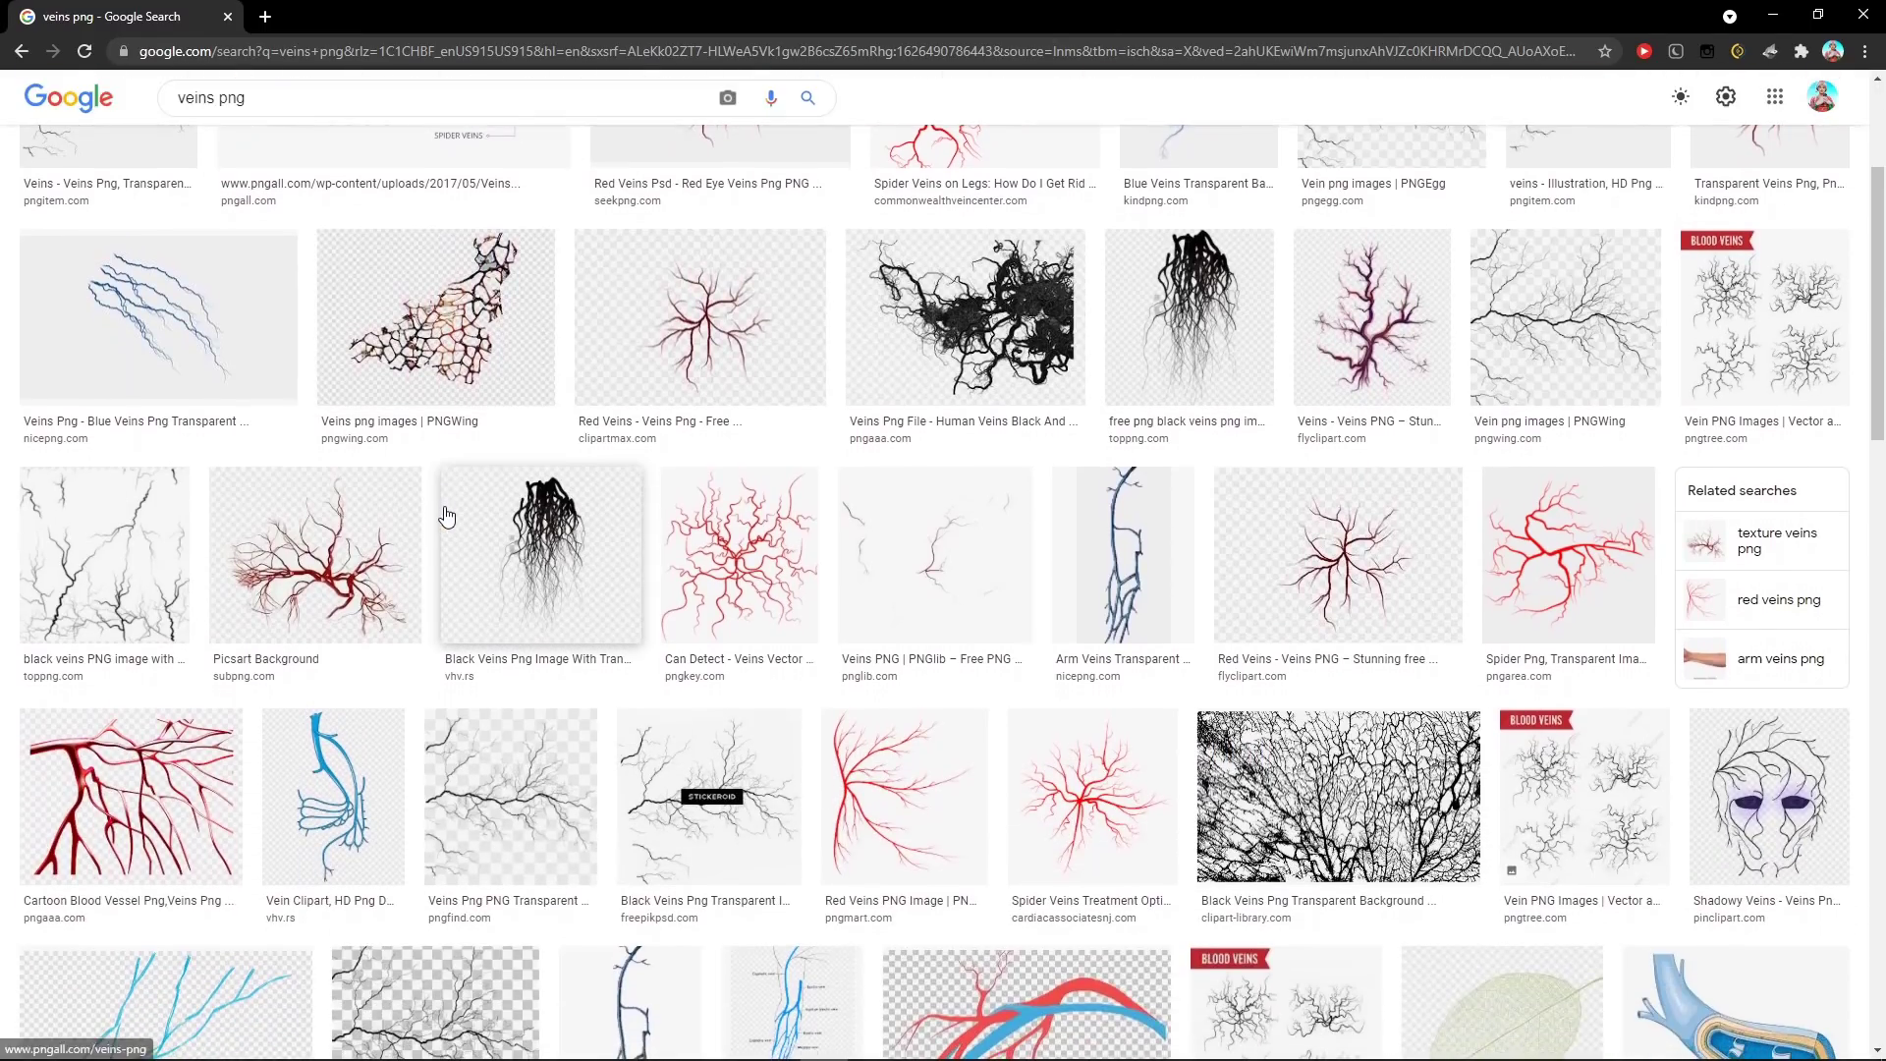
{"action": "scroll", "coordinate": [447, 515], "scroll_direction": "down", "scroll_amount": 8}
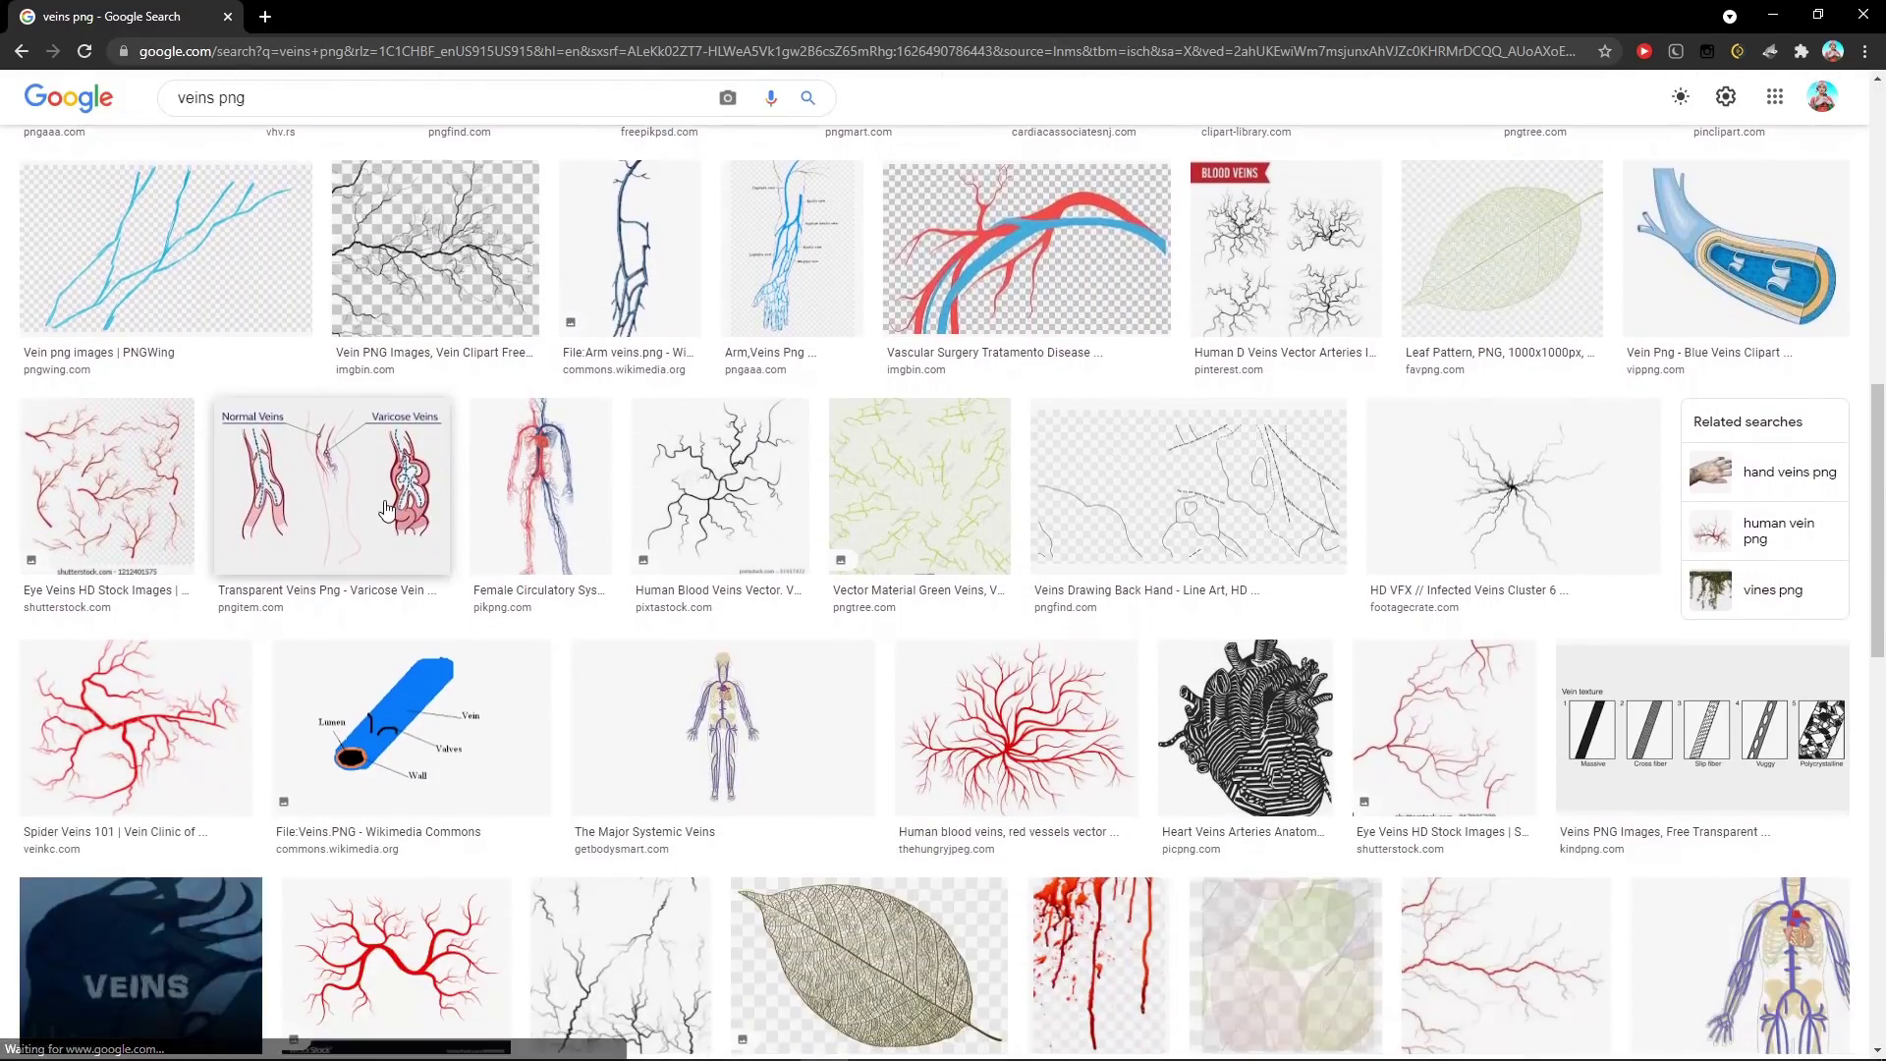
{"action": "scroll", "coordinate": [387, 509], "scroll_direction": "down", "scroll_amount": 3}
{"action": "scroll", "coordinate": [1447, 417], "scroll_direction": "down", "scroll_amount": 7}
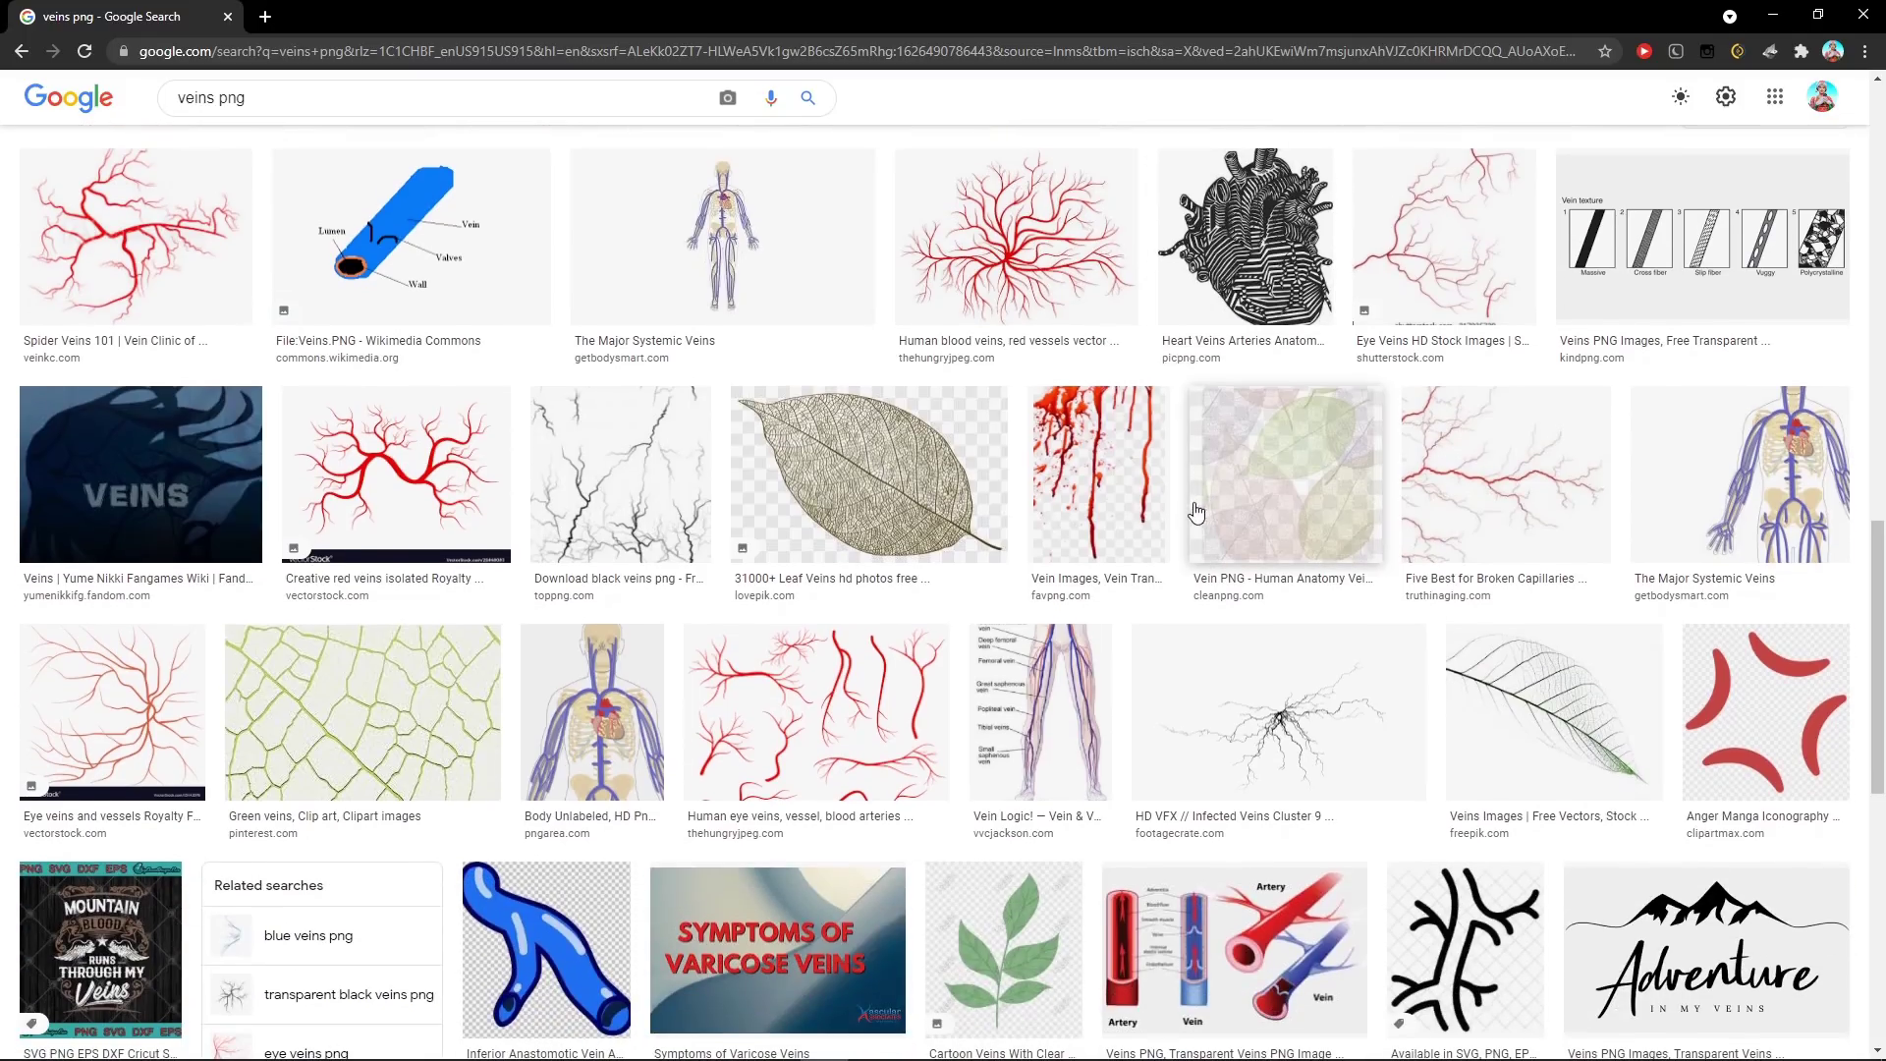
{"action": "scroll", "coordinate": [1120, 505], "scroll_direction": "down", "scroll_amount": 12}
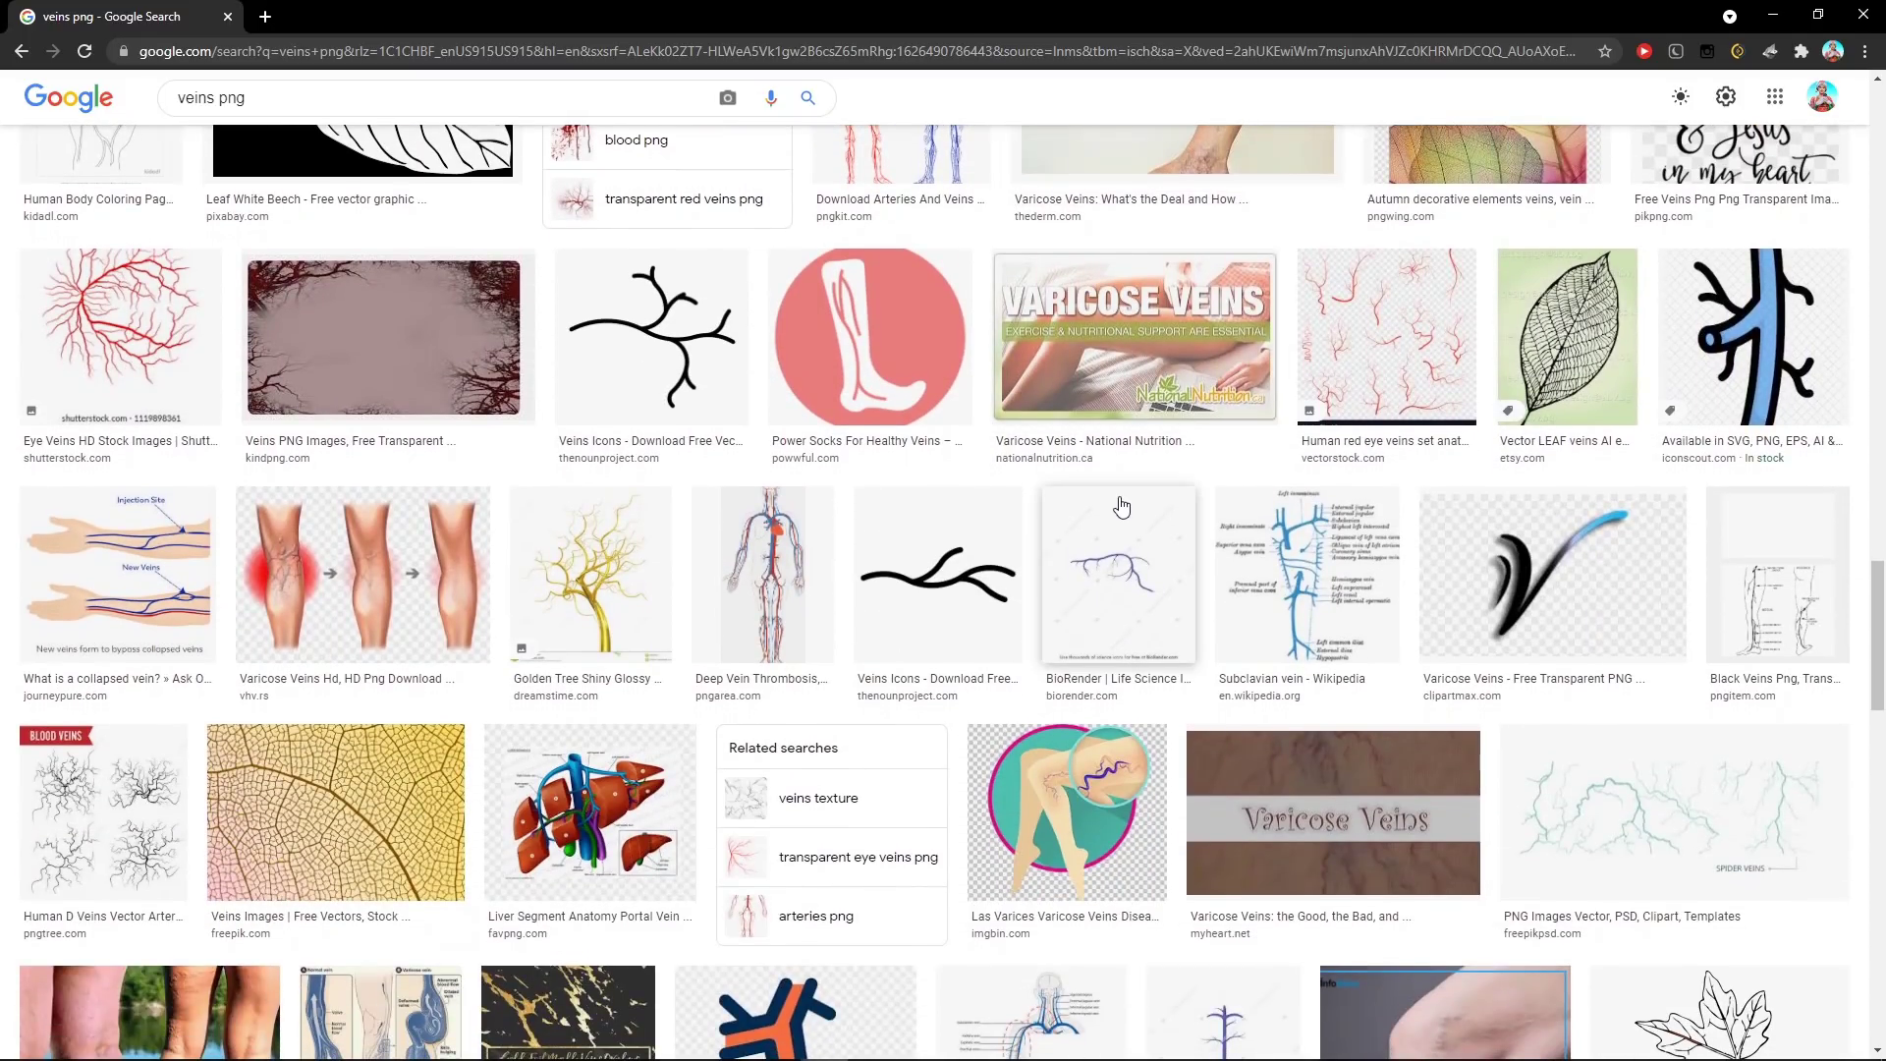
{"action": "scroll", "coordinate": [1120, 505], "scroll_direction": "down", "scroll_amount": 6}
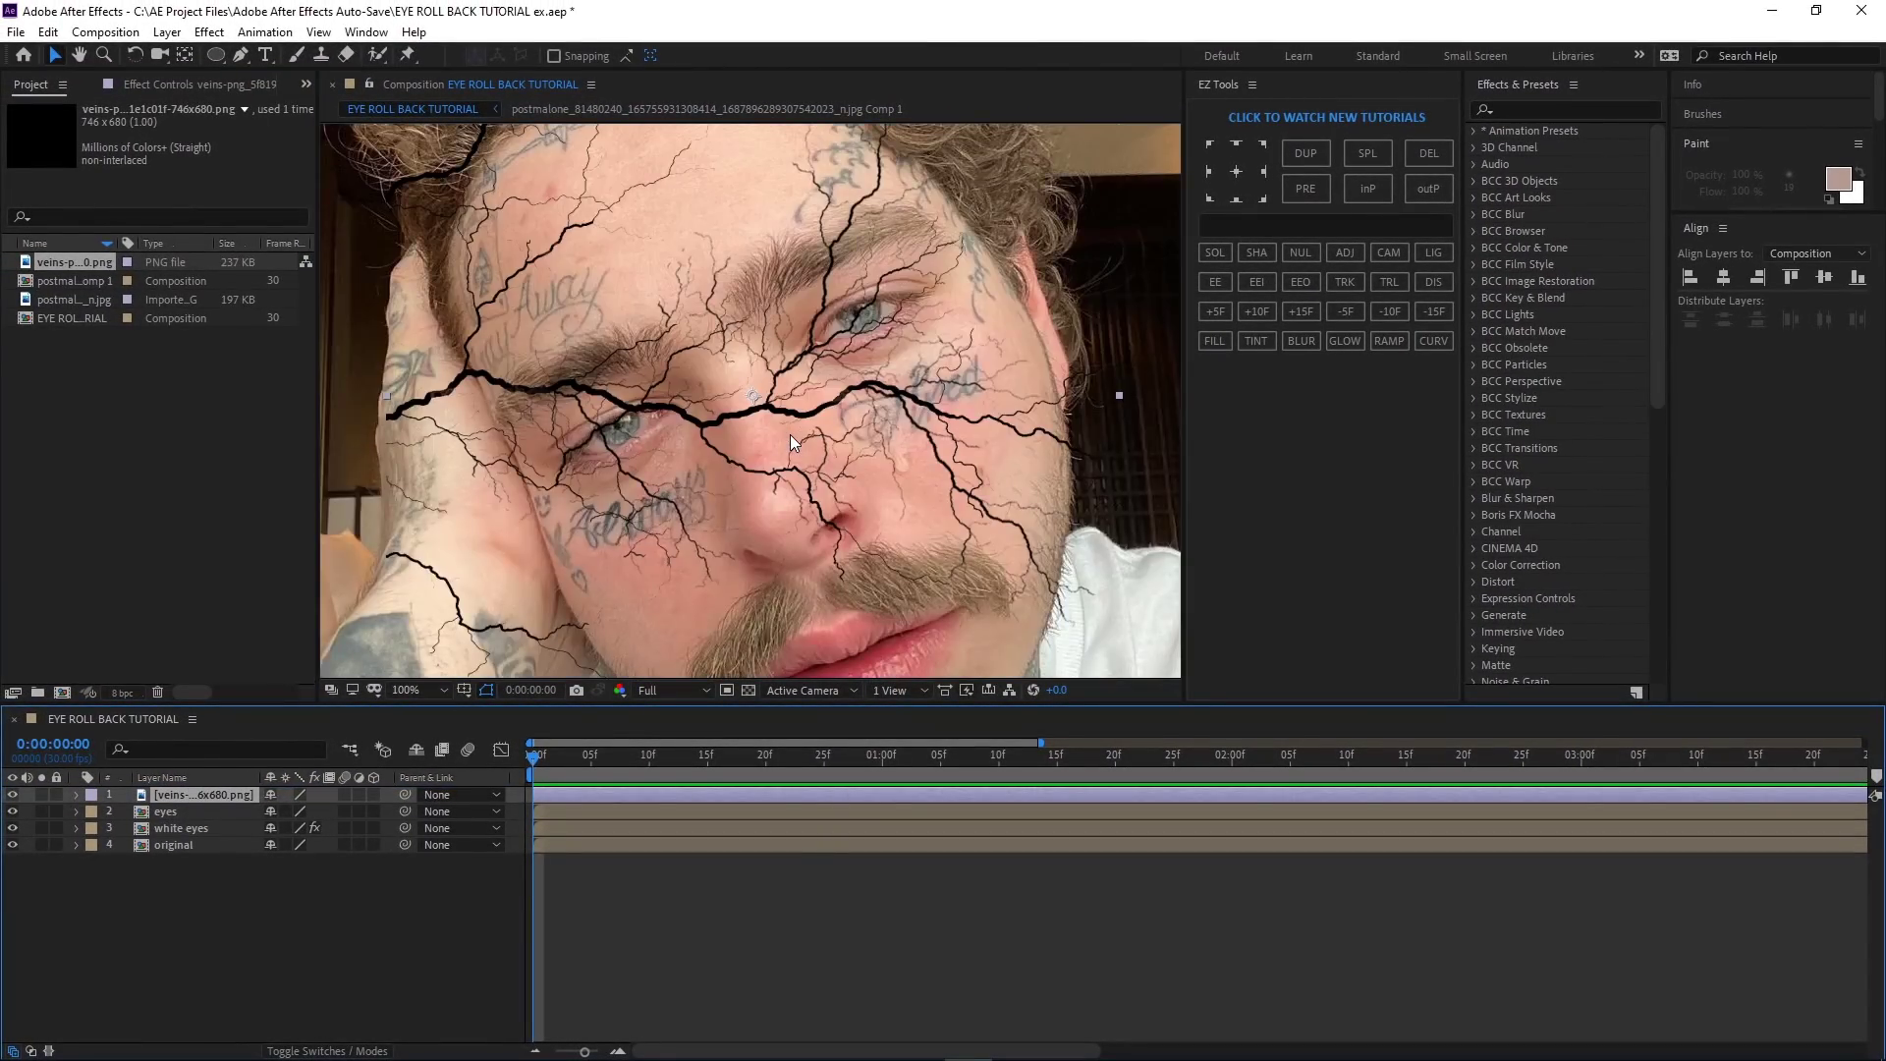
- Apply the Fill effect to the veins layer and set its colour to dark red 830000
{"action": "left_click", "coordinate": [1526, 110]}
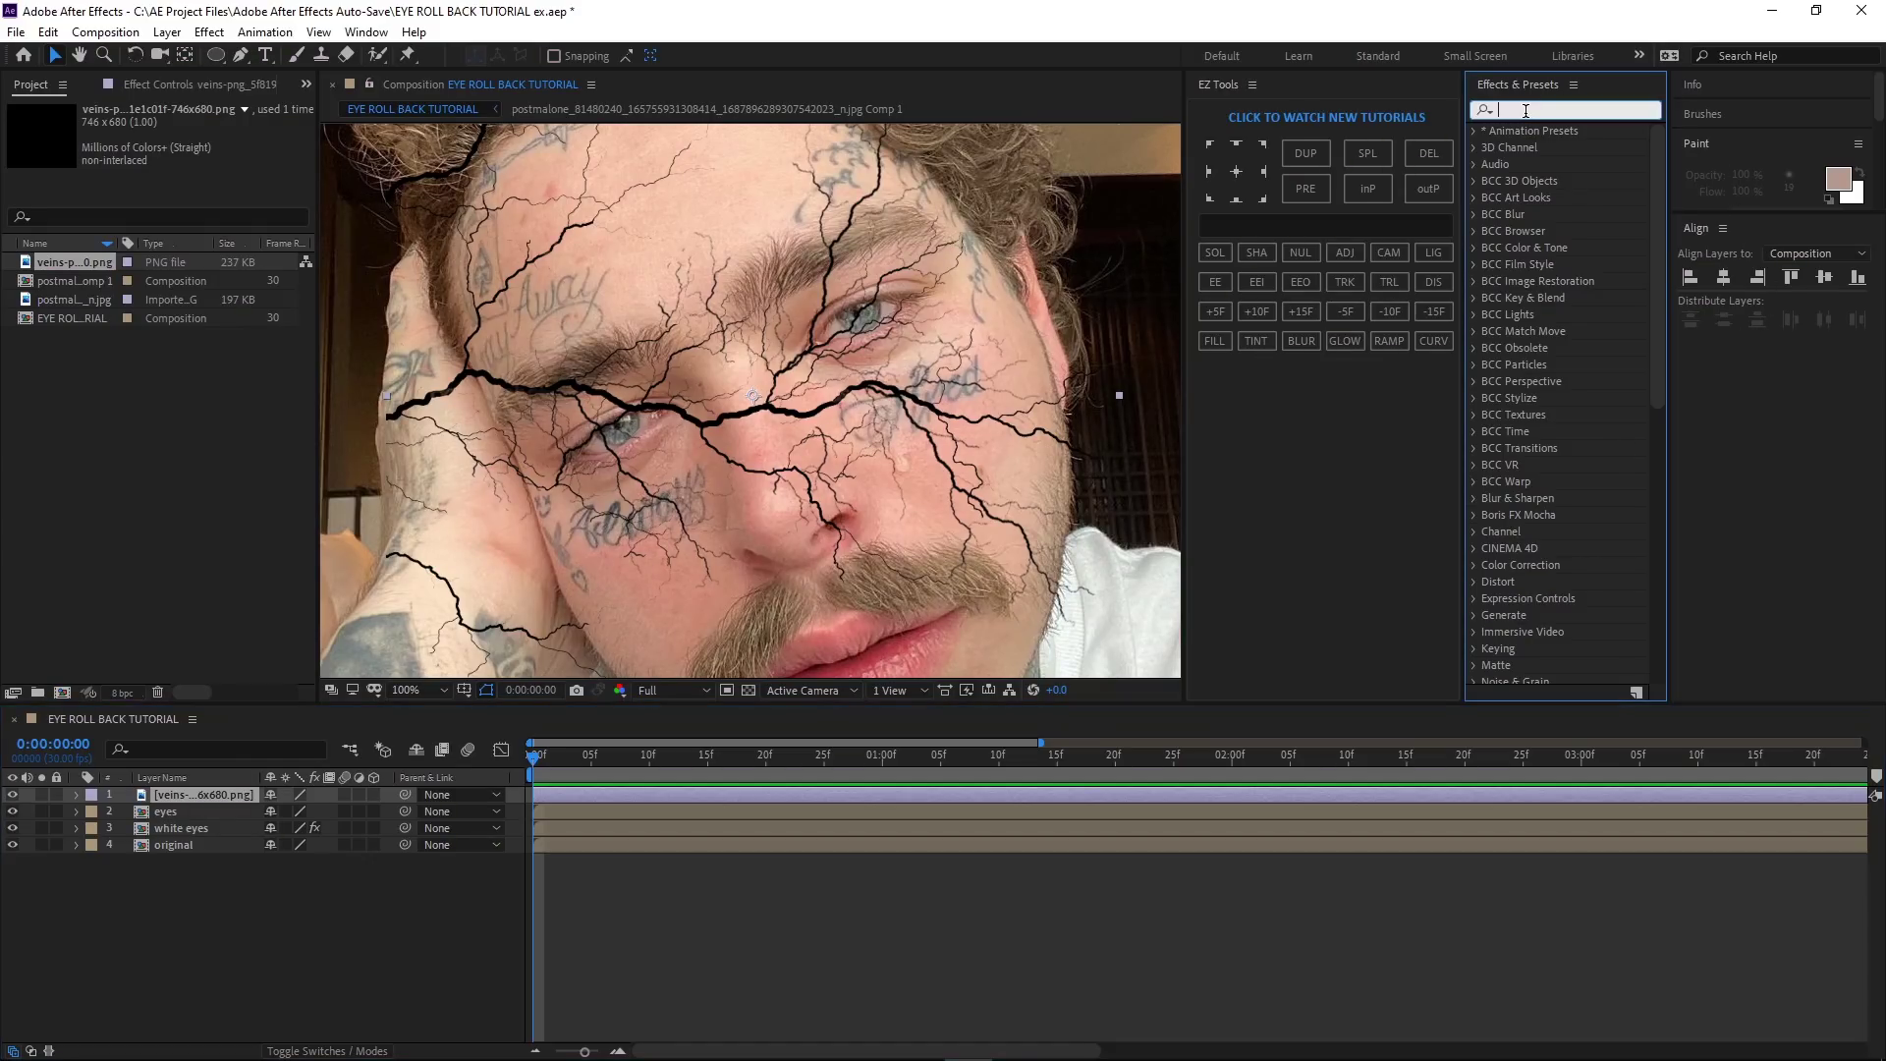
{"action": "type", "text": "fil"}
{"action": "left_click_drag", "start_coordinate": [1550, 244], "coordinate": [782, 816]}
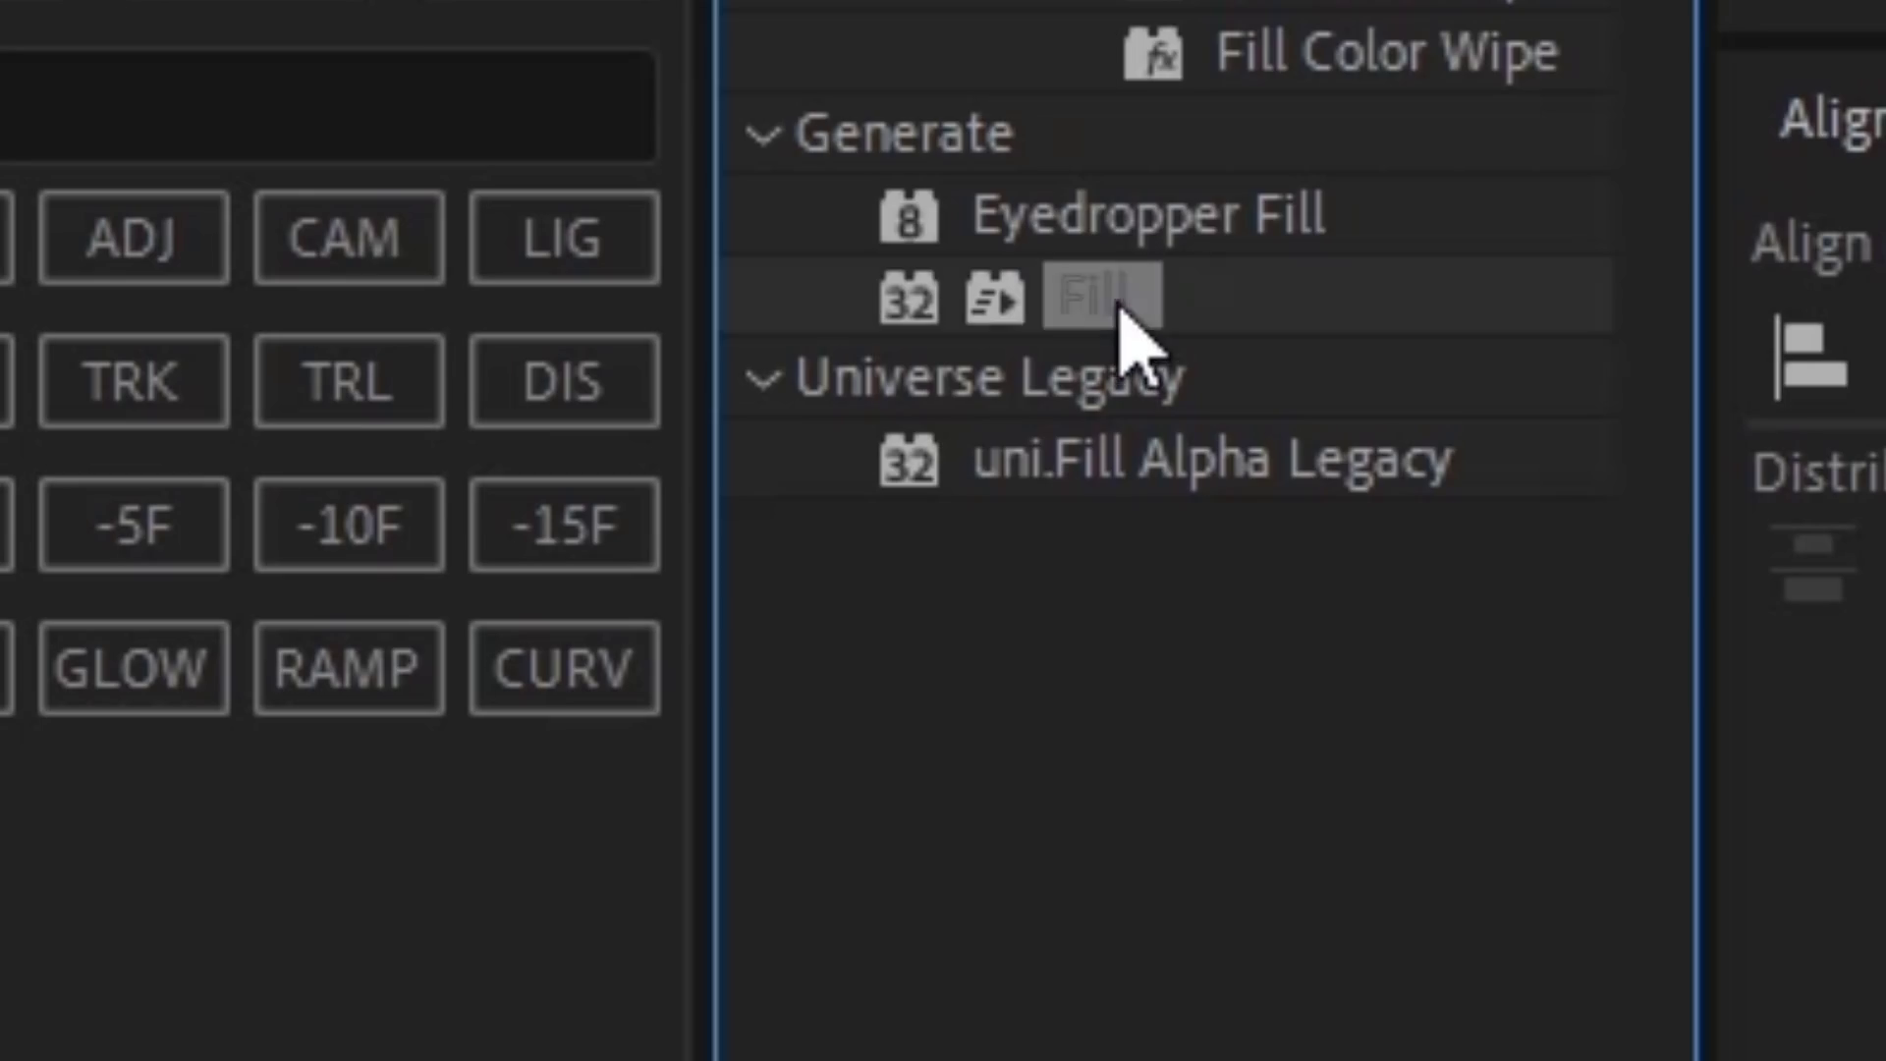
{"action": "left_click_drag", "start_coordinate": [956, 570], "coordinate": [950, 474]}
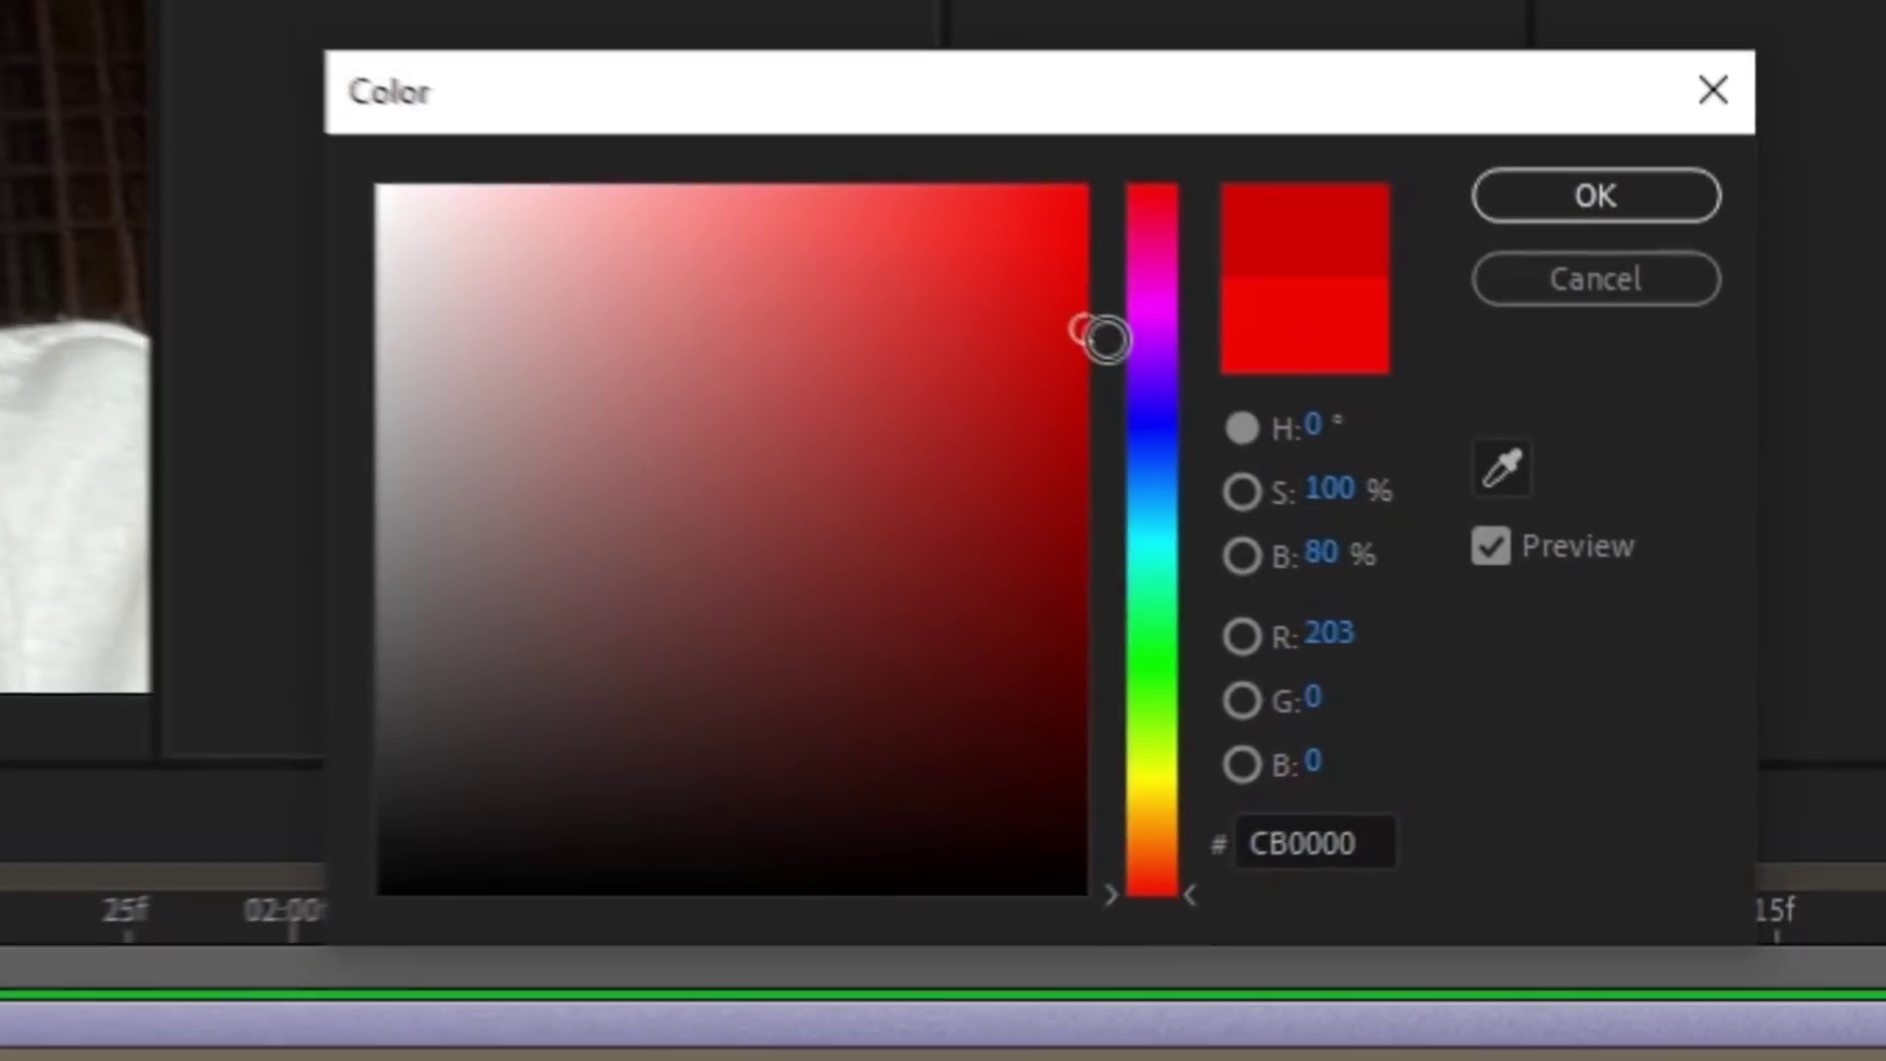
{"action": "left_click_drag", "start_coordinate": [1091, 330], "coordinate": [1147, 528]}
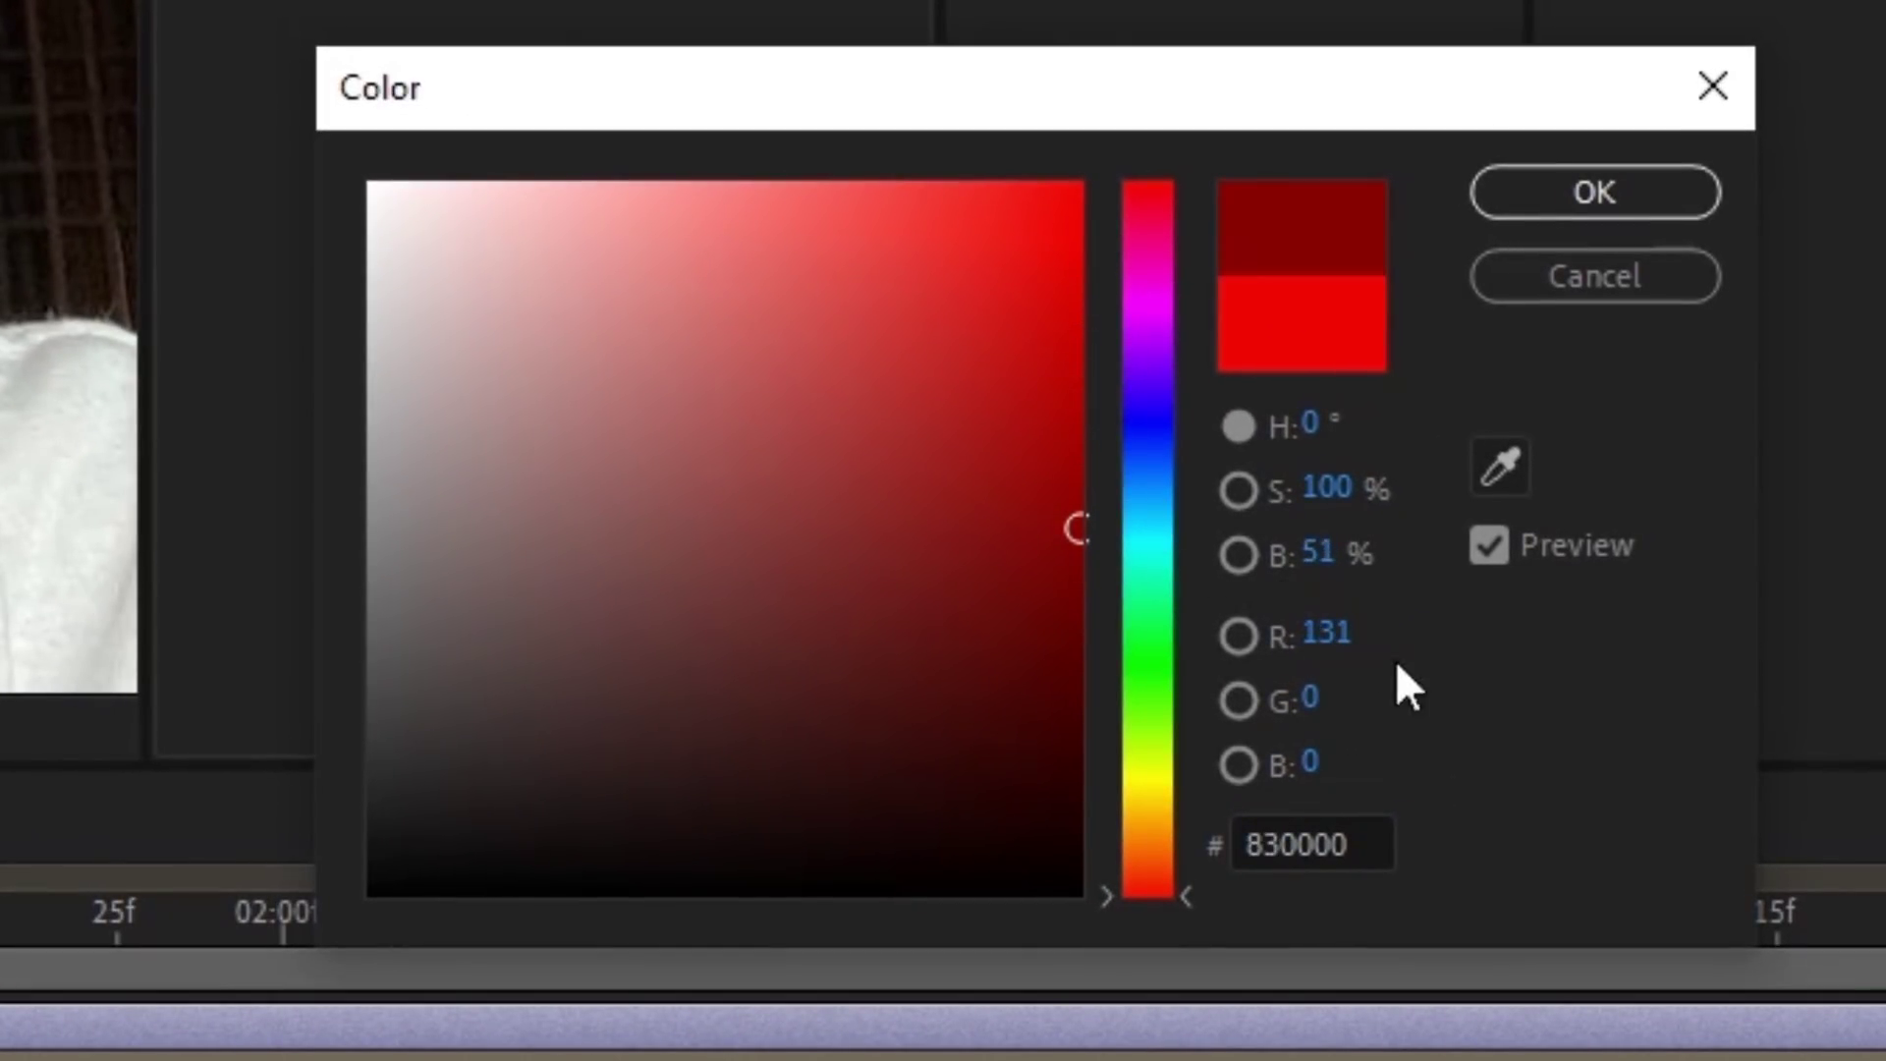
{"action": "left_click", "coordinate": [1590, 196]}
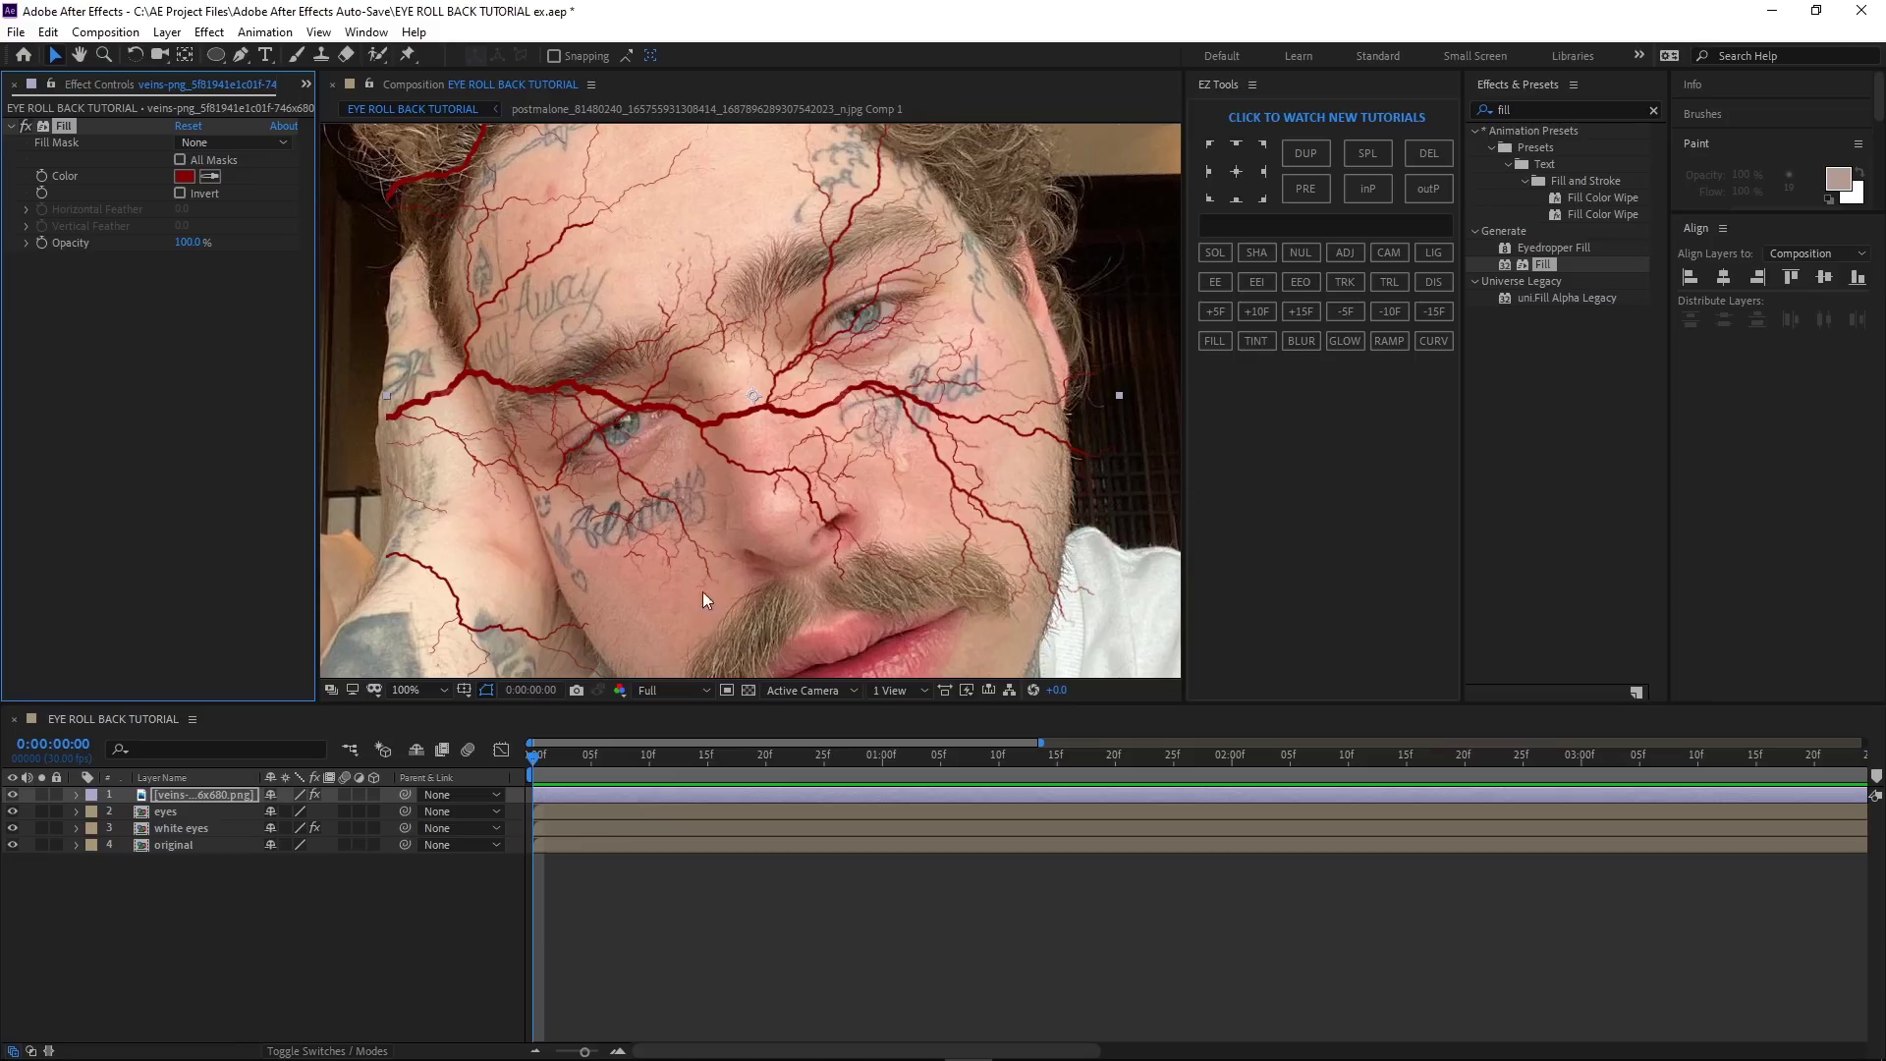
- Scale the veins layer down to 20%
{"action": "scroll", "coordinate": [697, 469], "scroll_direction": "up", "scroll_amount": 1}
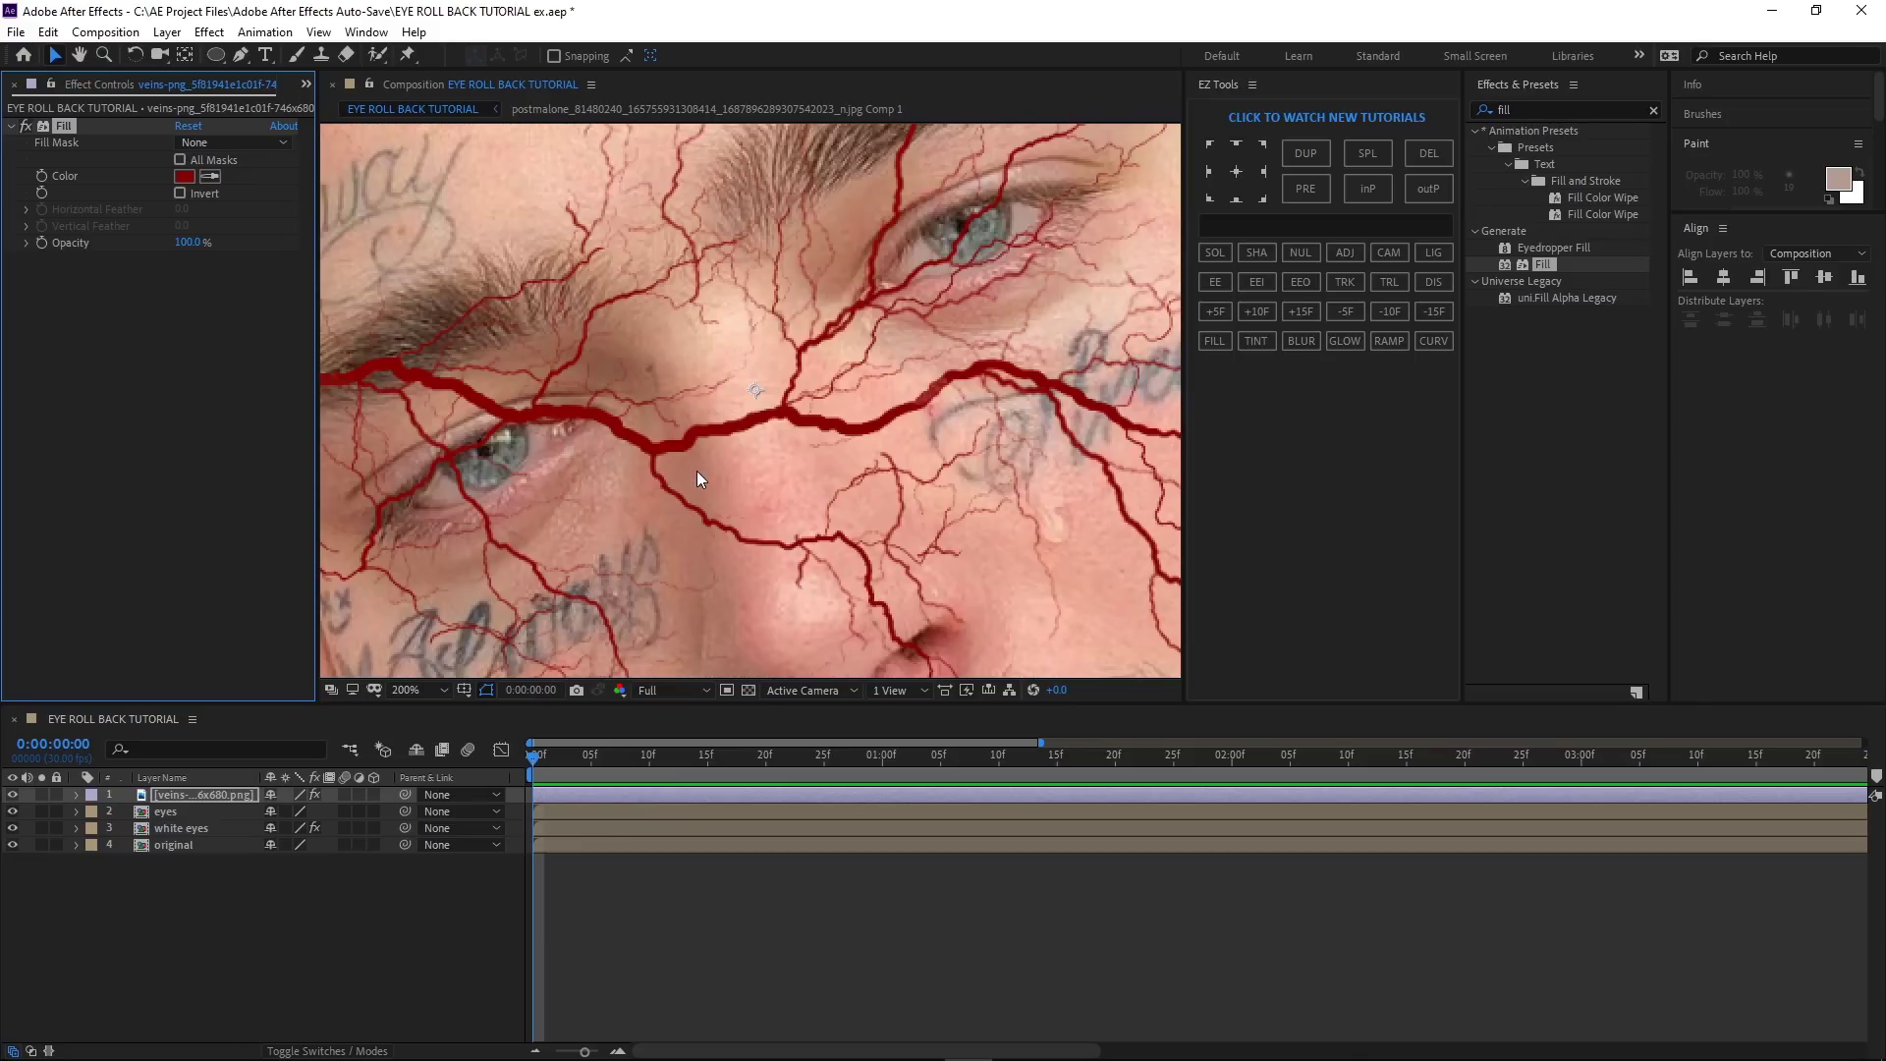
{"action": "key", "text": "s"}
{"action": "left_click_drag", "start_coordinate": [292, 811], "coordinate": [214, 812]}
{"action": "scroll", "coordinate": [900, 535], "scroll_direction": "down", "scroll_amount": 2}
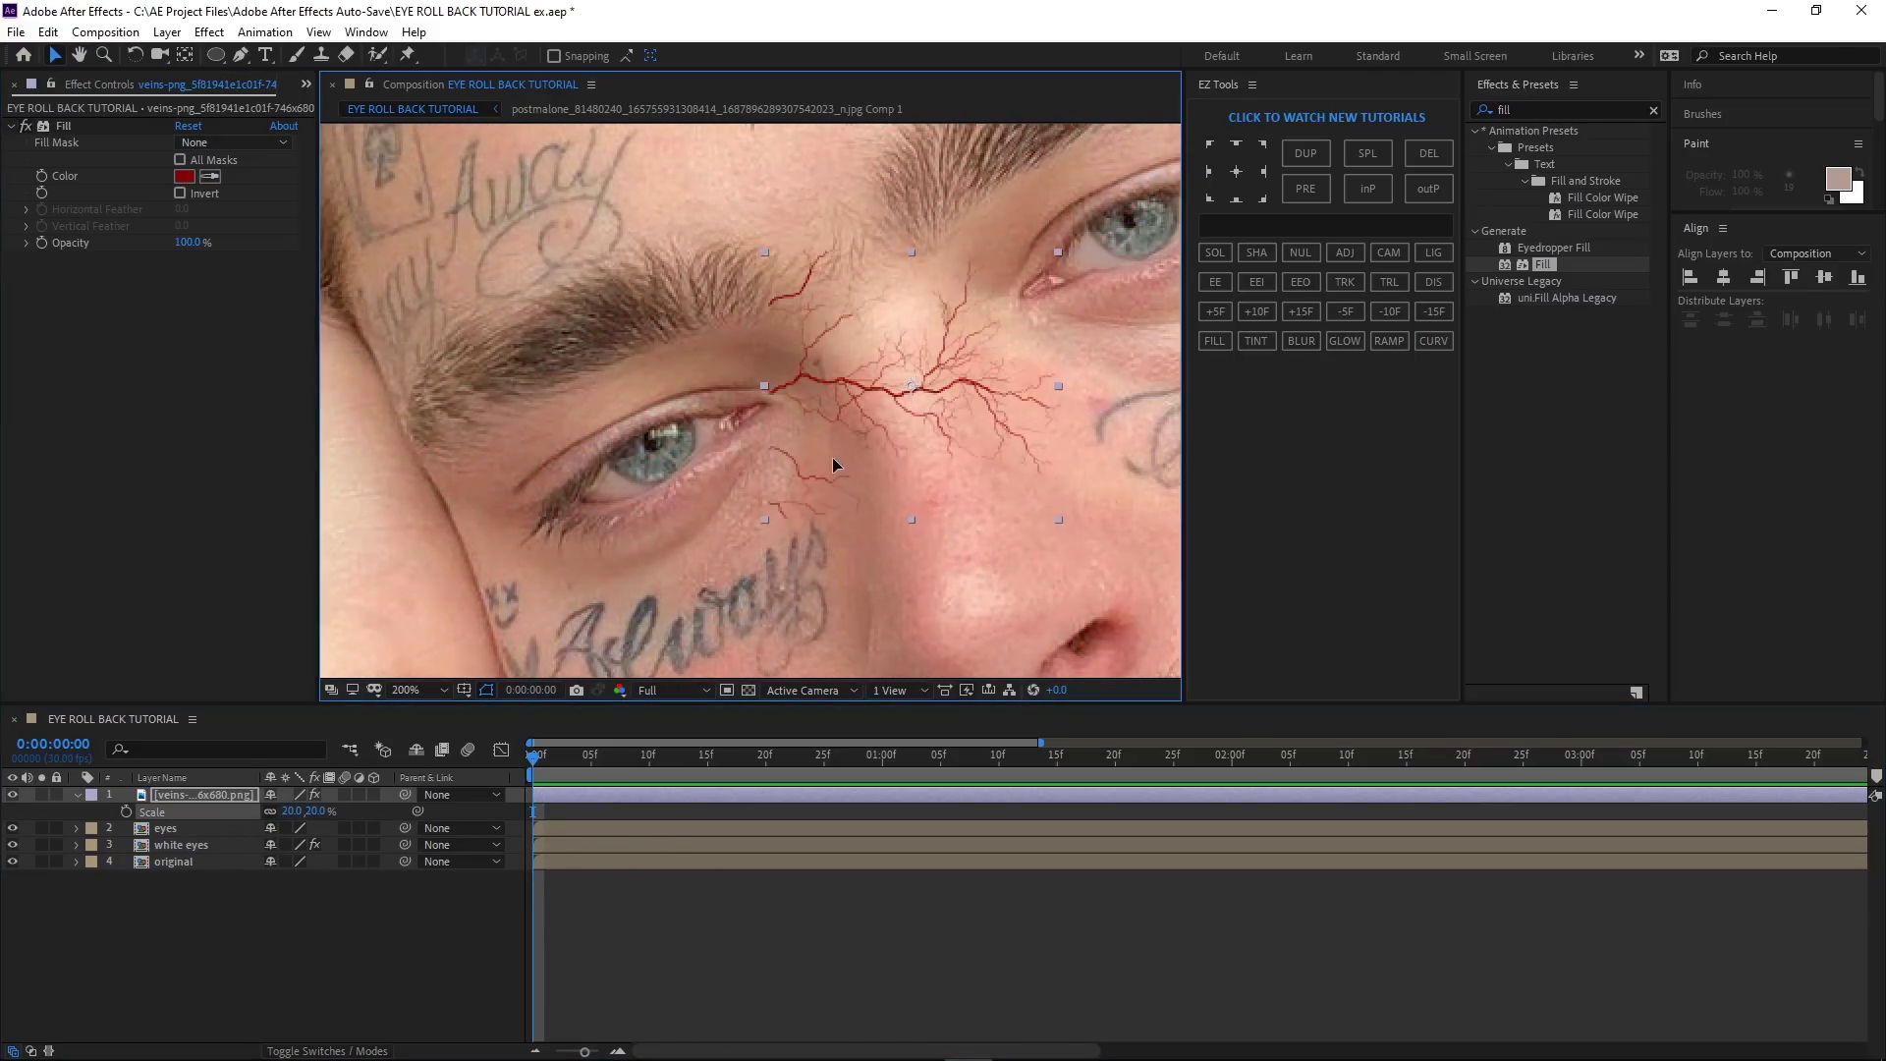
{"action": "scroll", "coordinate": [902, 458], "scroll_direction": "up", "scroll_amount": 1}
{"action": "scroll", "coordinate": [887, 461], "scroll_direction": "up", "scroll_amount": 1}
- Pre-compose the veins layer and place it over the outer corner of the eye nearest the hand
{"action": "key", "text": "ctrl+shift+c"}
{"action": "key", "text": "Return"}
{"action": "scroll", "coordinate": [887, 462], "scroll_direction": "down", "scroll_amount": 1}
{"action": "left_click_drag", "start_coordinate": [833, 553], "coordinate": [725, 593]}
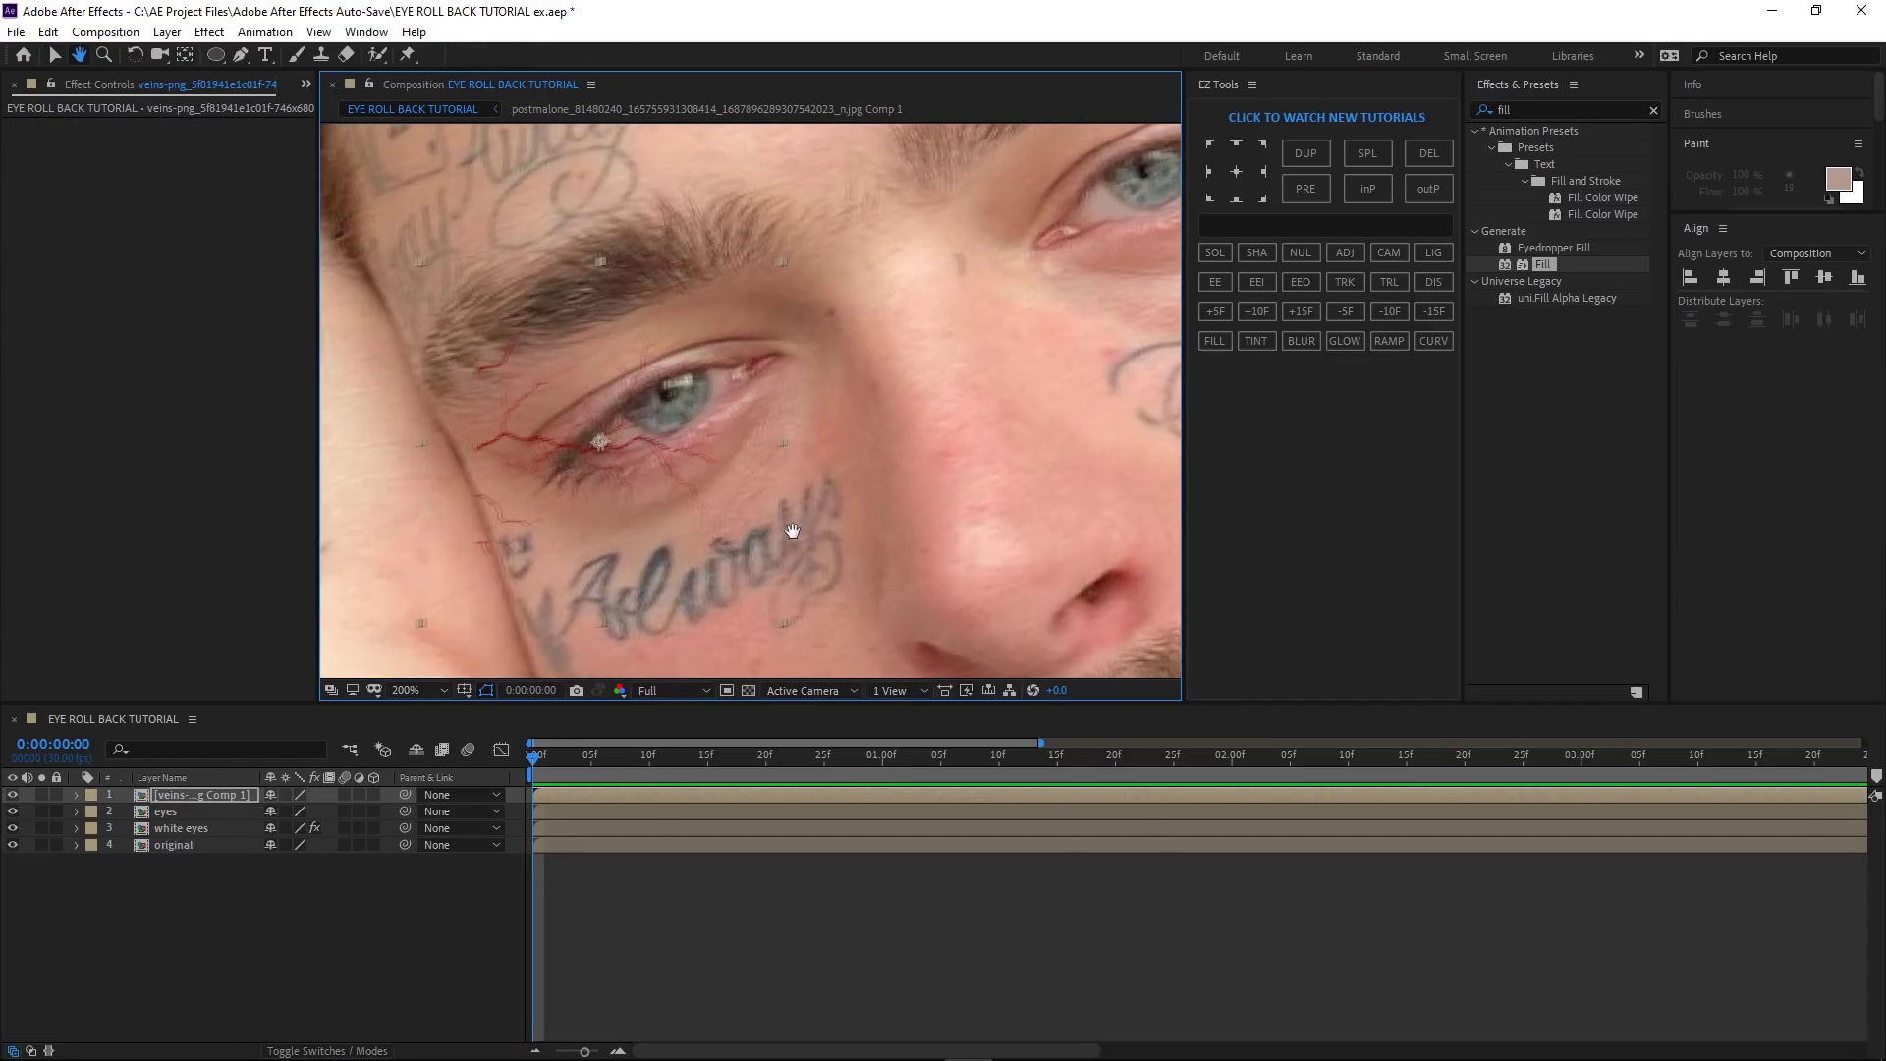
- Duplicate the veins pre-comp, rotate the copy and place it at the inner corner of the same eye, beside the nose
{"action": "key", "text": "ctrl+d"}
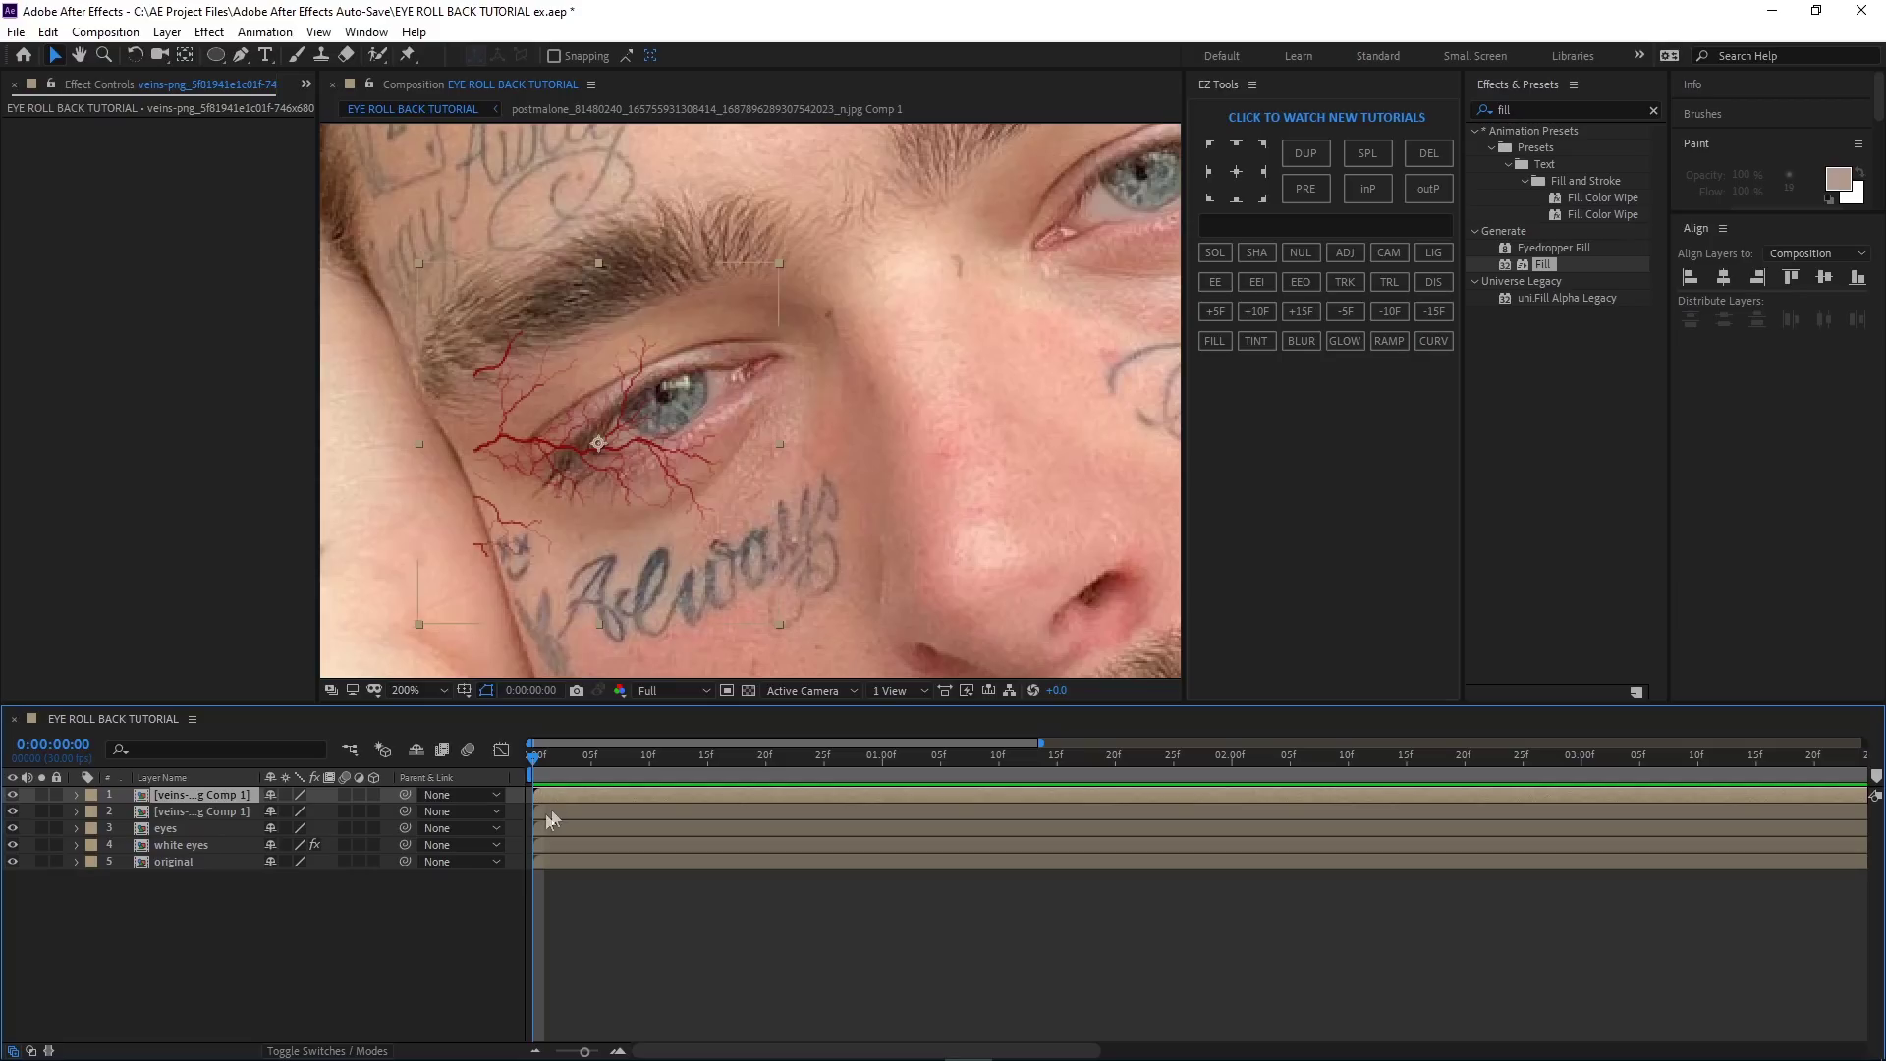
{"action": "key", "text": "r"}
{"action": "left_click_drag", "start_coordinate": [287, 811], "coordinate": [398, 808]}
{"action": "left_click_drag", "start_coordinate": [623, 507], "coordinate": [808, 374]}
{"action": "left_click", "coordinate": [584, 829]}
{"action": "left_click", "coordinate": [631, 517]}
- Pre-compose the two veins layers together into one composition with the default name
{"action": "left_click", "coordinate": [501, 811]}
{"action": "left_click", "coordinate": [554, 794], "text": "shift"}
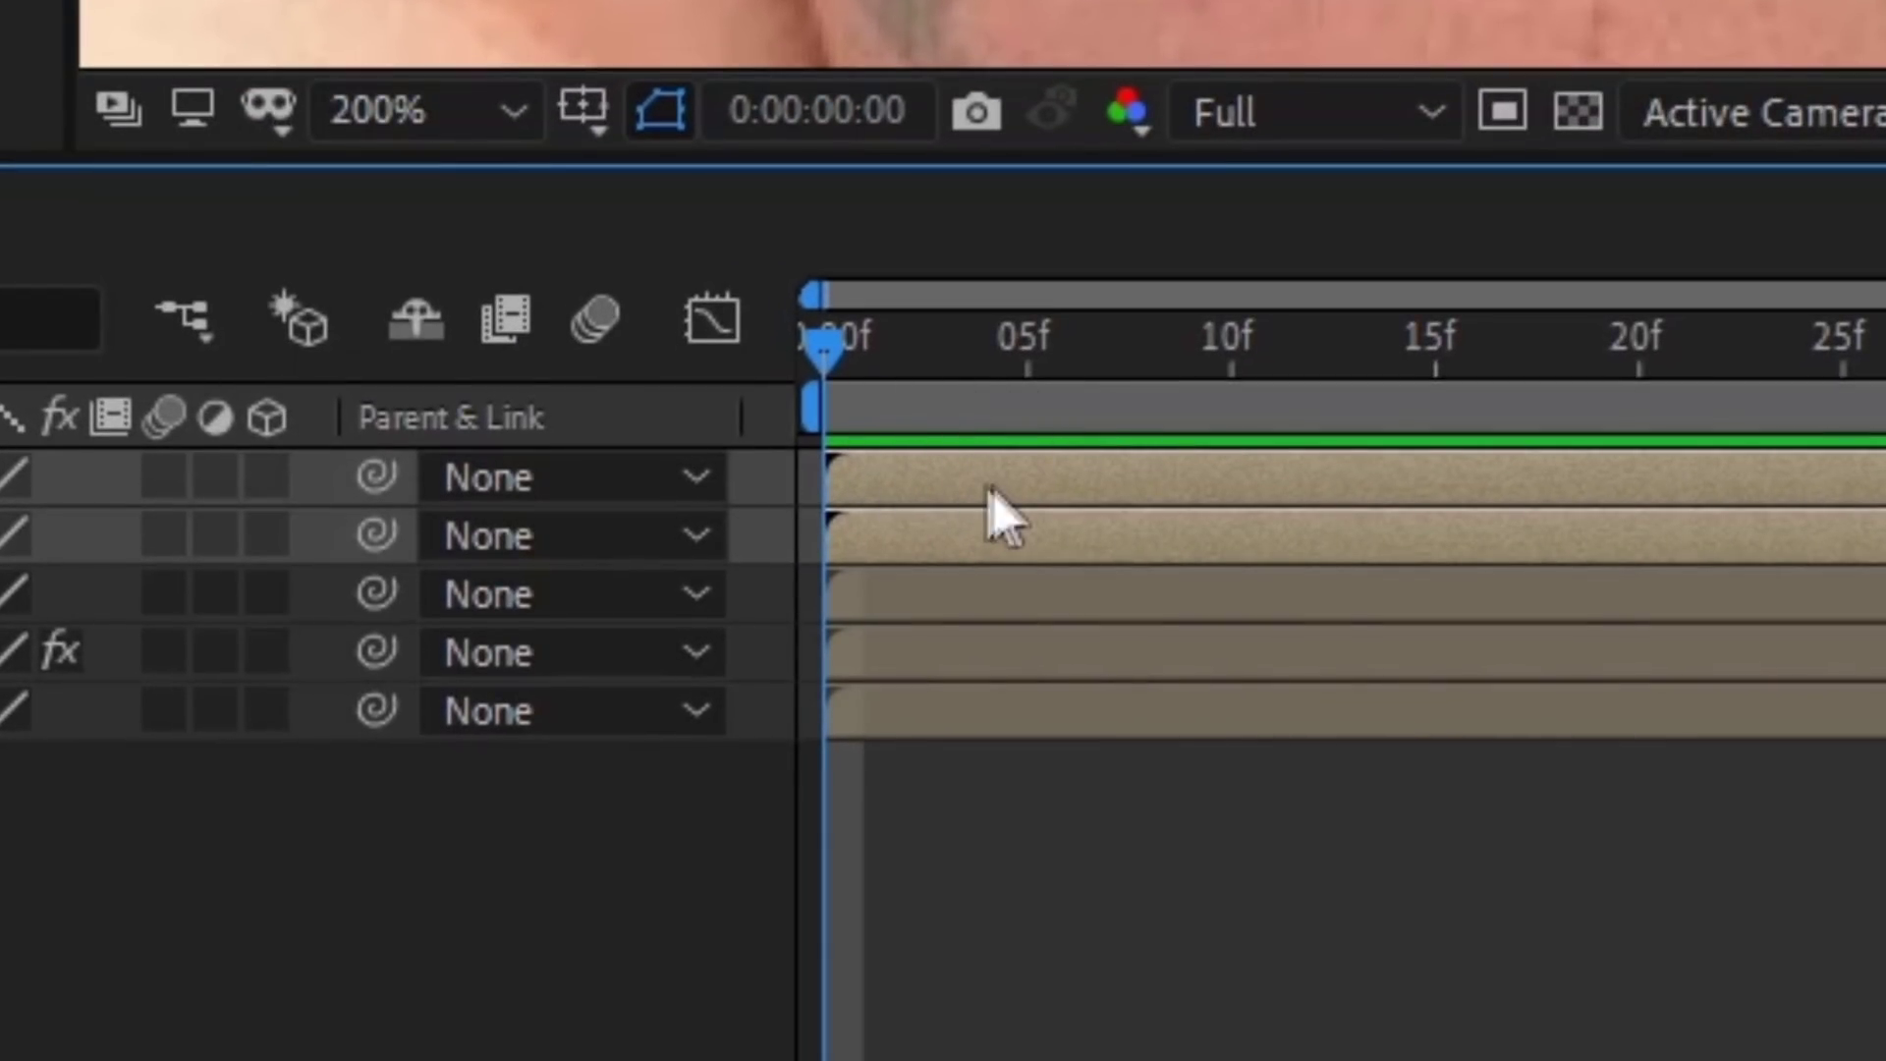
{"action": "key", "text": "ctrl+shift+c"}
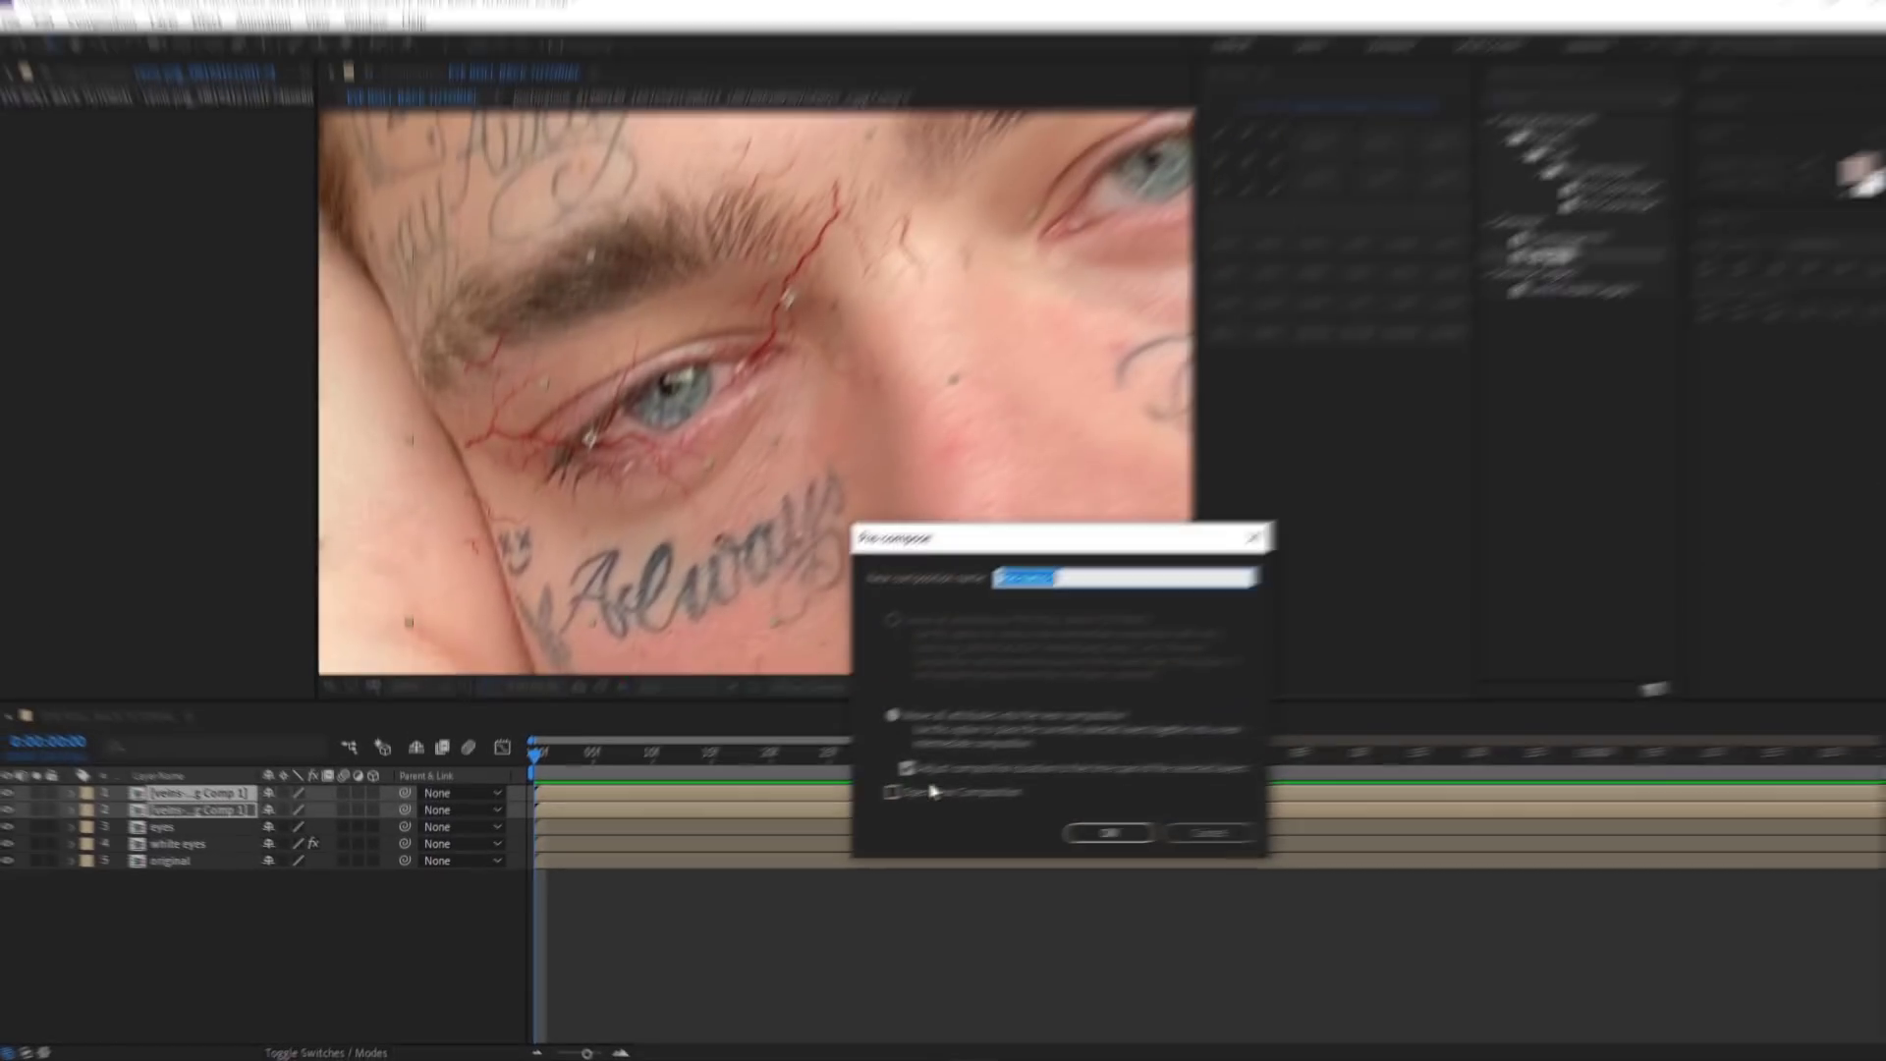
{"action": "key", "text": "Return"}
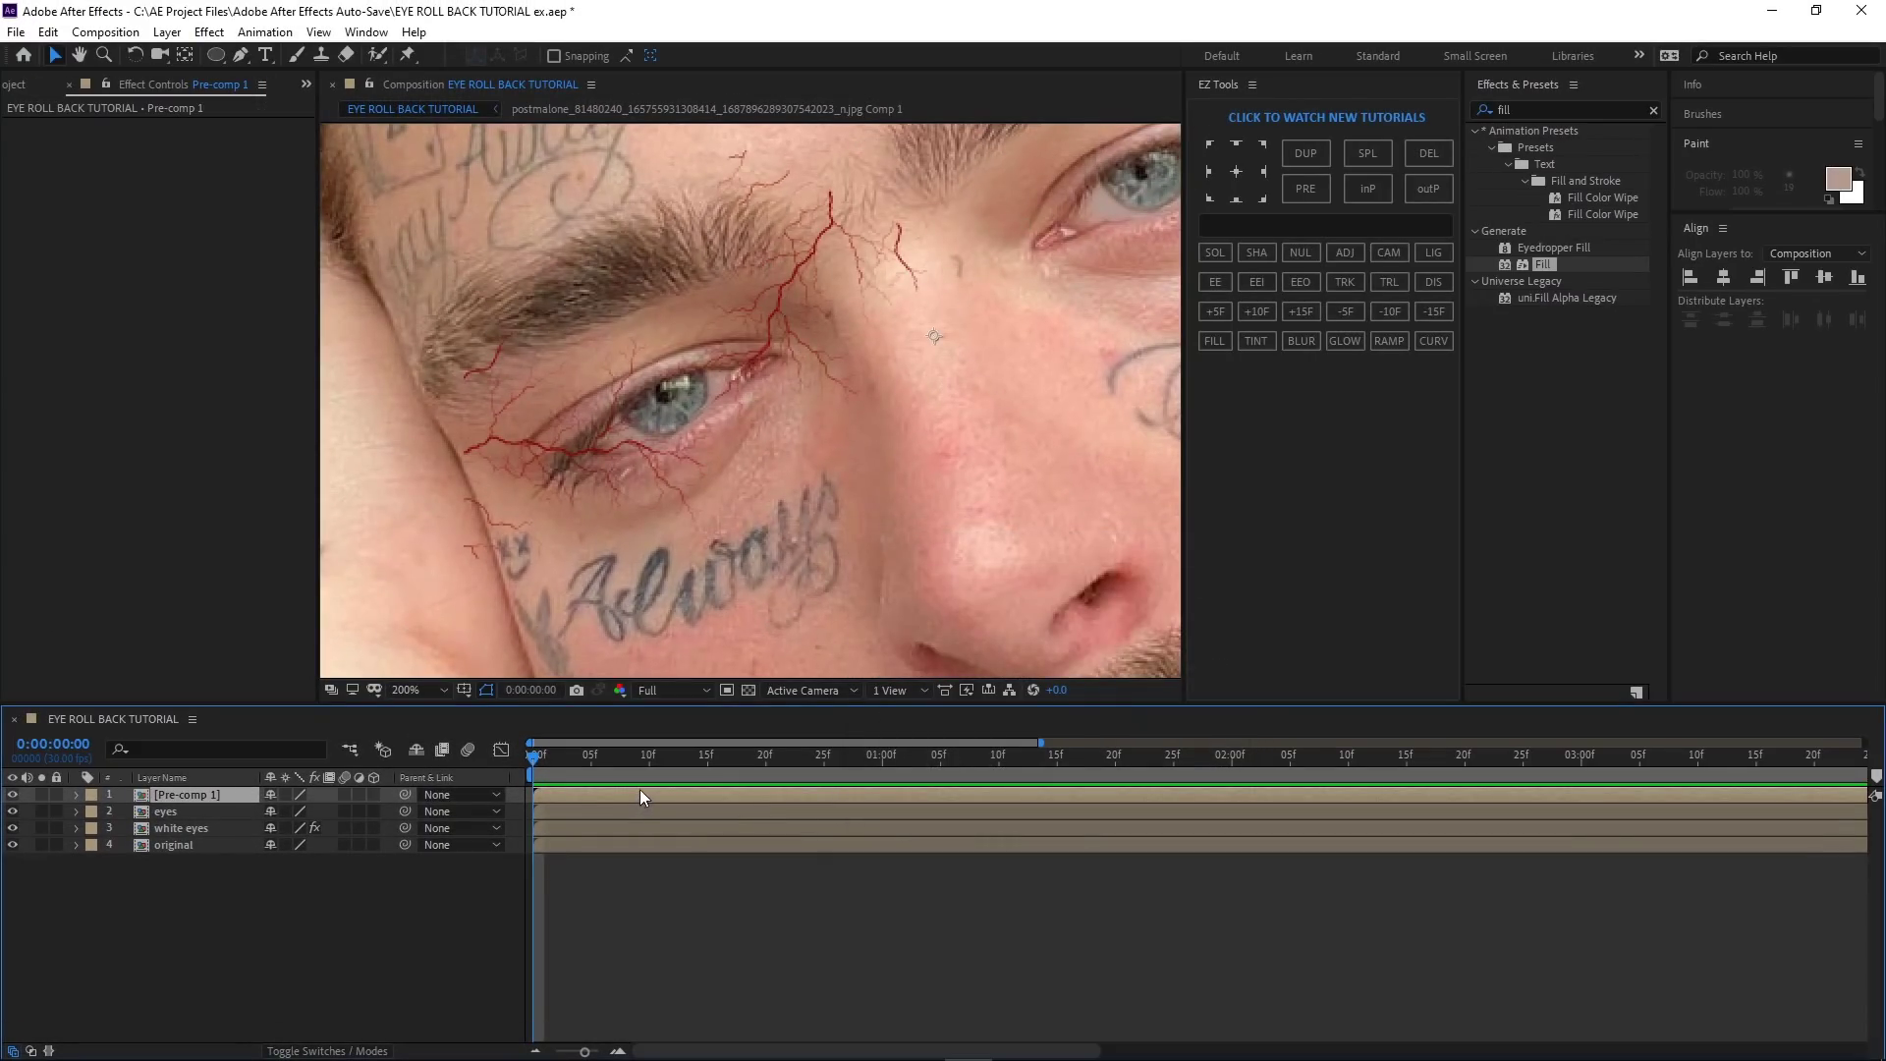
- Duplicate the combined veins pre-comp, place the copy around the other eye and pre-compose both together with the default name
{"action": "key", "text": "ctrl+d"}
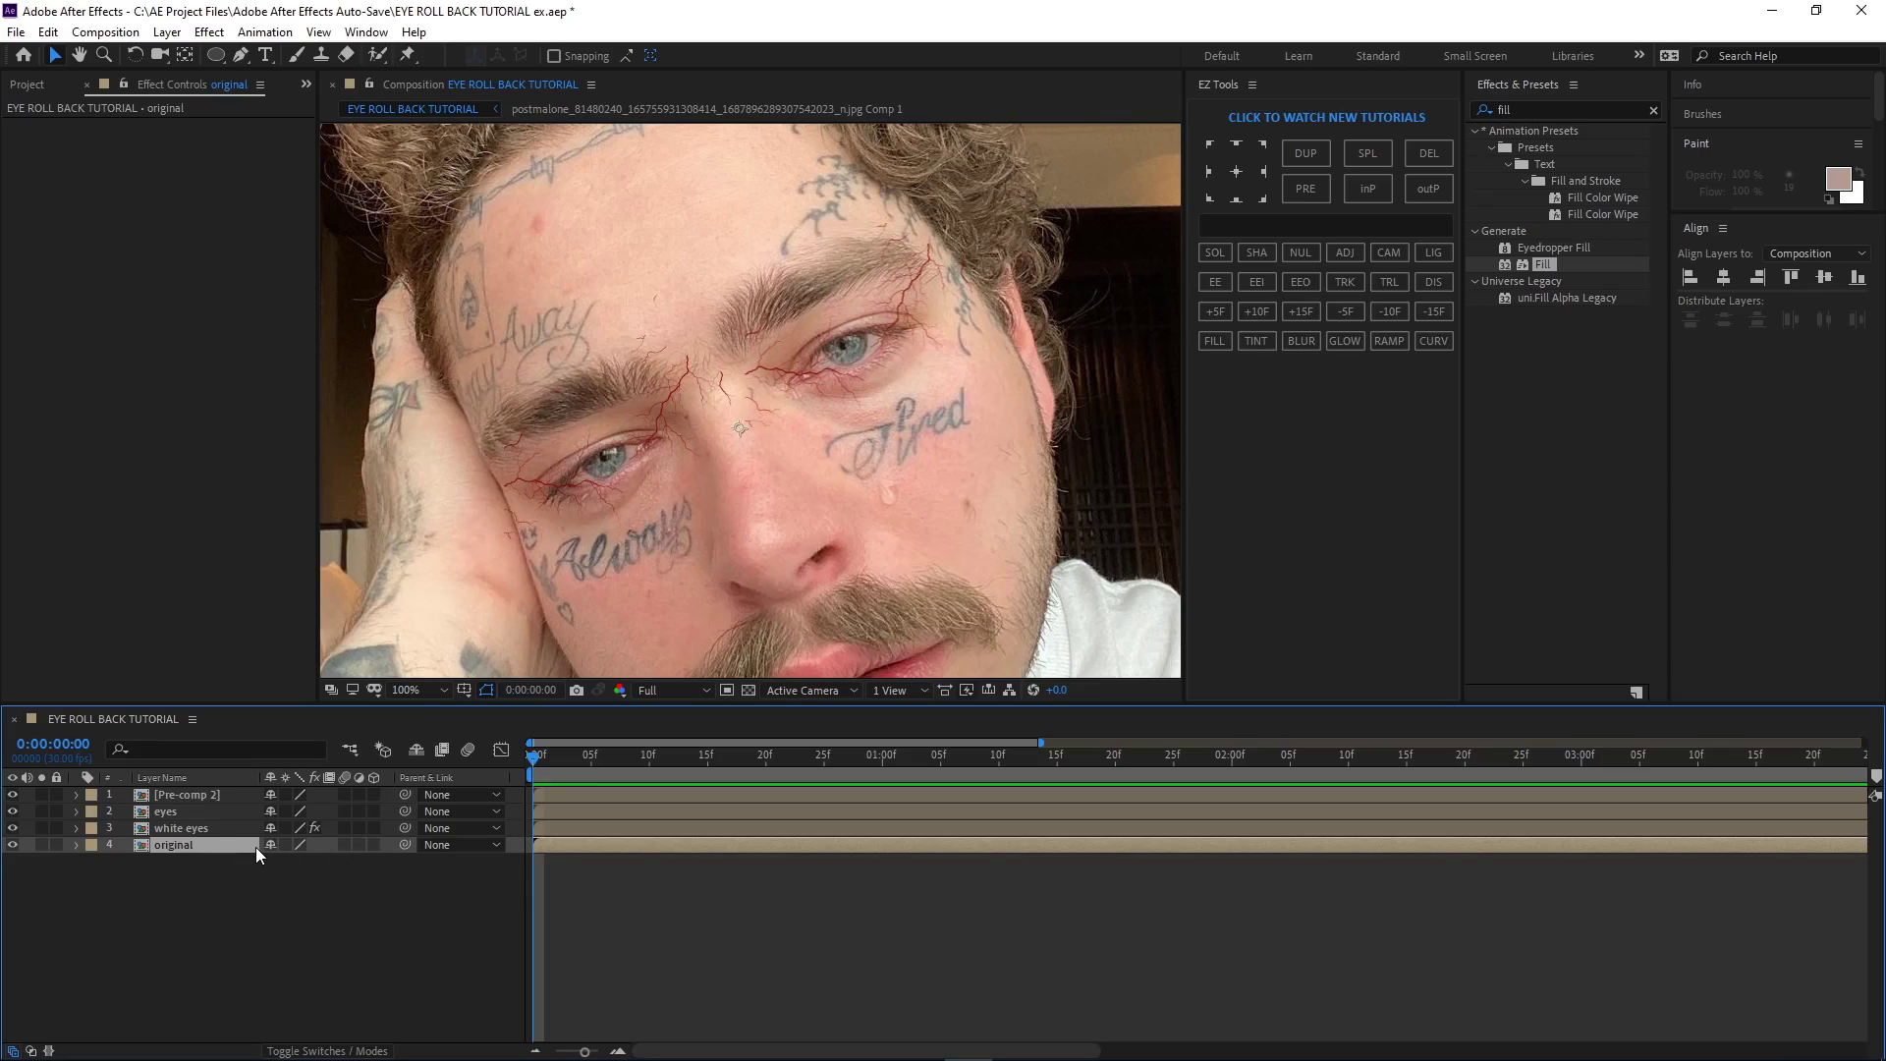
- Duplicate the original layer above all other layers and trace Pen tool masks around both eye openings on the copy
{"action": "key", "text": "ctrl+d"}
{"action": "left_click_drag", "start_coordinate": [208, 851], "coordinate": [206, 788]}
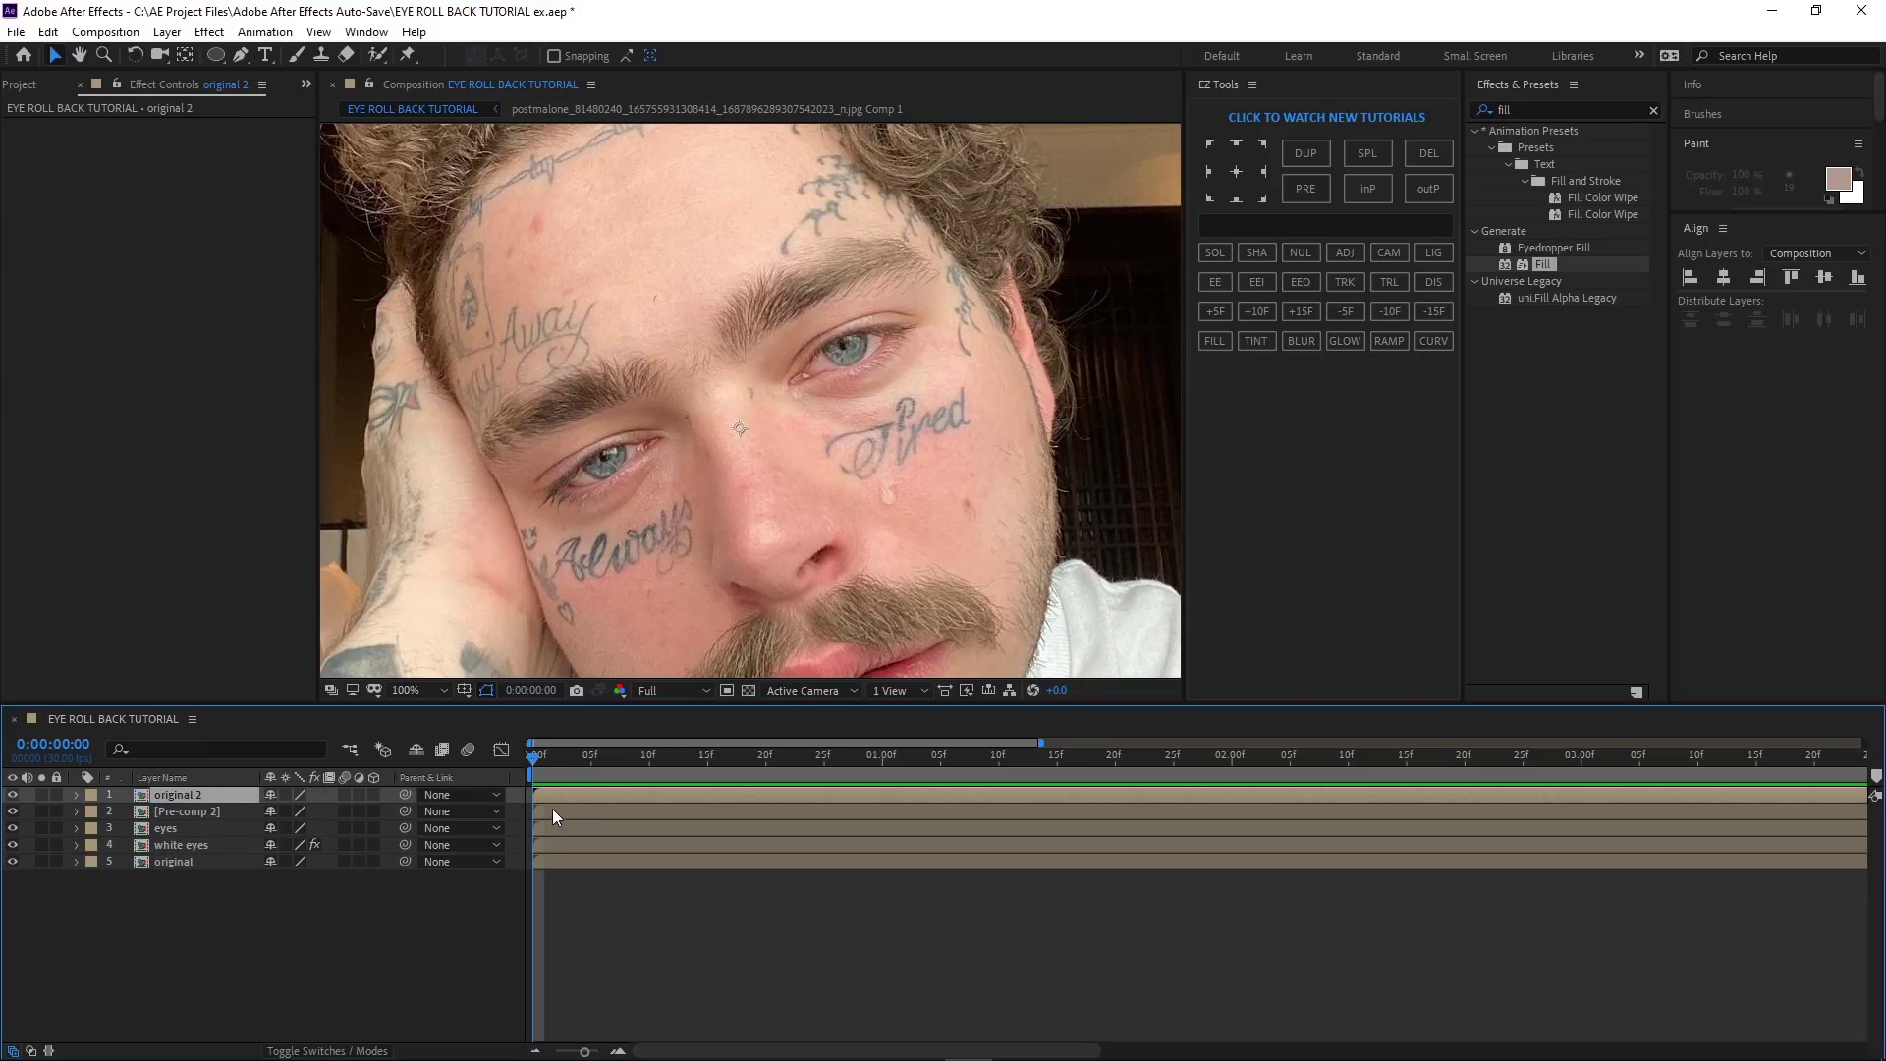
{"action": "key", "text": "period"}
{"action": "key", "text": "h"}
{"action": "left_click_drag", "start_coordinate": [607, 552], "coordinate": [894, 457]}
{"action": "left_click", "coordinate": [242, 55]}
{"action": "key", "text": "period"}
{"action": "scroll", "coordinate": [835, 373], "scroll_direction": "down", "scroll_amount": 2}
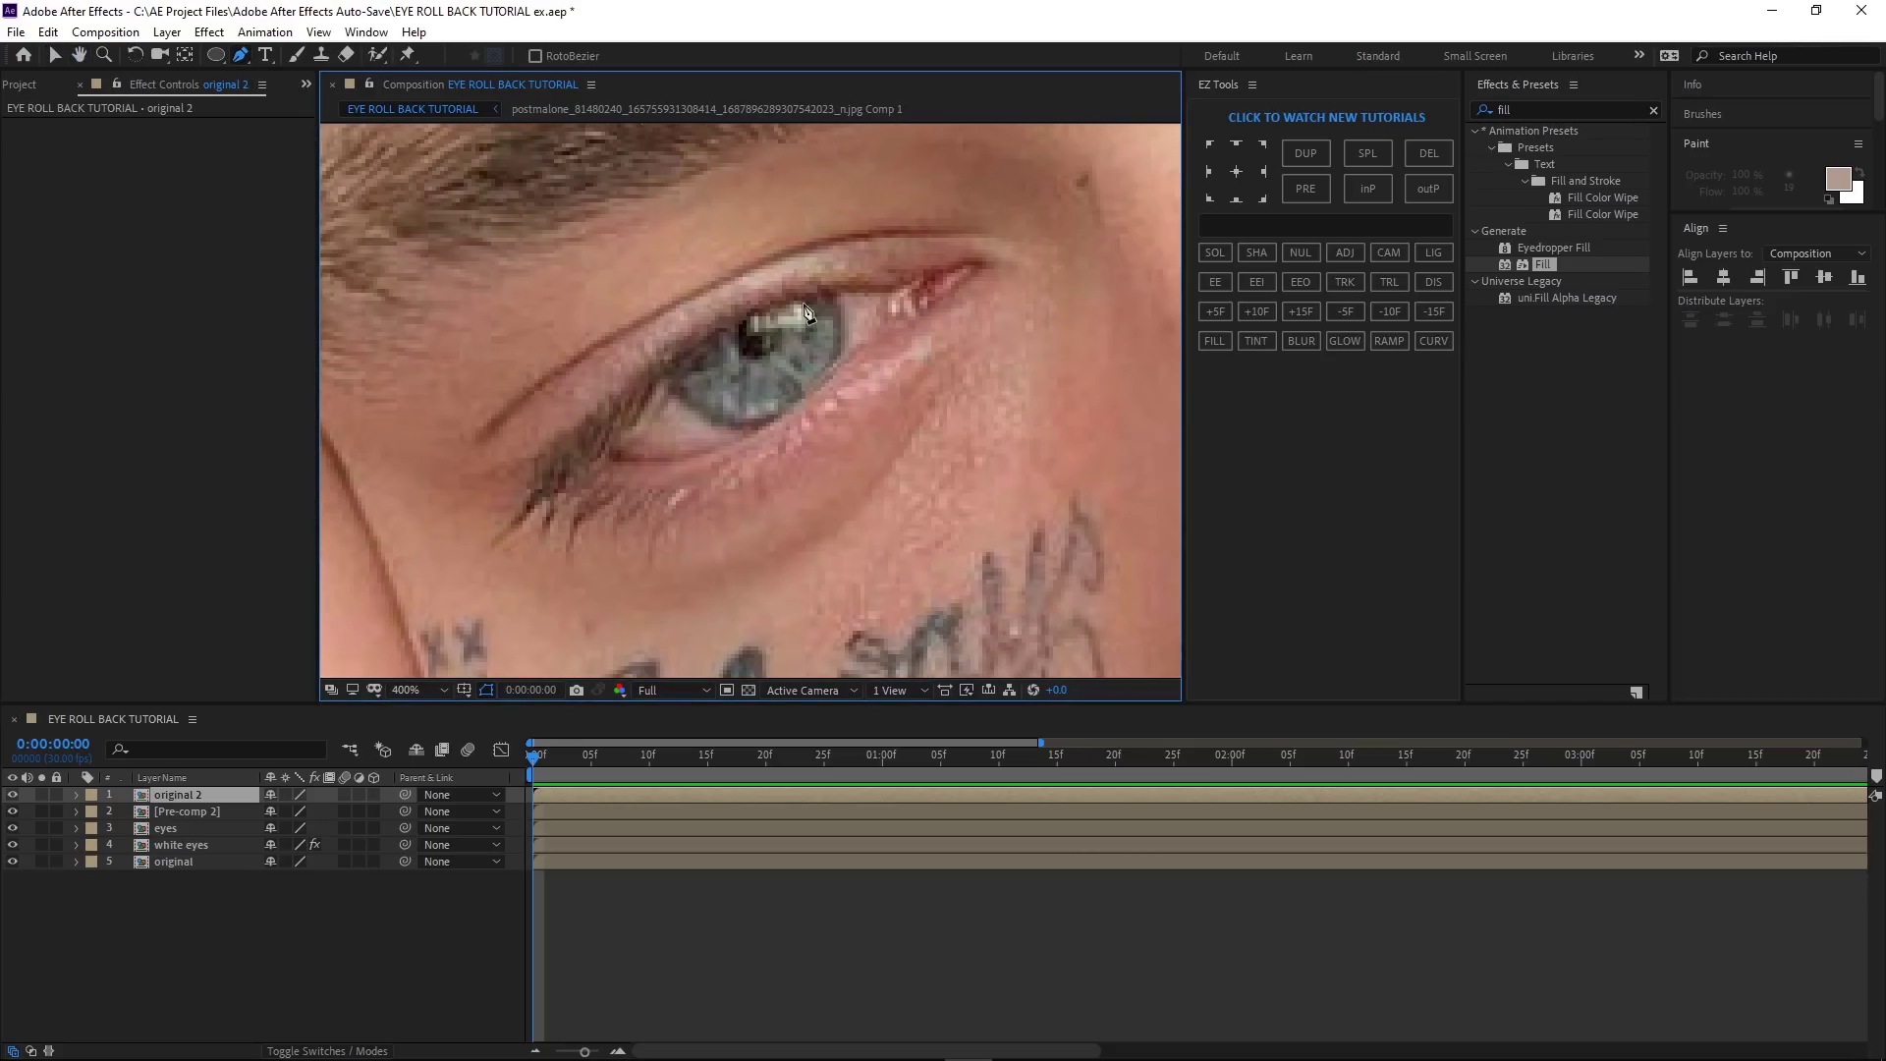
{"action": "left_click_drag", "start_coordinate": [600, 424], "coordinate": [567, 463]}
{"action": "left_click", "coordinate": [627, 458]}
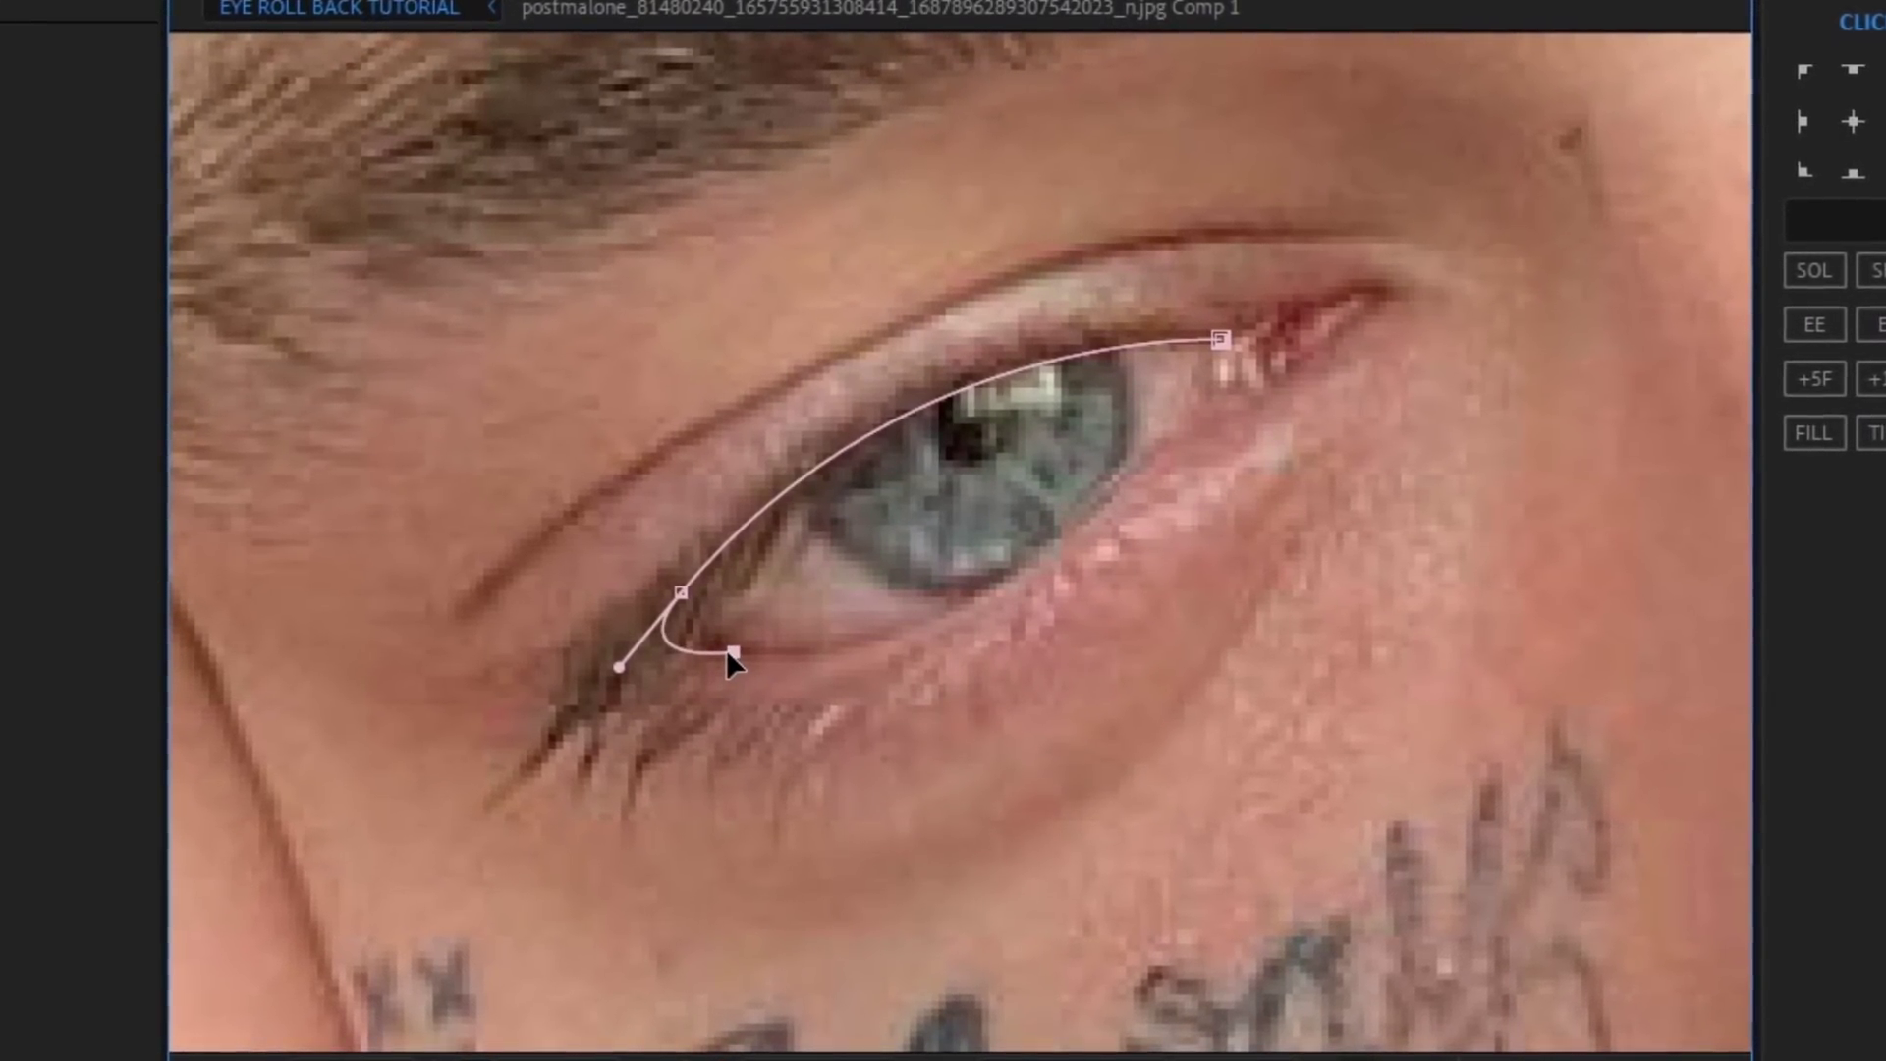
{"action": "left_click_drag", "start_coordinate": [1091, 513], "coordinate": [1030, 627]}
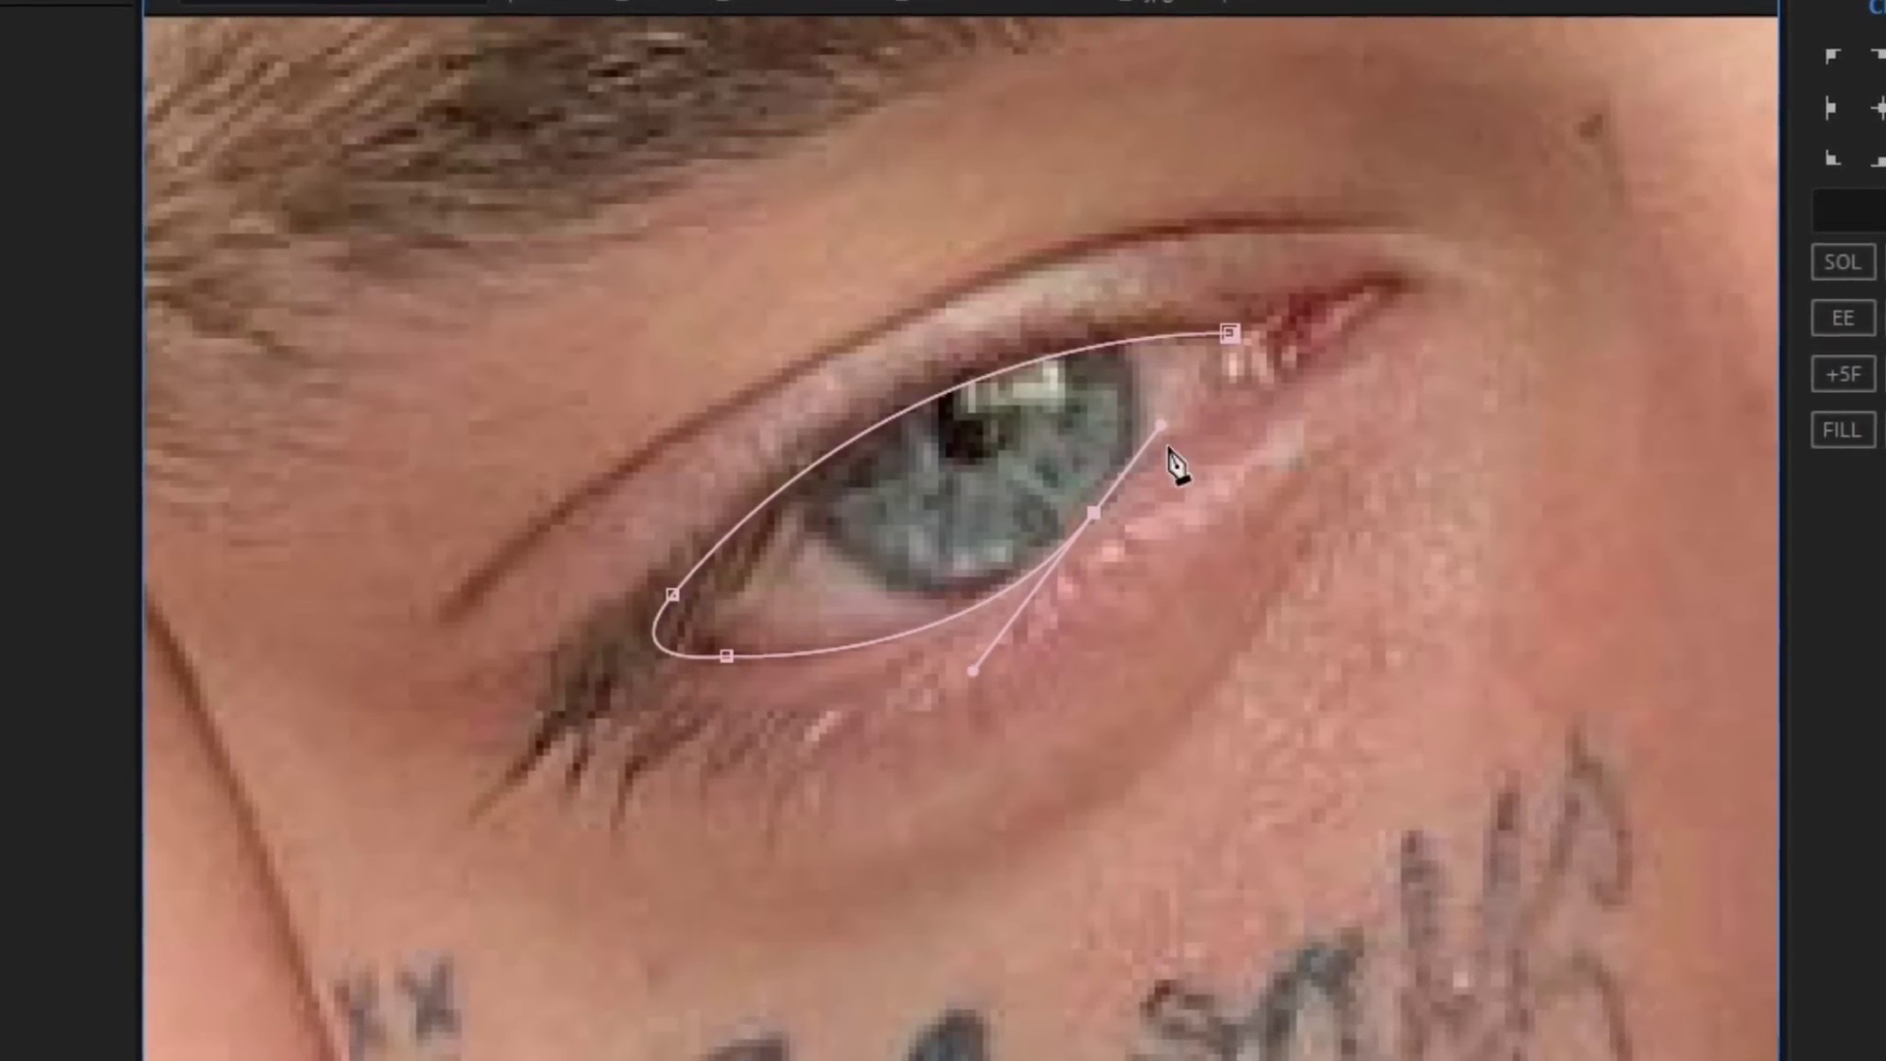
{"action": "left_click", "coordinate": [1222, 406]}
{"action": "left_click", "coordinate": [1253, 372]}
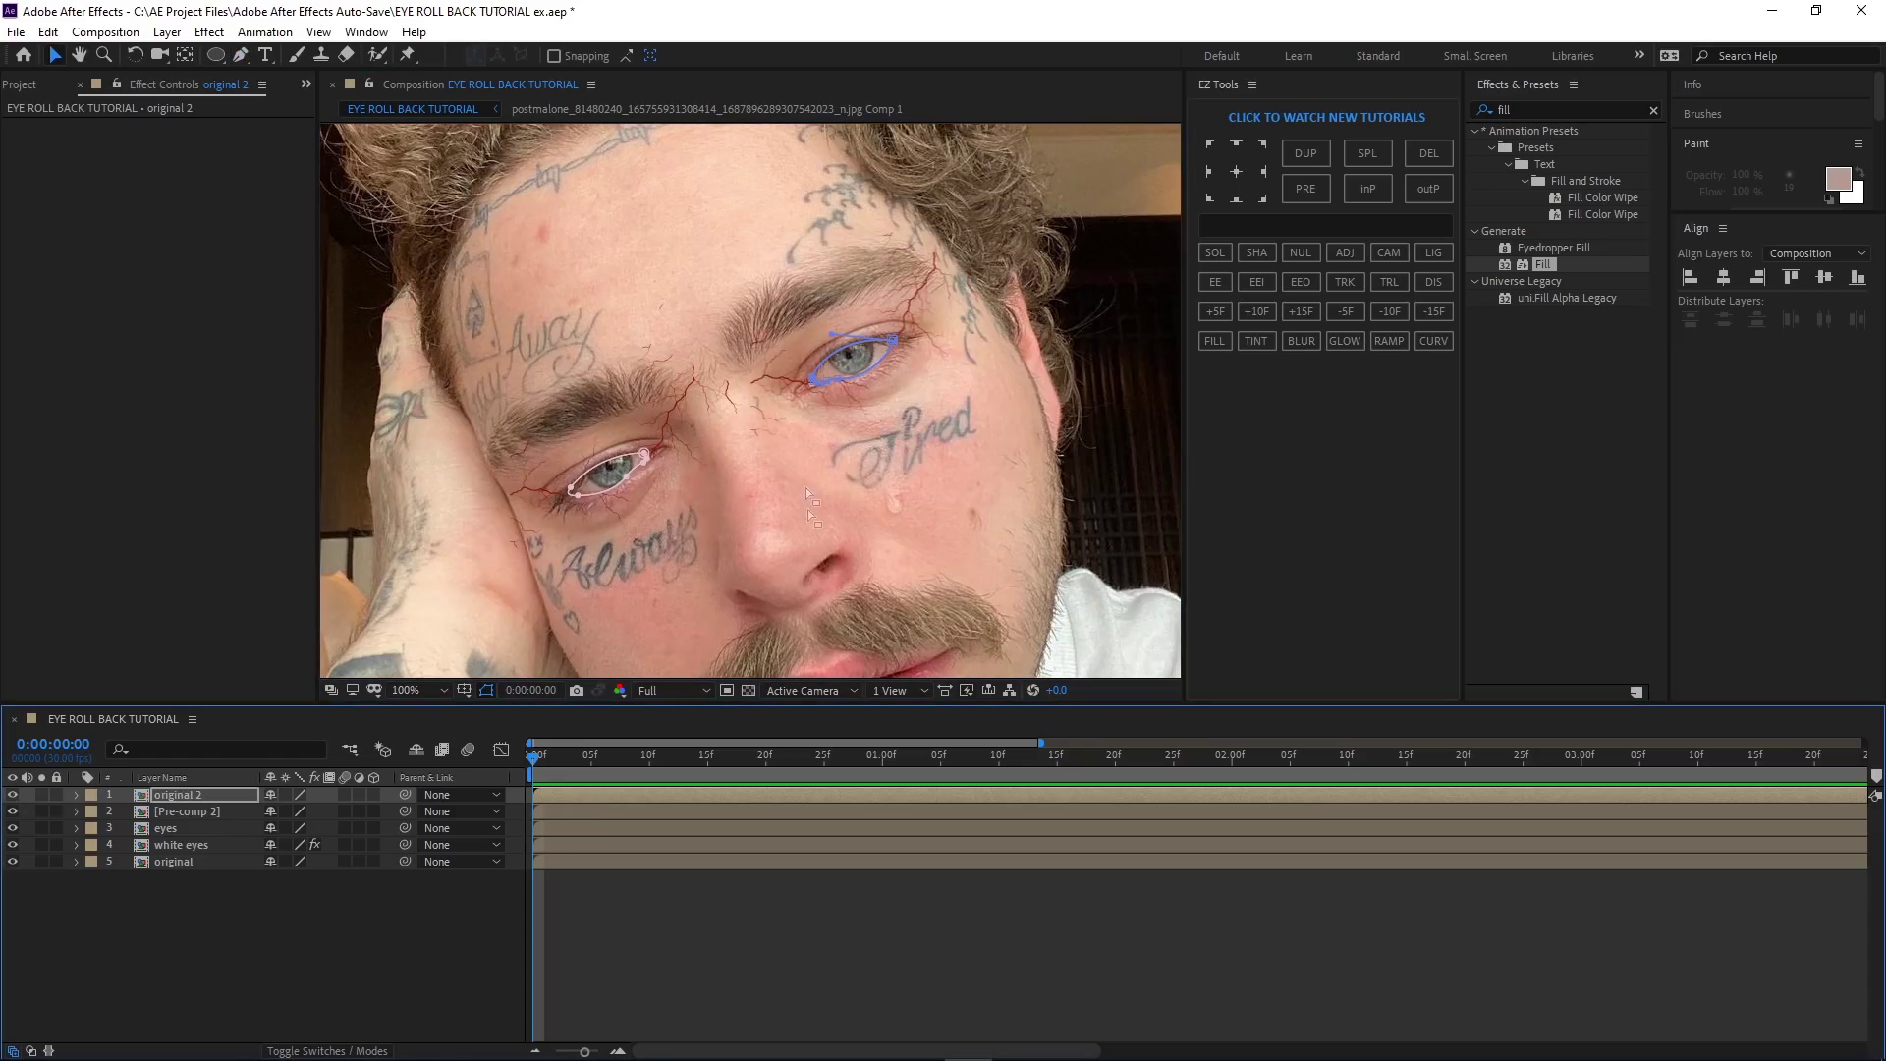
{"action": "left_click", "coordinate": [737, 931]}
{"action": "scroll", "coordinate": [770, 435], "scroll_direction": "up", "scroll_amount": 1}
{"action": "left_click_drag", "start_coordinate": [770, 434], "coordinate": [831, 430]}
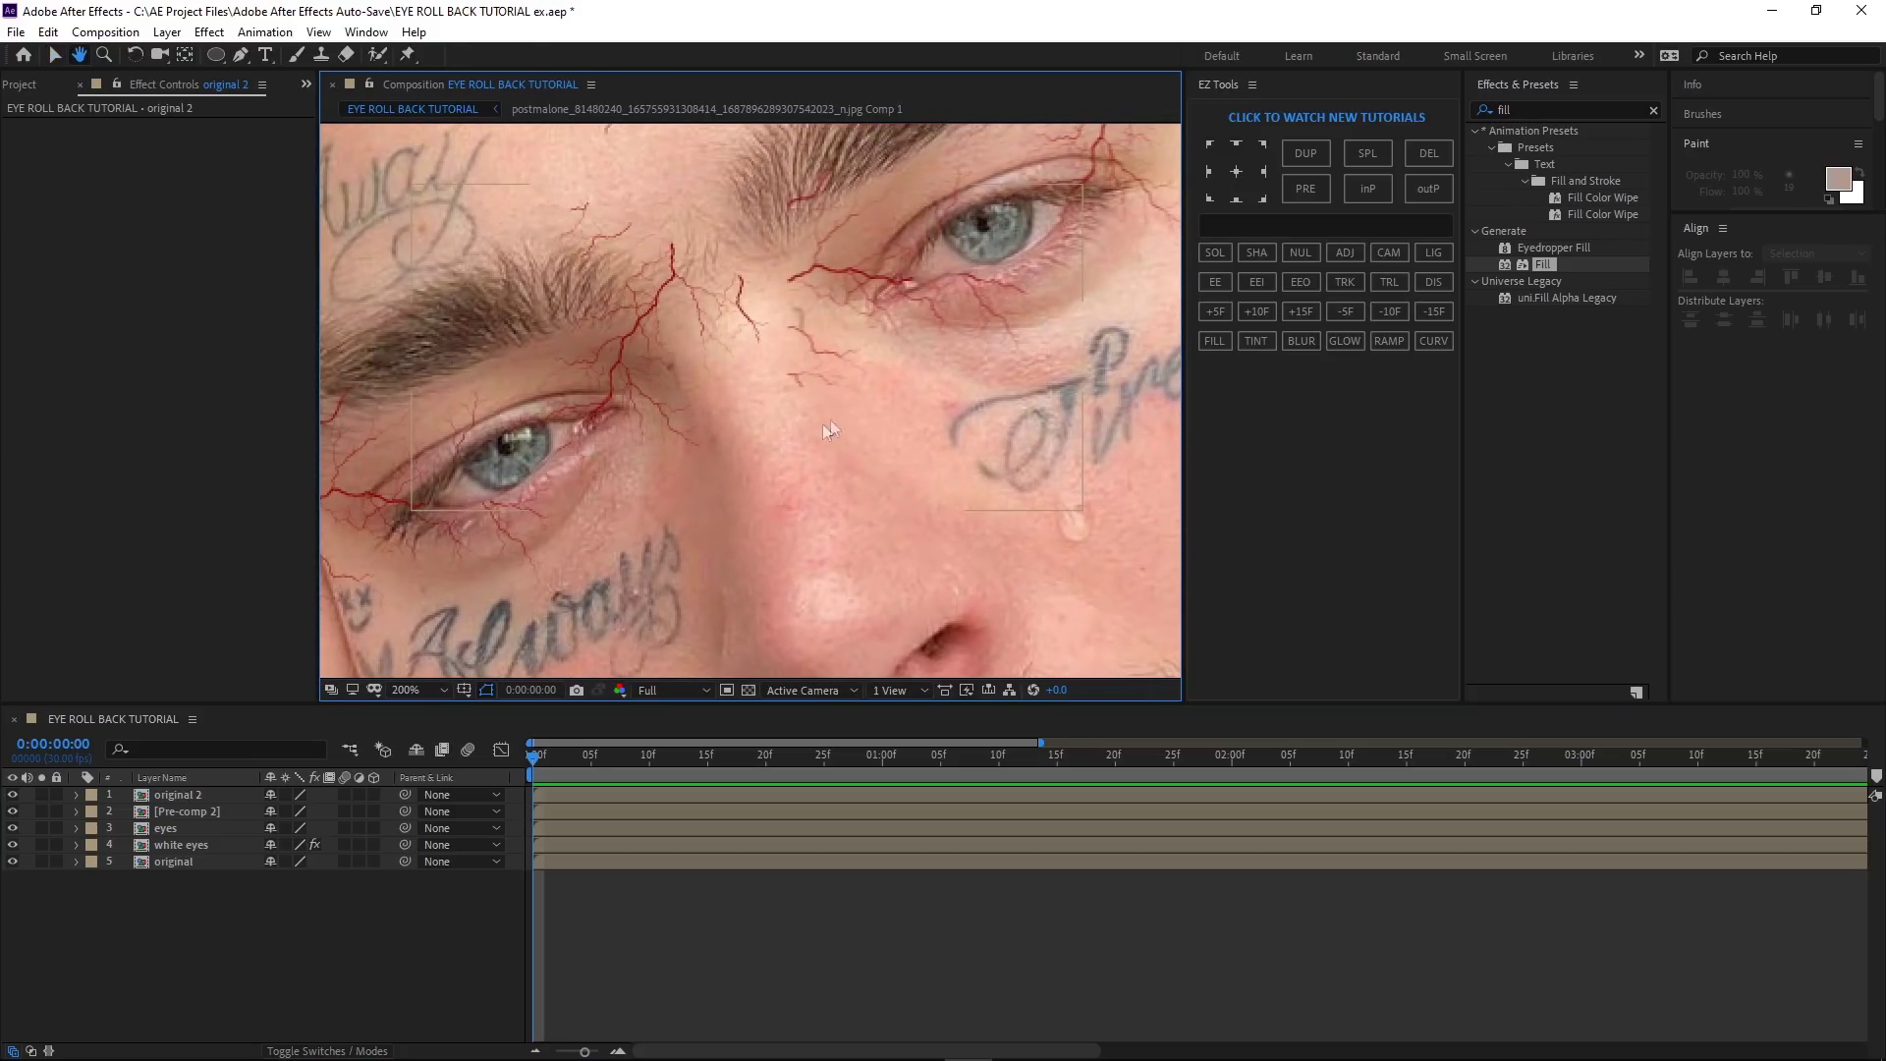
{"action": "key", "text": "v"}
{"action": "scroll", "coordinate": [863, 410], "scroll_direction": "down", "scroll_amount": 1}
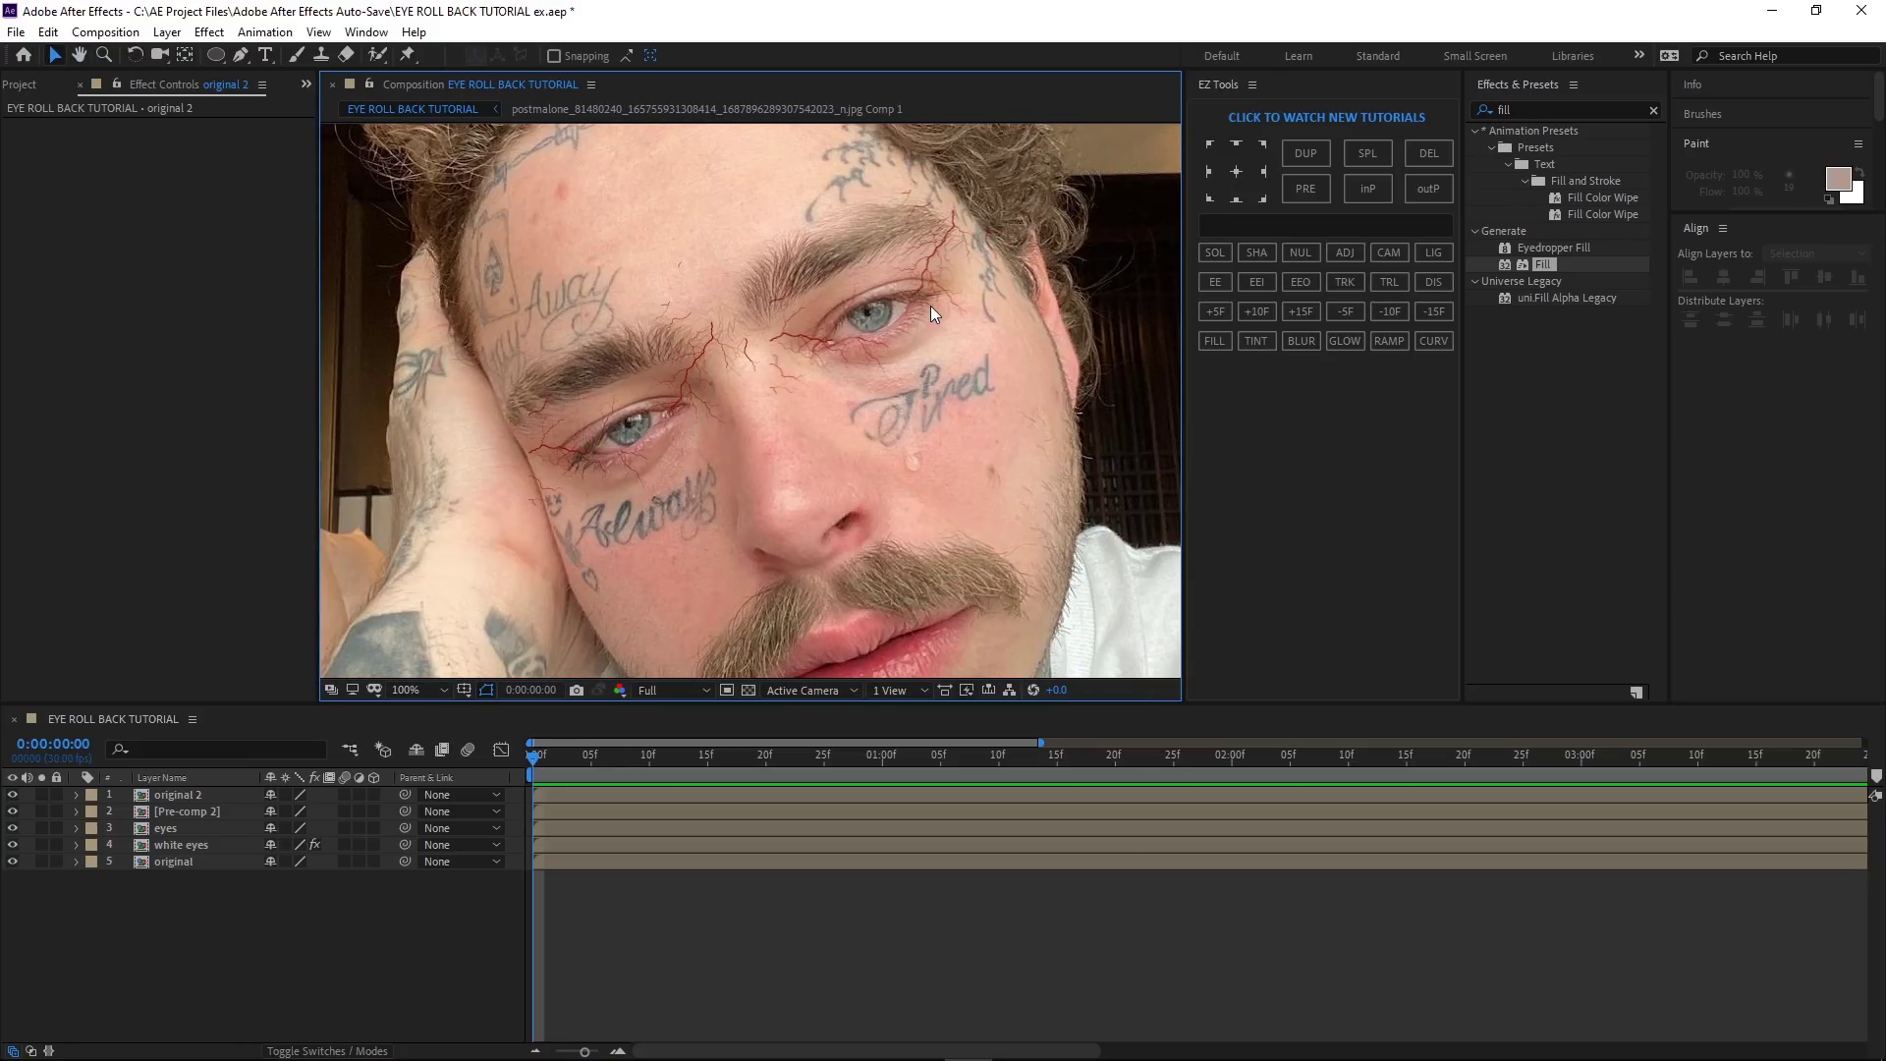
{"action": "left_click", "coordinate": [699, 862]}
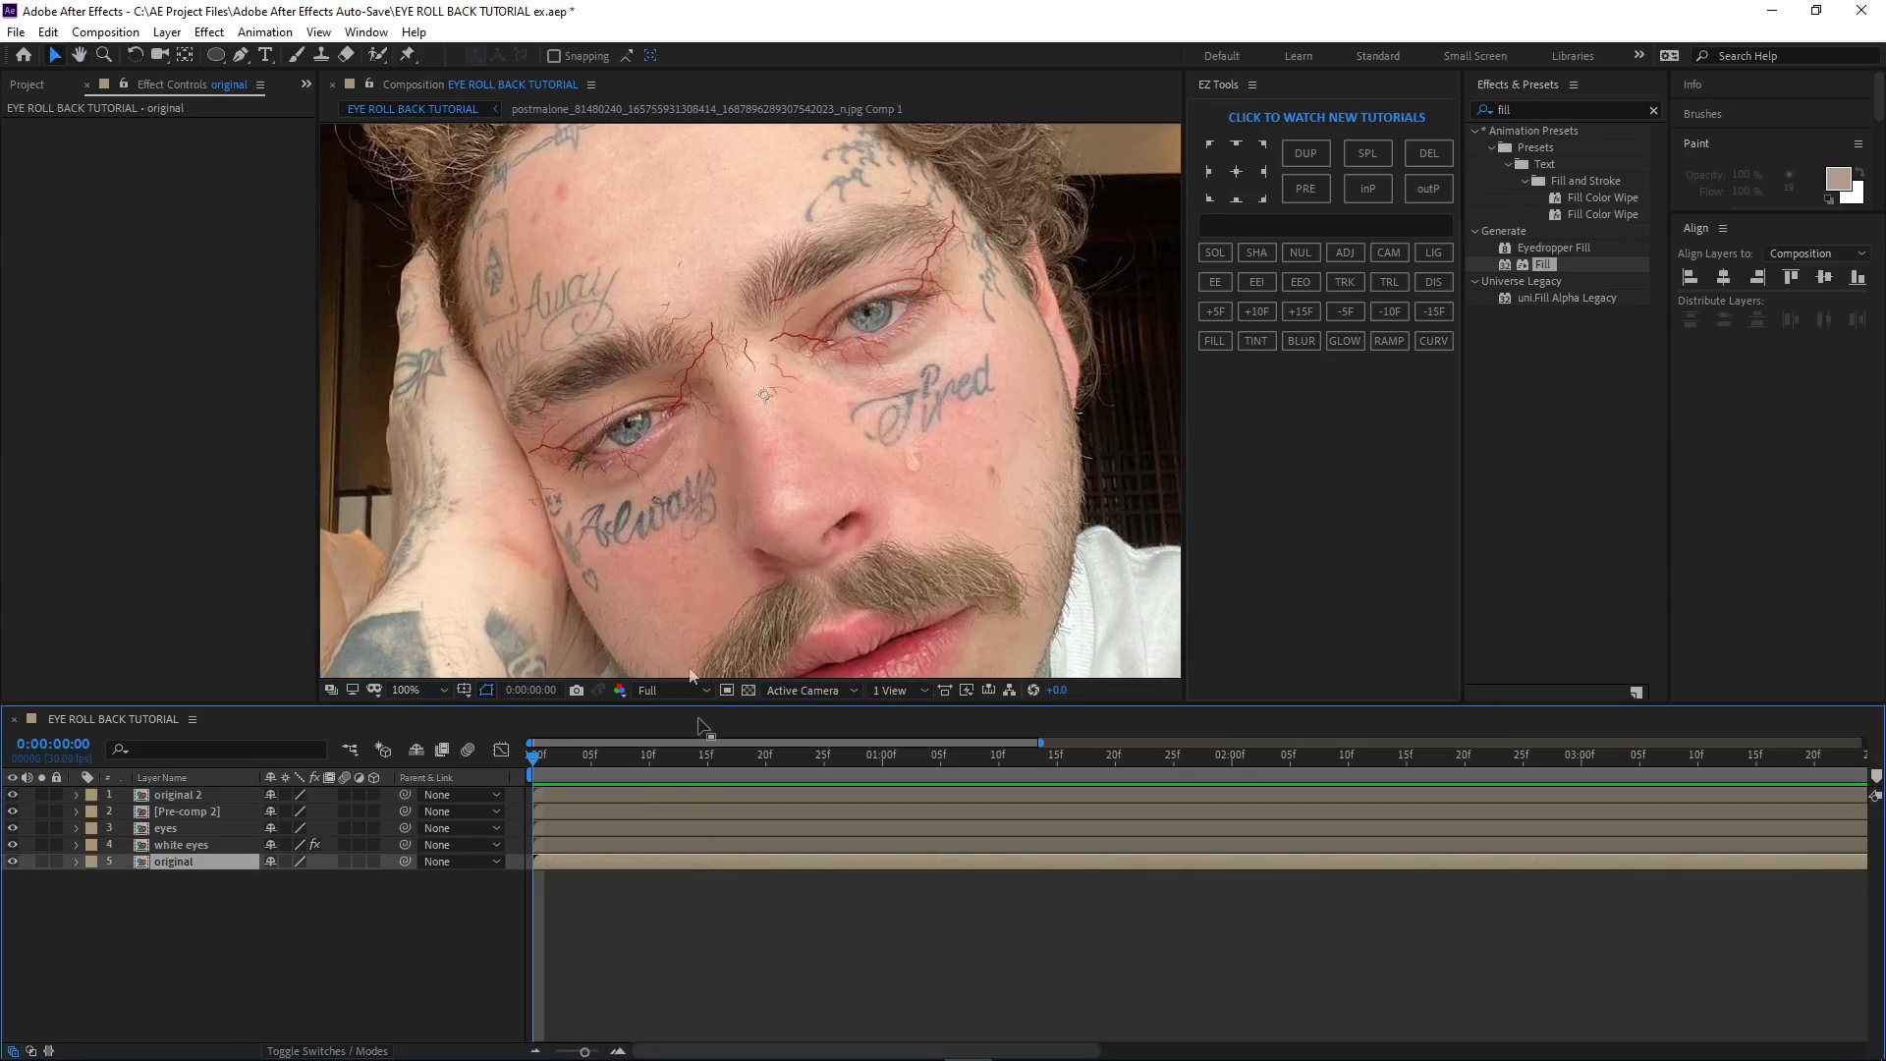
{"action": "scroll", "coordinate": [953, 293], "scroll_direction": "up", "scroll_amount": 1}
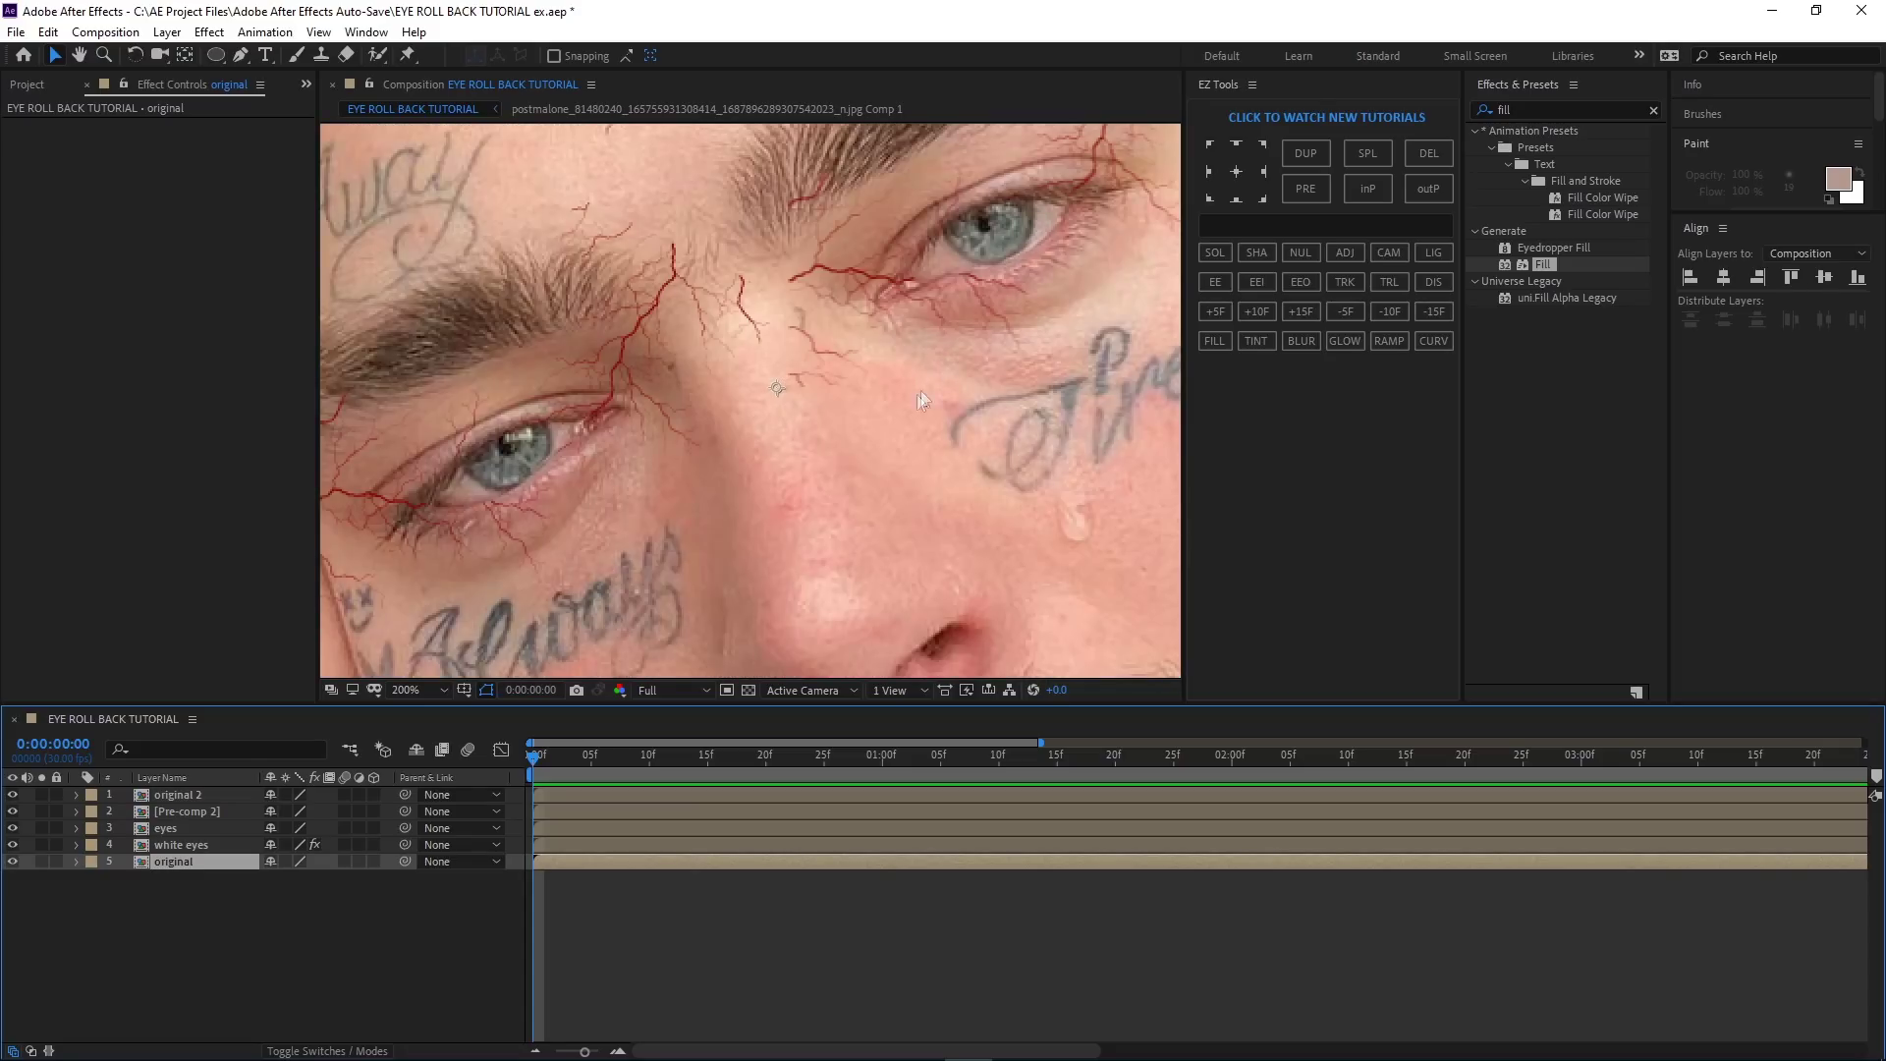
- Invert both eye masks on the original 2 layer and set Mask 2 to Intersect
{"action": "left_click", "coordinate": [553, 793]}
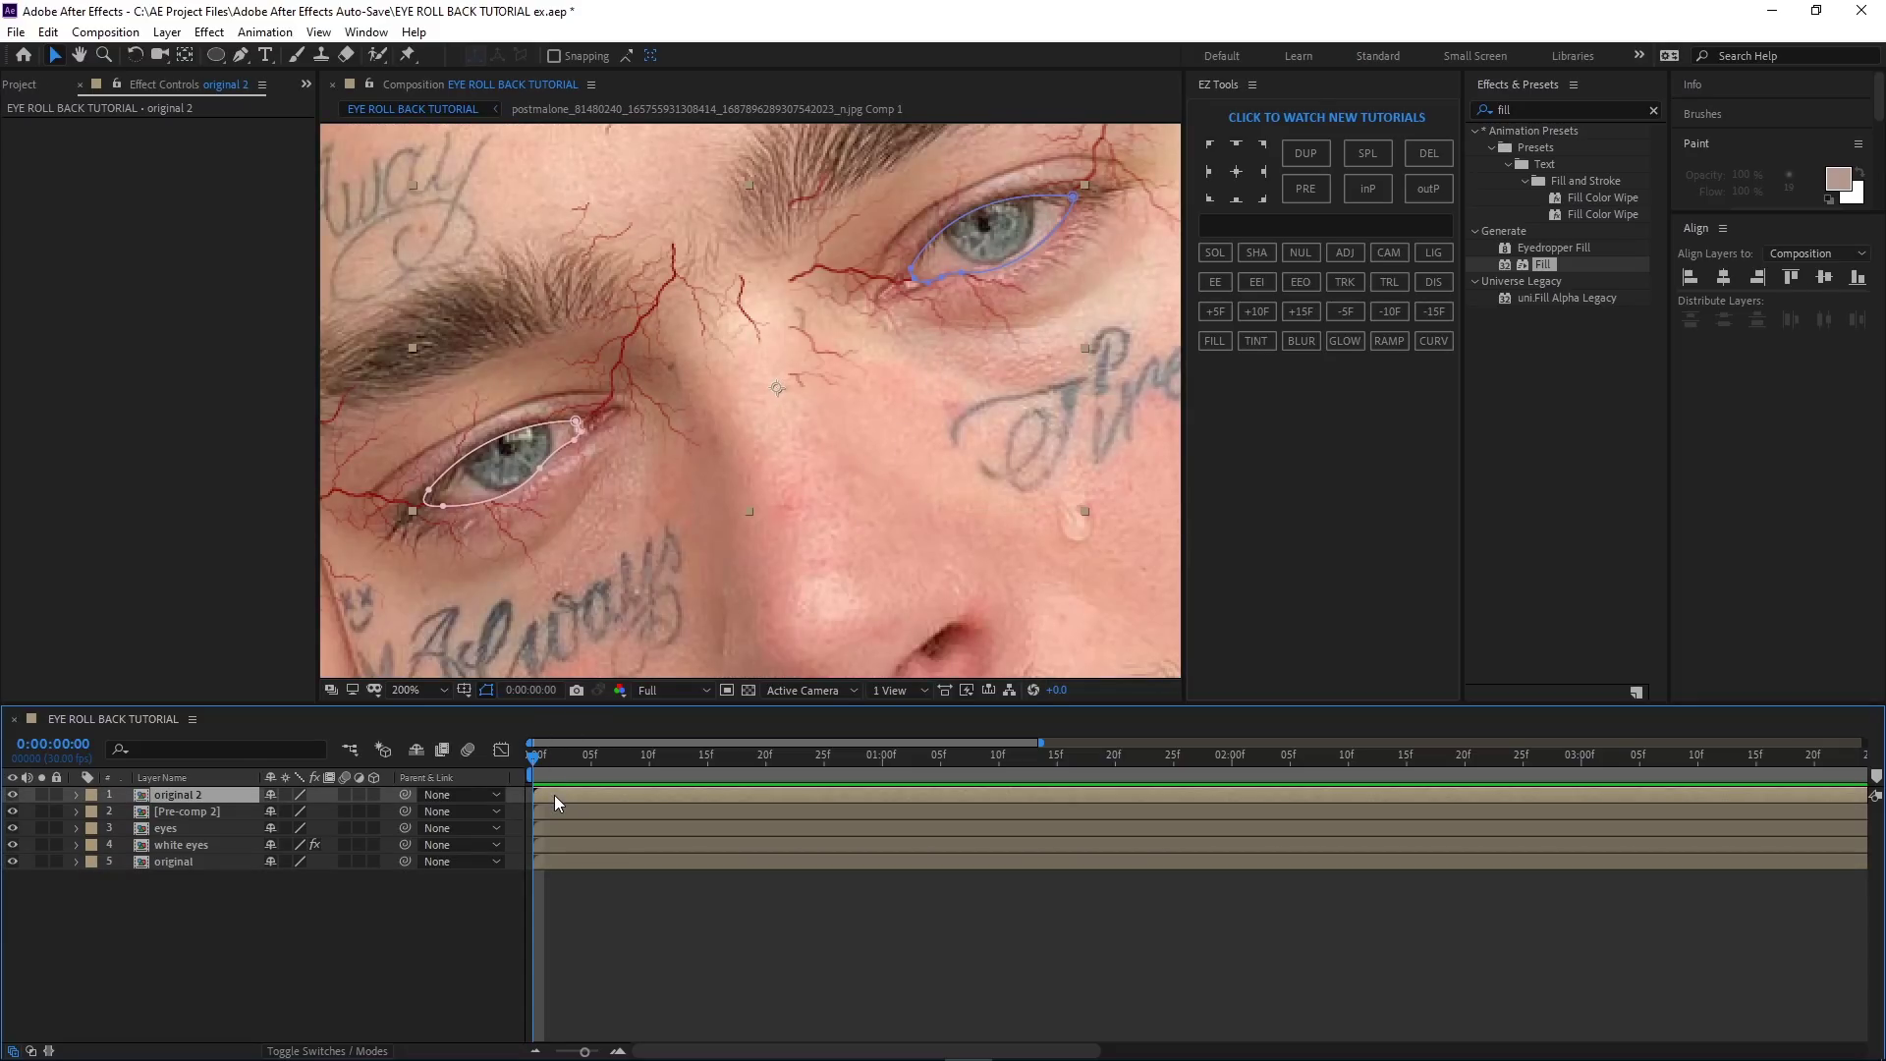
{"action": "key", "text": "m"}
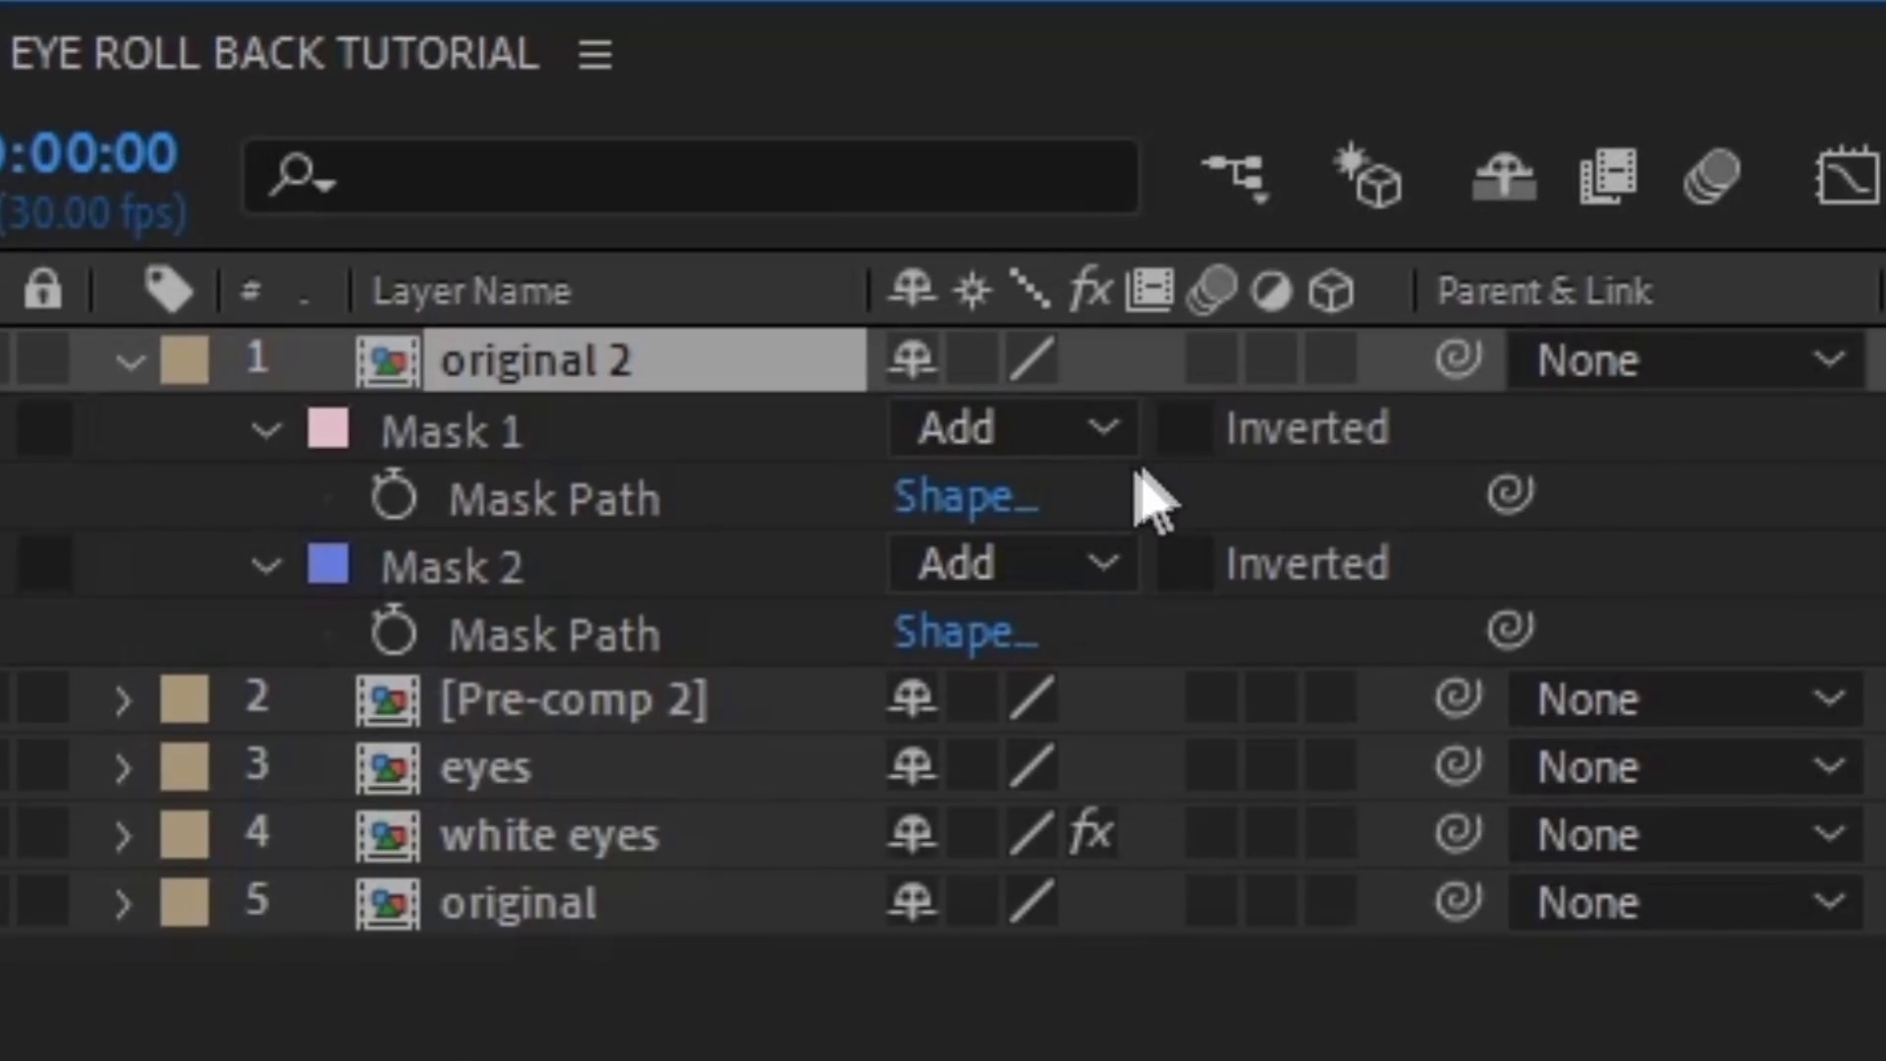
{"action": "left_click", "coordinate": [1186, 429]}
{"action": "left_click", "coordinate": [1186, 565]}
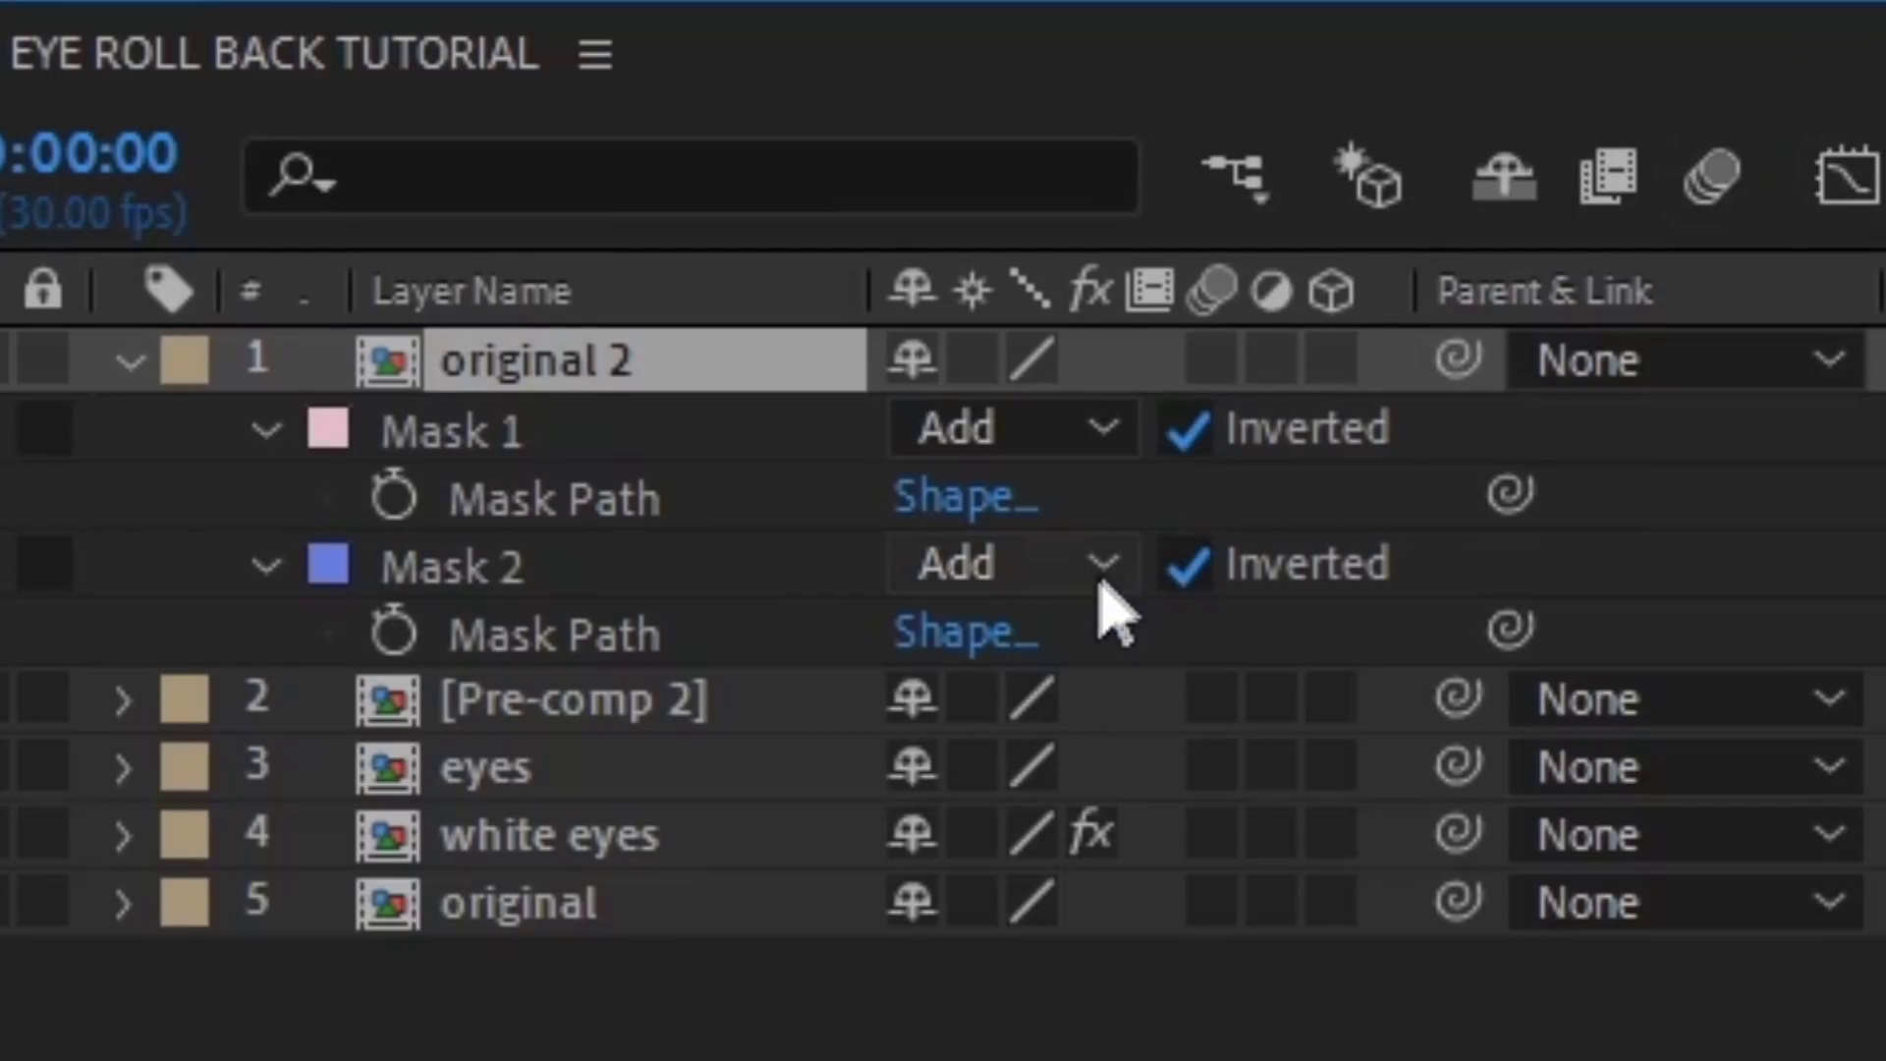
{"action": "left_click", "coordinate": [1101, 570]}
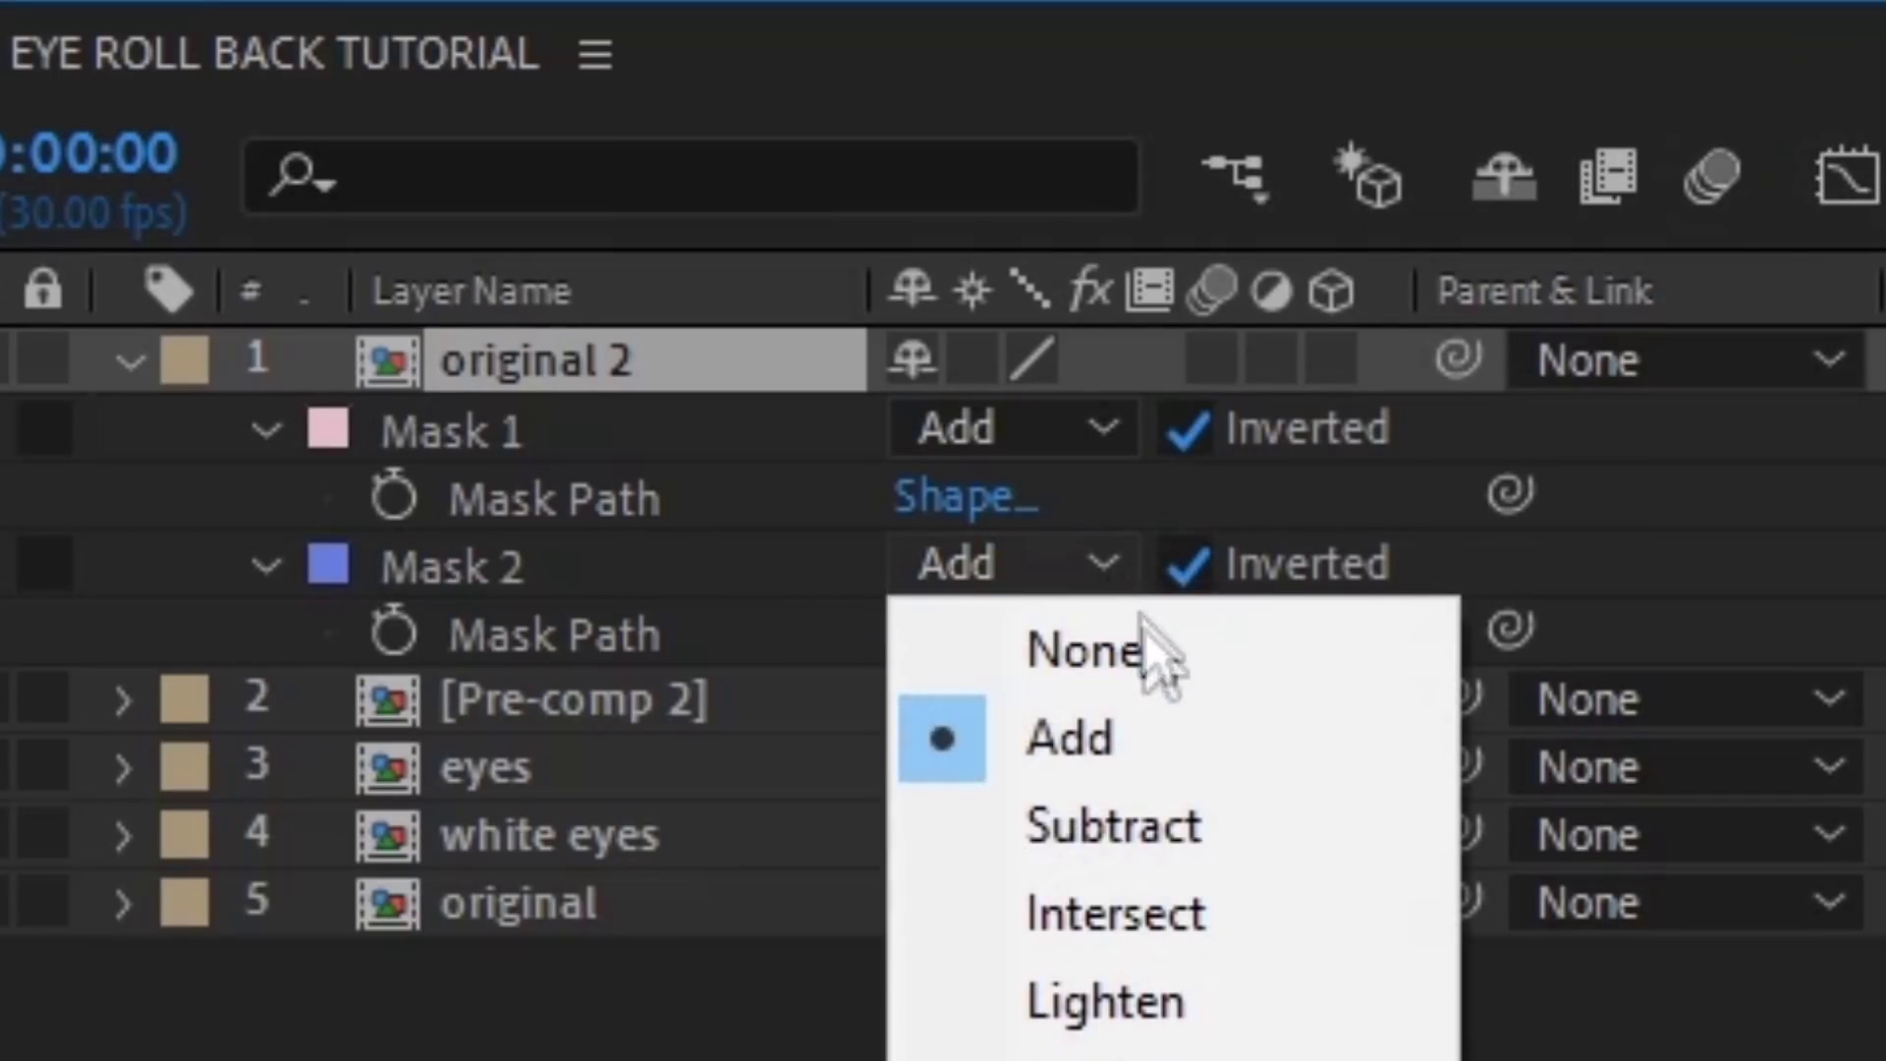
{"action": "left_click", "coordinate": [1184, 918]}
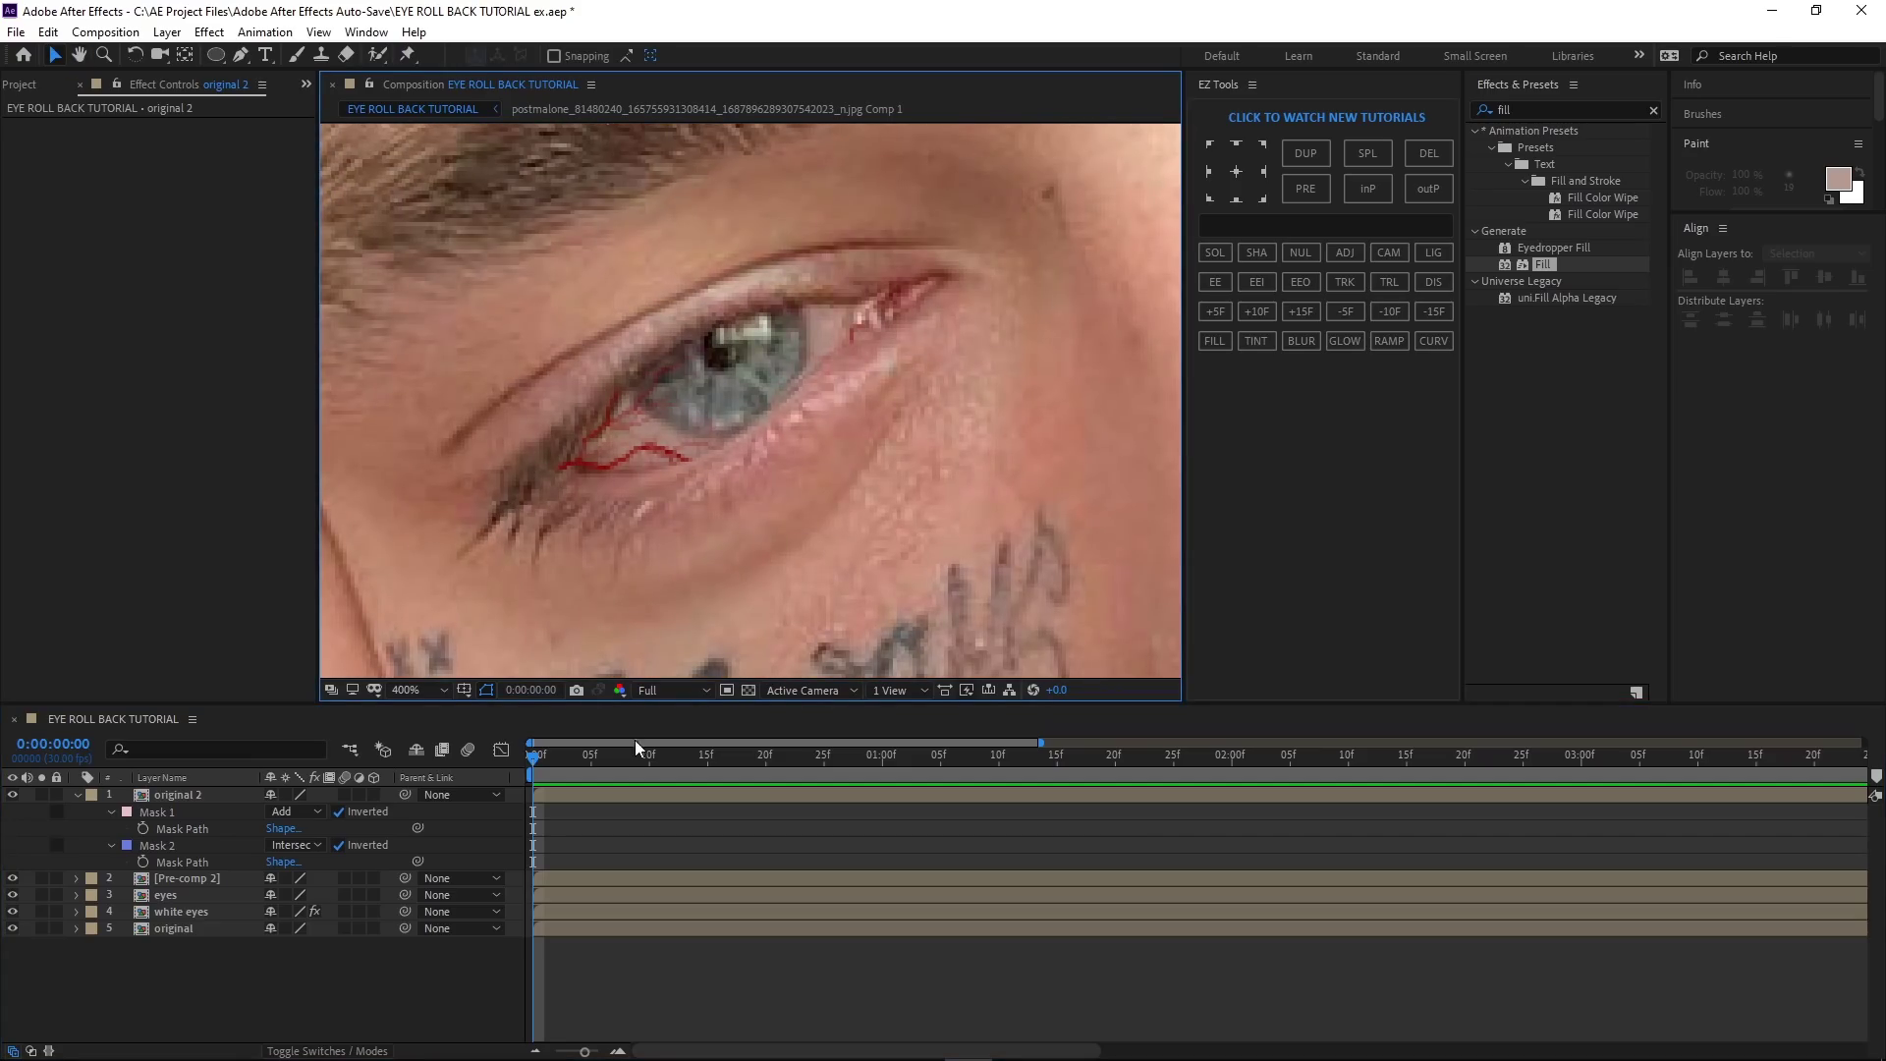
- Move the eyes layer above all other layers and rename the veins pre-comp as vains
{"action": "left_click", "coordinate": [78, 795]}
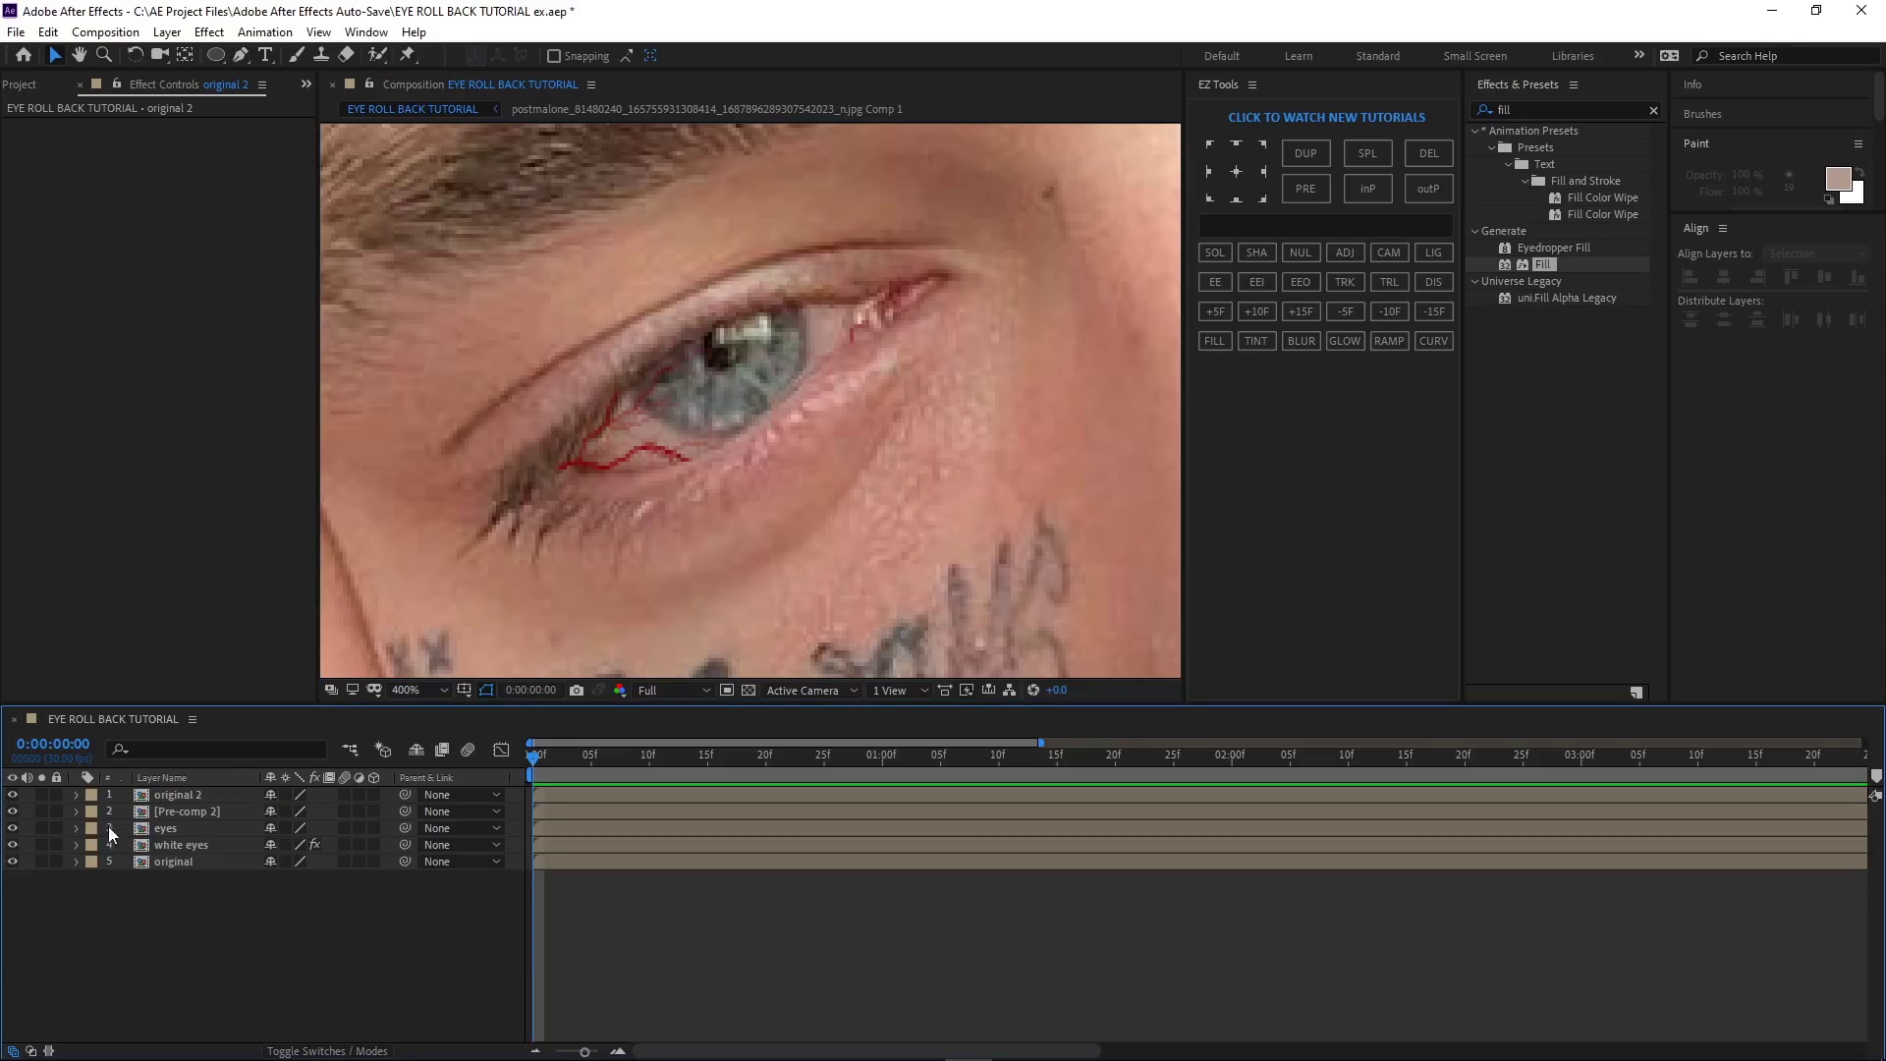
{"action": "left_click", "coordinate": [183, 828]}
{"action": "left_click_drag", "start_coordinate": [187, 829], "coordinate": [185, 791]}
{"action": "left_click", "coordinate": [585, 910]}
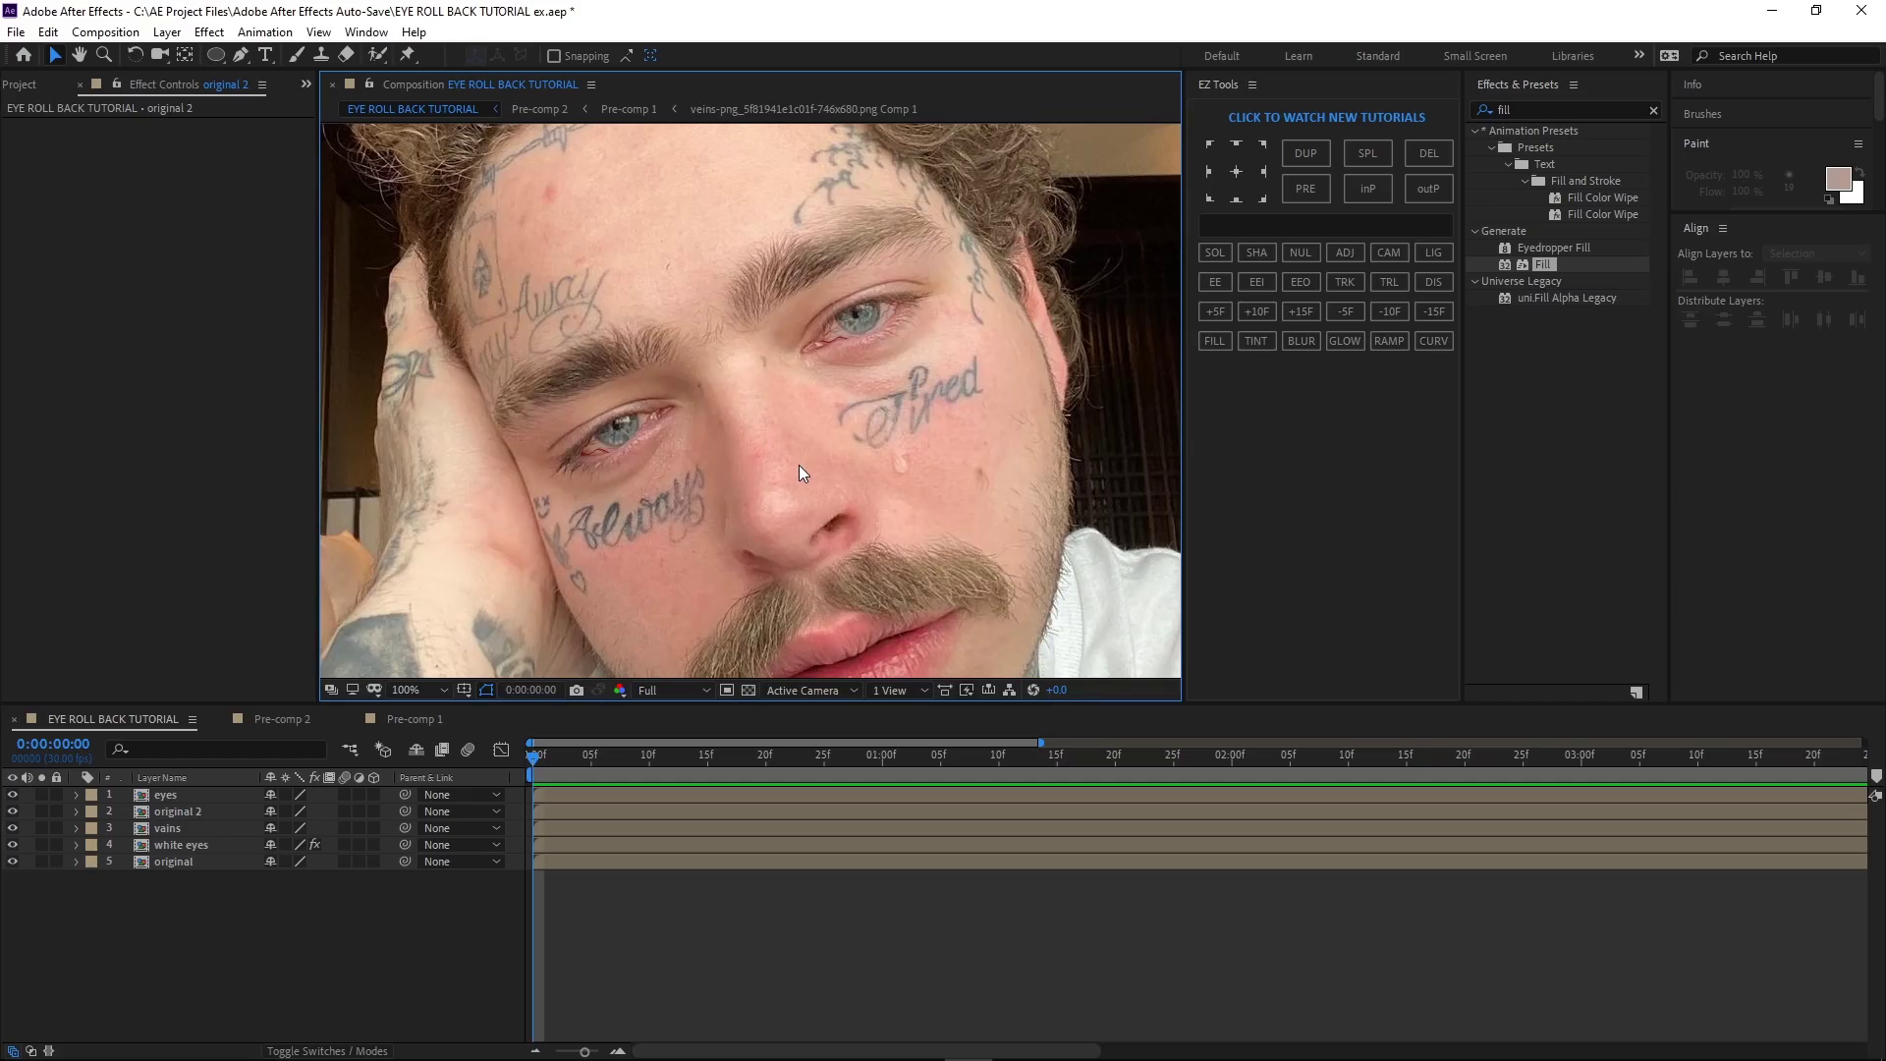
- Add a Drop Shadow to the vains layer with distance 1.0, softness 0.0 and opacity 43%
{"action": "key", "text": "period"}
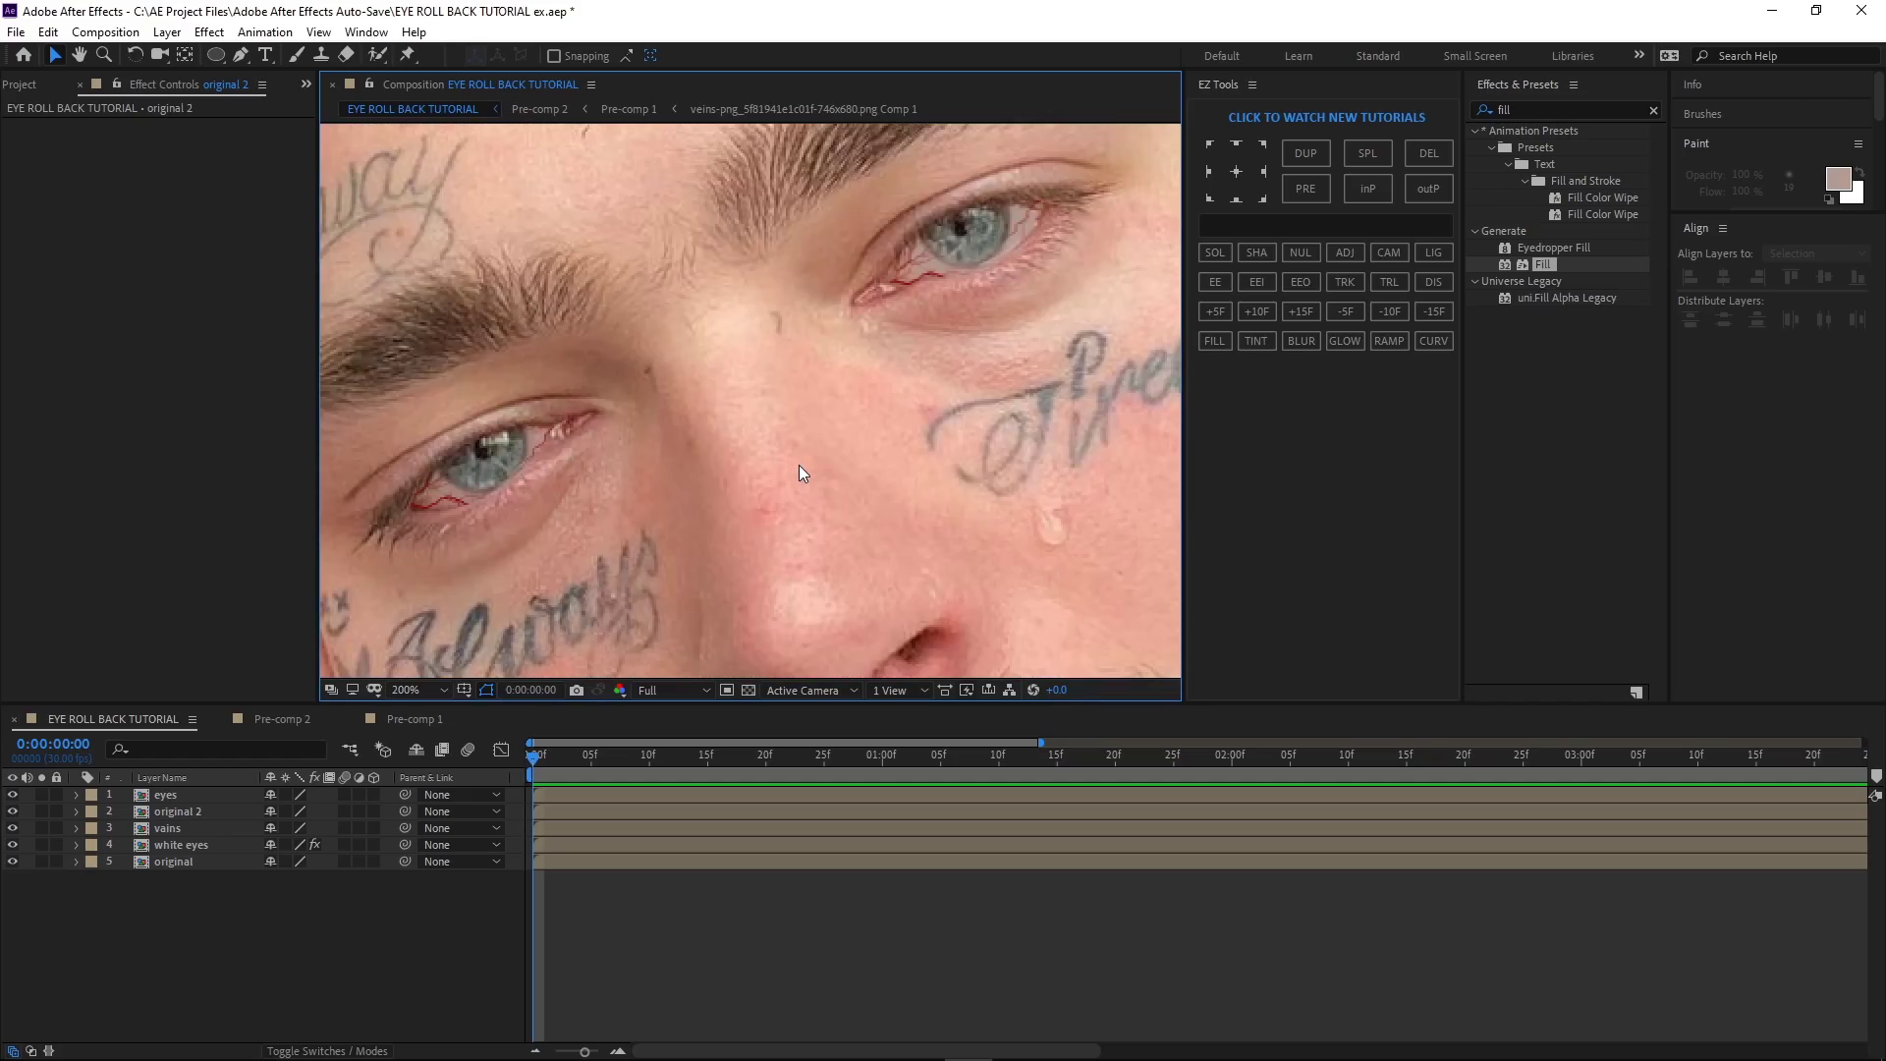
{"action": "left_click", "coordinate": [209, 828]}
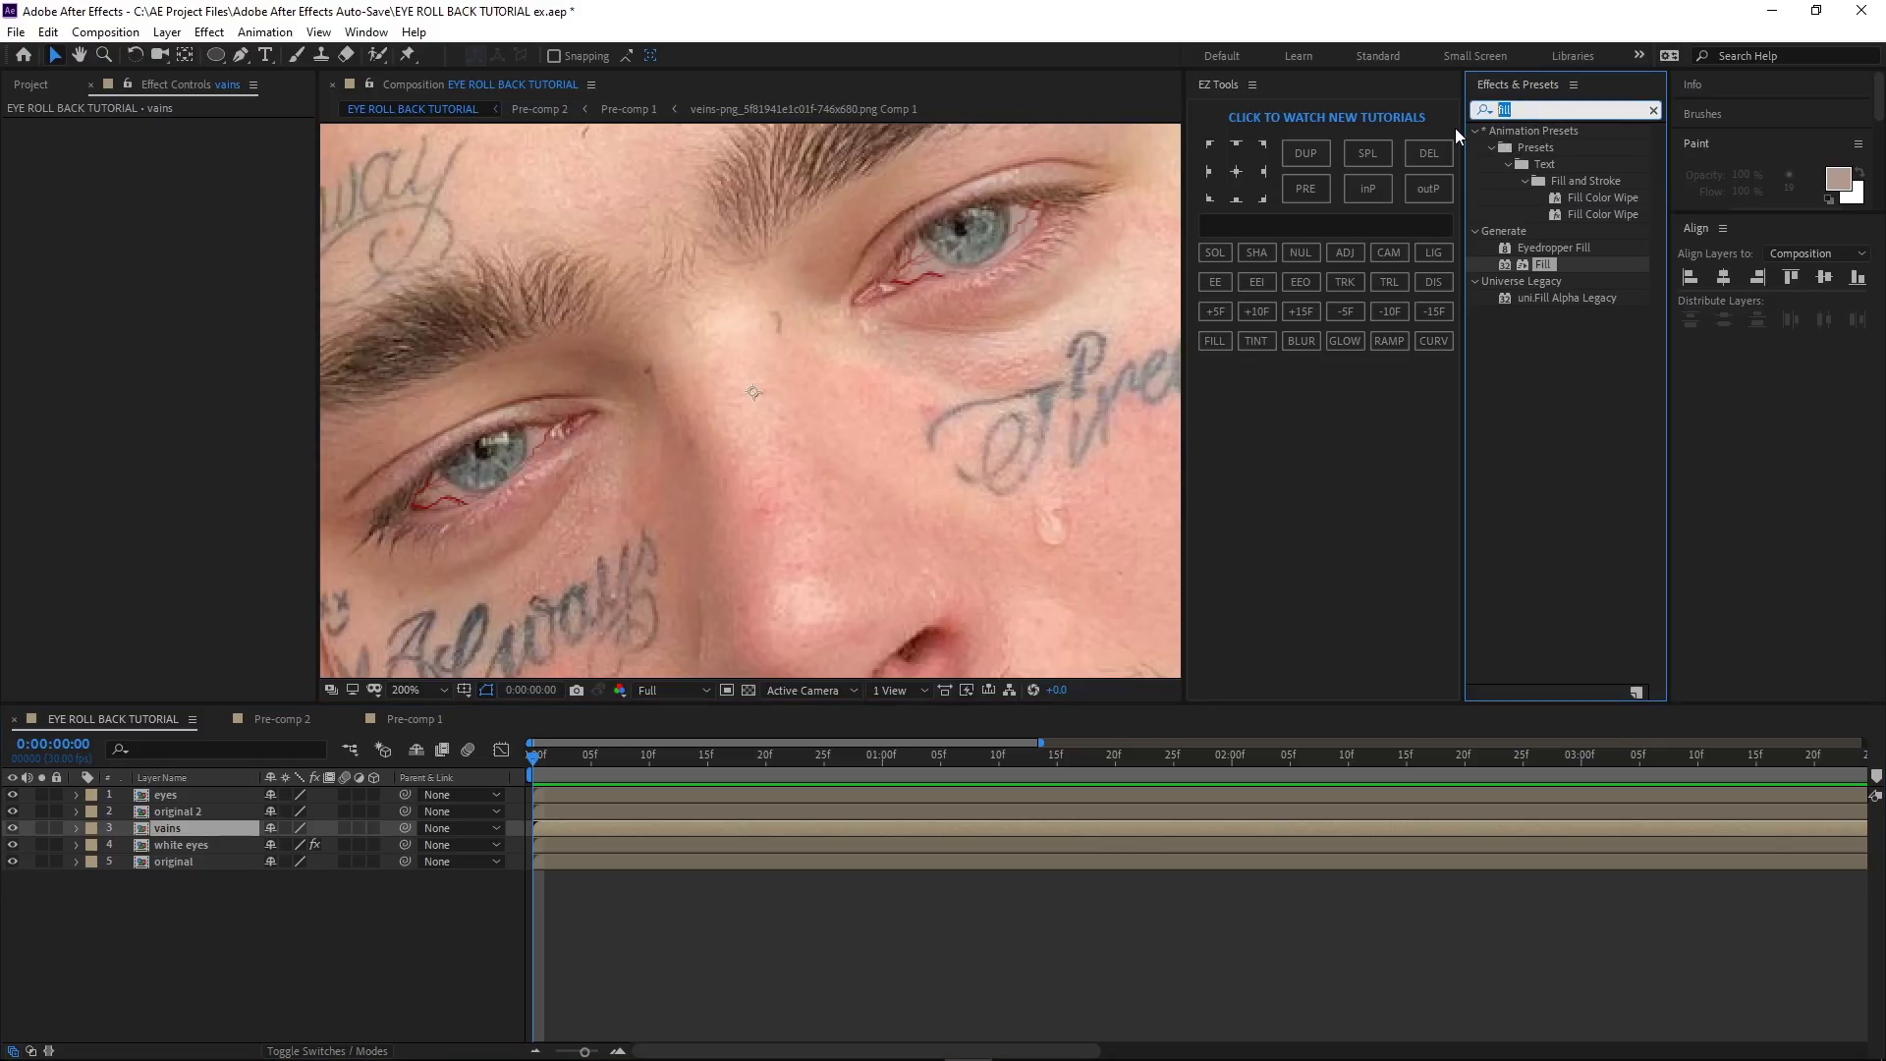
{"action": "key", "text": "ctrl+alt+shift+e"}
{"action": "left_click_drag", "start_coordinate": [179, 232], "coordinate": [172, 242]}
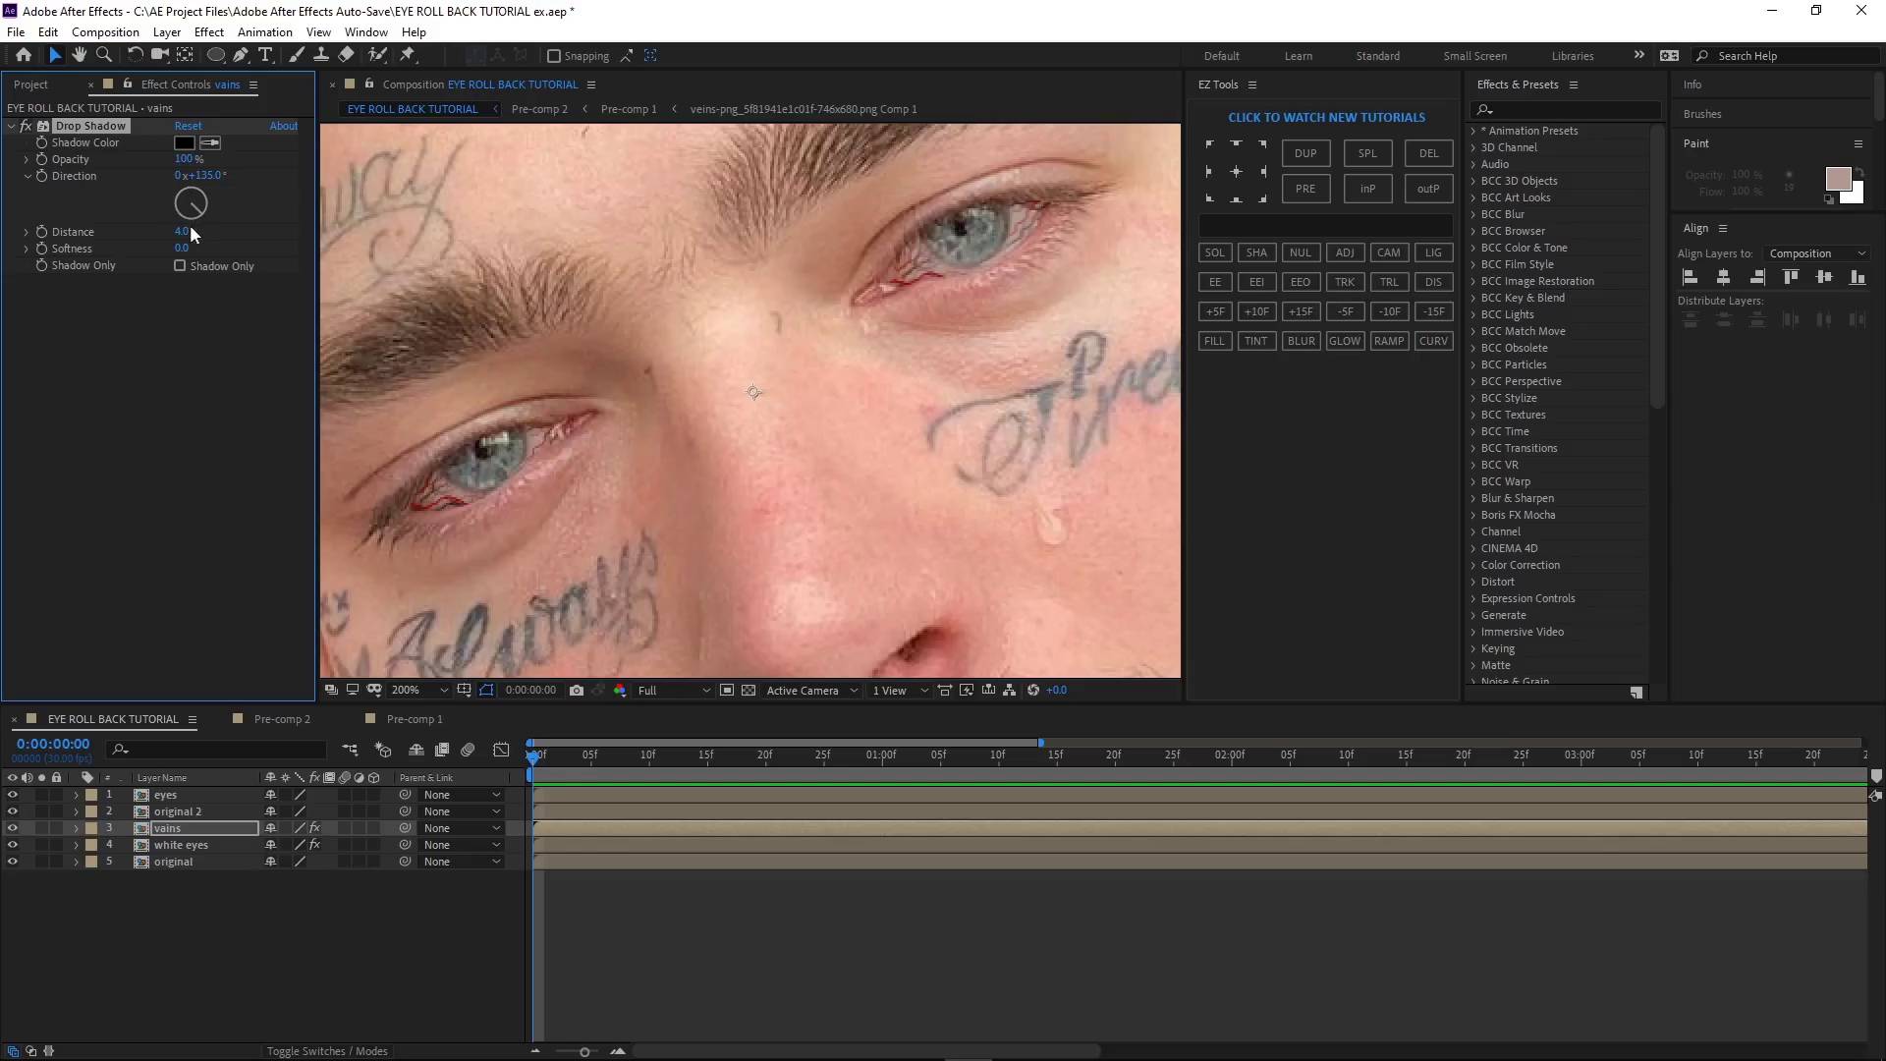
{"action": "key", "text": "Return"}
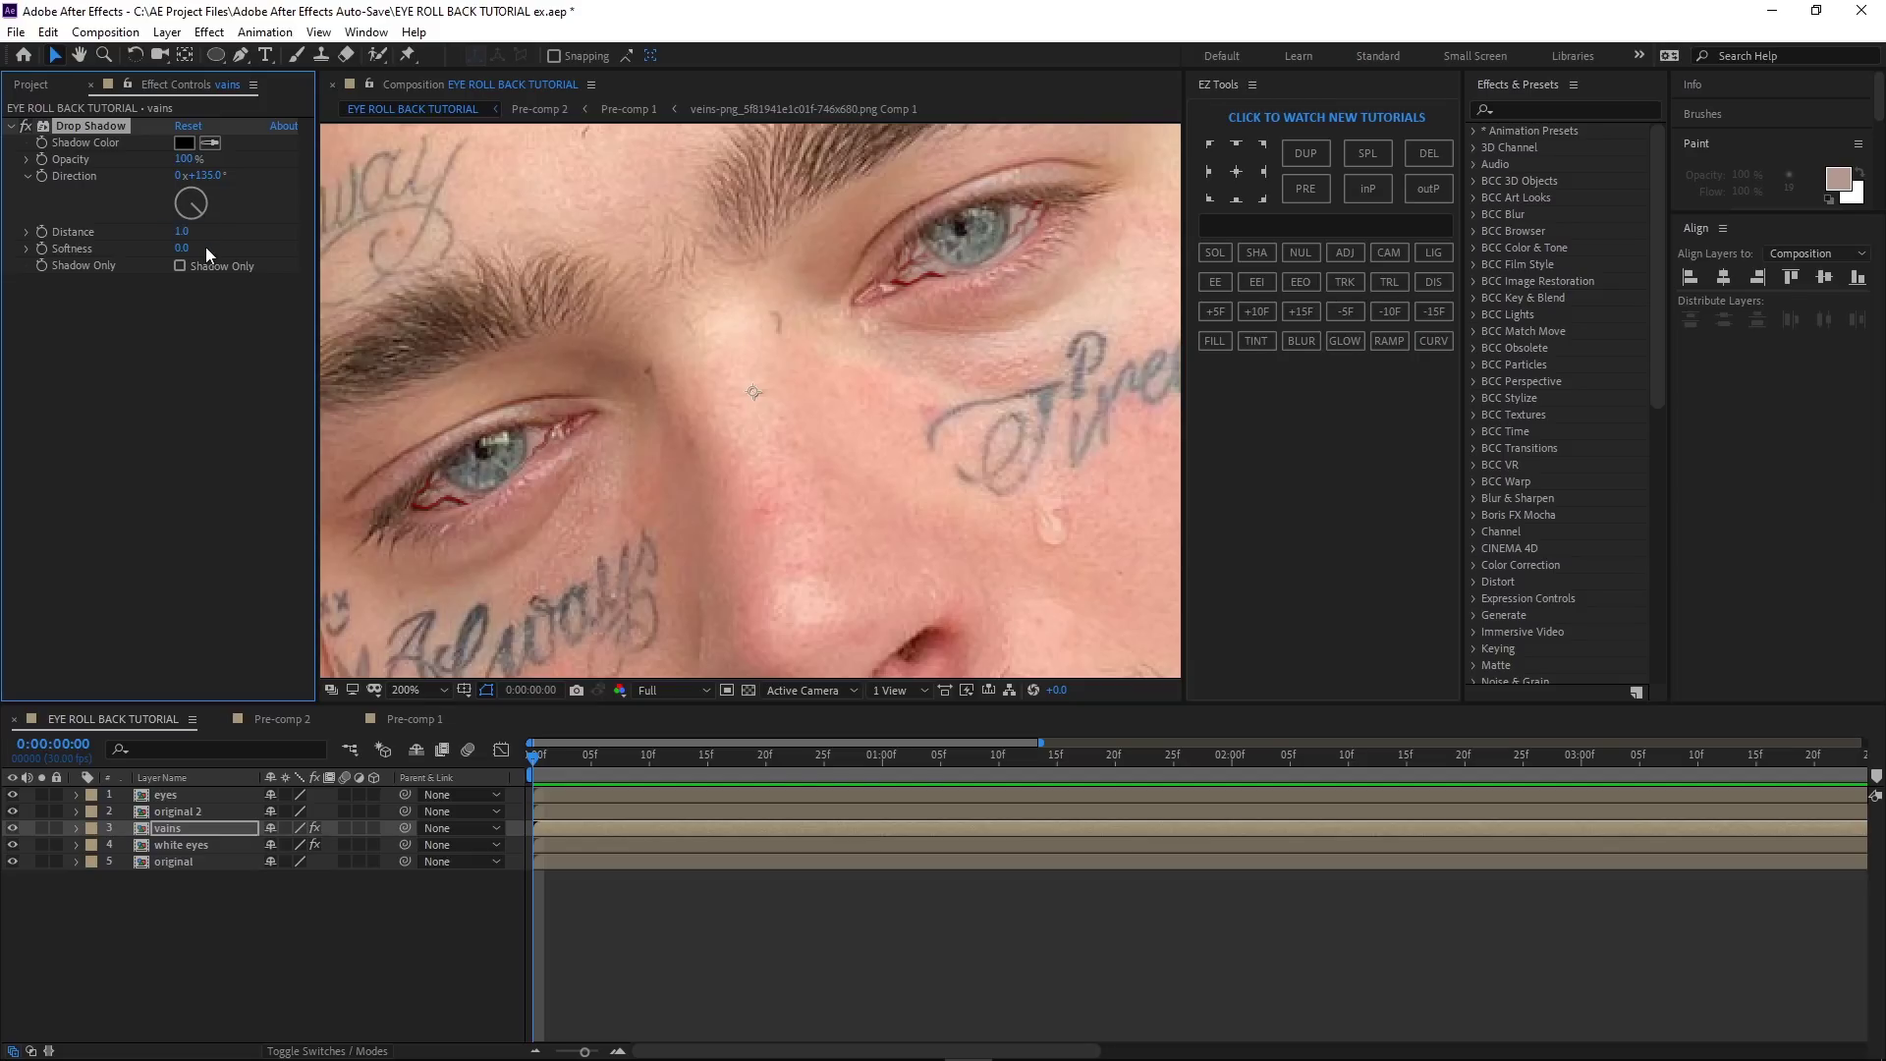
{"action": "left_click_drag", "start_coordinate": [182, 250], "coordinate": [188, 252]}
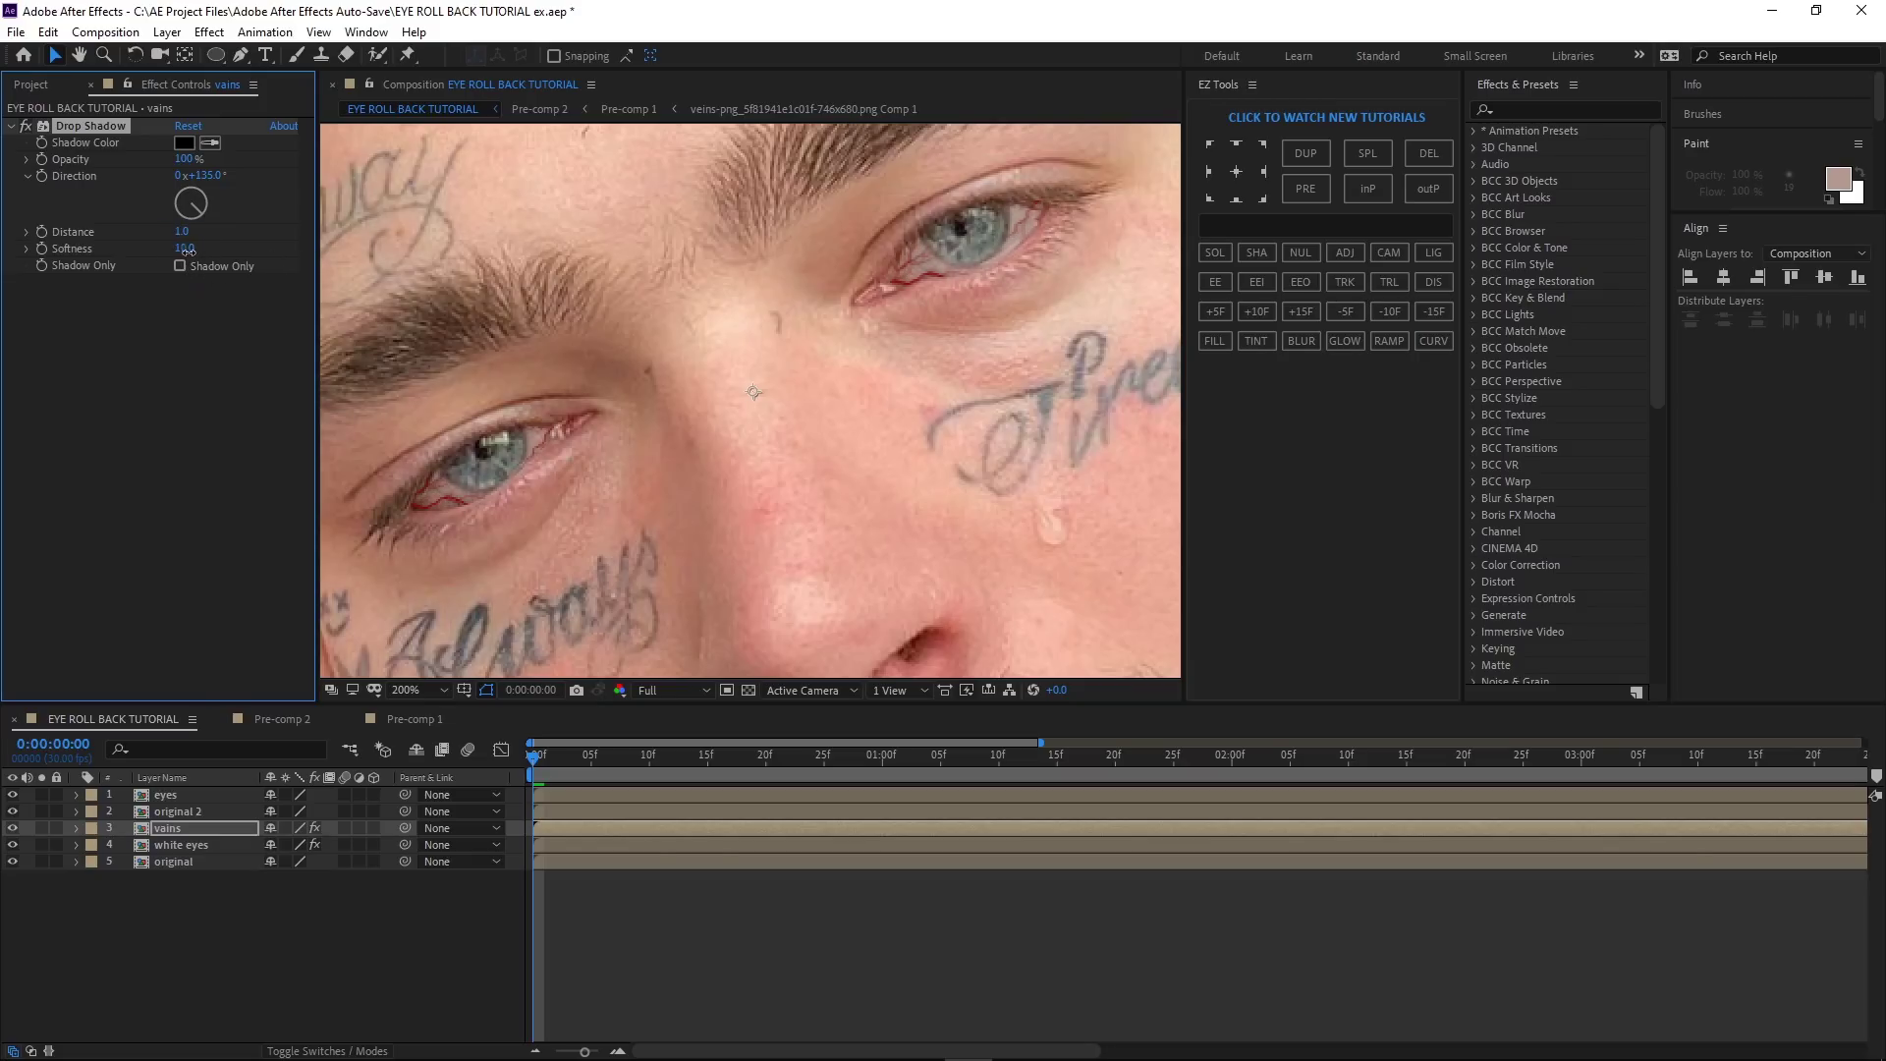
{"action": "left_click_drag", "start_coordinate": [184, 160], "coordinate": [20, 196]}
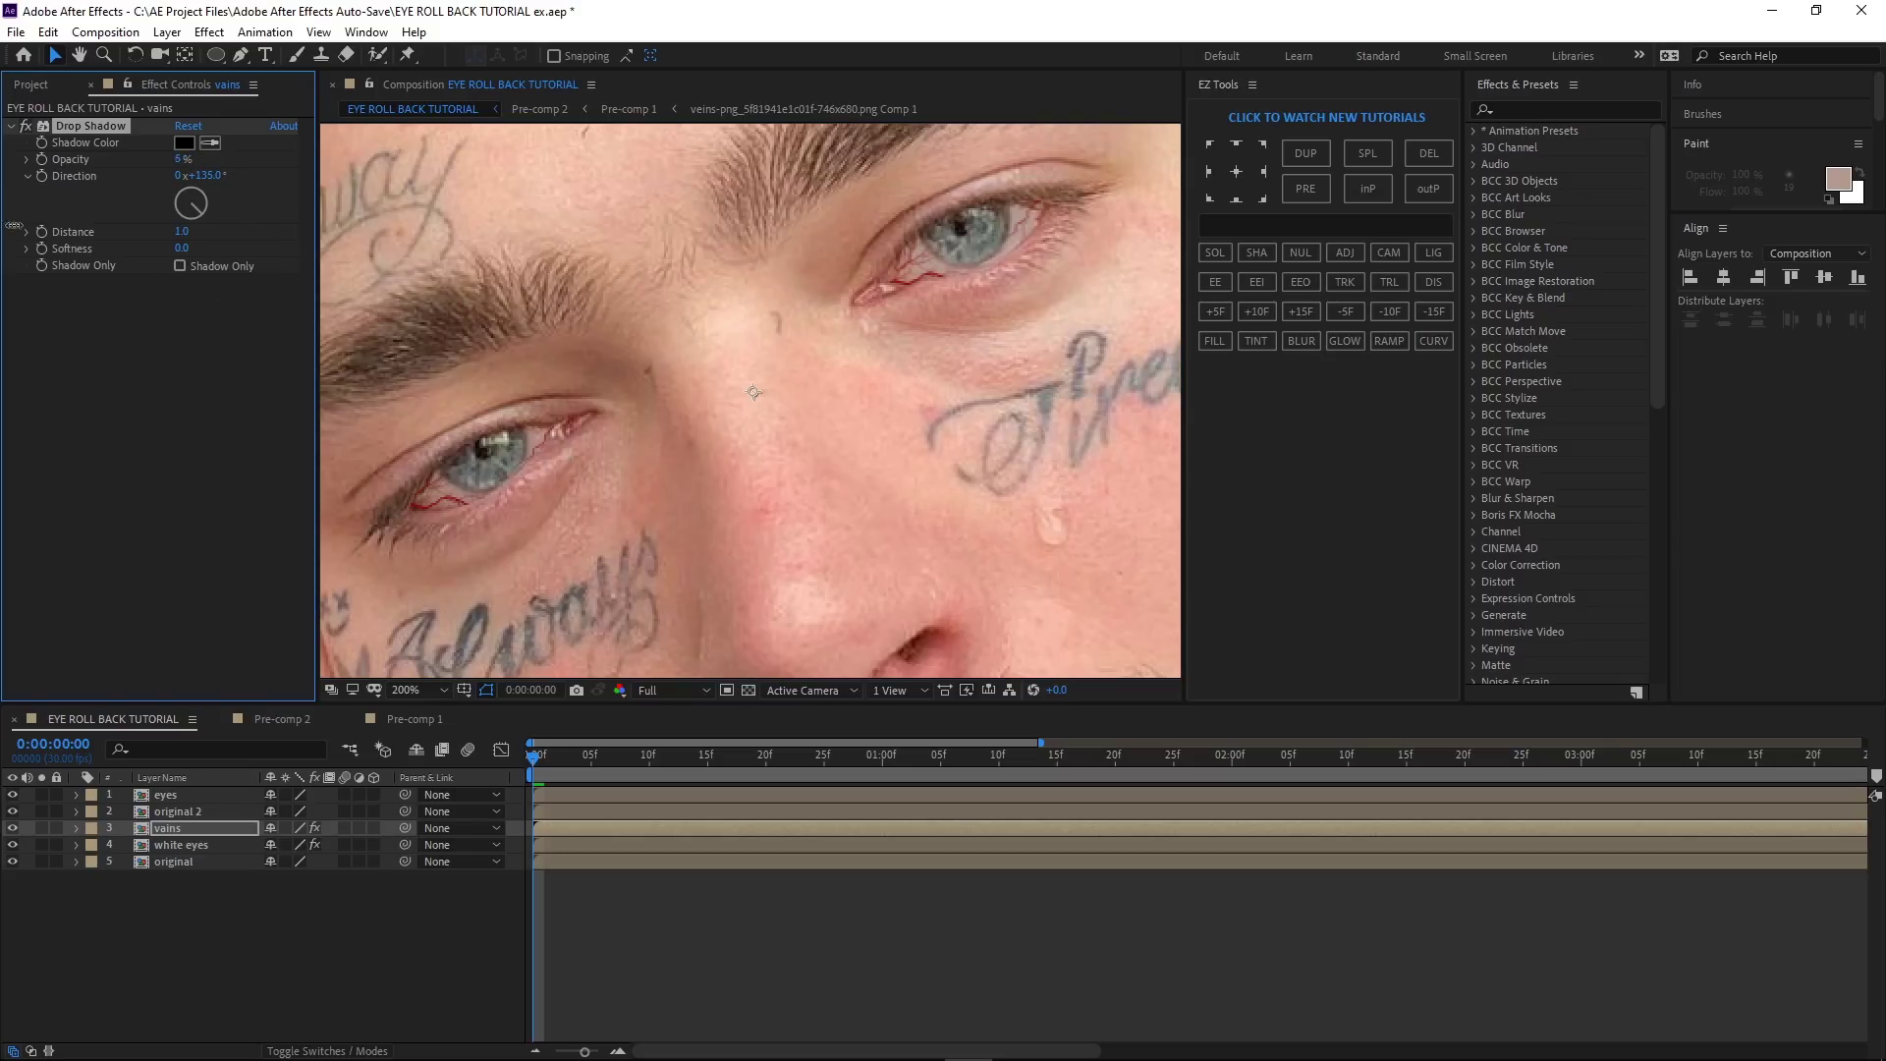
{"action": "key", "text": "comma"}
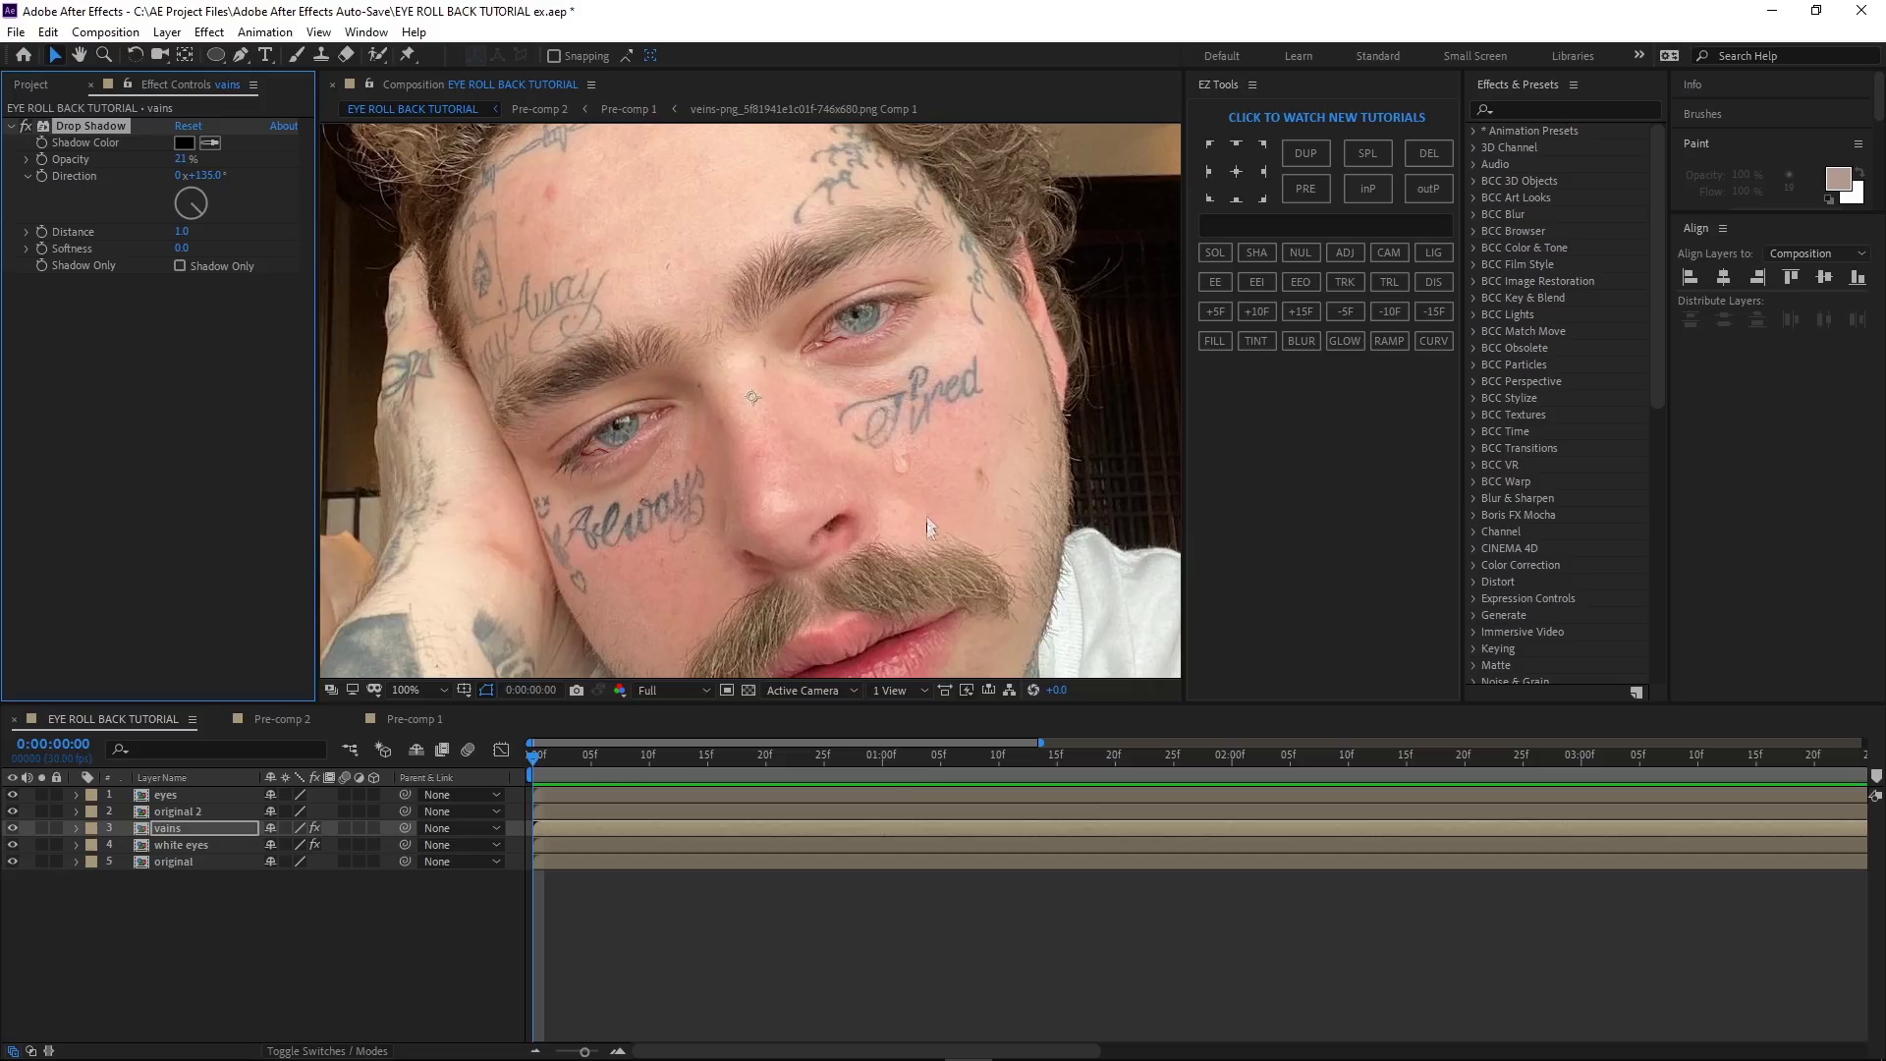
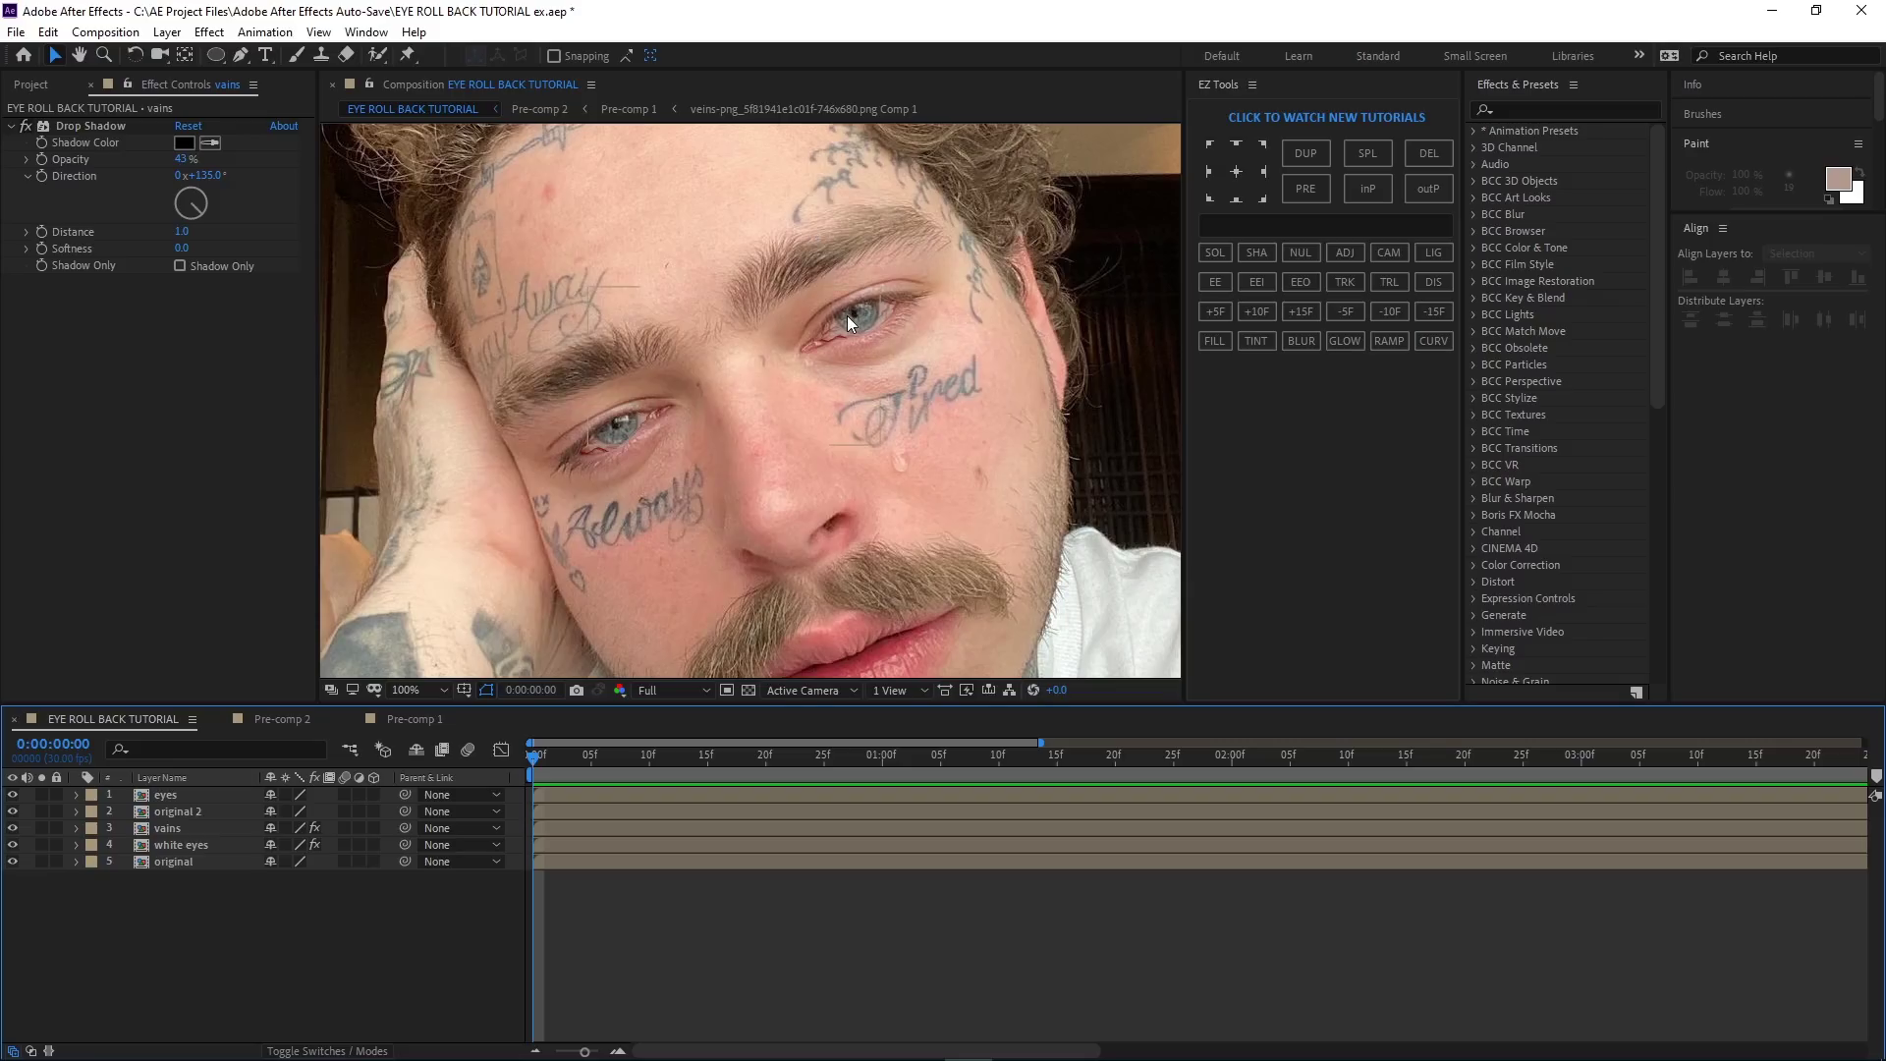
- Try to move the eyes layer upward so the irises roll back
{"action": "left_click", "coordinate": [190, 798]}
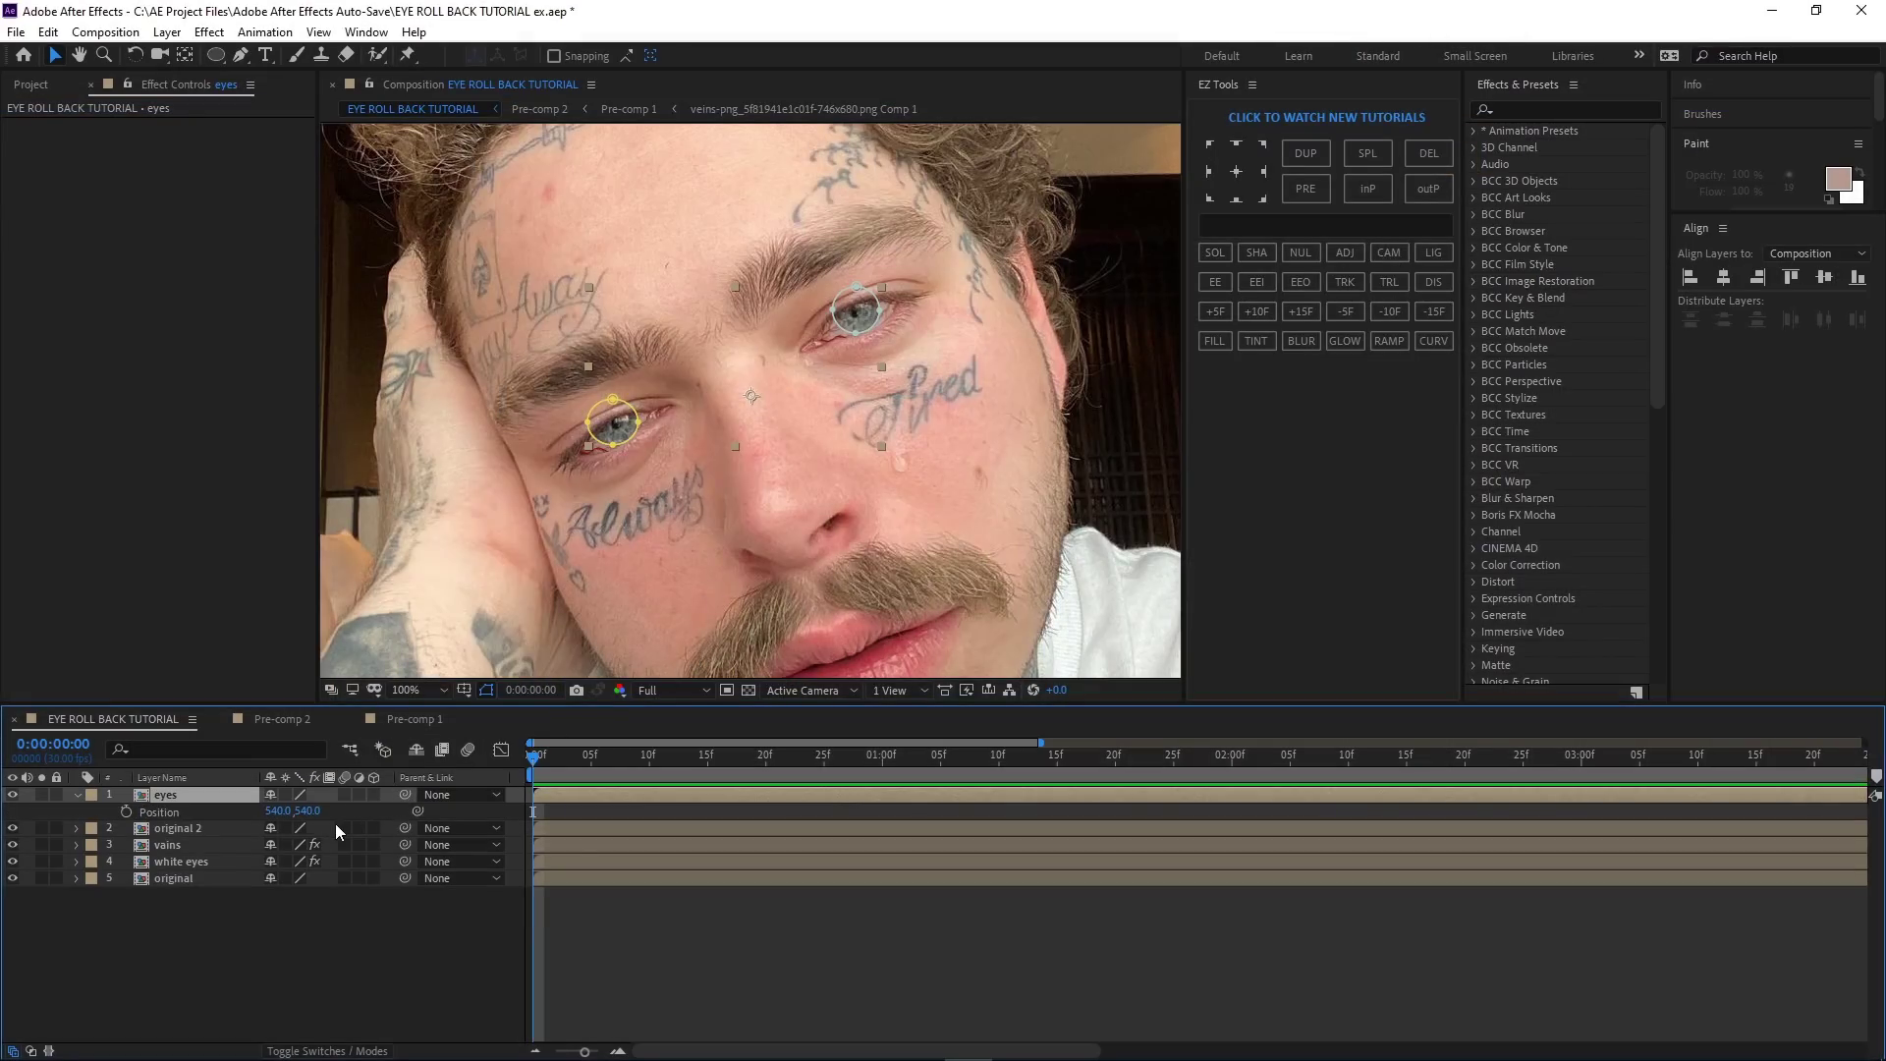
{"action": "key", "text": "shift+Up"}
{"action": "key", "text": "shift+Up"}
{"action": "key", "text": "shift+Up"}
{"action": "key", "text": "shift+Up"}
{"action": "key", "text": "shift+Up"}
{"action": "key", "text": "shift+Up"}
{"action": "key", "text": "shift+Up"}
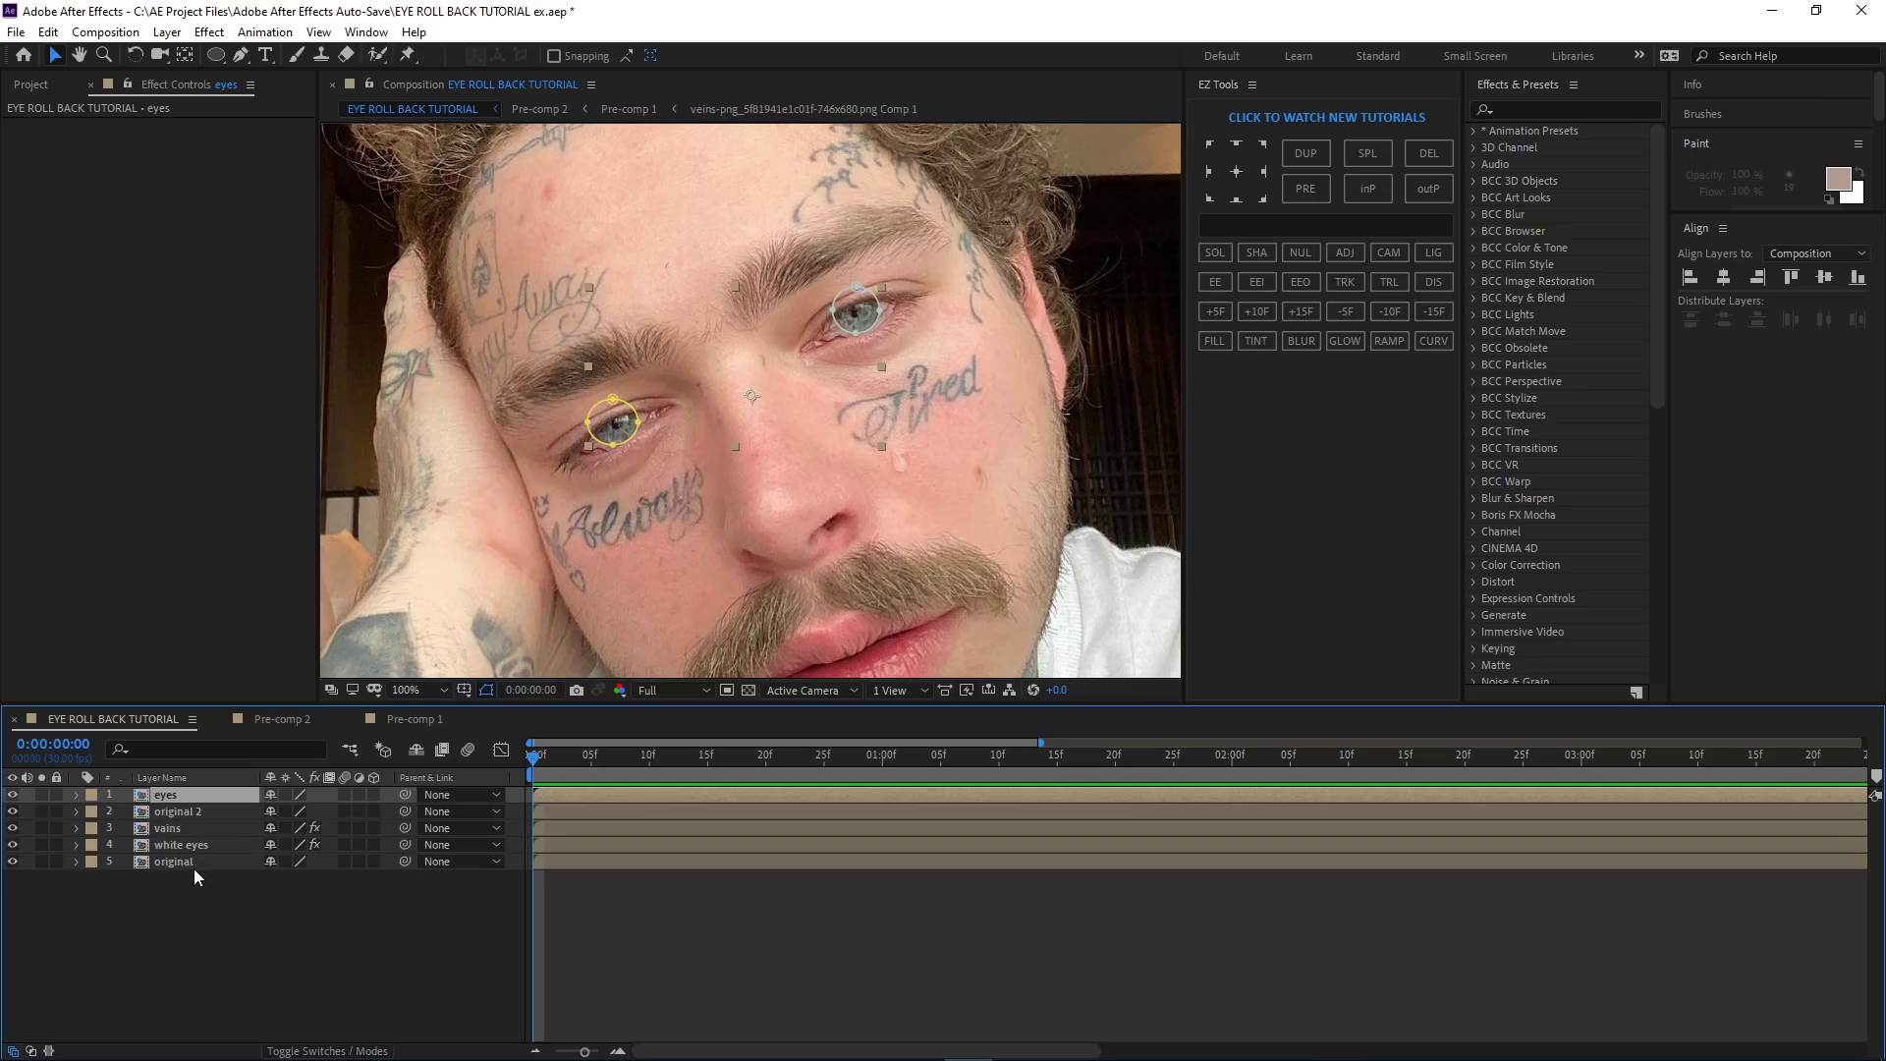
- Duplicate the original layer again and move the copy above the eyes layer
{"action": "left_click", "coordinate": [192, 865]}
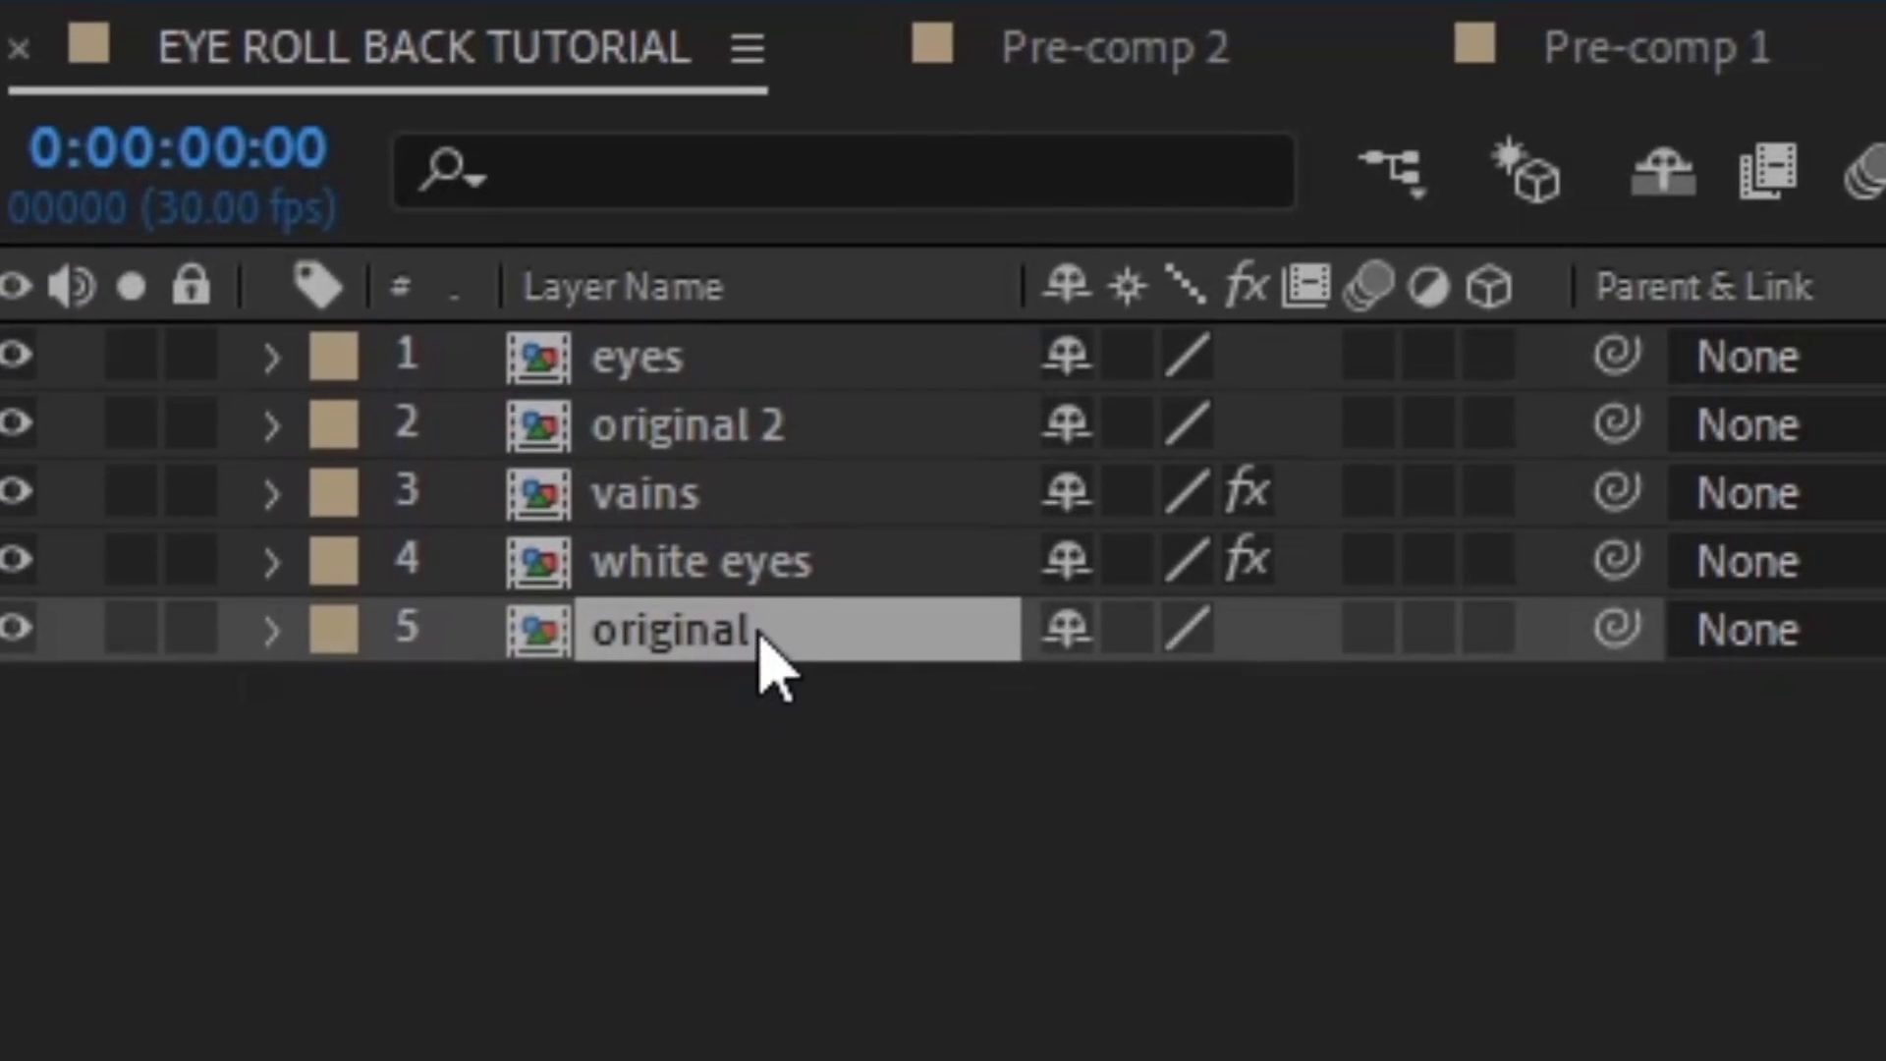
{"action": "key", "text": "ctrl+d"}
{"action": "left_click_drag", "start_coordinate": [671, 679], "coordinate": [611, 439]}
{"action": "left_click_drag", "start_coordinate": [697, 378], "coordinate": [696, 374]}
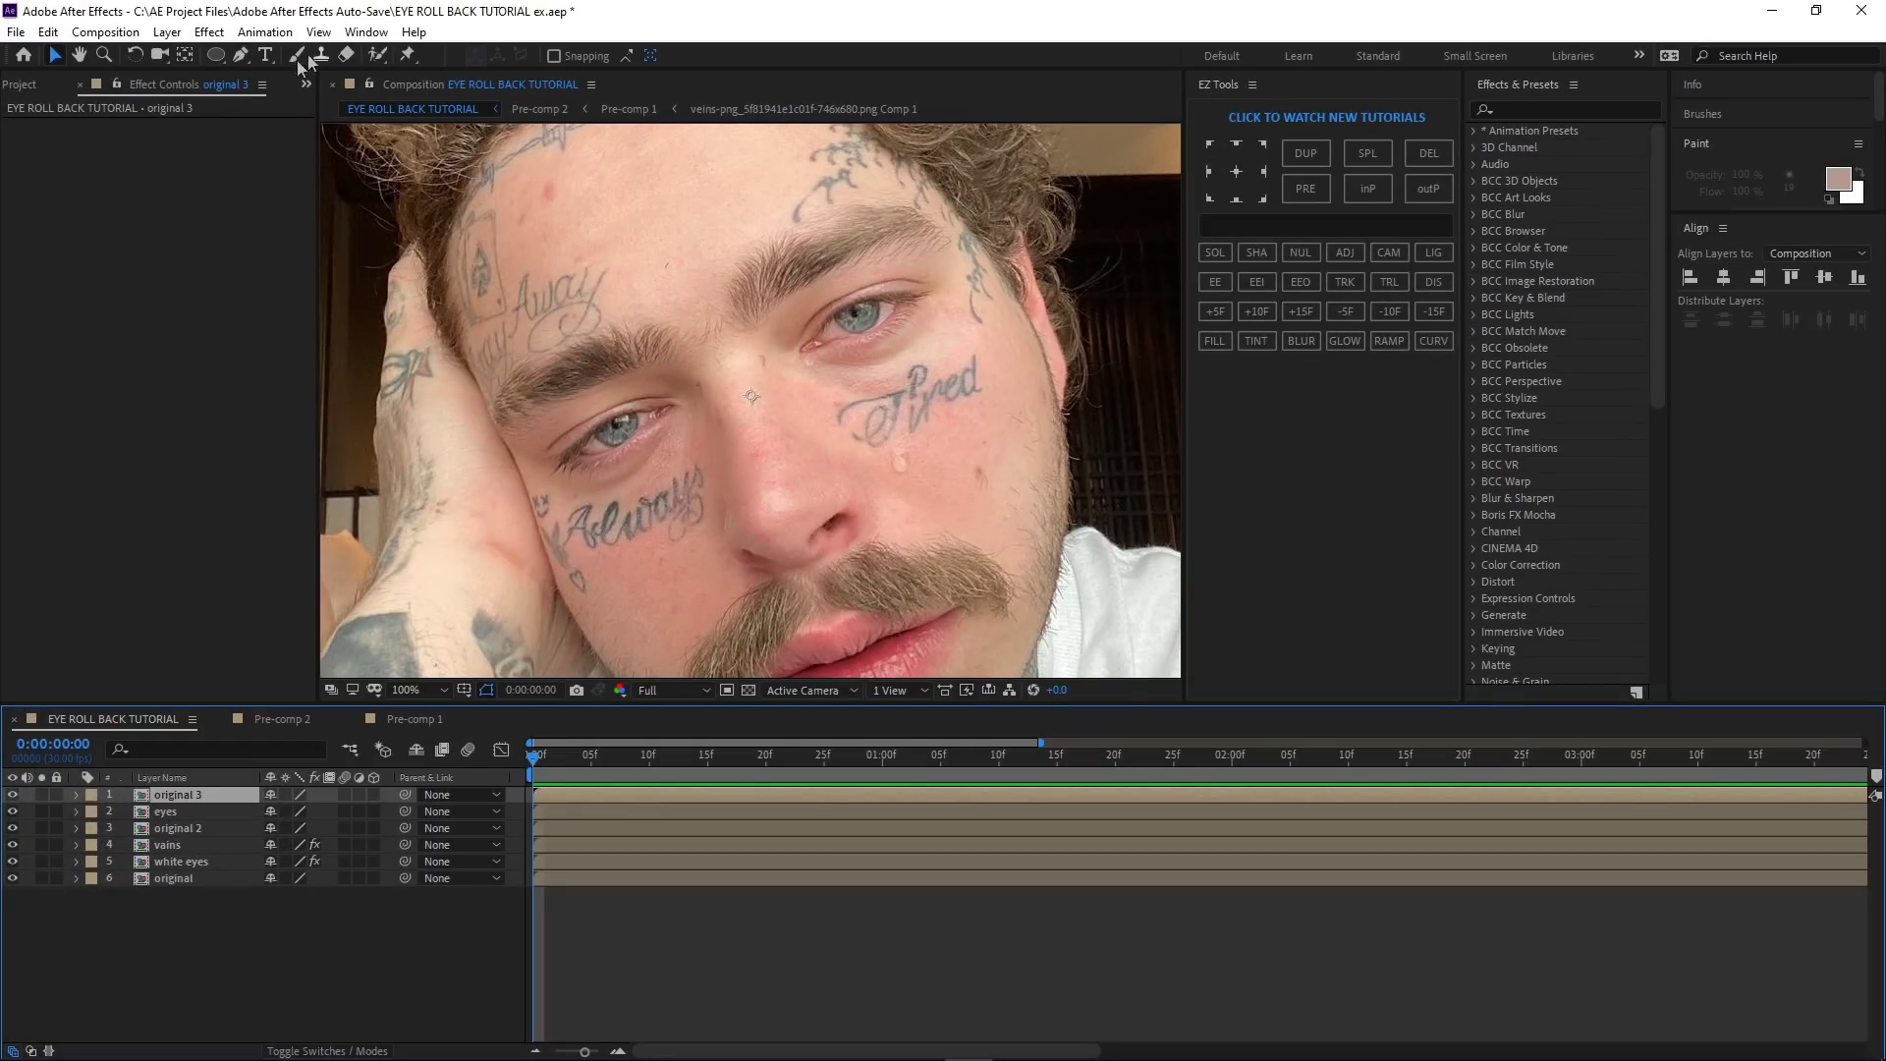
- Draw a Pen tool mask on original 3 along the upper lash line of the eye nearest the hand, enclosing the eyelid, brow and forehead above
{"action": "key", "text": "g"}
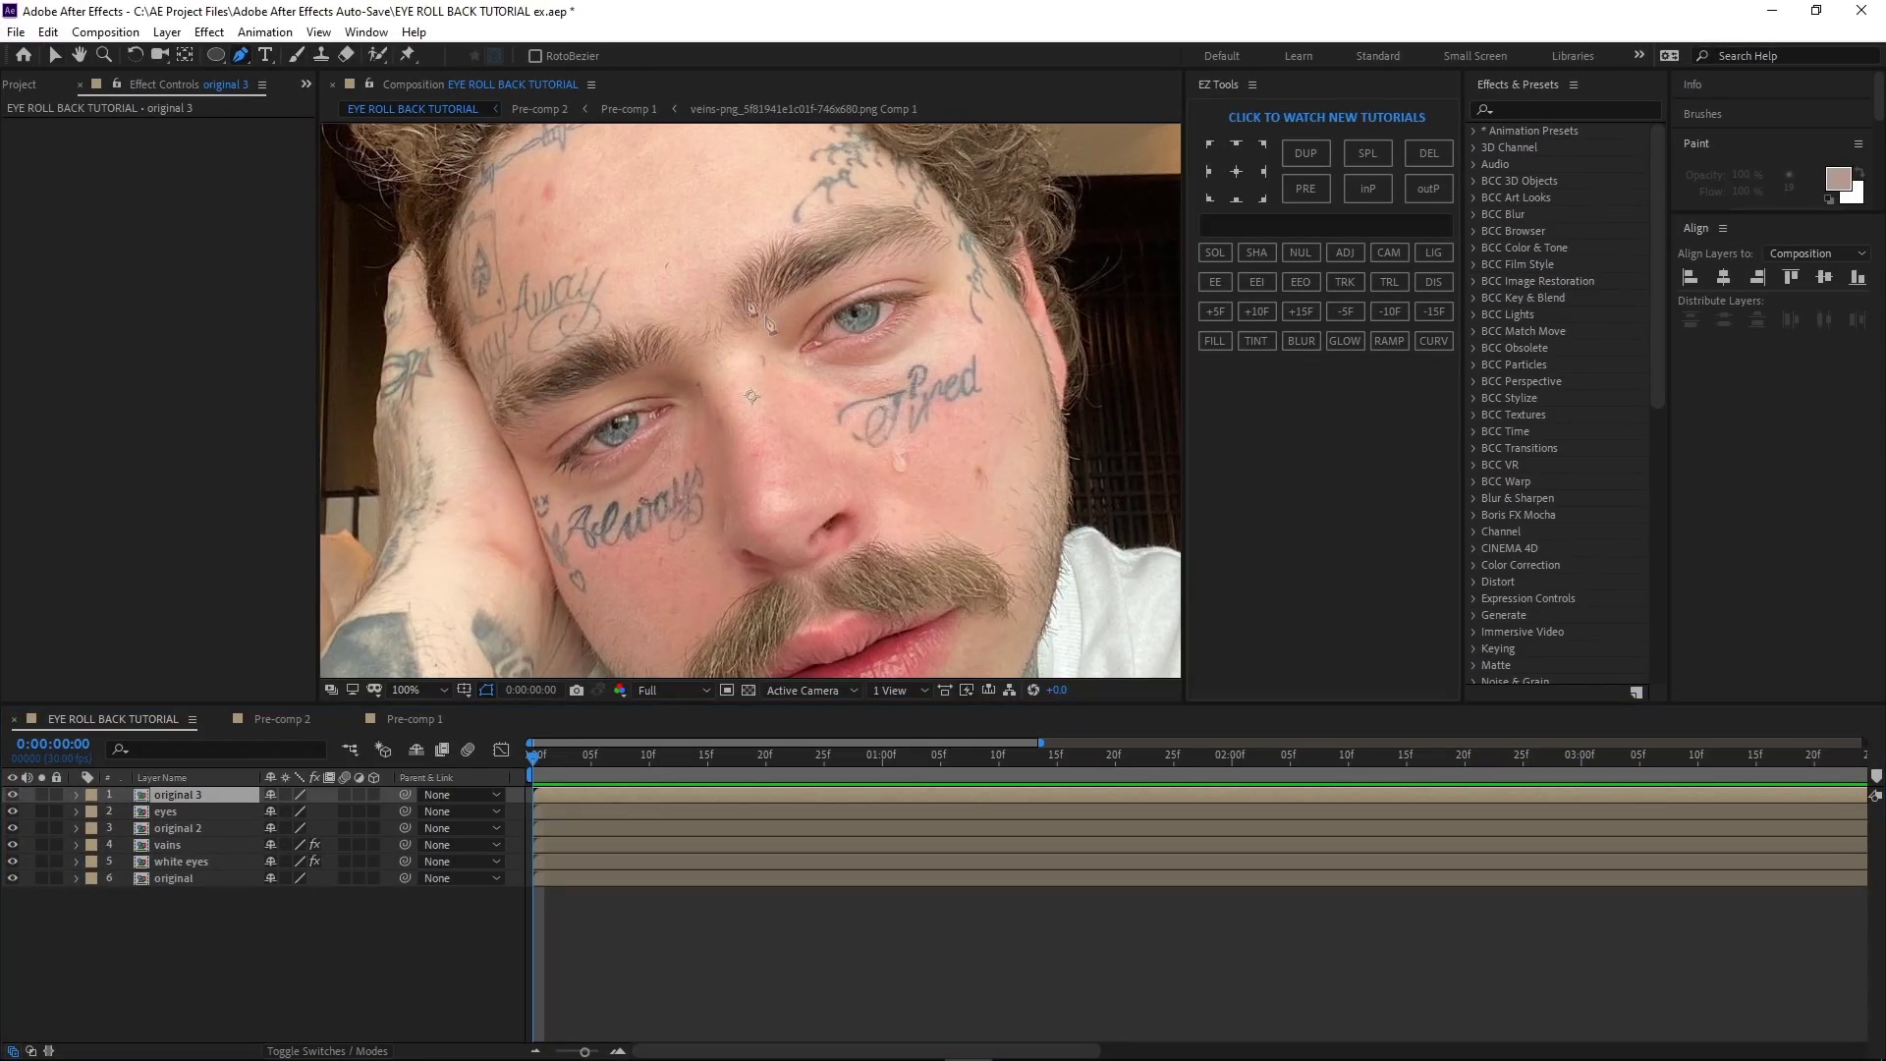
{"action": "scroll", "coordinate": [762, 450], "scroll_direction": "up", "scroll_amount": 2}
{"action": "scroll", "coordinate": [607, 418], "scroll_direction": "up", "scroll_amount": 2}
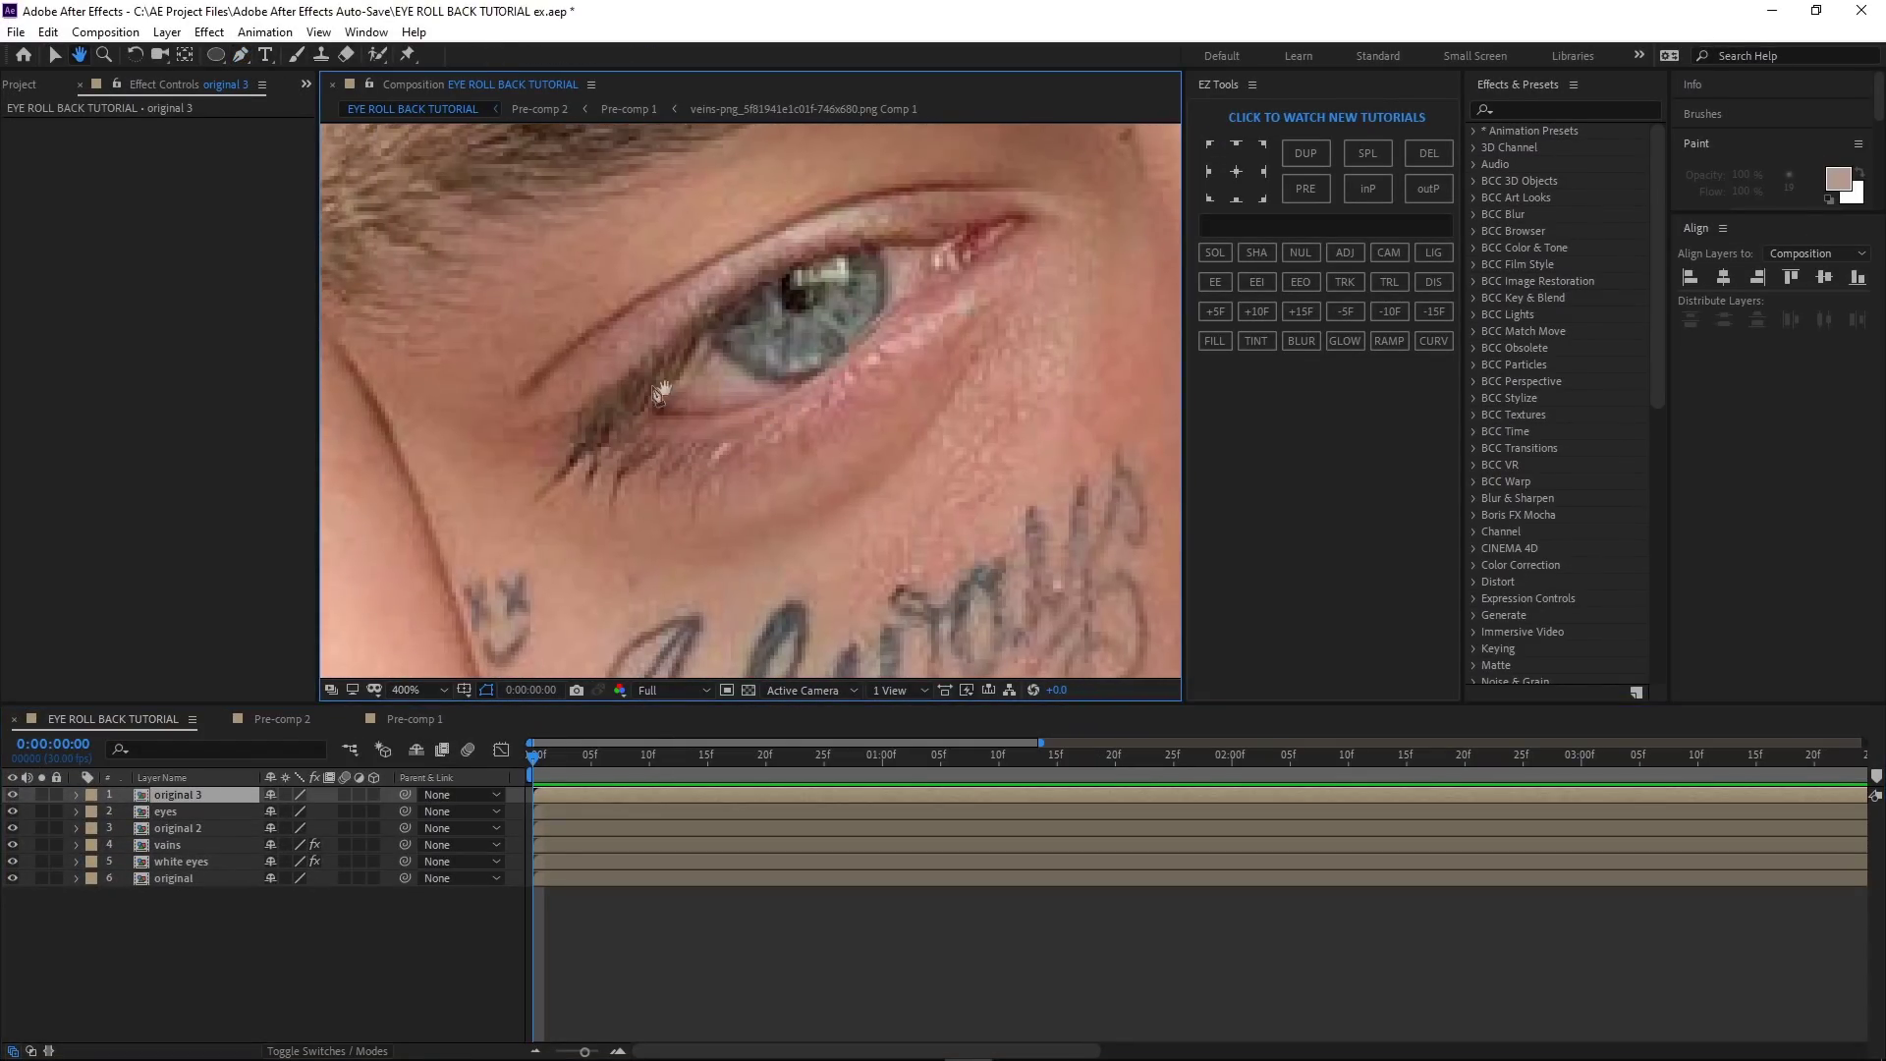
{"action": "left_click", "coordinate": [530, 499]}
{"action": "left_click_drag", "start_coordinate": [1059, 232], "coordinate": [1156, 238]}
{"action": "left_click_drag", "start_coordinate": [961, 226], "coordinate": [752, 179]}
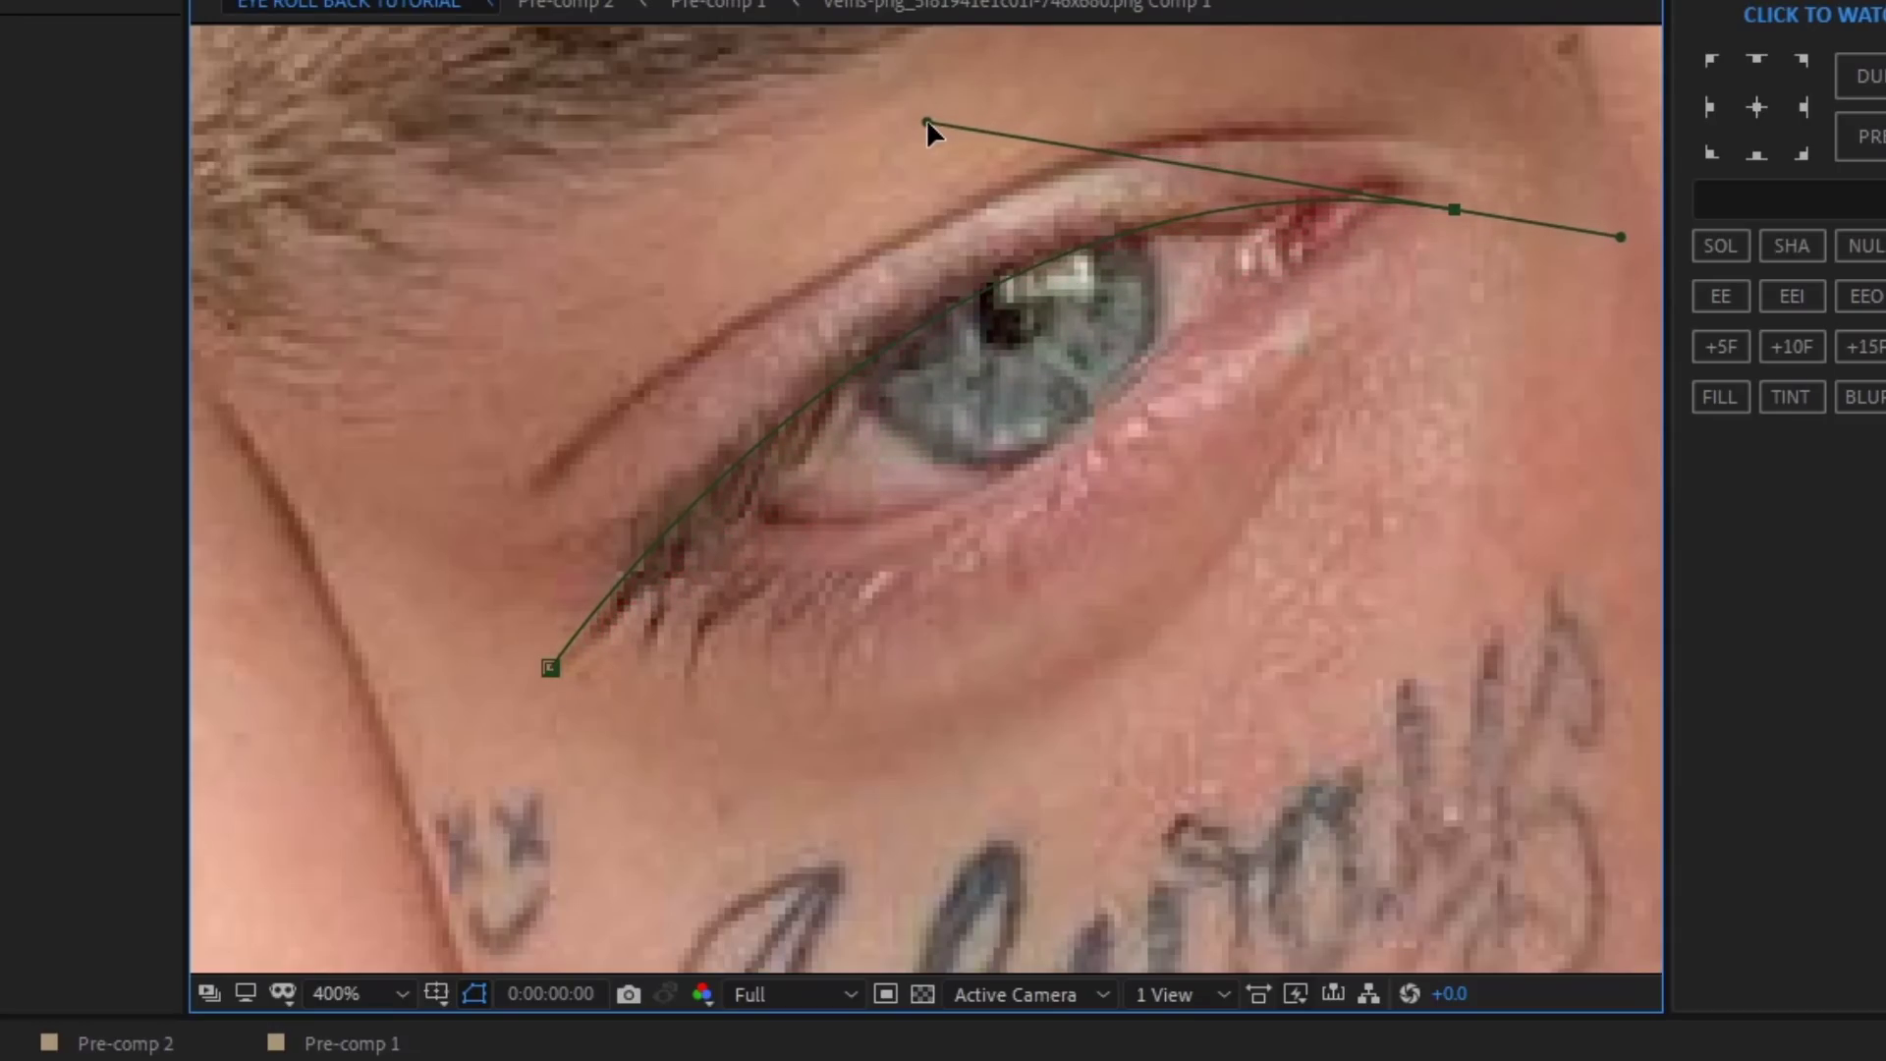
{"action": "scroll", "coordinate": [927, 499], "scroll_direction": "down", "scroll_amount": 4}
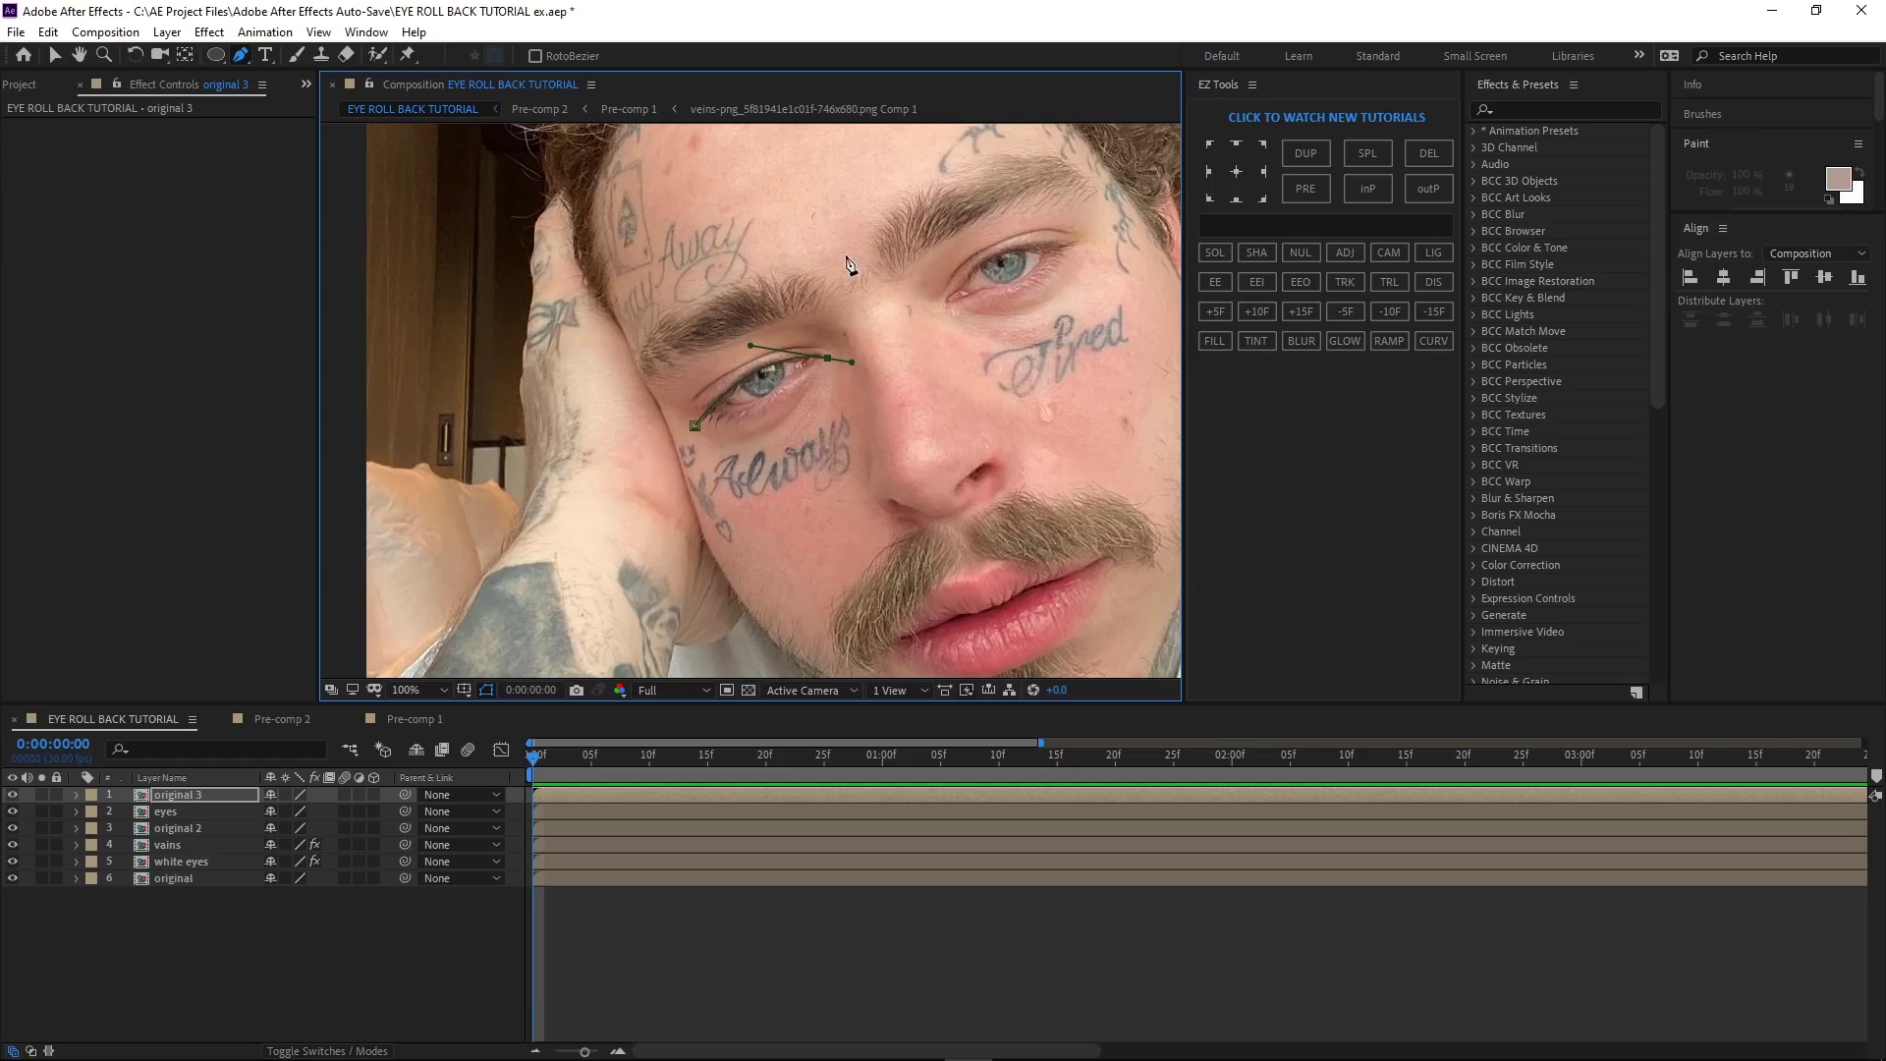
{"action": "left_click", "coordinate": [1088, 247]}
{"action": "left_click", "coordinate": [827, 163]}
{"action": "left_click_drag", "start_coordinate": [697, 429], "coordinate": [744, 456]}
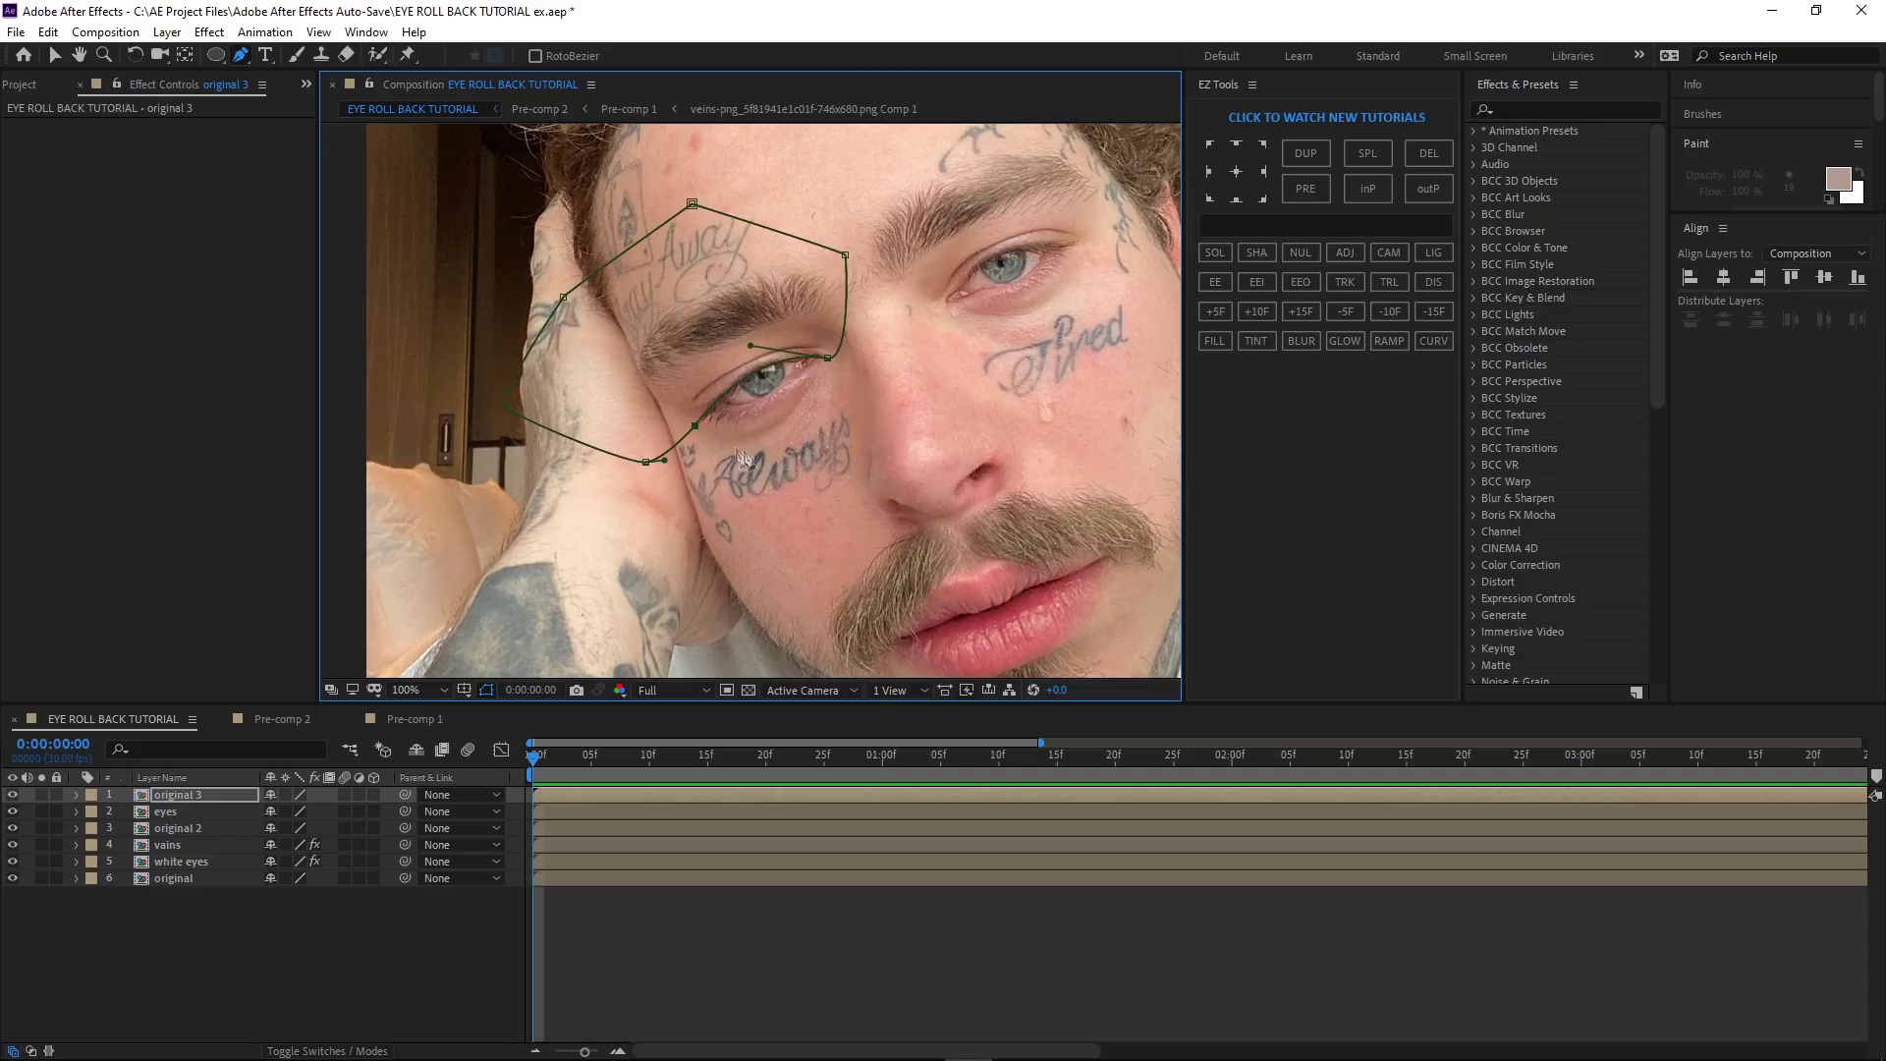
{"action": "left_click_drag", "start_coordinate": [882, 488], "coordinate": [705, 552]}
{"action": "left_click", "coordinate": [580, 819]}
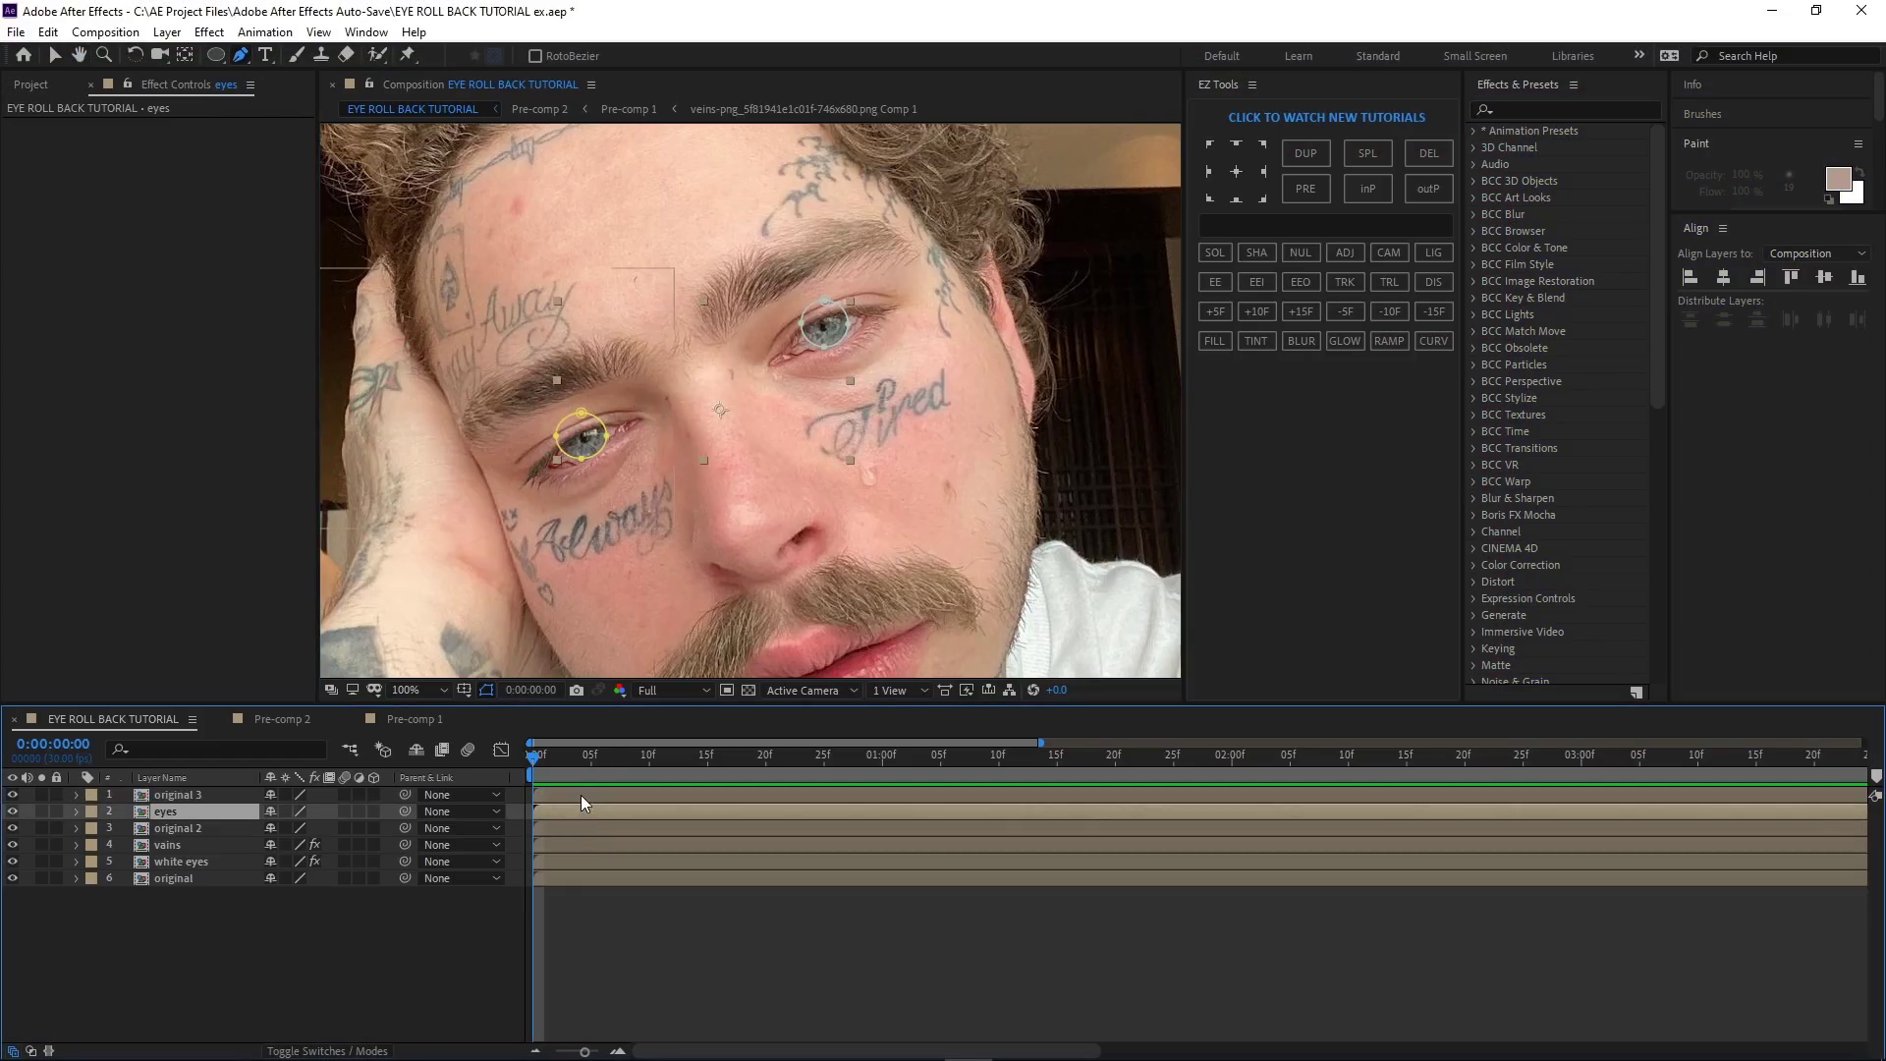
- Start a second Pen tool mask on original 3, tracing the upper lash line of the eye farther from the hand with a smooth curve
{"action": "left_click", "coordinate": [580, 794]}
{"action": "scroll", "coordinate": [786, 353], "scroll_direction": "up", "scroll_amount": 2}
{"action": "left_click_drag", "start_coordinate": [661, 442], "coordinate": [689, 418]}
{"action": "left_click_drag", "start_coordinate": [920, 336], "coordinate": [765, 313]}
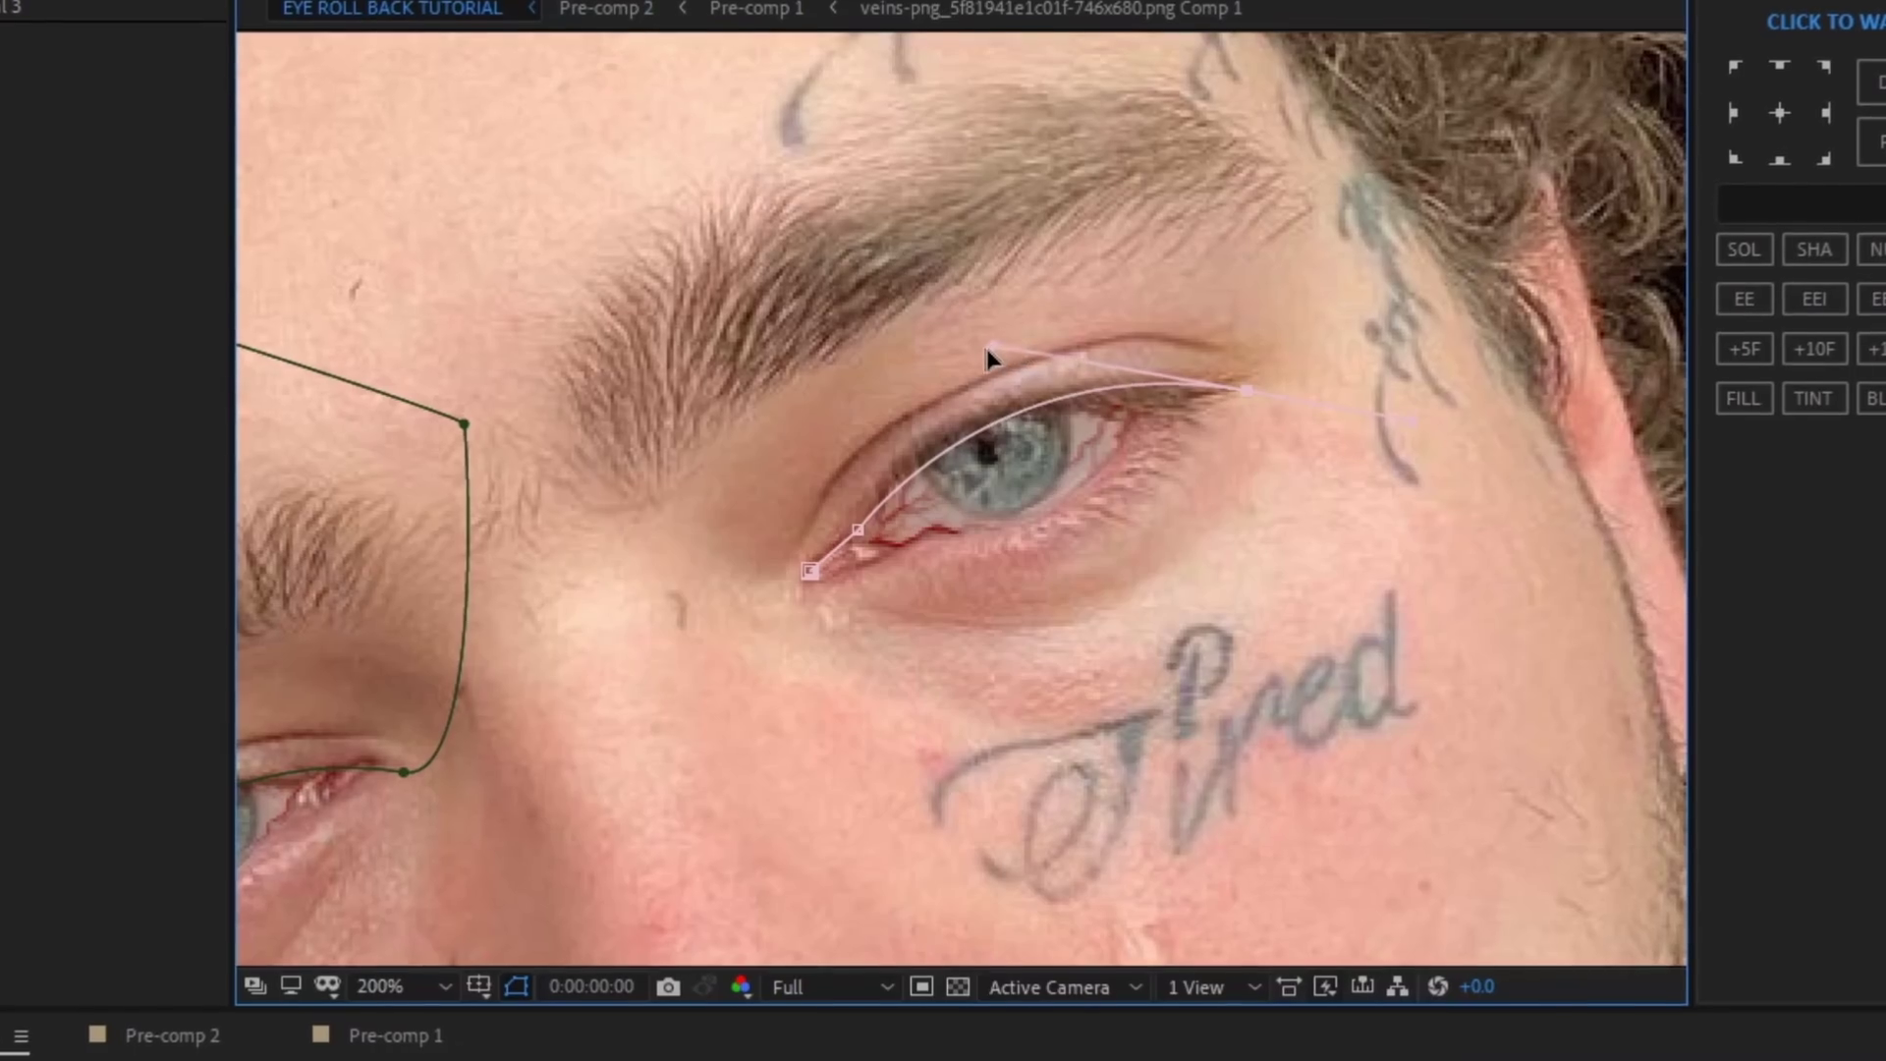
{"action": "left_click_drag", "start_coordinate": [986, 349], "coordinate": [946, 362]}
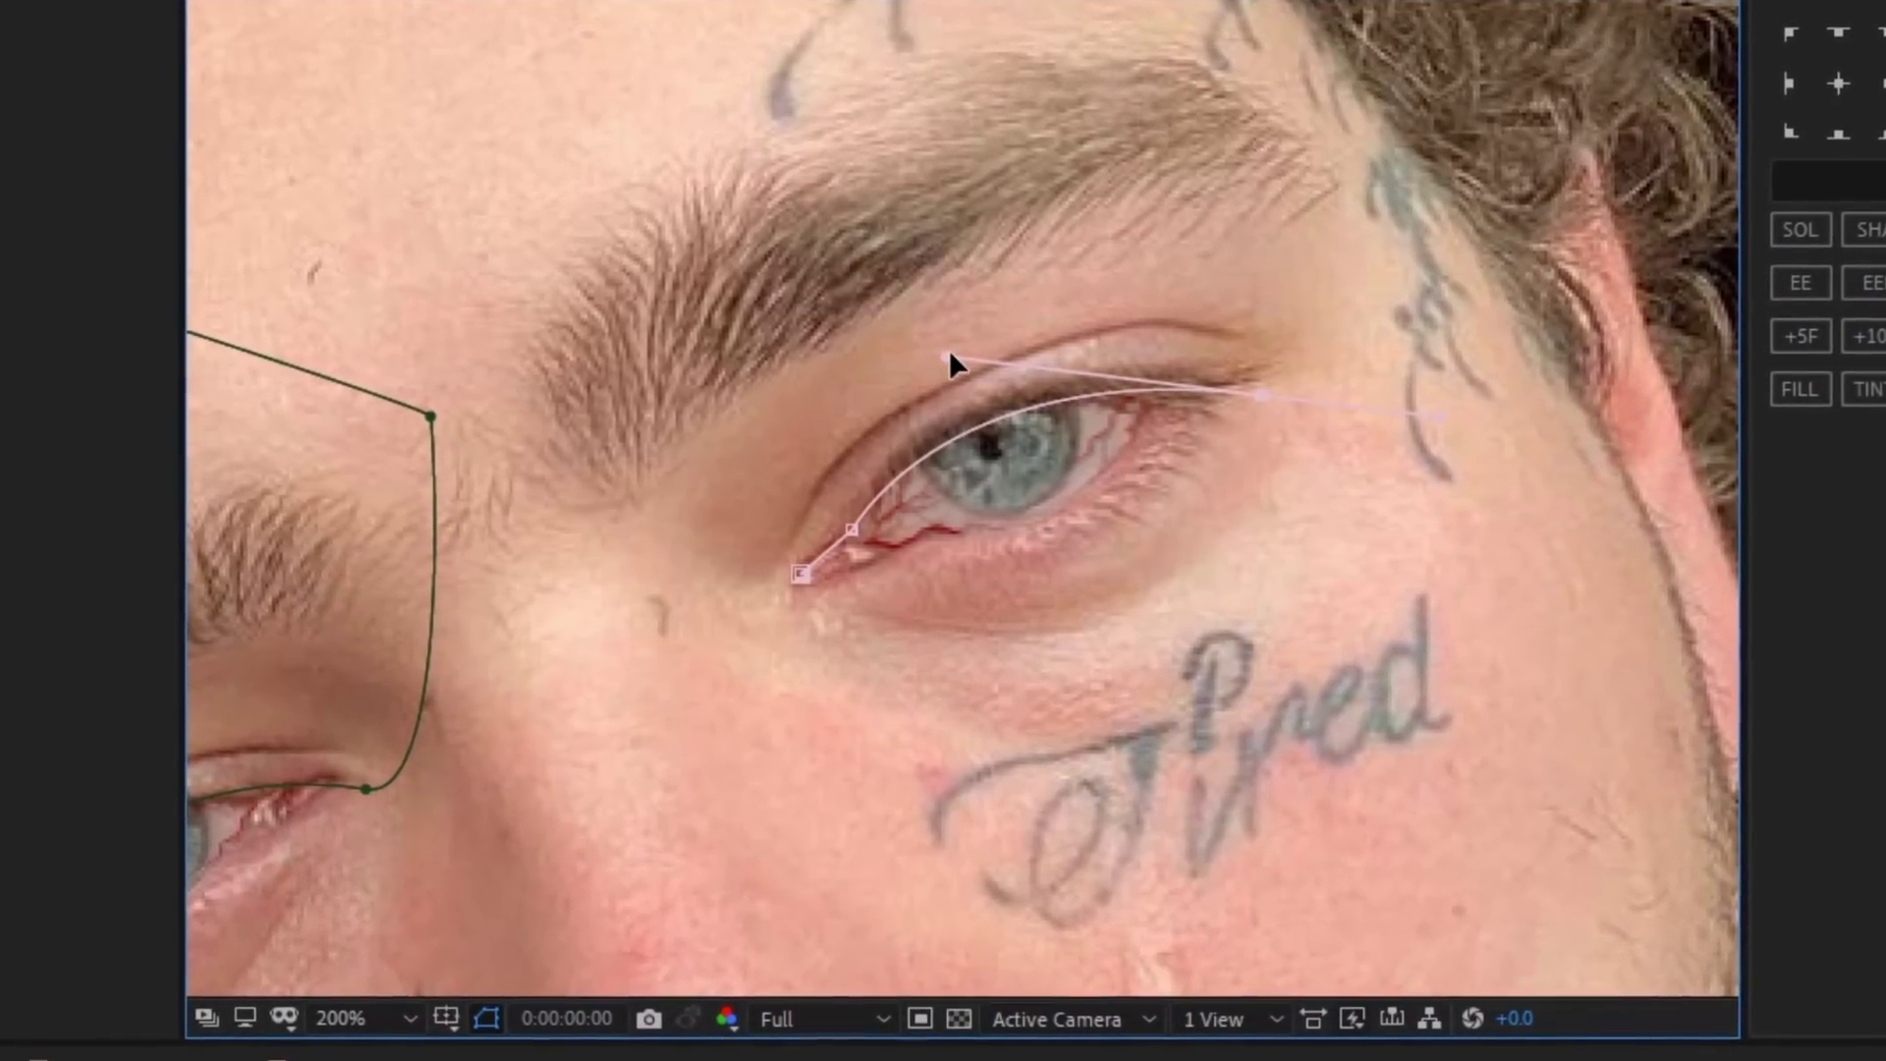
- Close the second mask around the eyelid, eyebrow and forehead above that eye, and check original 3 in isolation
{"action": "key", "text": "comma"}
{"action": "left_click", "coordinate": [1270, 248]}
{"action": "left_click", "coordinate": [901, 154]}
{"action": "left_click", "coordinate": [733, 183]}
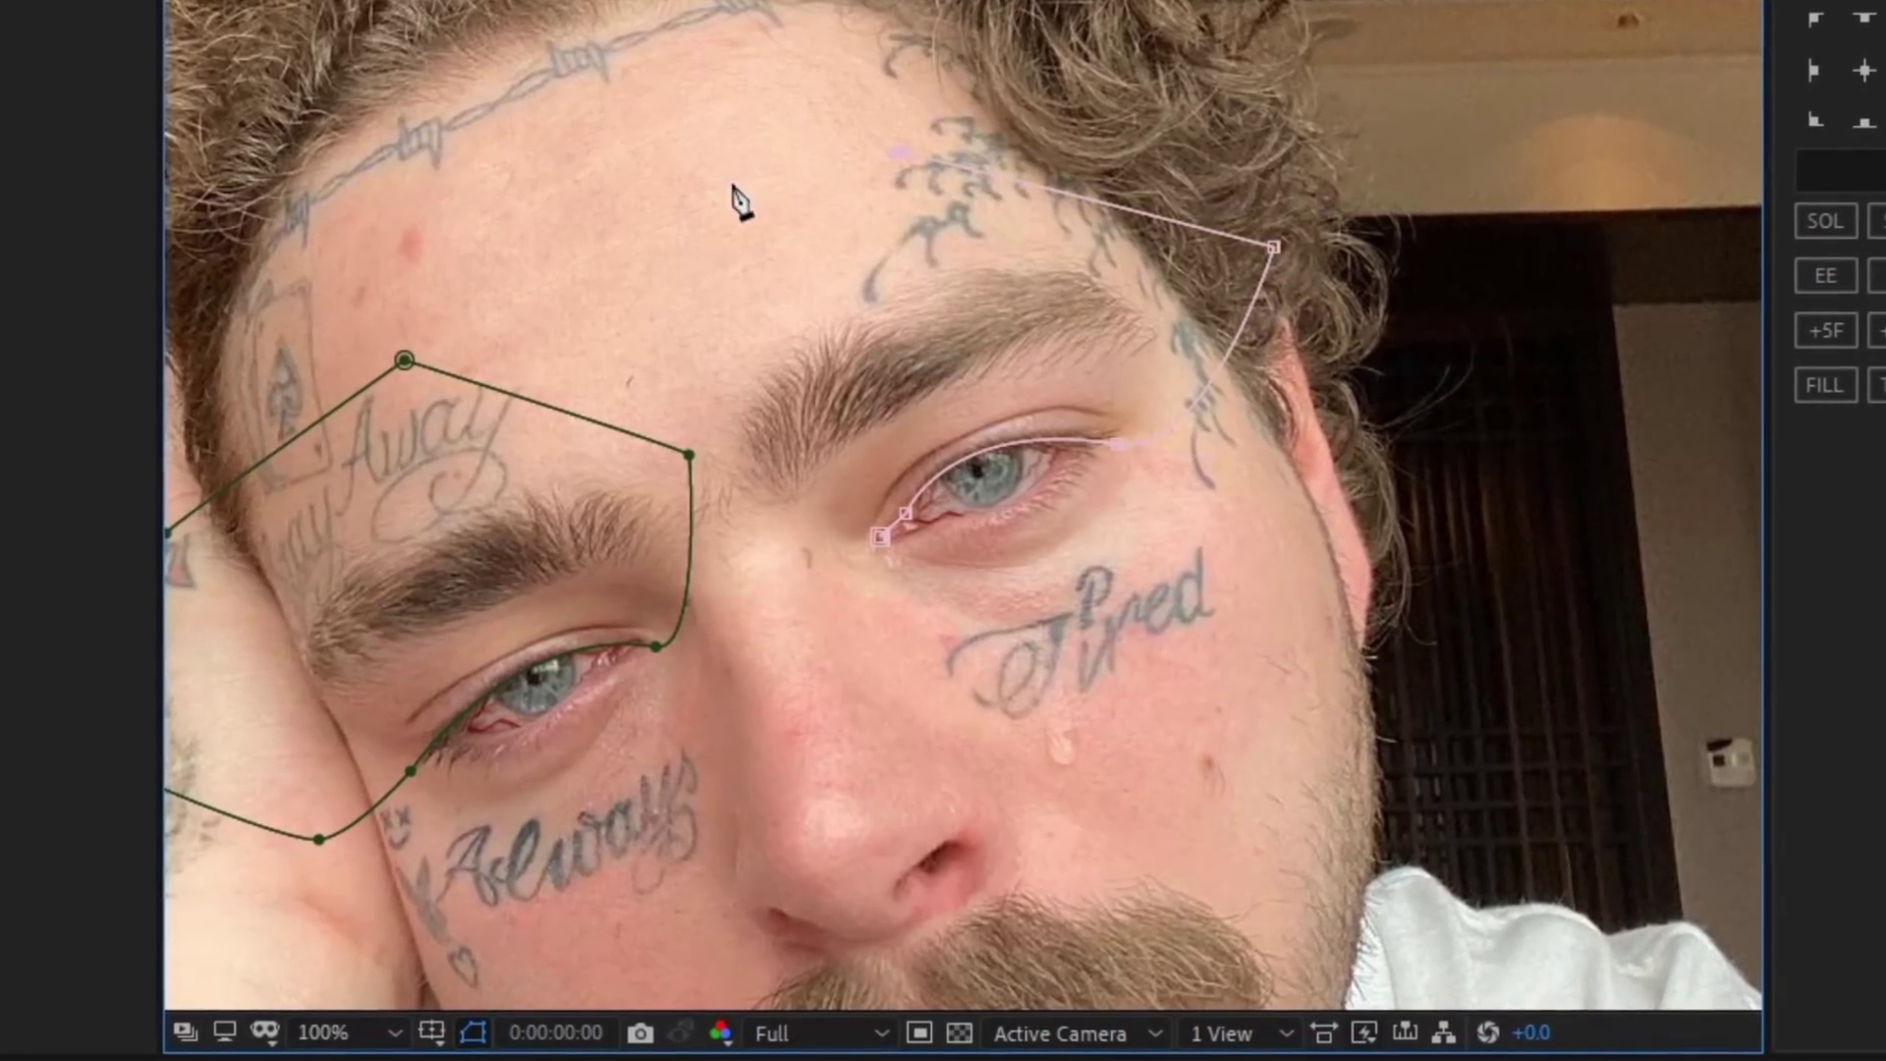
{"action": "left_click", "coordinate": [738, 351]}
{"action": "left_click", "coordinate": [774, 566]}
{"action": "left_click", "coordinate": [850, 596]}
{"action": "left_click", "coordinate": [881, 536]}
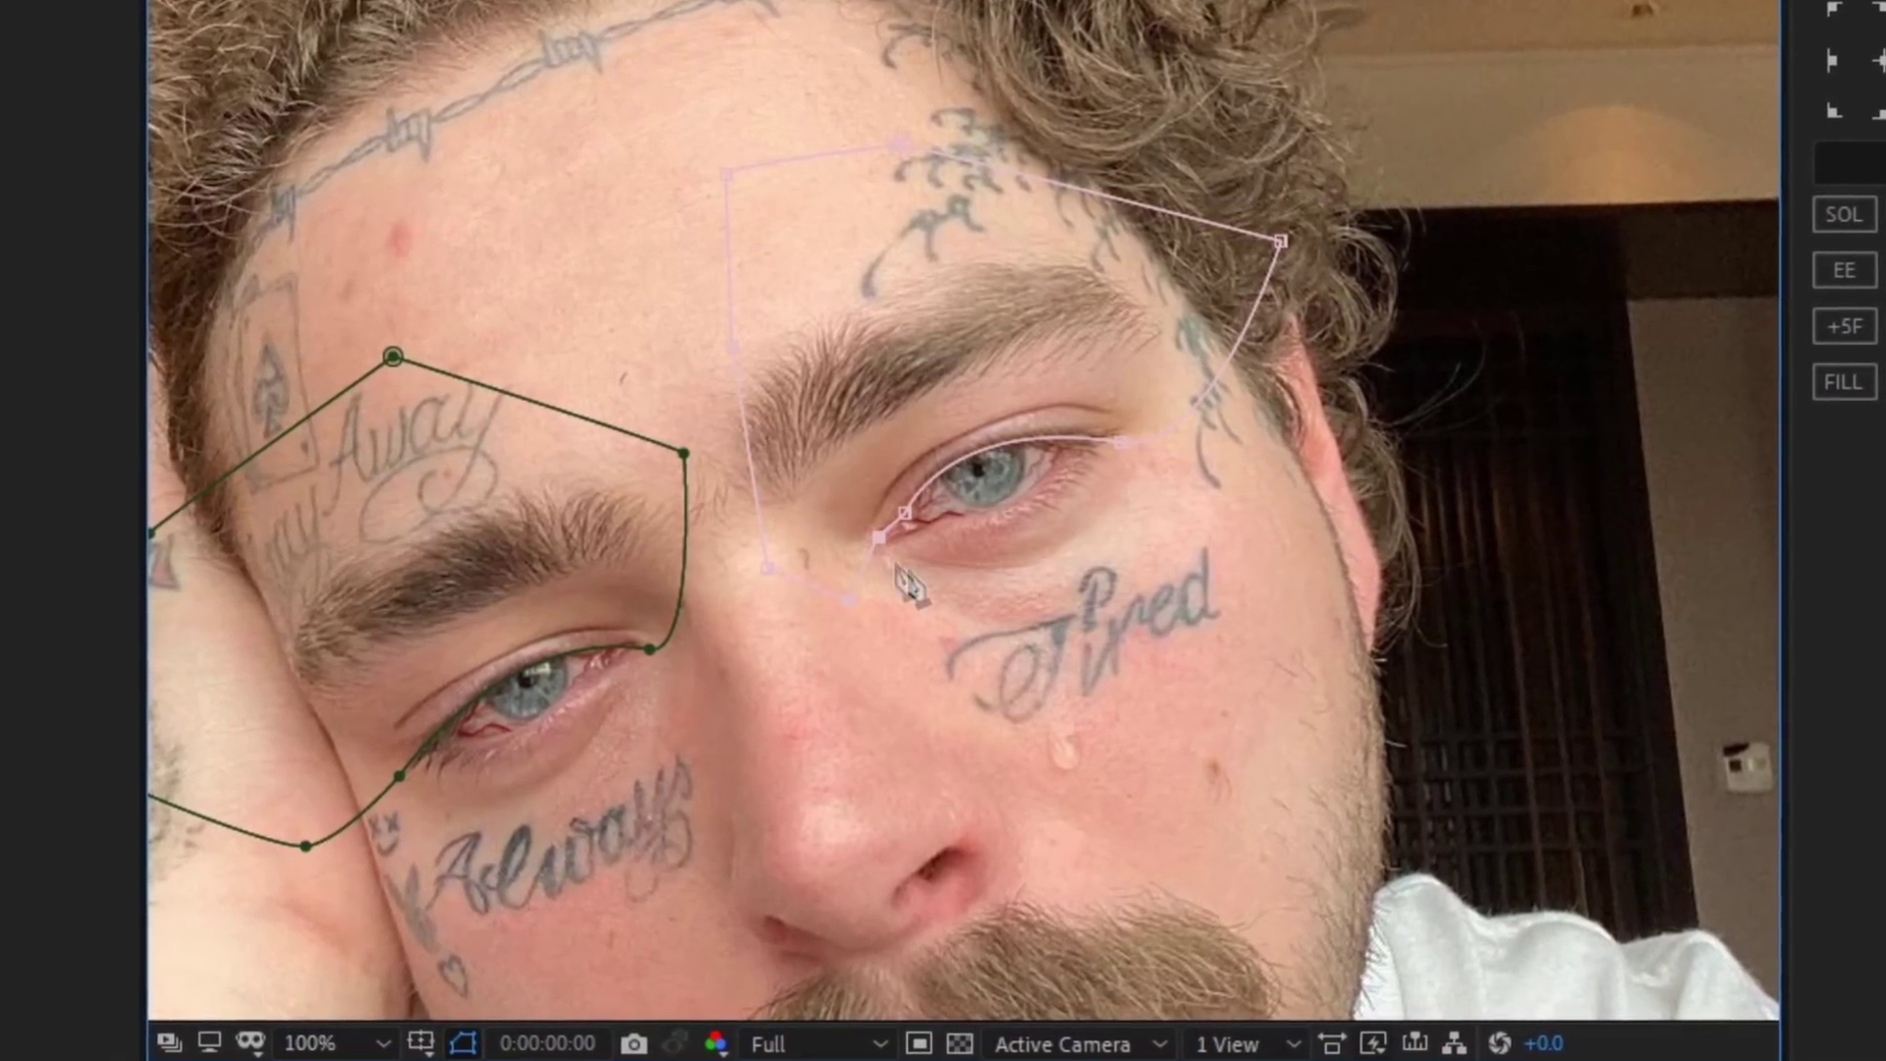
{"action": "left_click", "coordinate": [43, 795]}
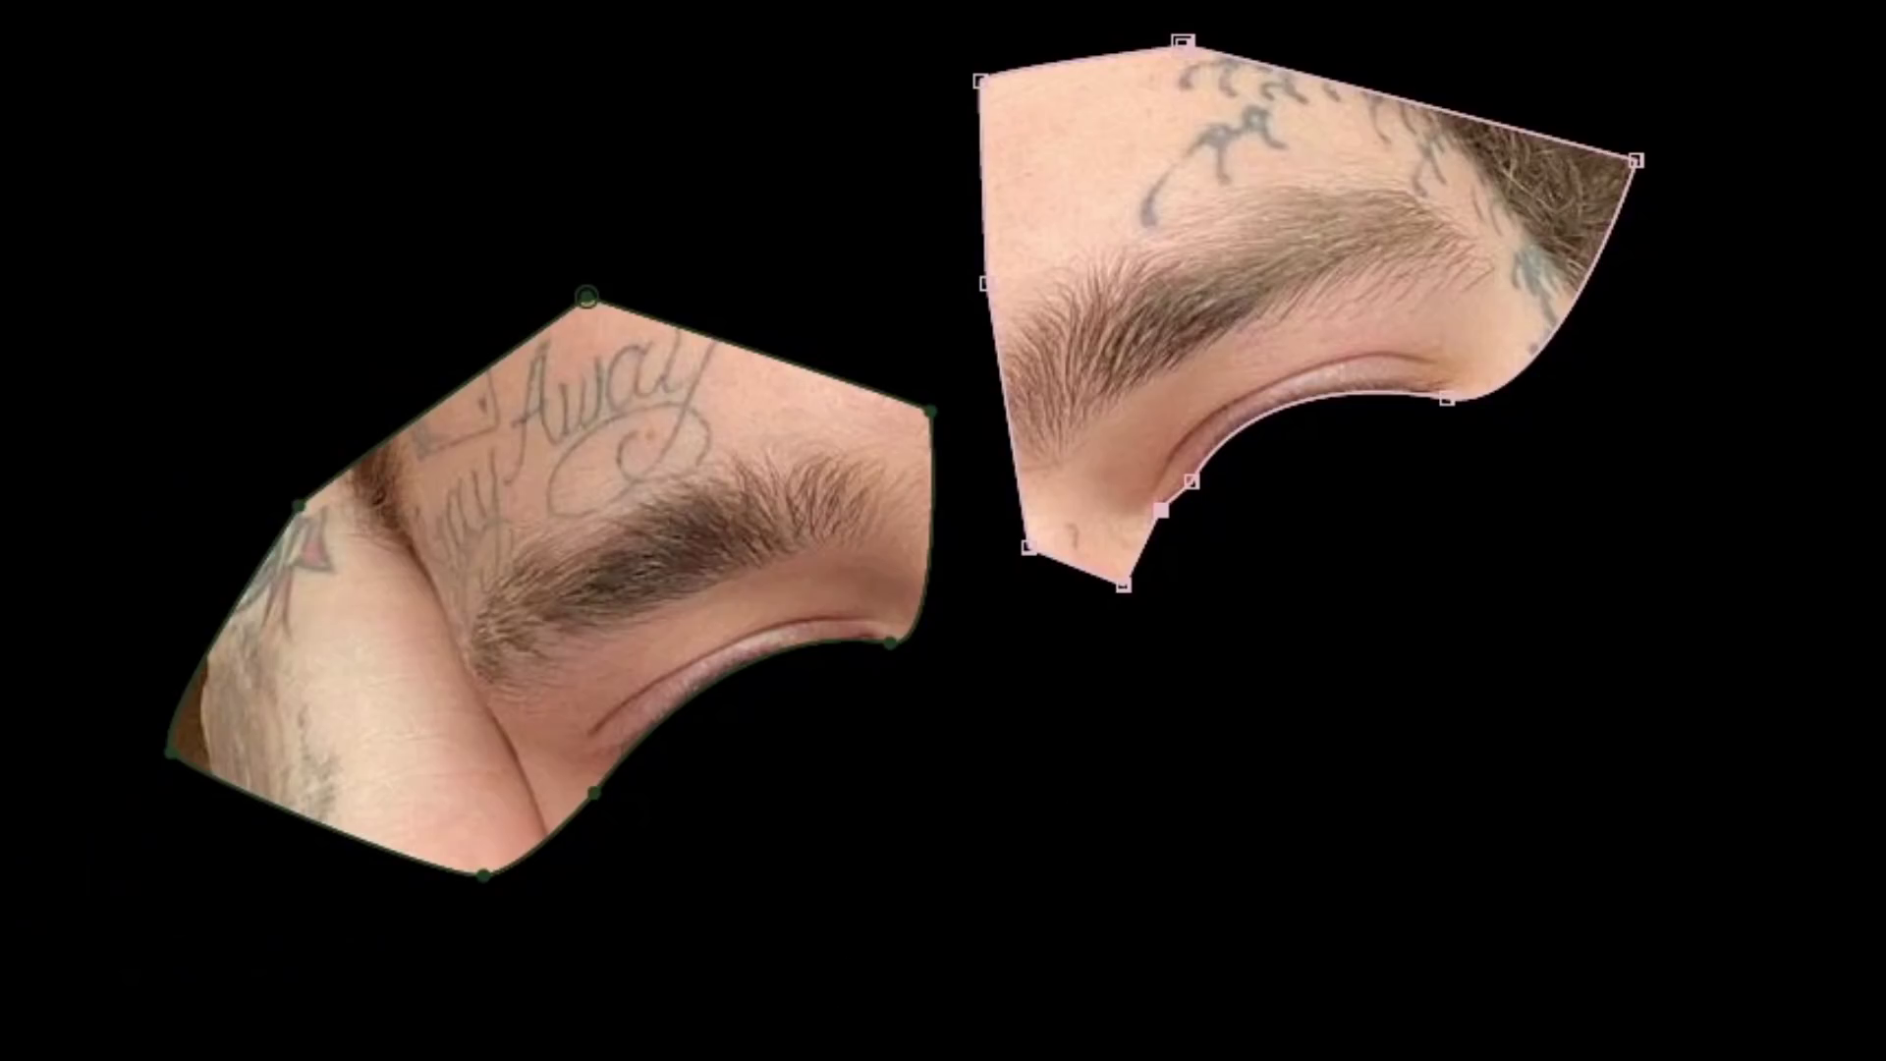
{"action": "left_click", "coordinate": [41, 795]}
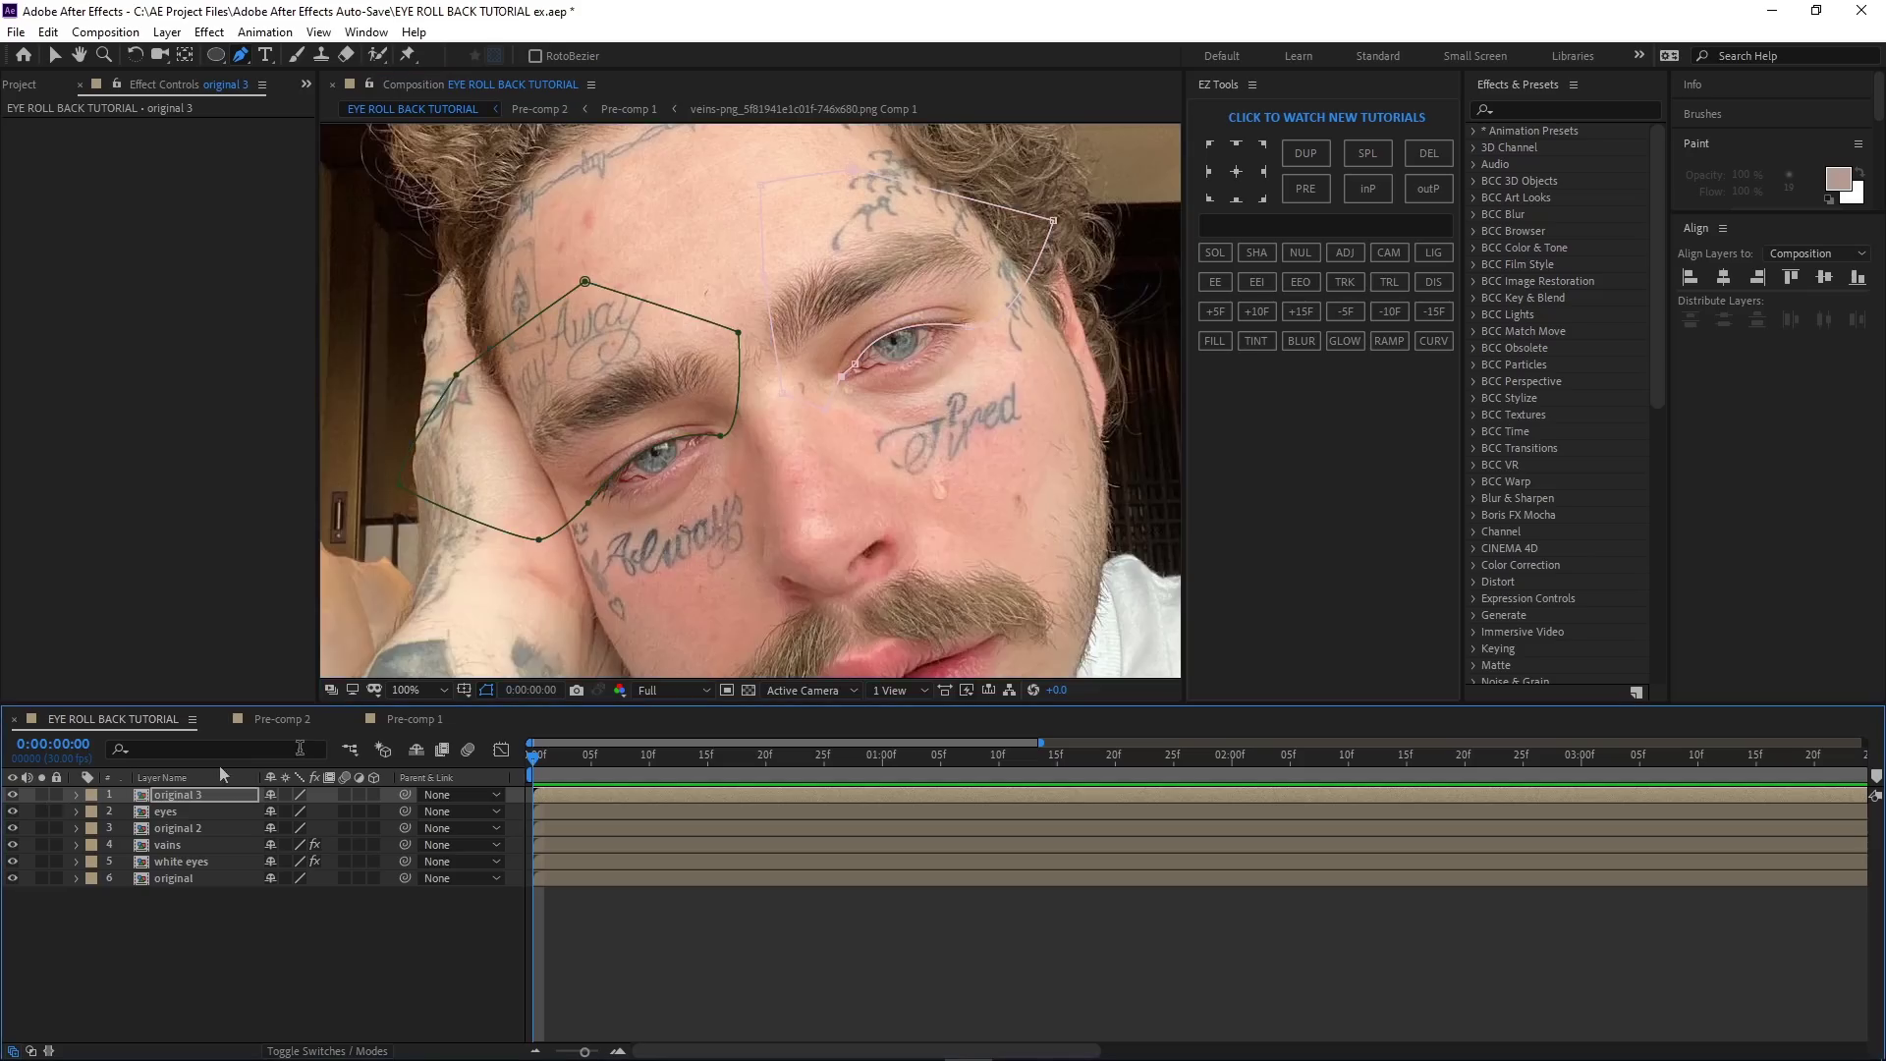
- Keyframe the eyes layer's Position at frame 0, and set its Y position to 512.0 at frame 23
{"action": "left_click", "coordinate": [56, 57]}
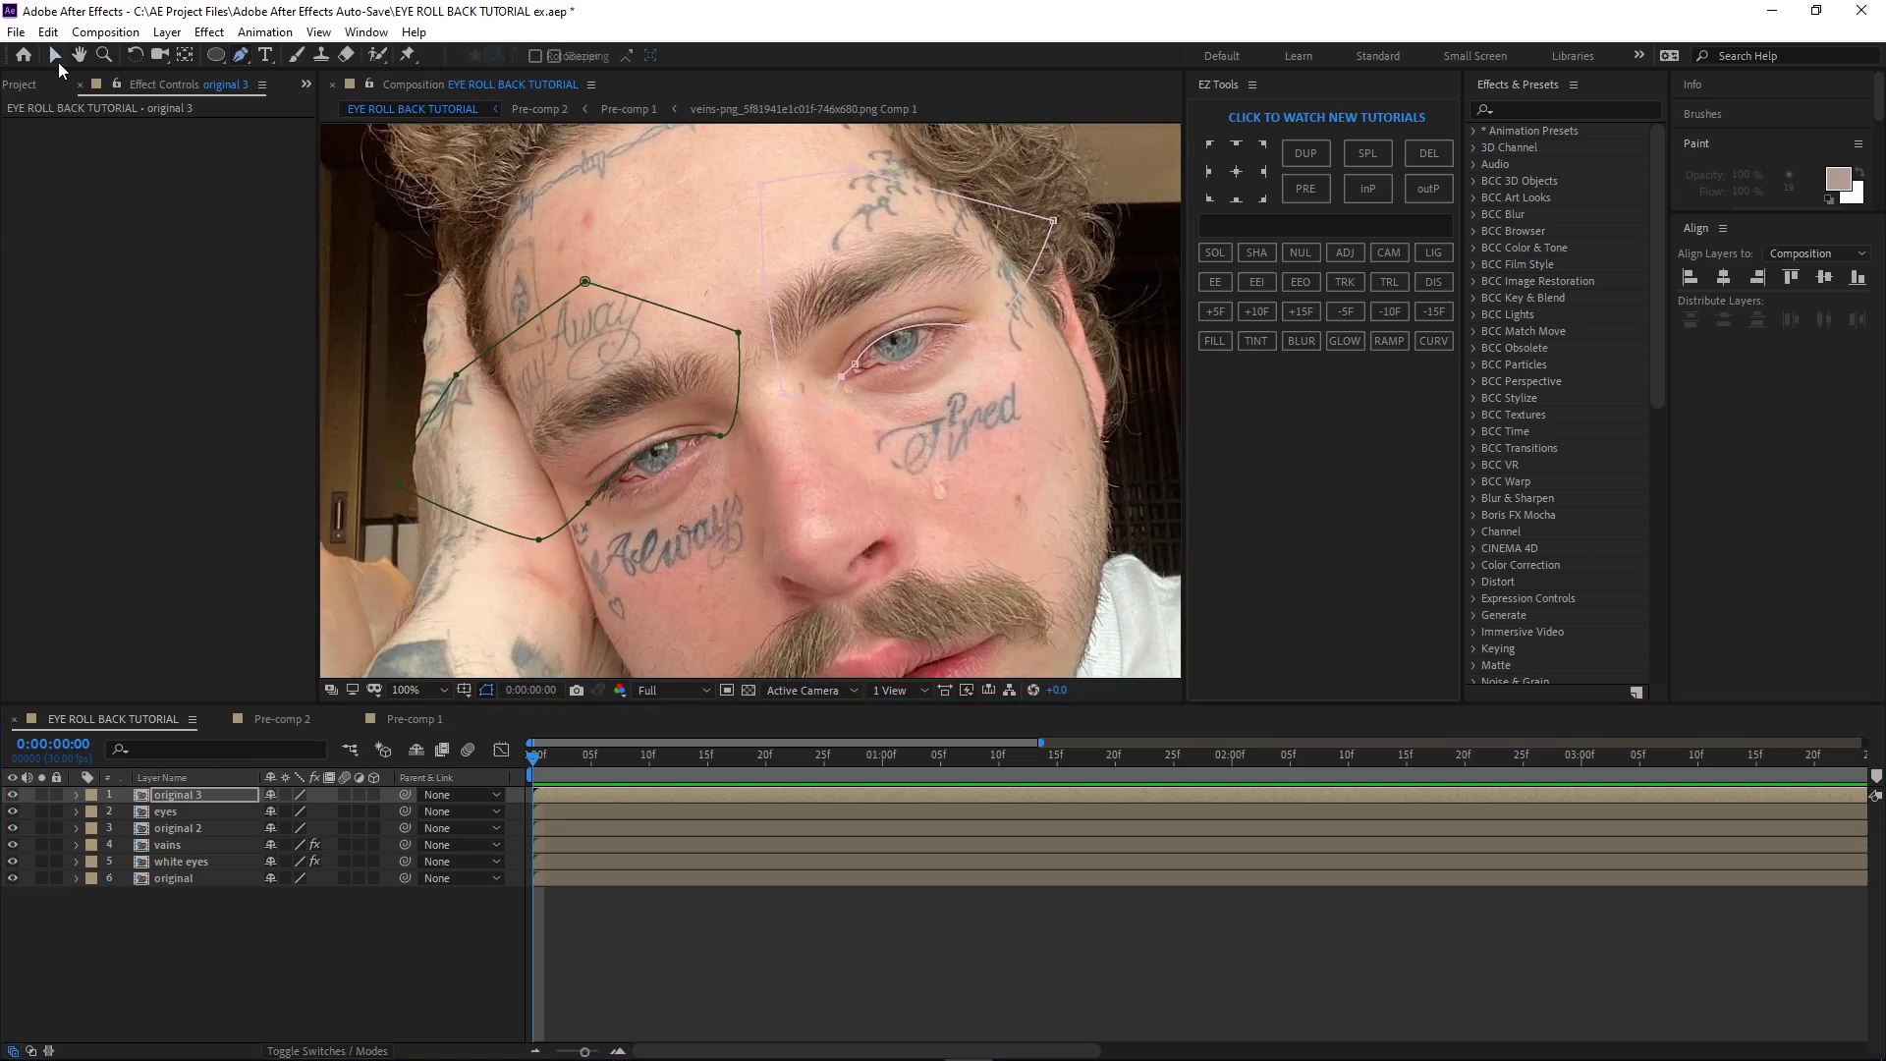
{"action": "left_click", "coordinate": [167, 811]}
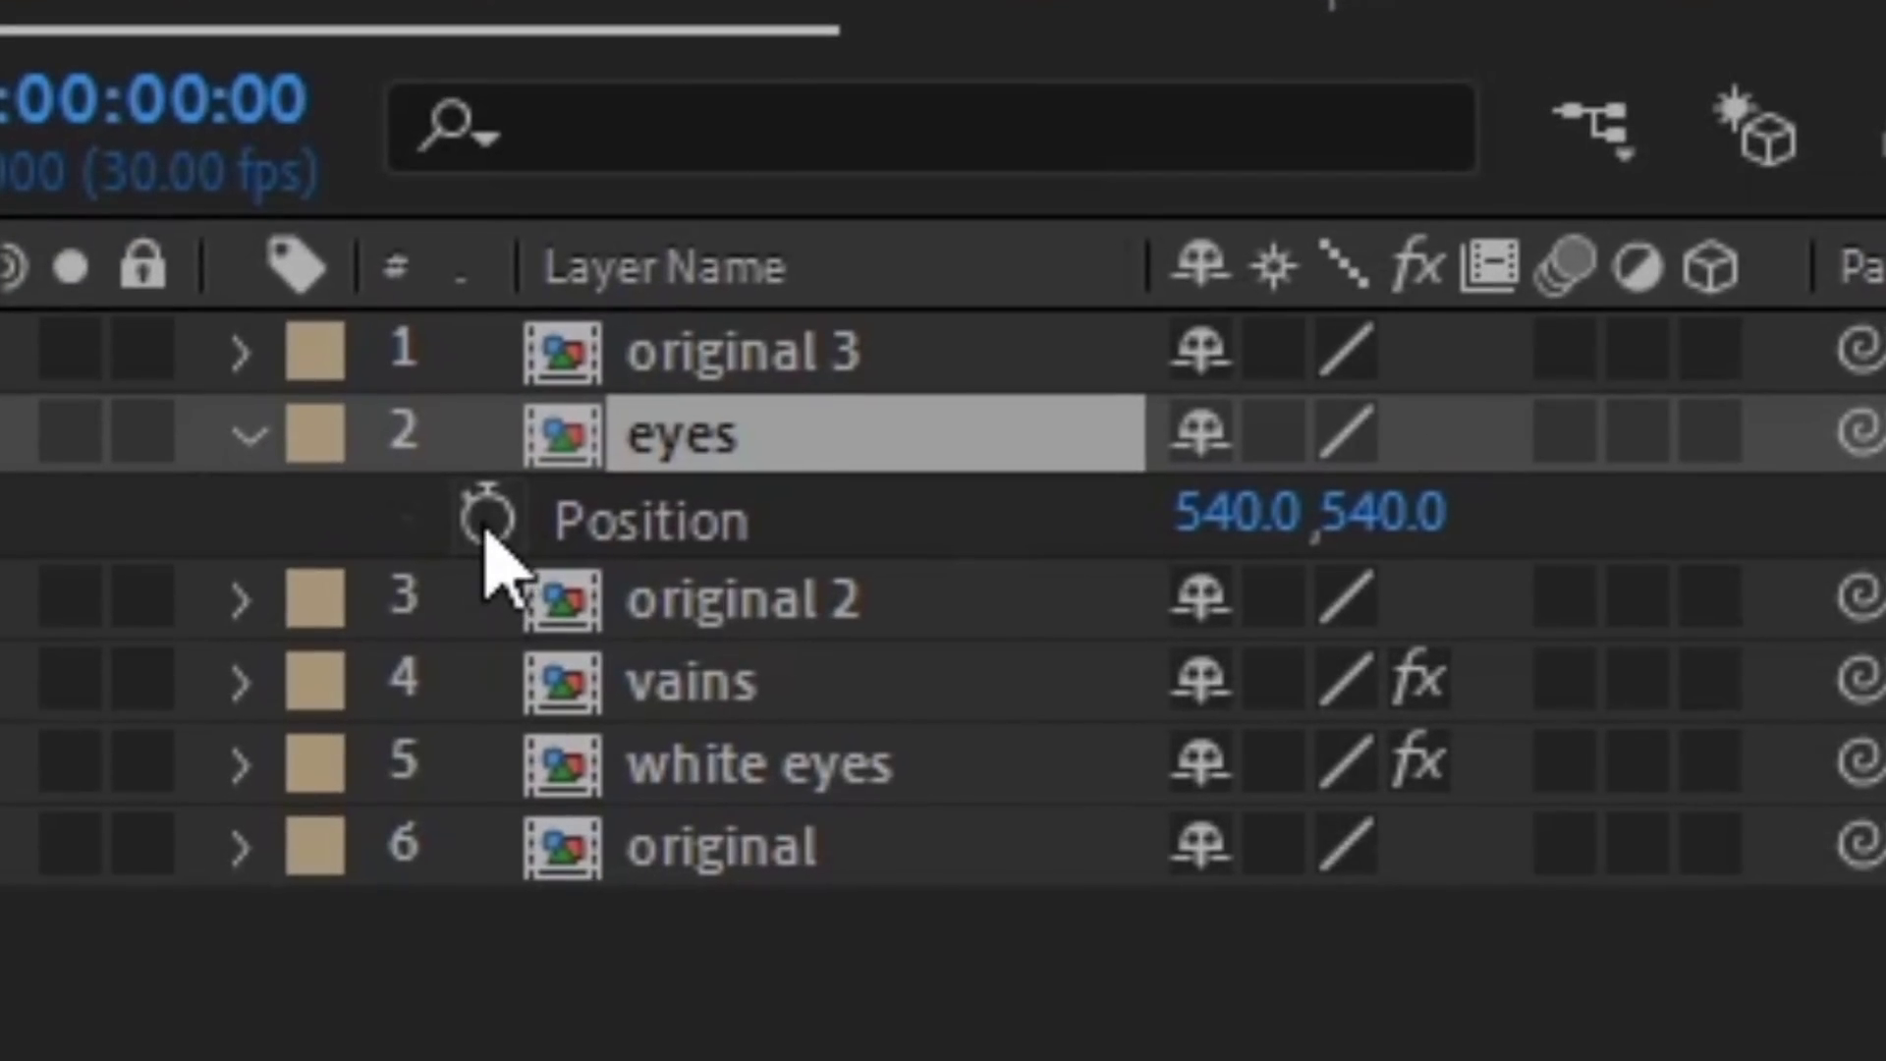
{"action": "left_click", "coordinate": [126, 828]}
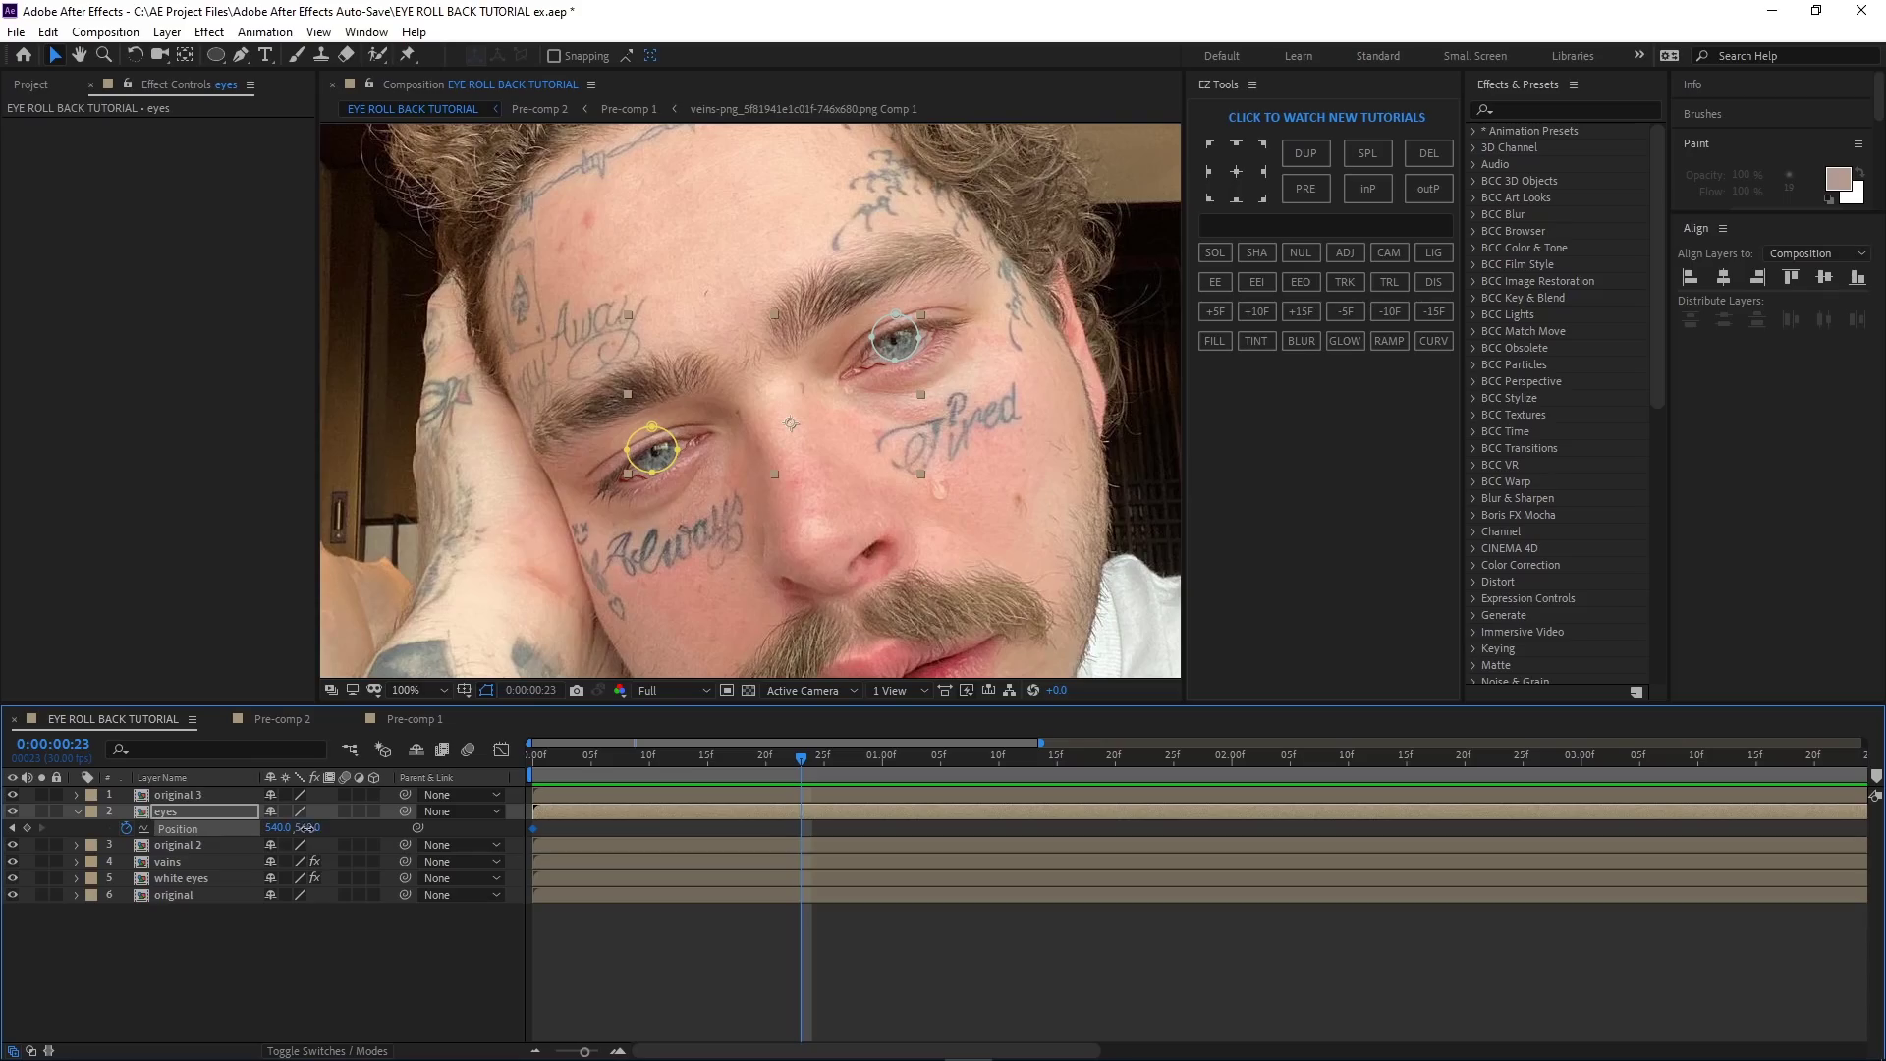
{"action": "left_click_drag", "start_coordinate": [308, 828], "coordinate": [280, 828]}
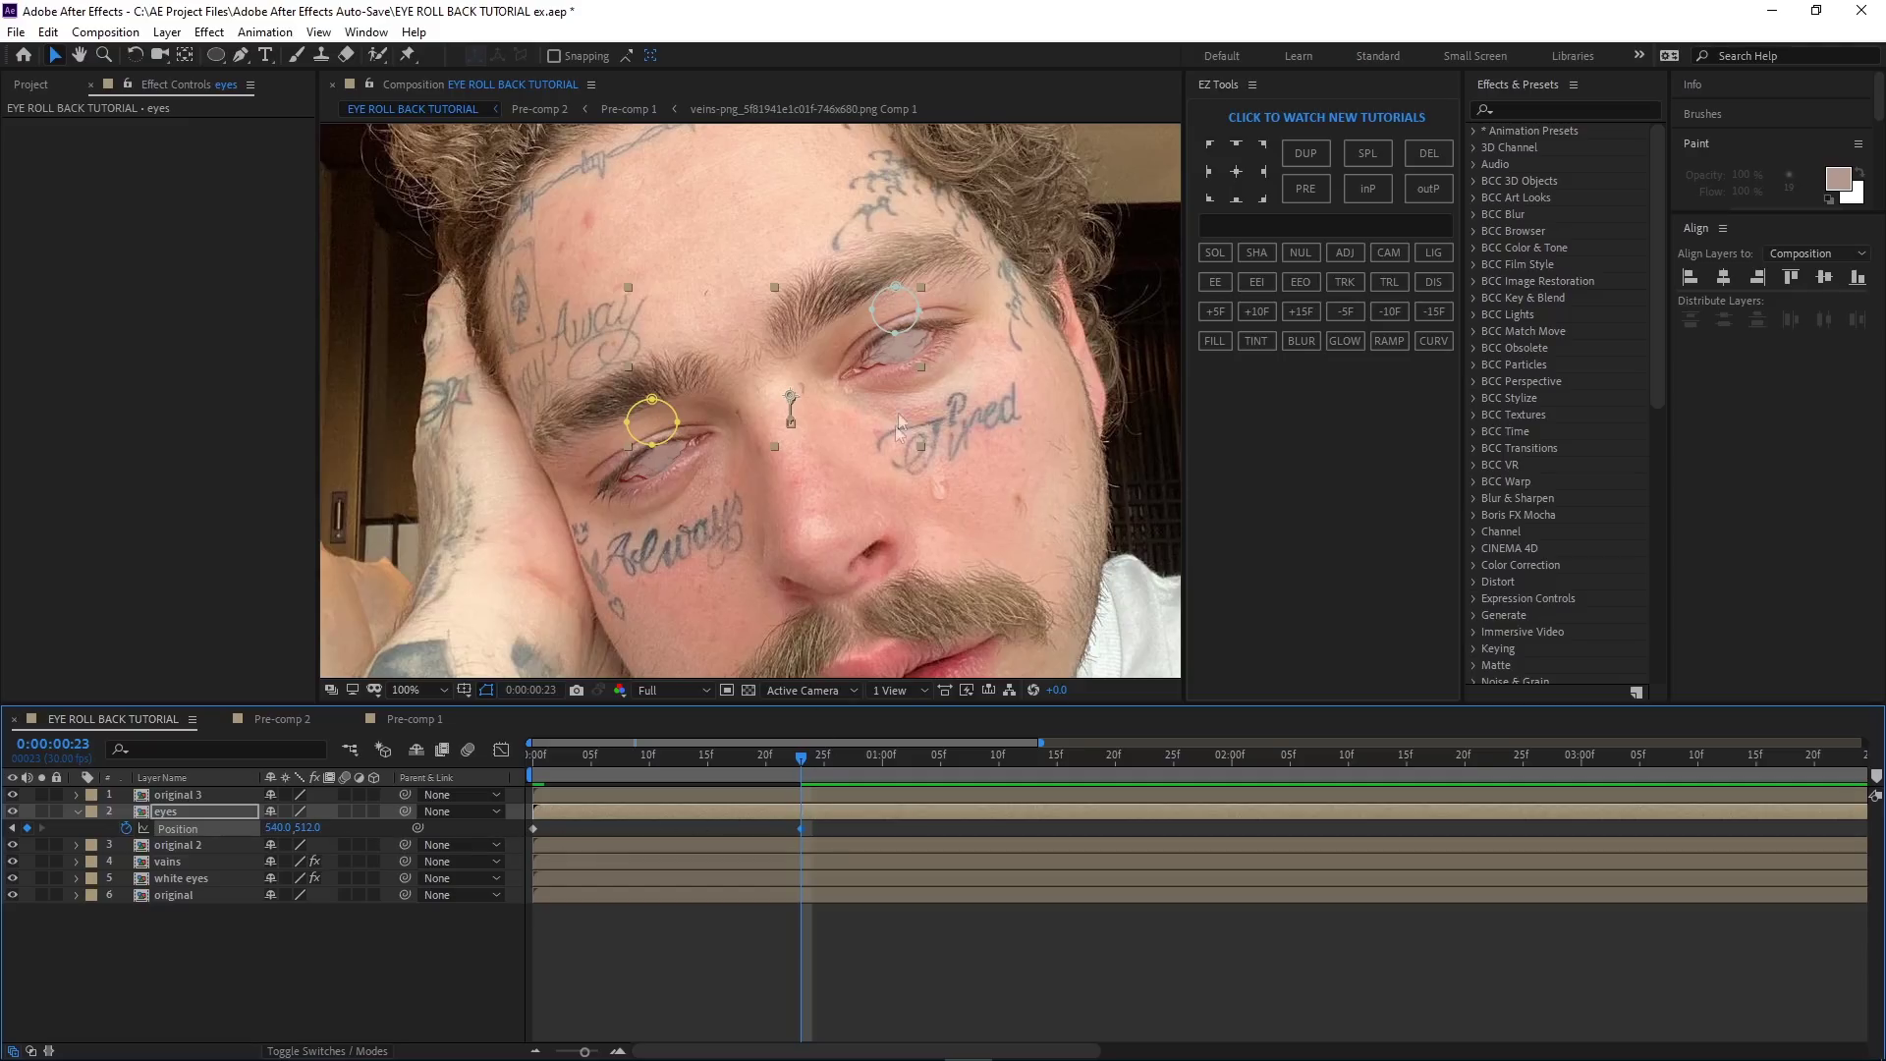
- Lower the eyes layer's X position at frame 23 so the irises travel diagonally up toward the hand
{"action": "scroll", "coordinate": [900, 444], "scroll_direction": "down", "scroll_amount": 2}
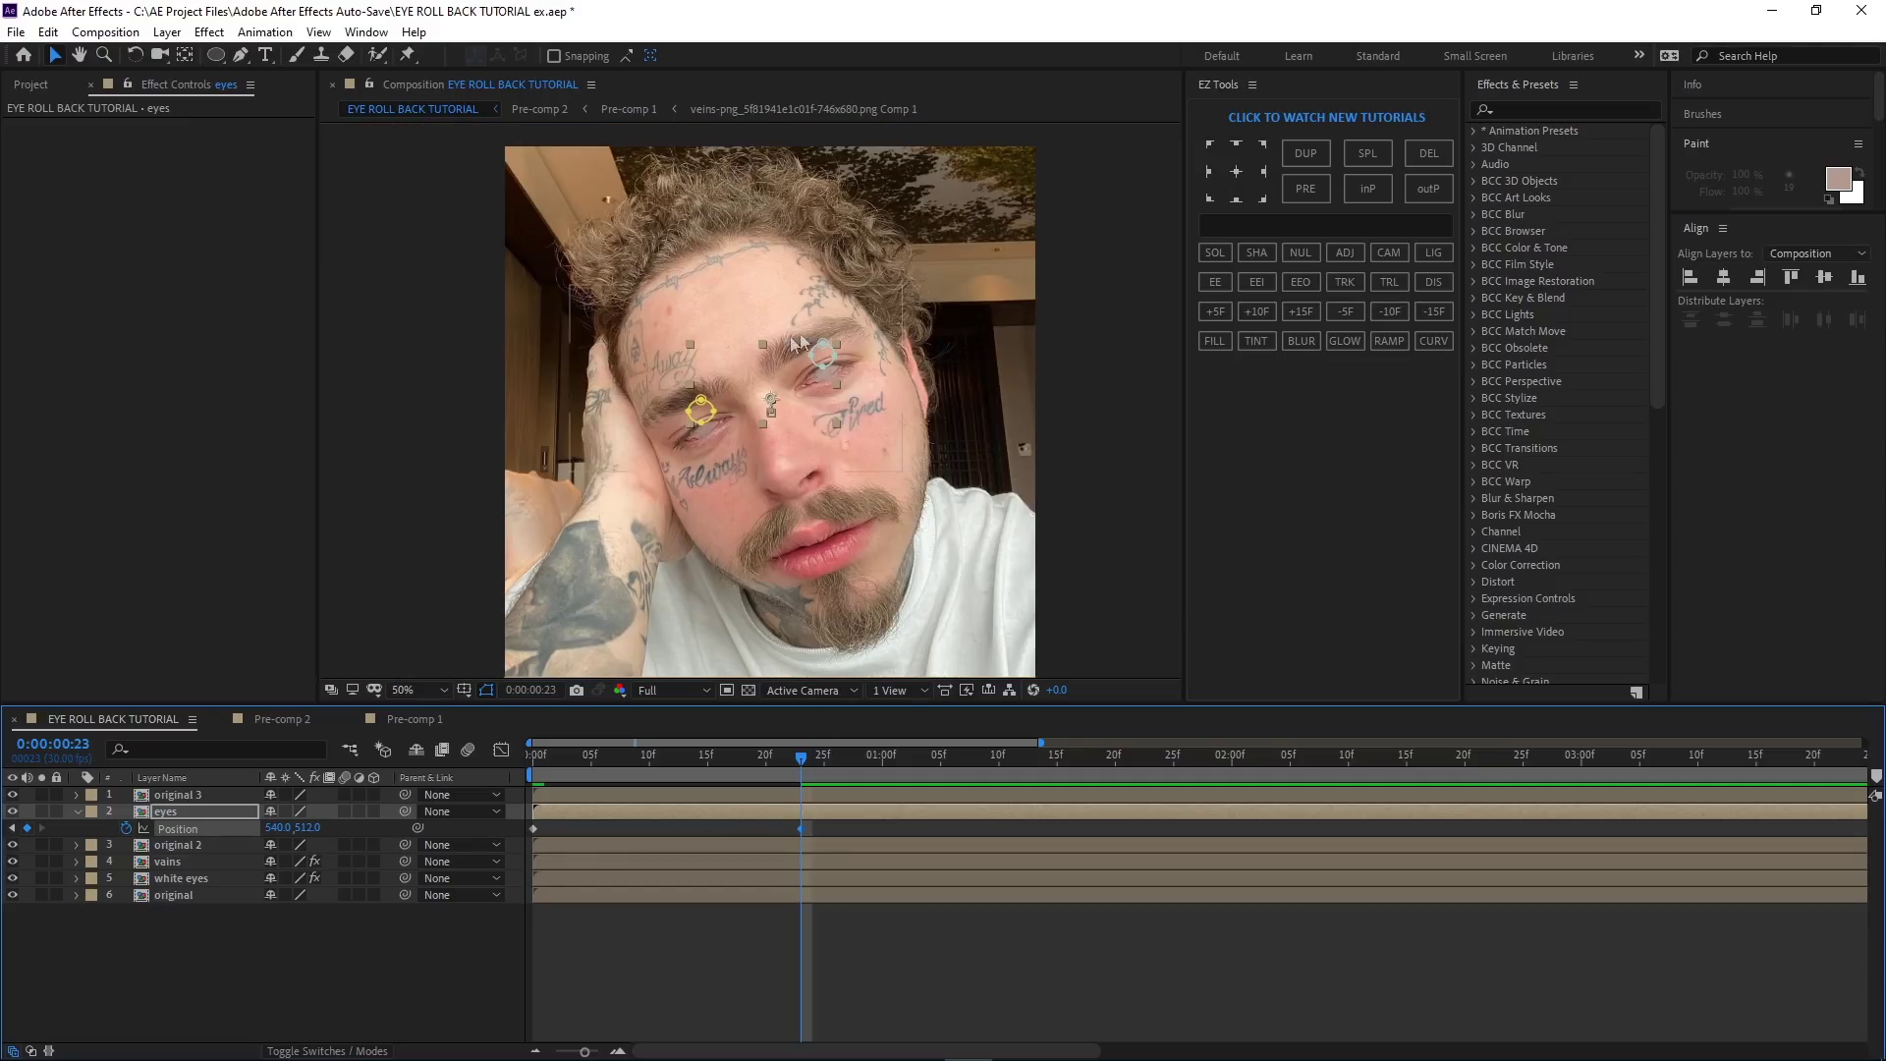
{"action": "scroll", "coordinate": [728, 433], "scroll_direction": "up", "scroll_amount": 2}
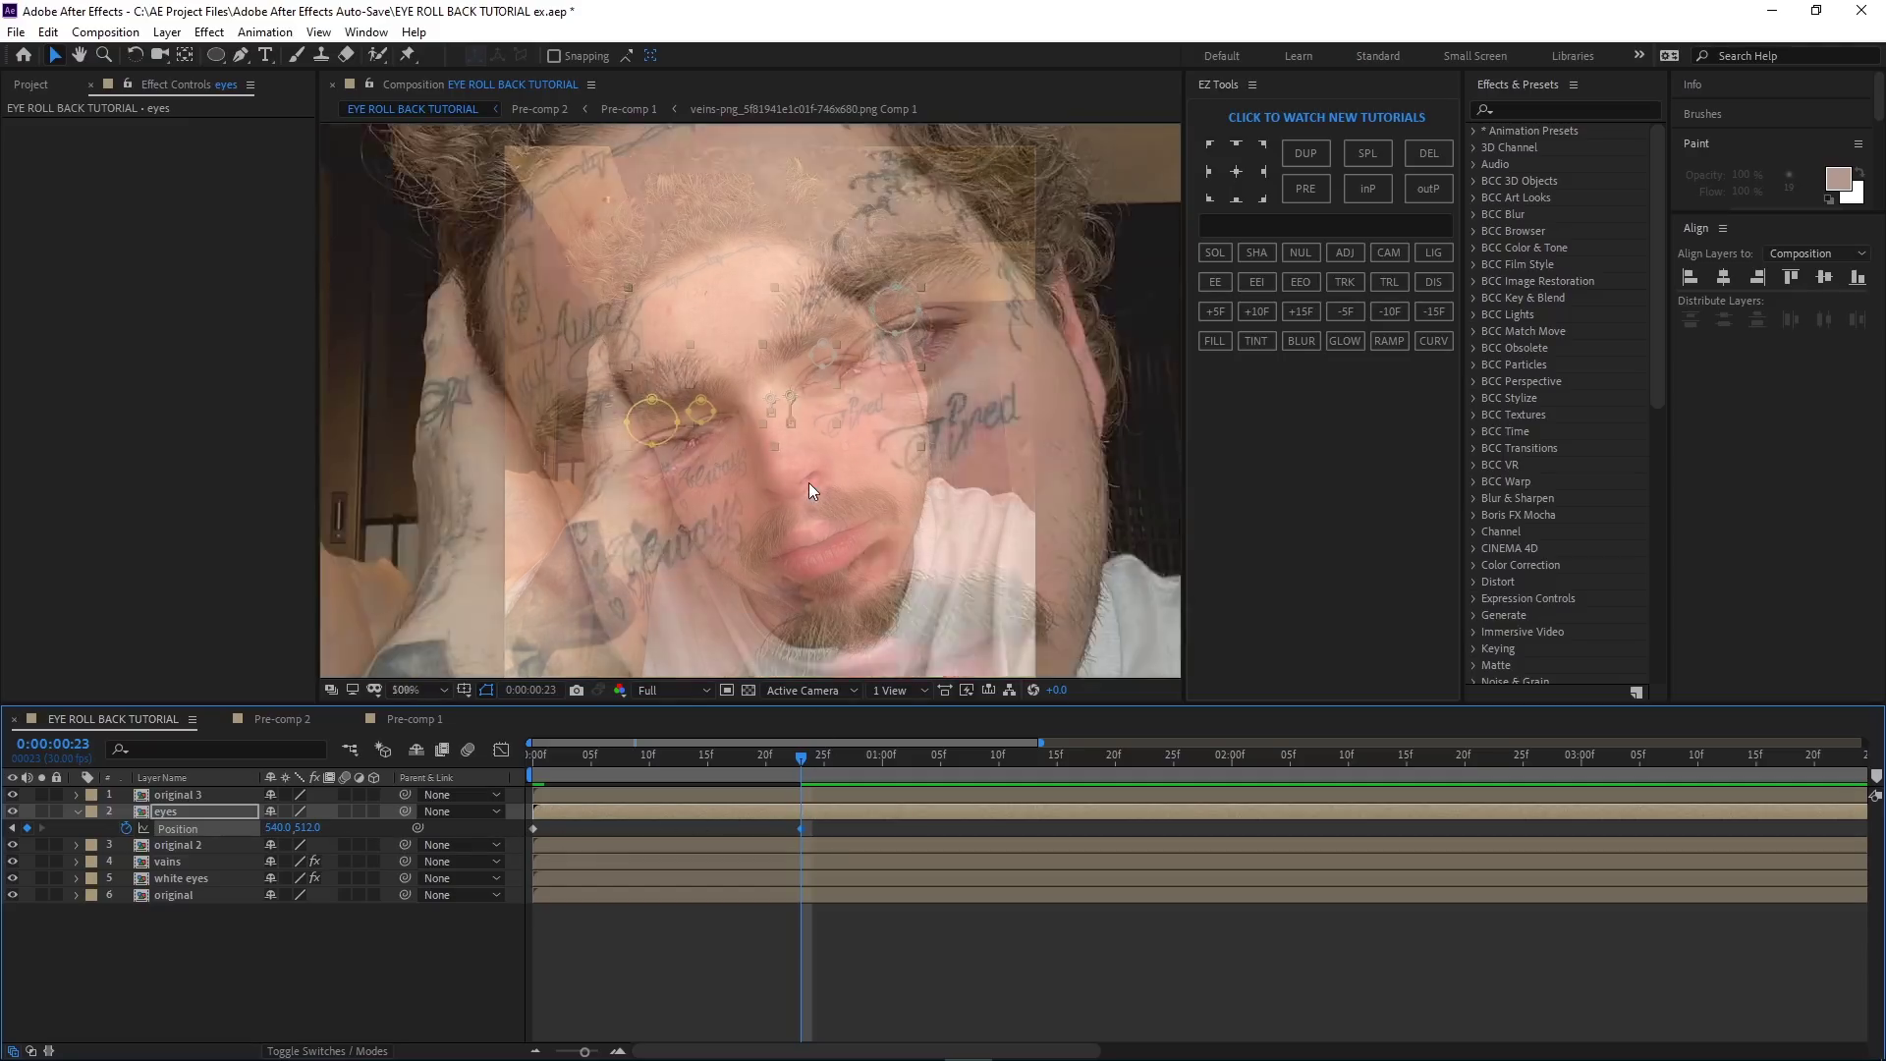
{"action": "left_click_drag", "start_coordinate": [278, 833], "coordinate": [250, 832]}
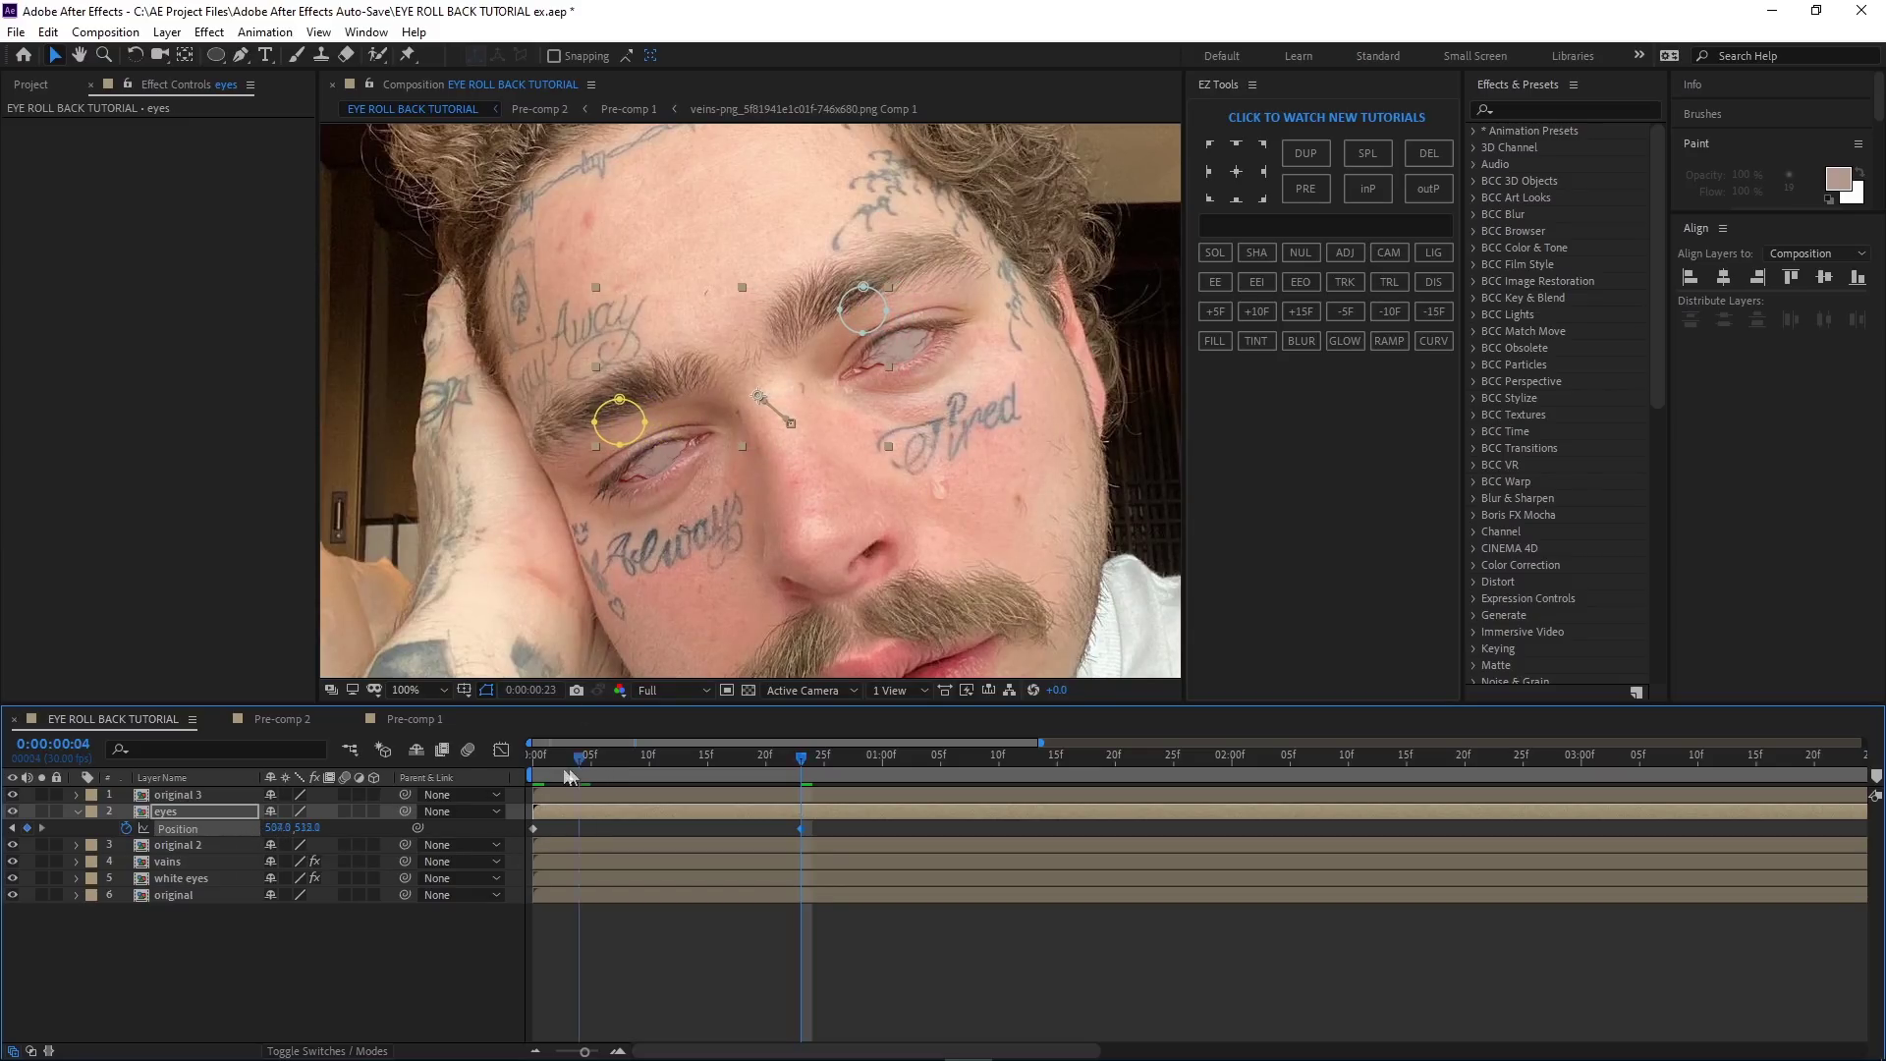
- Scrub through the opening frames to examine how the irises slide behind the eyelids
{"action": "left_click_drag", "start_coordinate": [570, 777], "coordinate": [672, 815]}
{"action": "left_click", "coordinate": [798, 935]}
{"action": "scroll", "coordinate": [899, 506], "scroll_direction": "down", "scroll_amount": 2}
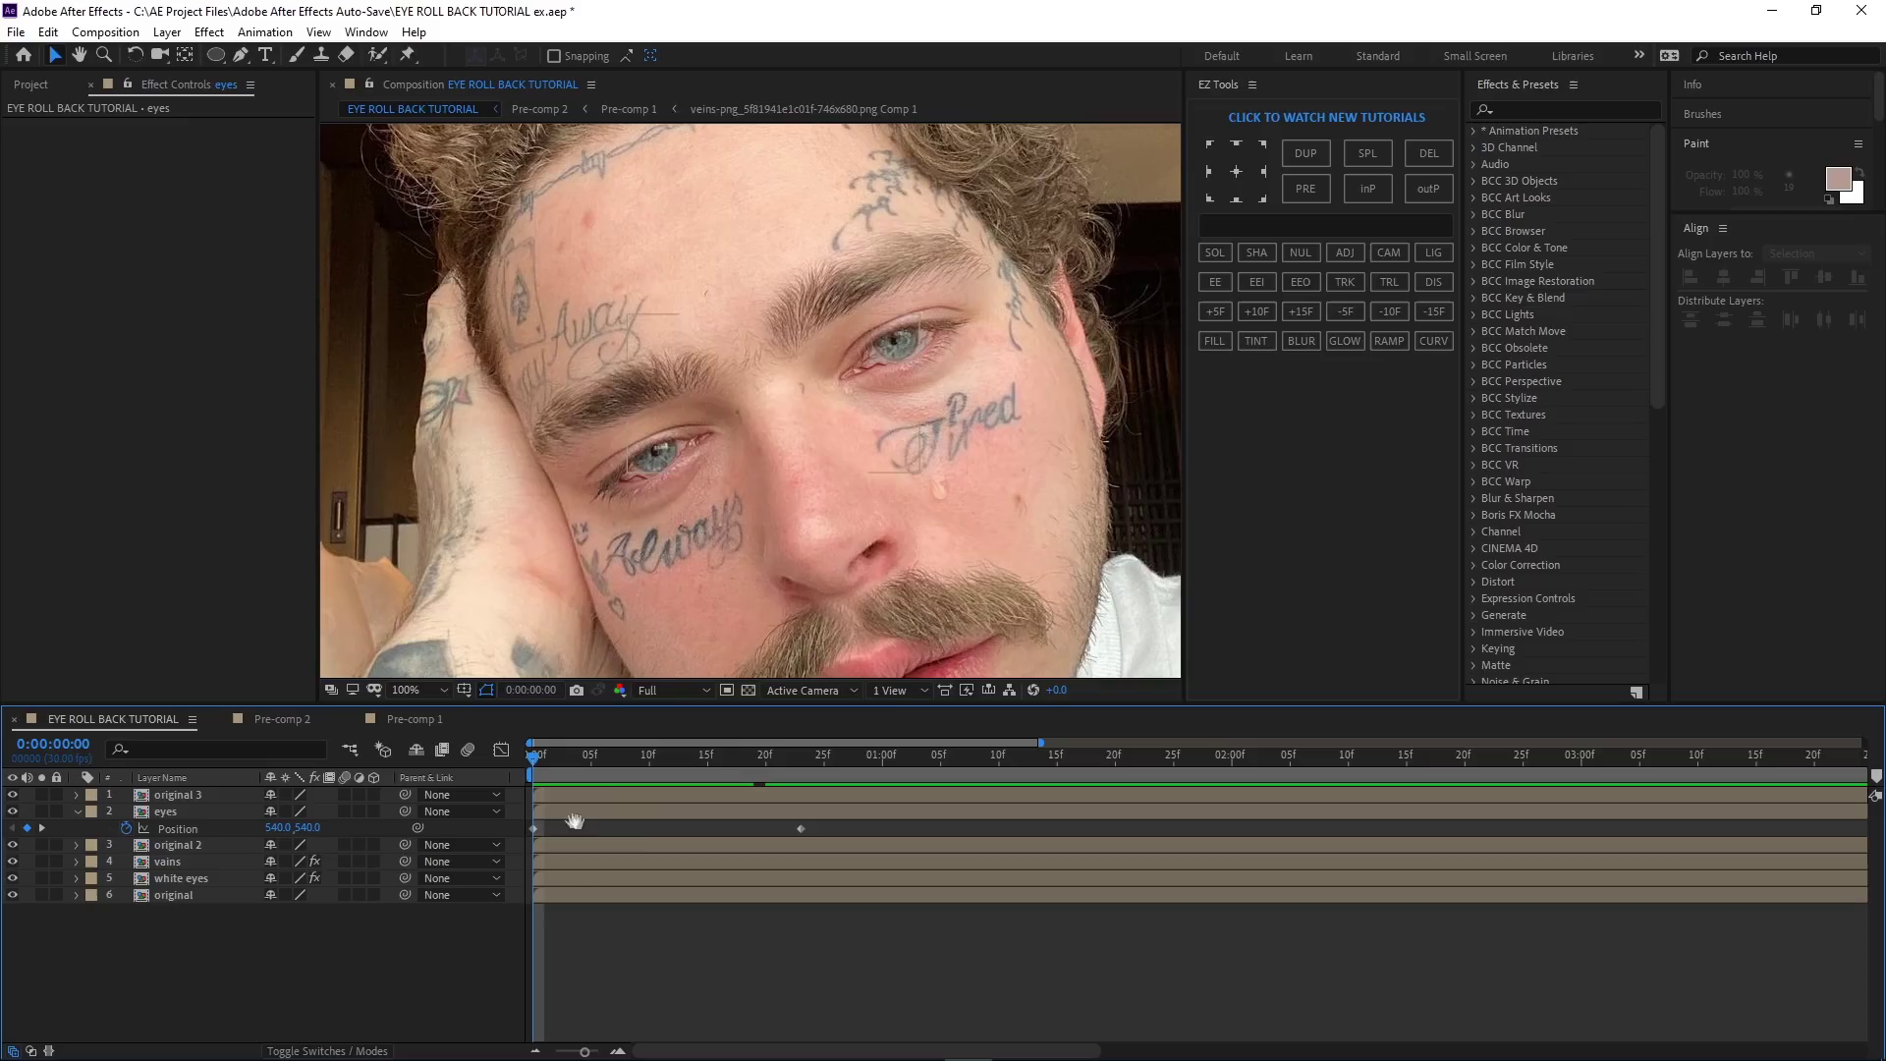
{"action": "left_click_drag", "start_coordinate": [634, 770], "coordinate": [614, 806]}
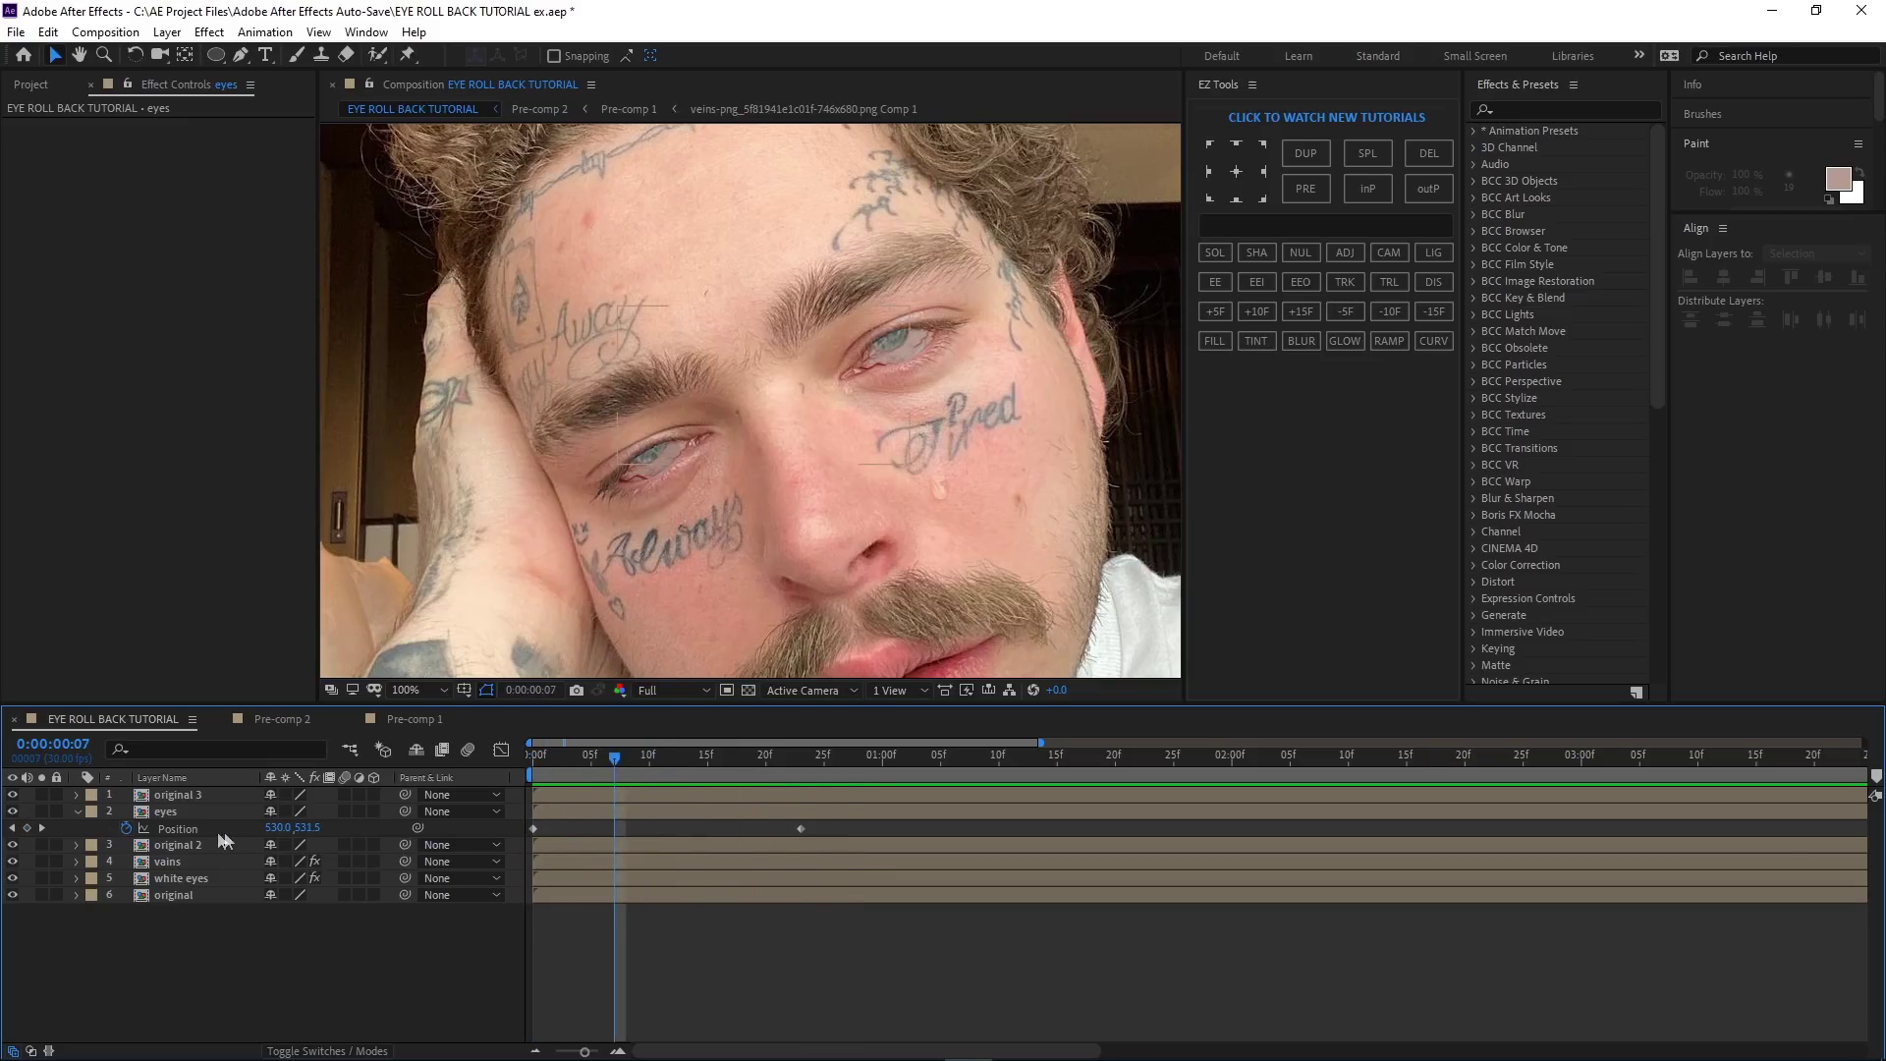
- Separate the eyes layer's Position into X and Y, ease the keyframes into a fast-start, slow-end curve, and play the result
{"action": "left_click", "coordinate": [196, 830]}
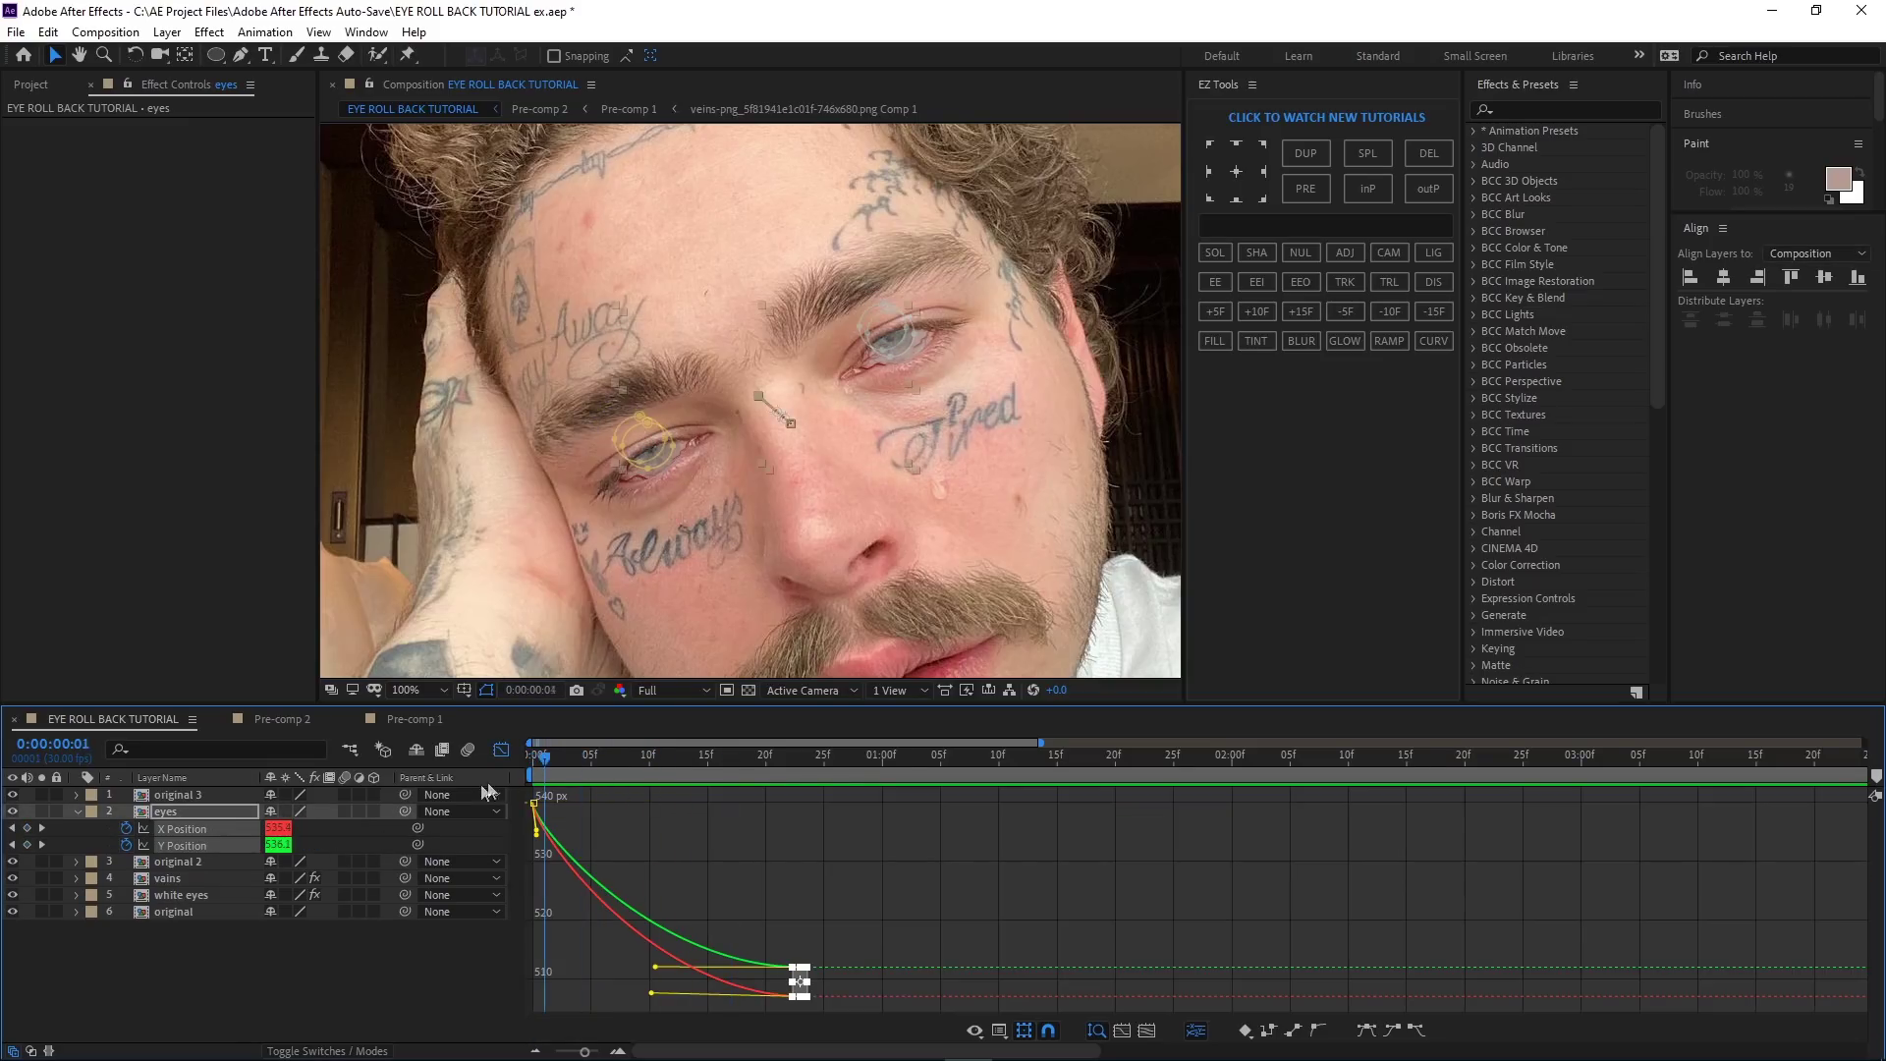
{"action": "left_click", "coordinate": [501, 749]}
{"action": "key", "text": "space"}
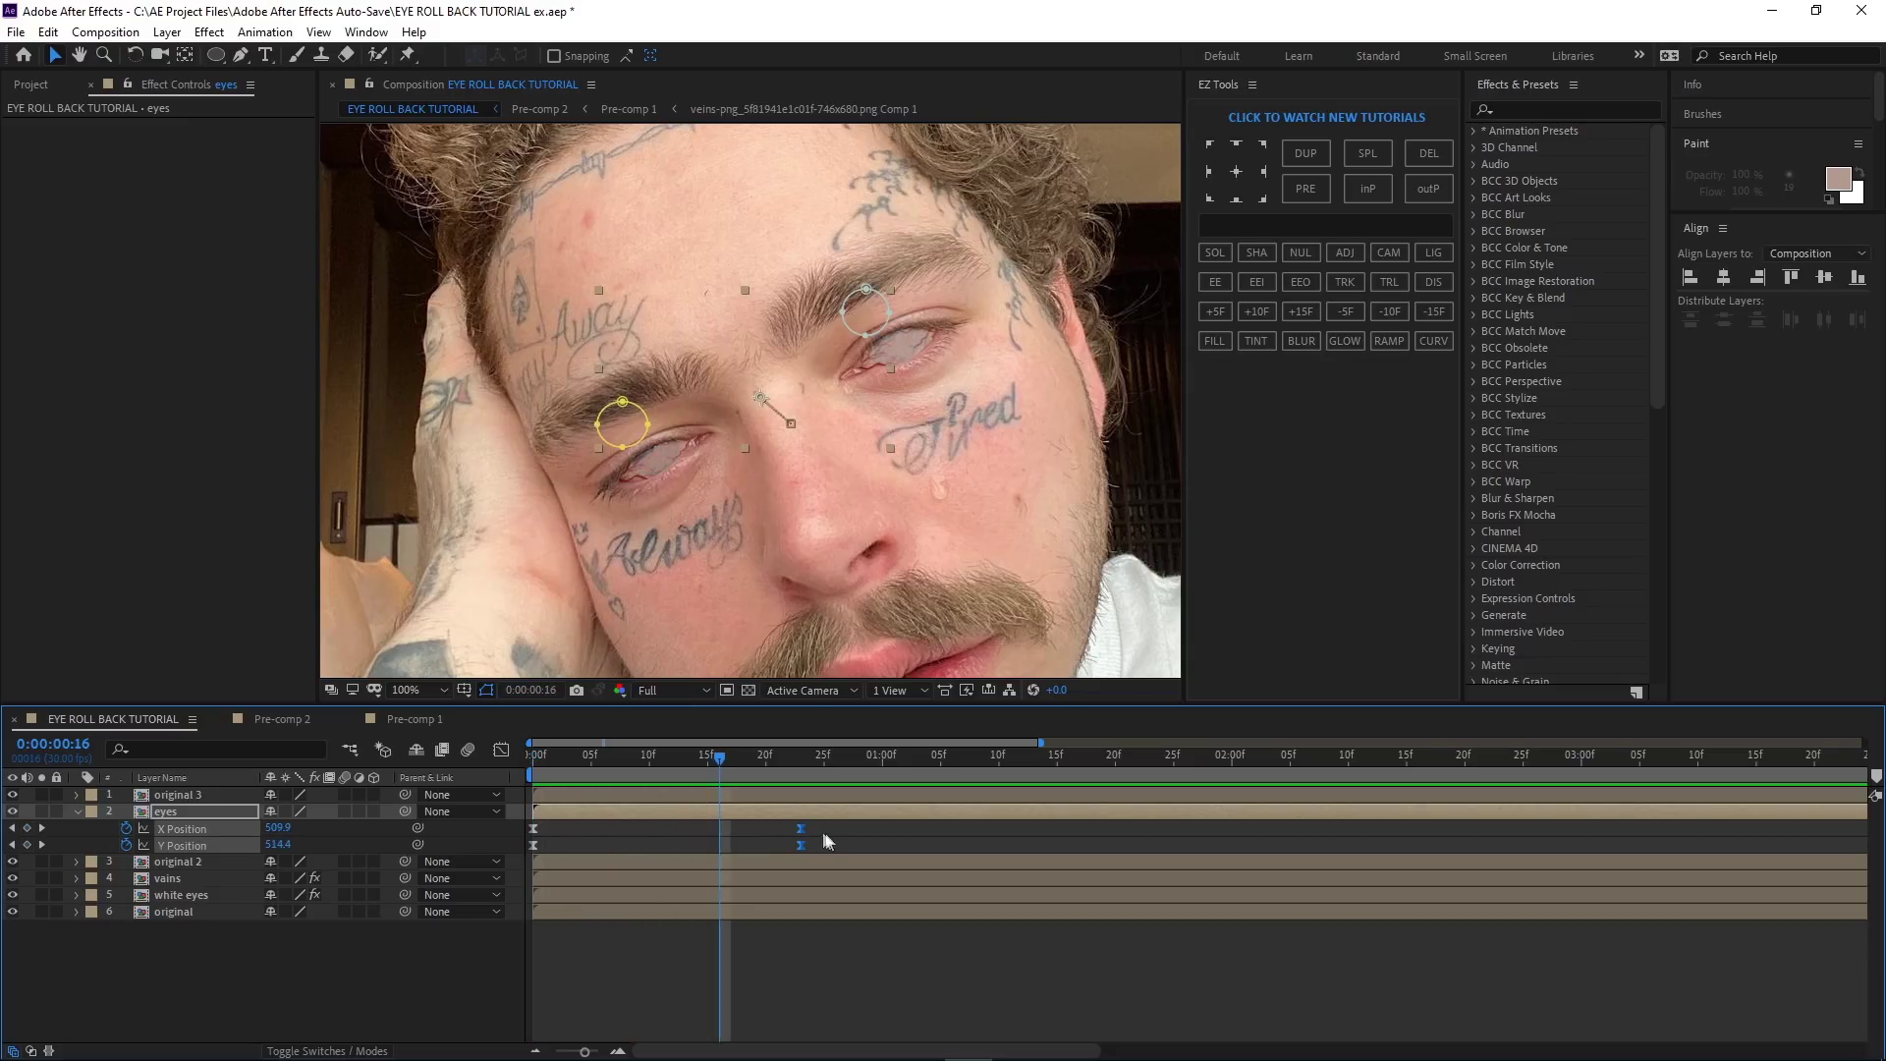
- Shift all X and Y Position keyframes to run from frame 20 to 0:00:01:13, and enable motion blur on the eyes layer
{"action": "left_click_drag", "start_coordinate": [826, 838], "coordinate": [535, 862]}
{"action": "left_click_drag", "start_coordinate": [802, 835], "coordinate": [1033, 840]}
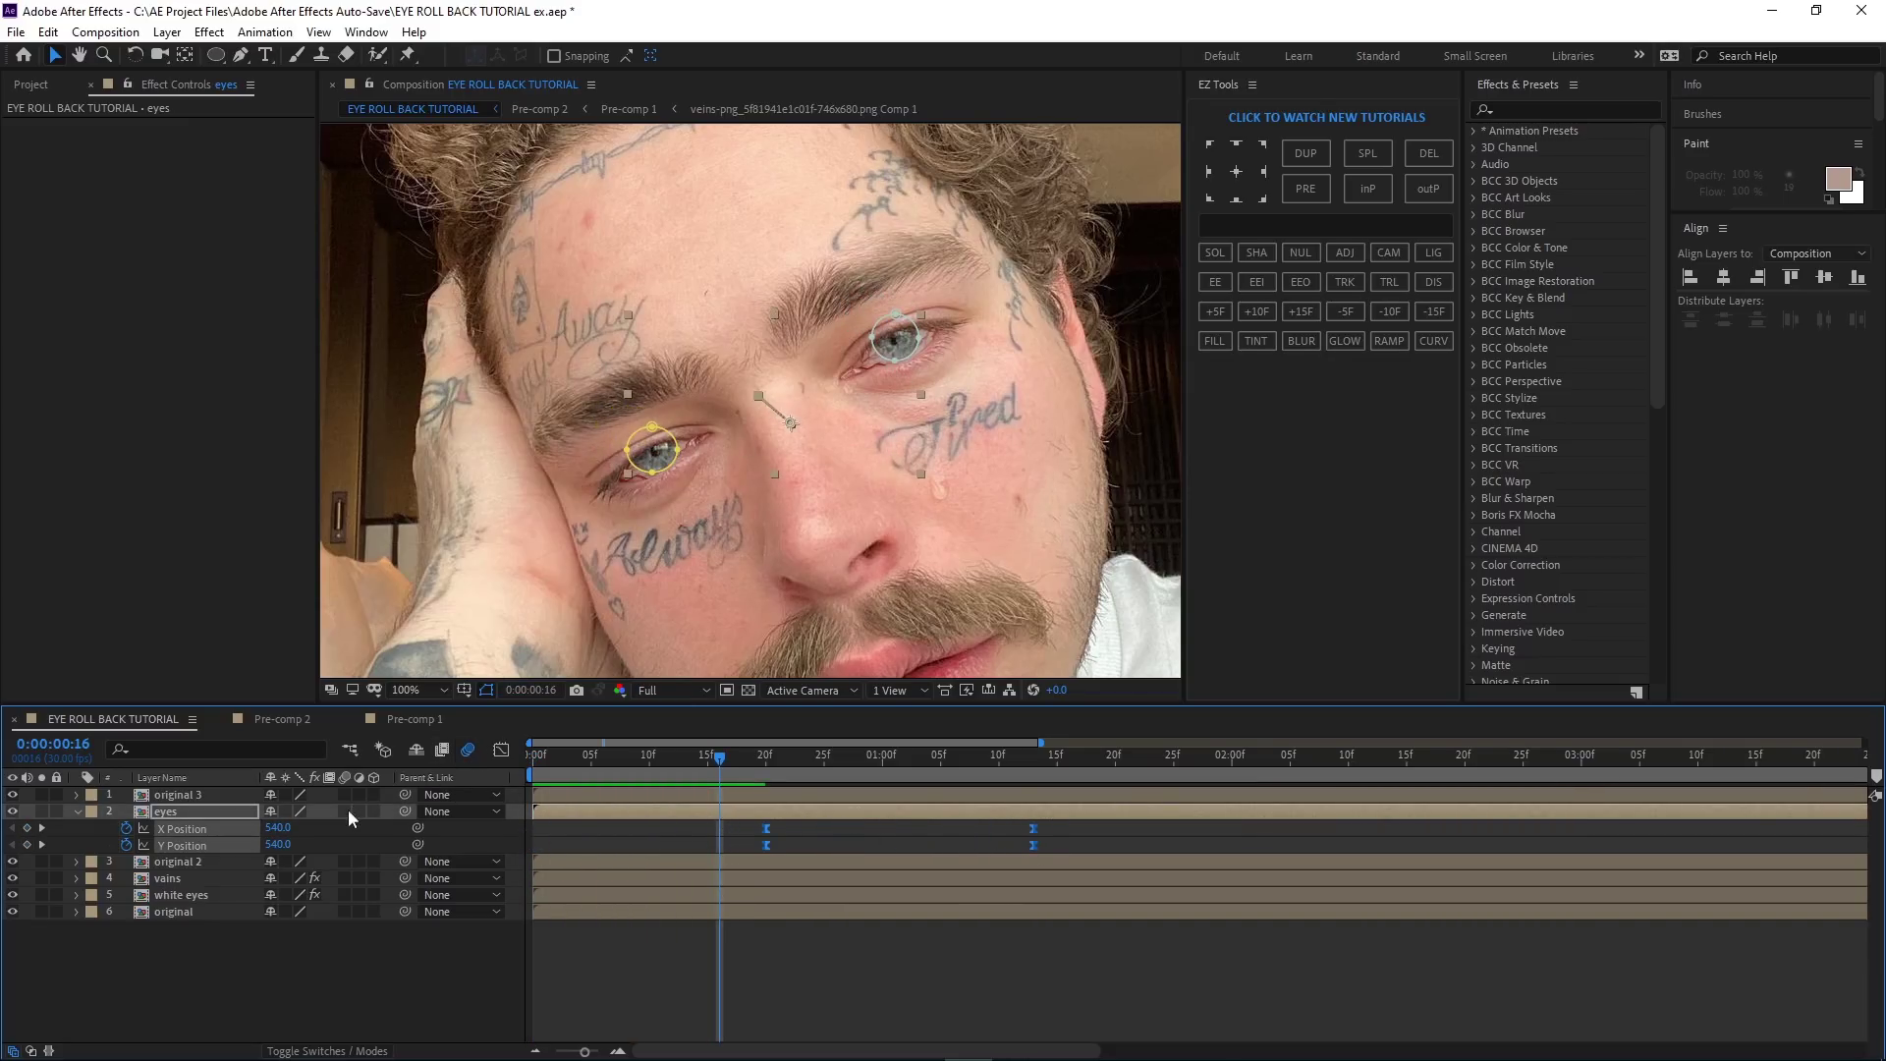
{"action": "left_click", "coordinate": [345, 811]}
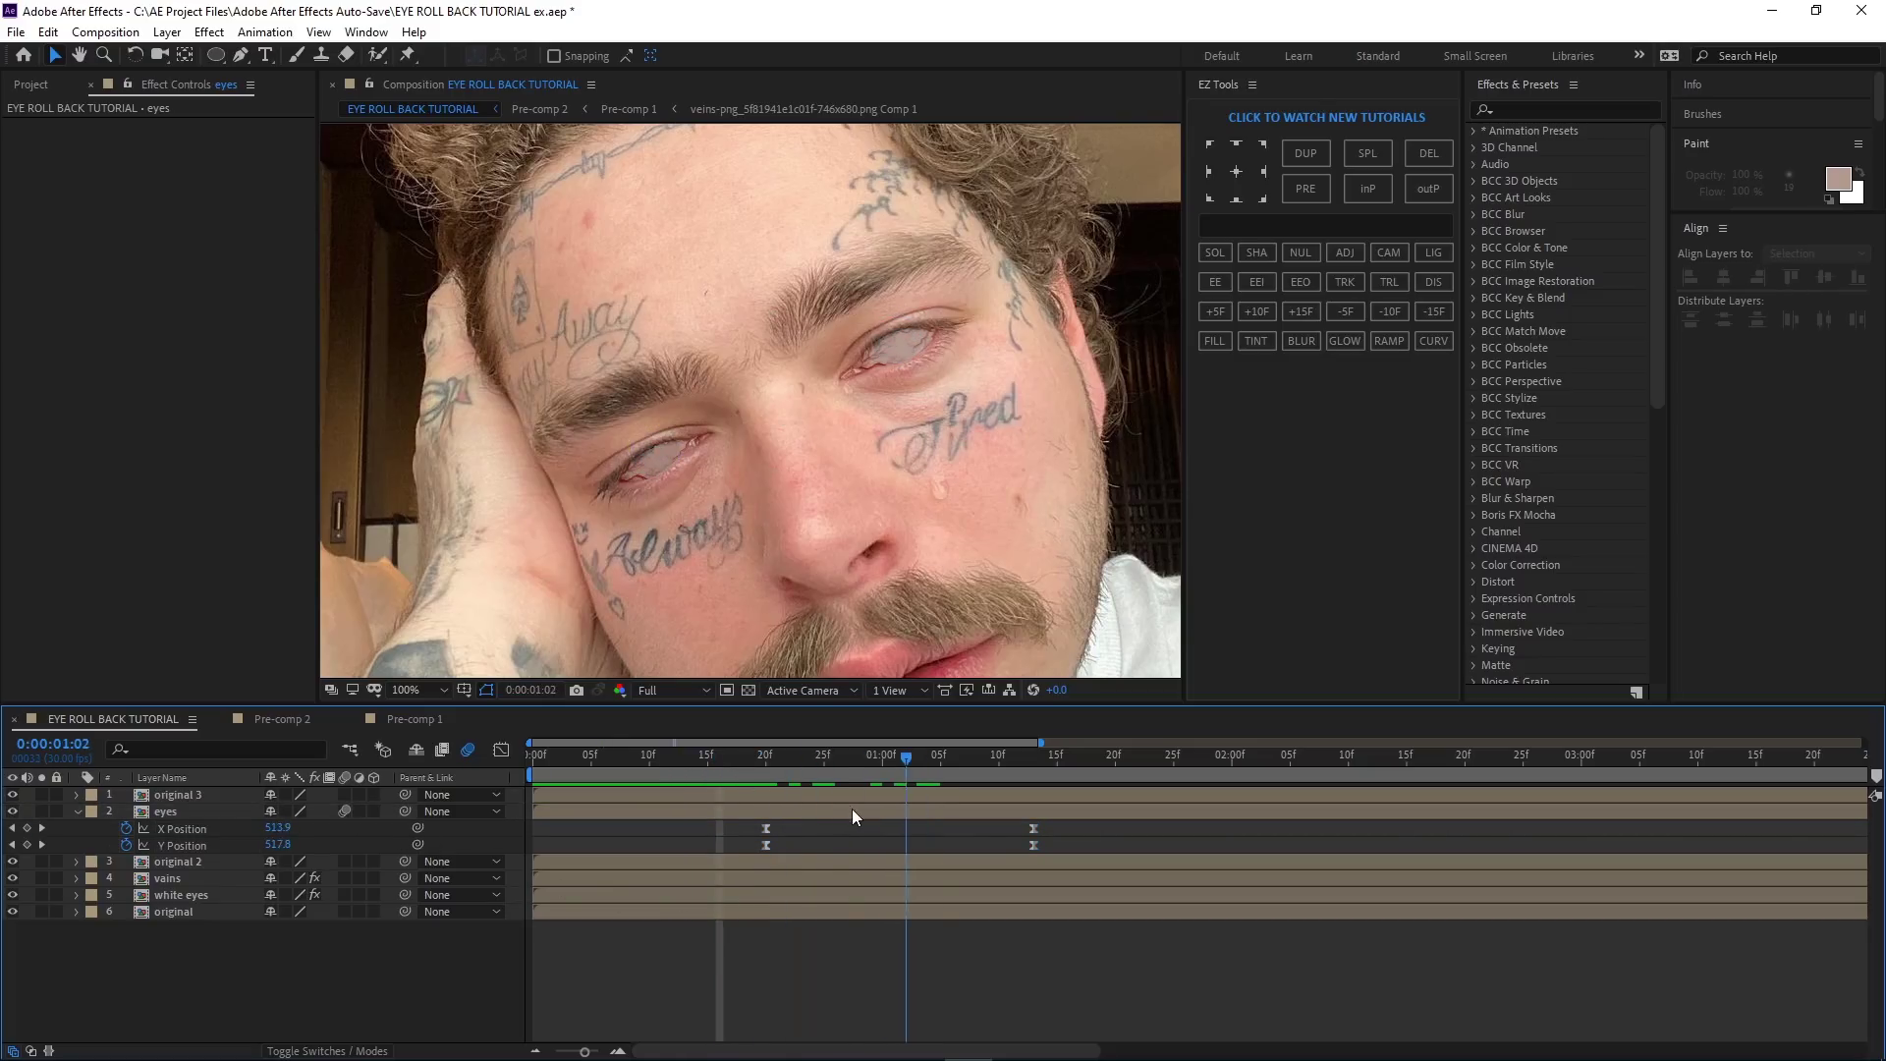
- Play the eye roll animation from the start, close up and with the whole portrait in view
{"action": "key", "text": "space"}
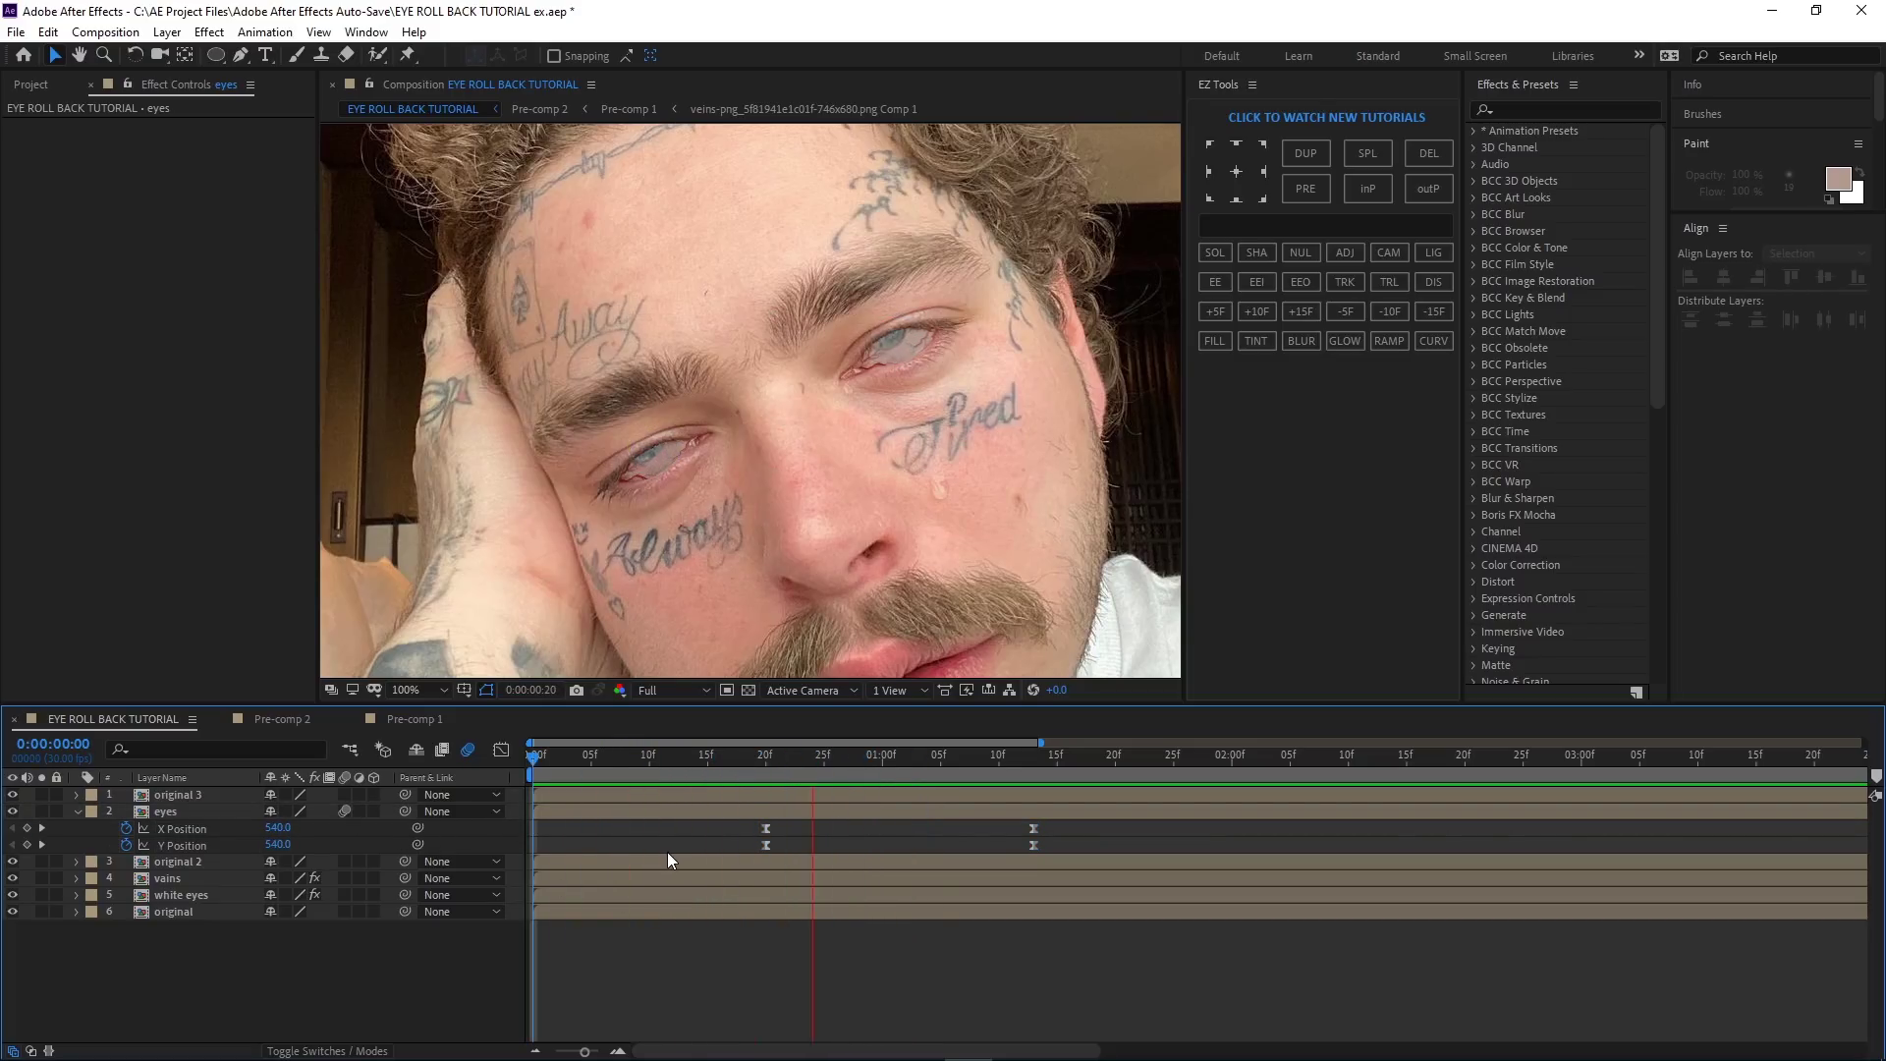
{"action": "key", "text": "space"}
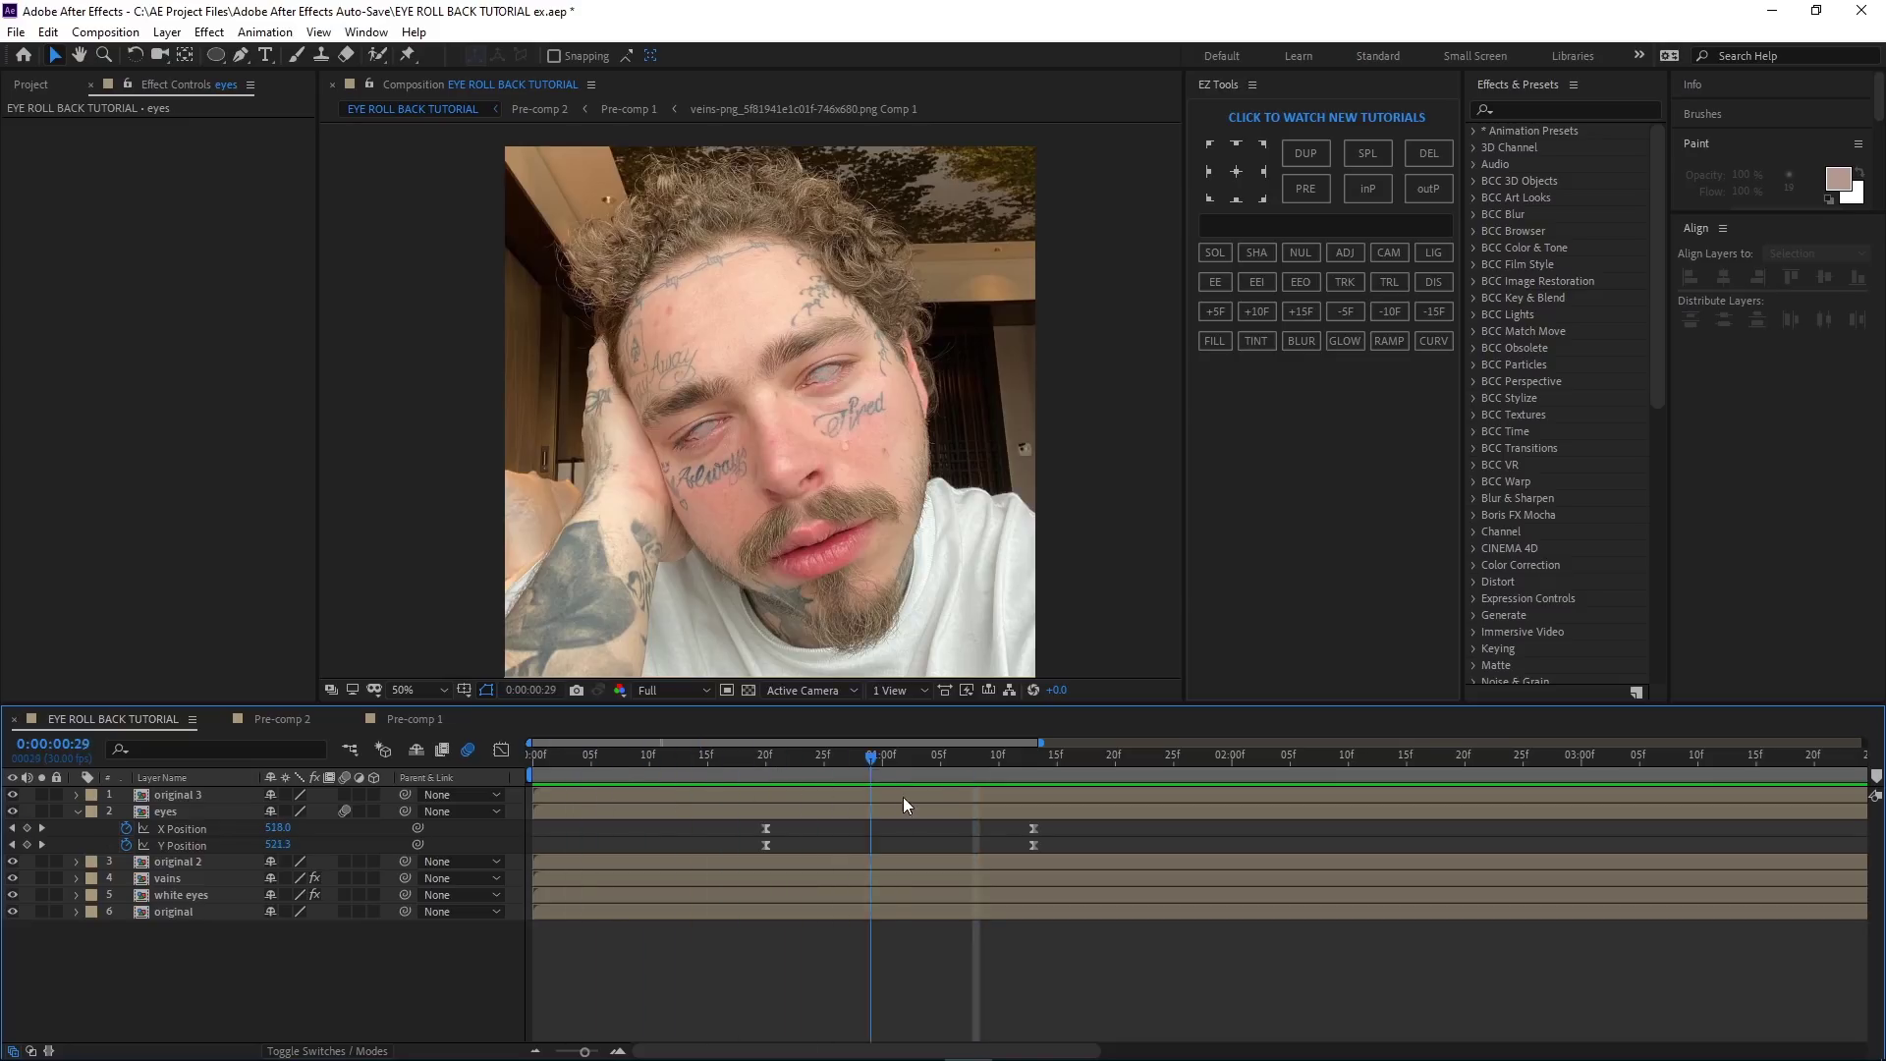
{"action": "key", "text": "Home"}
{"action": "key", "text": "space"}
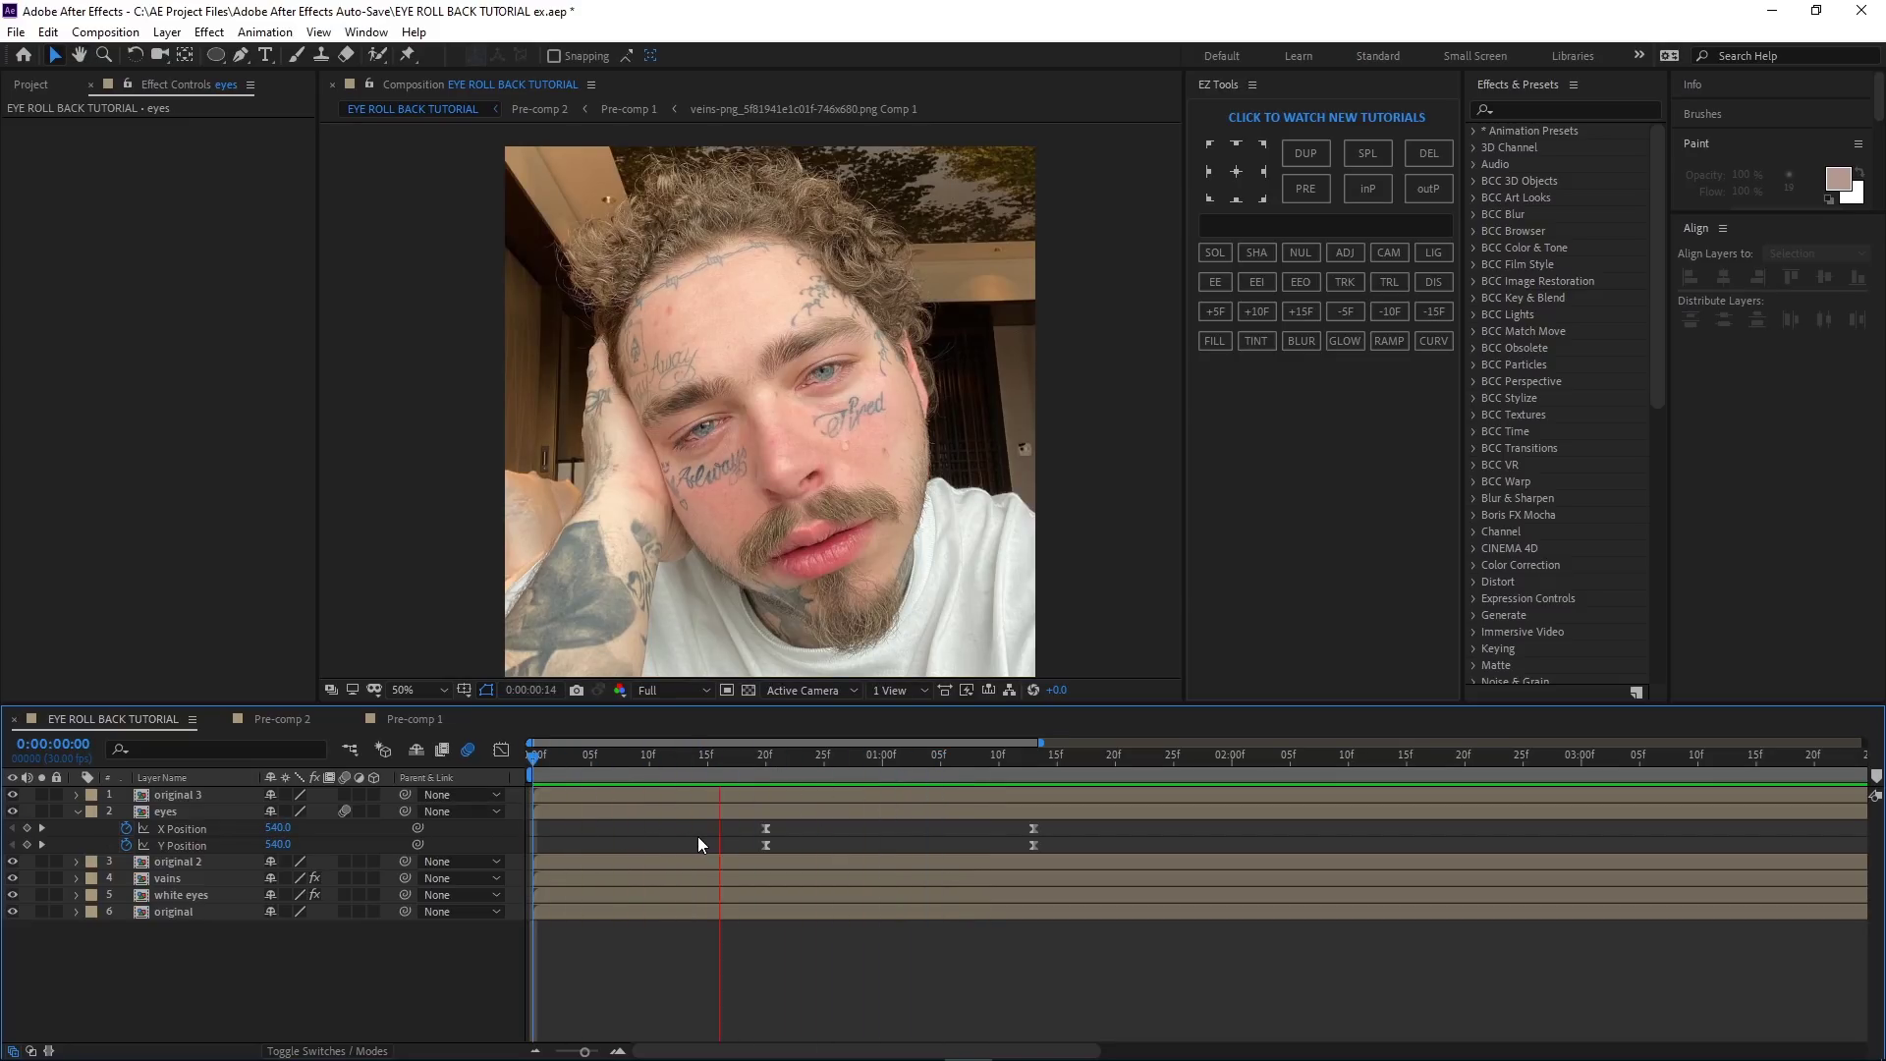